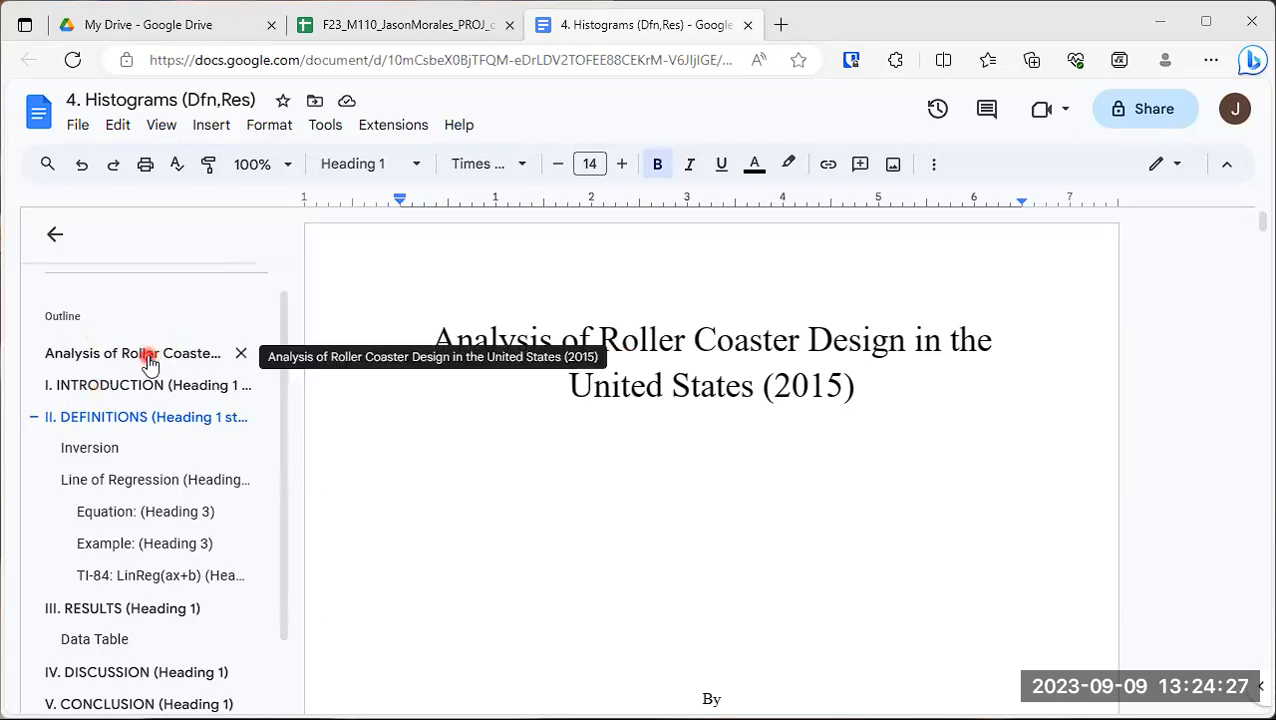
# - Look through the document's title, Introduction and Definitions sections using the outline, ending at the Definitions section
pyautogui.click(148, 362)
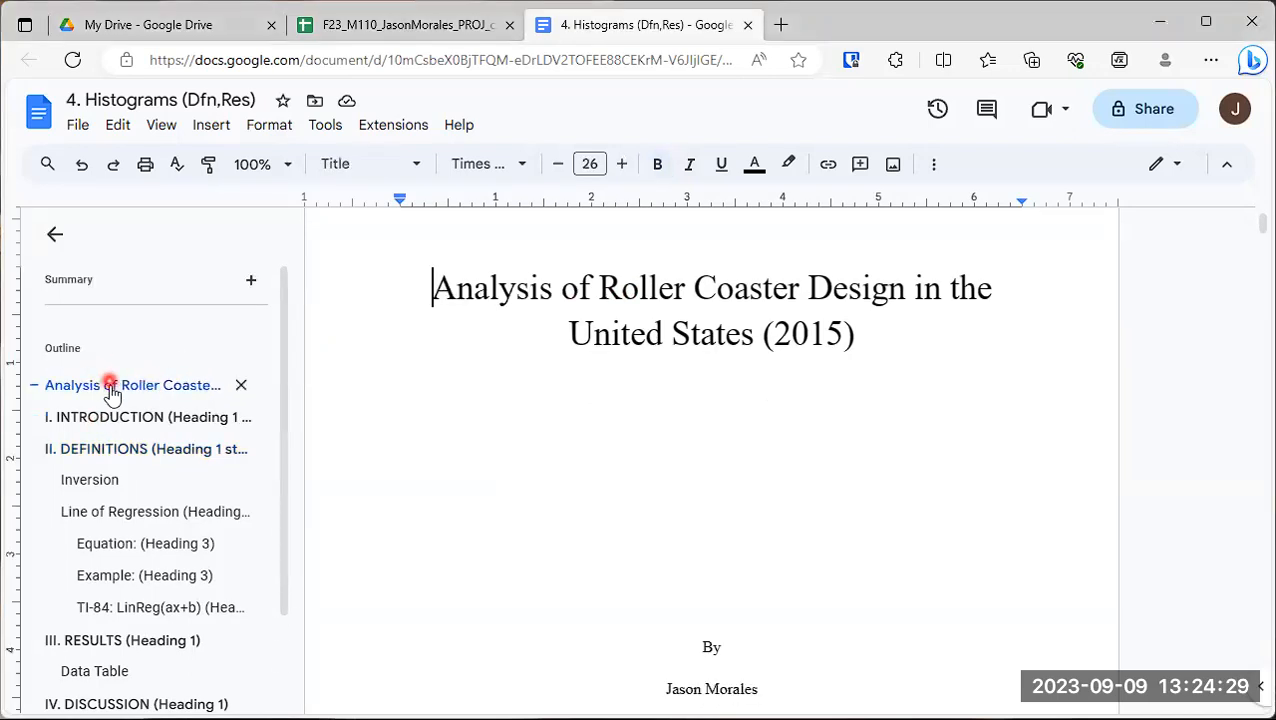
pyautogui.click(110, 424)
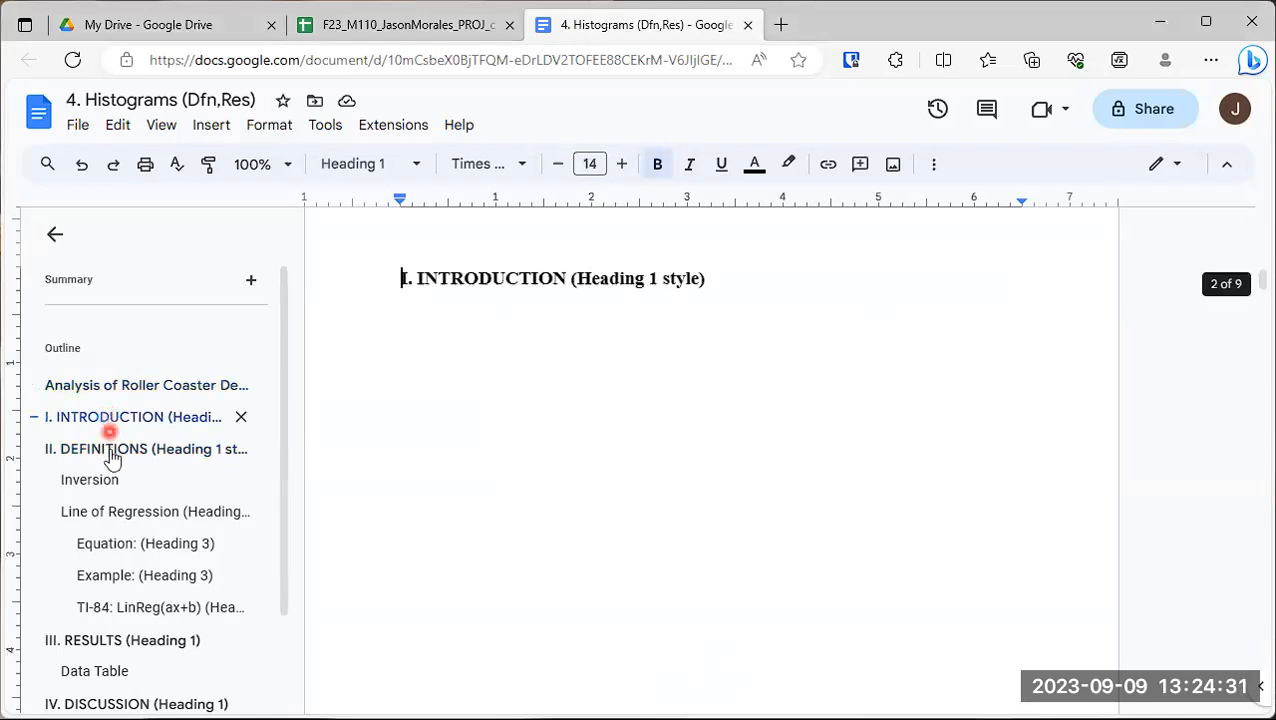
pyautogui.click(109, 452)
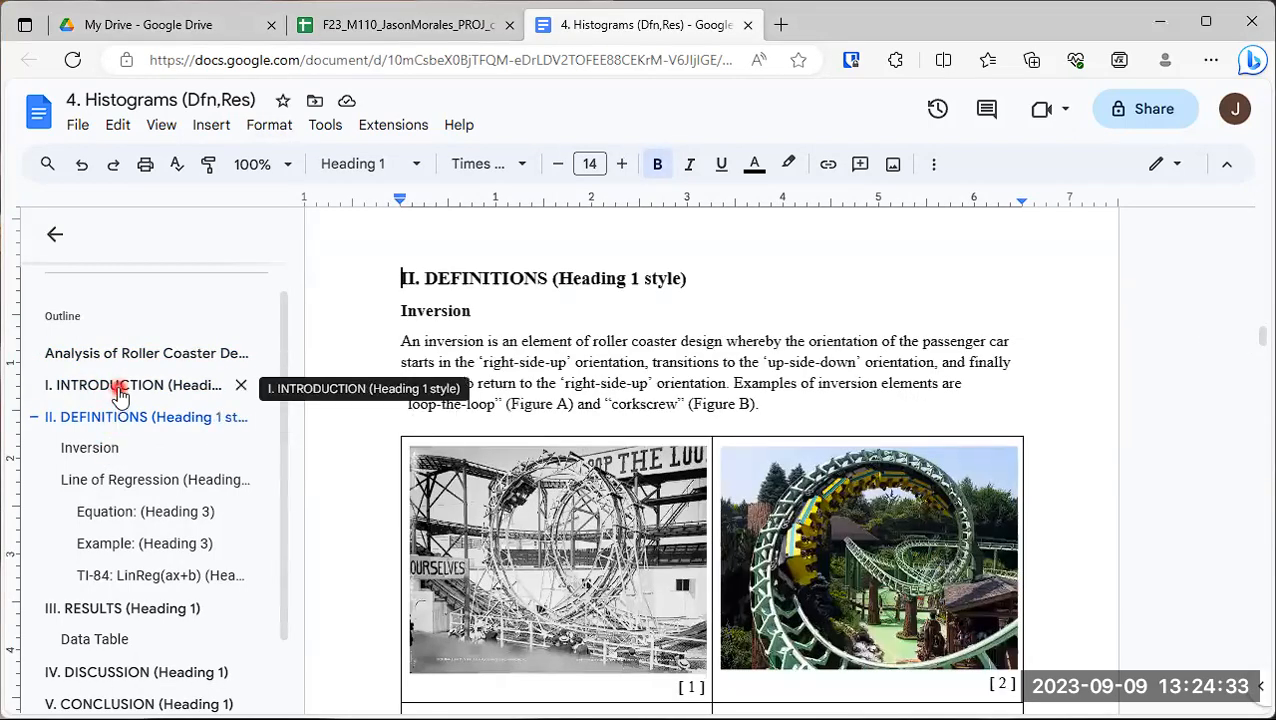
pyautogui.click(117, 390)
pyautogui.click(123, 390)
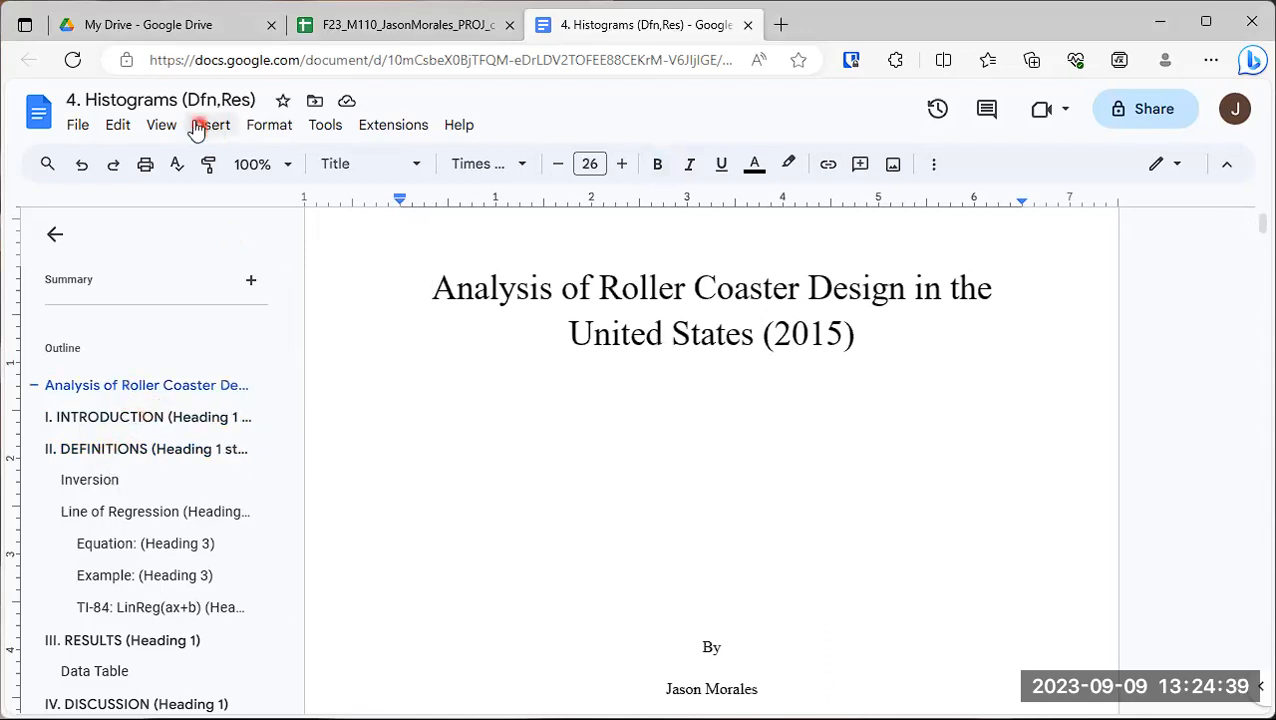
pyautogui.click(141, 453)
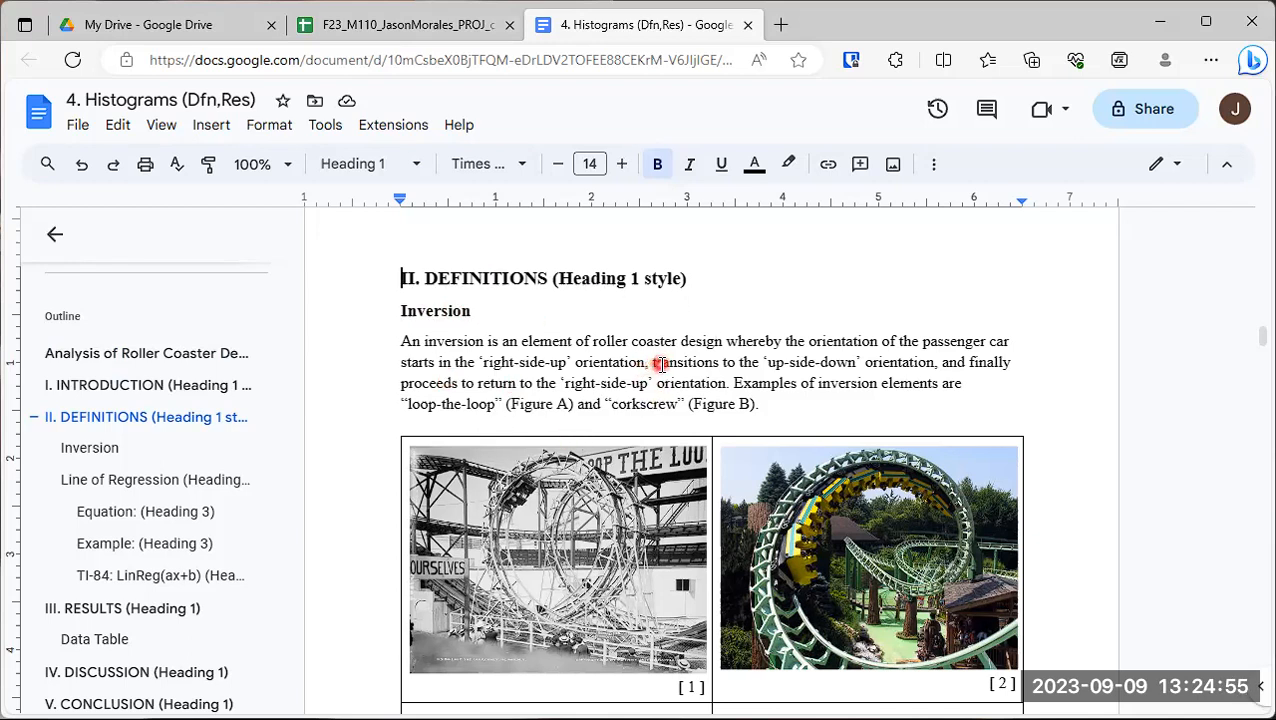
# - Examine the layout of the Inversion entry under Definitions and the paragraph styles of its heading and body text
pyautogui.scroll(-4, 660, 365)
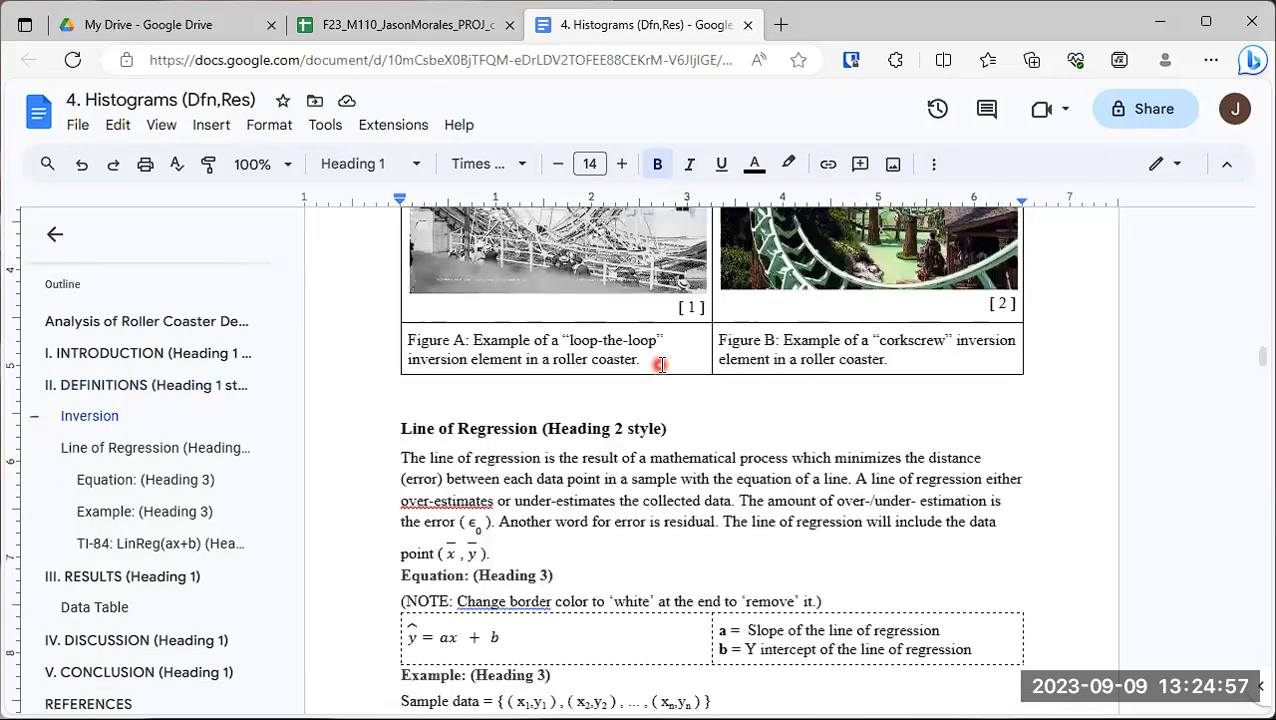
pyautogui.scroll(3, 660, 365)
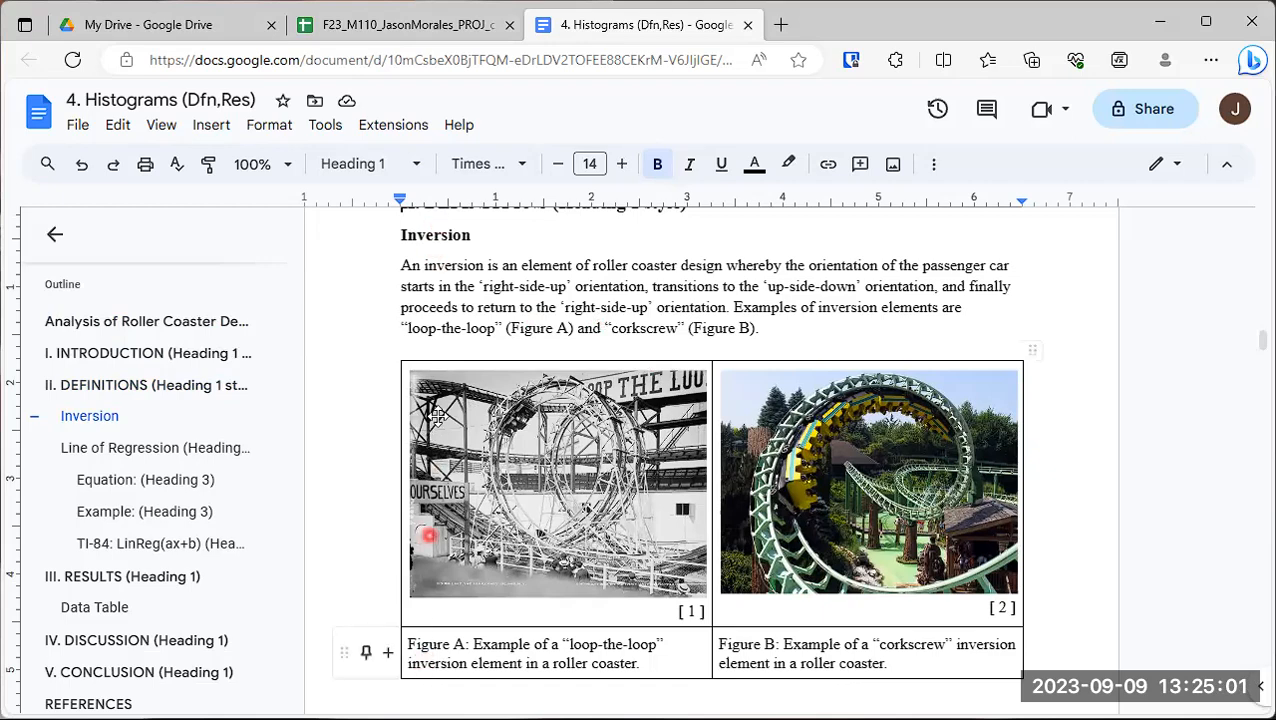
pyautogui.scroll(-2, 454, 490)
pyautogui.scroll(-1, 454, 490)
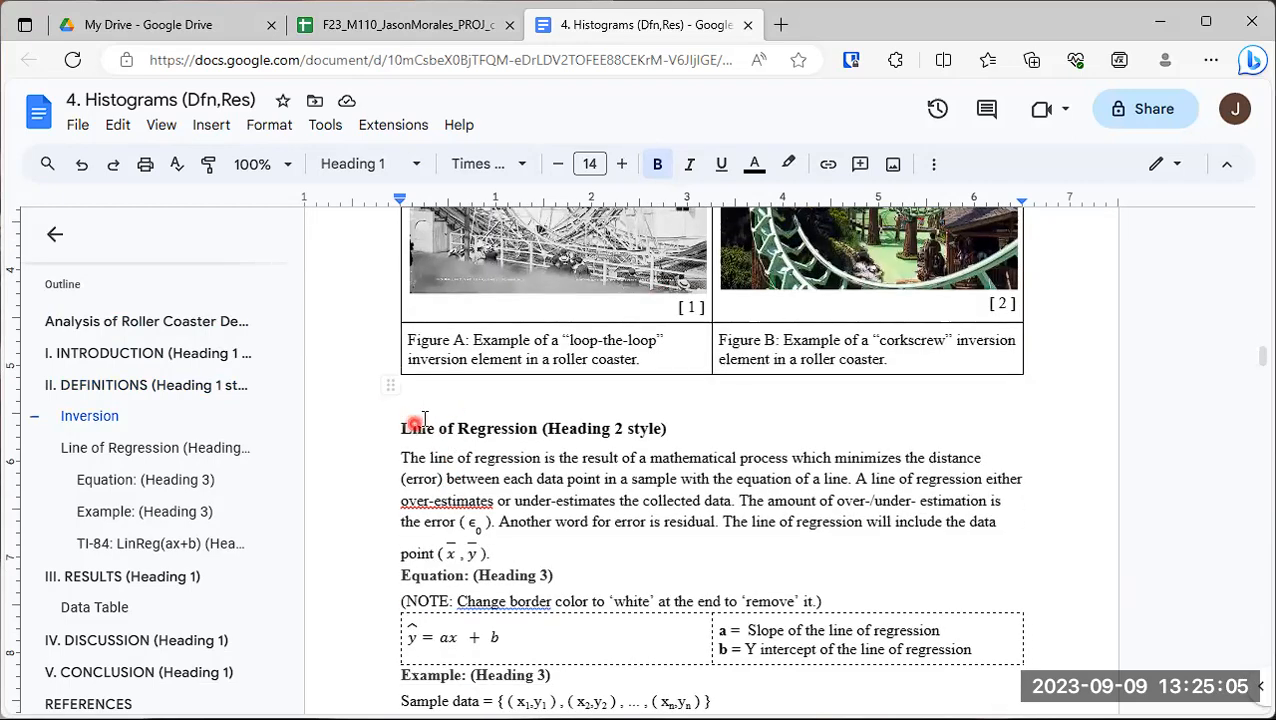
pyautogui.scroll(5, 440, 410)
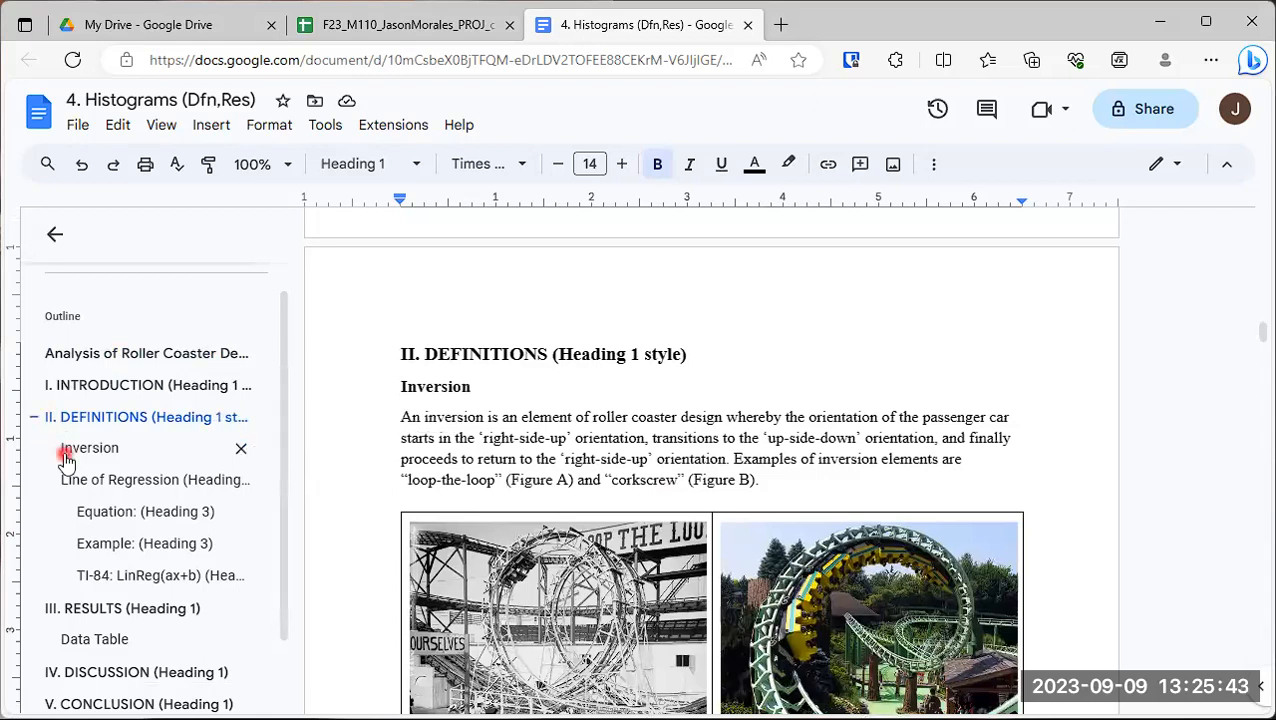
pyautogui.click(435, 388)
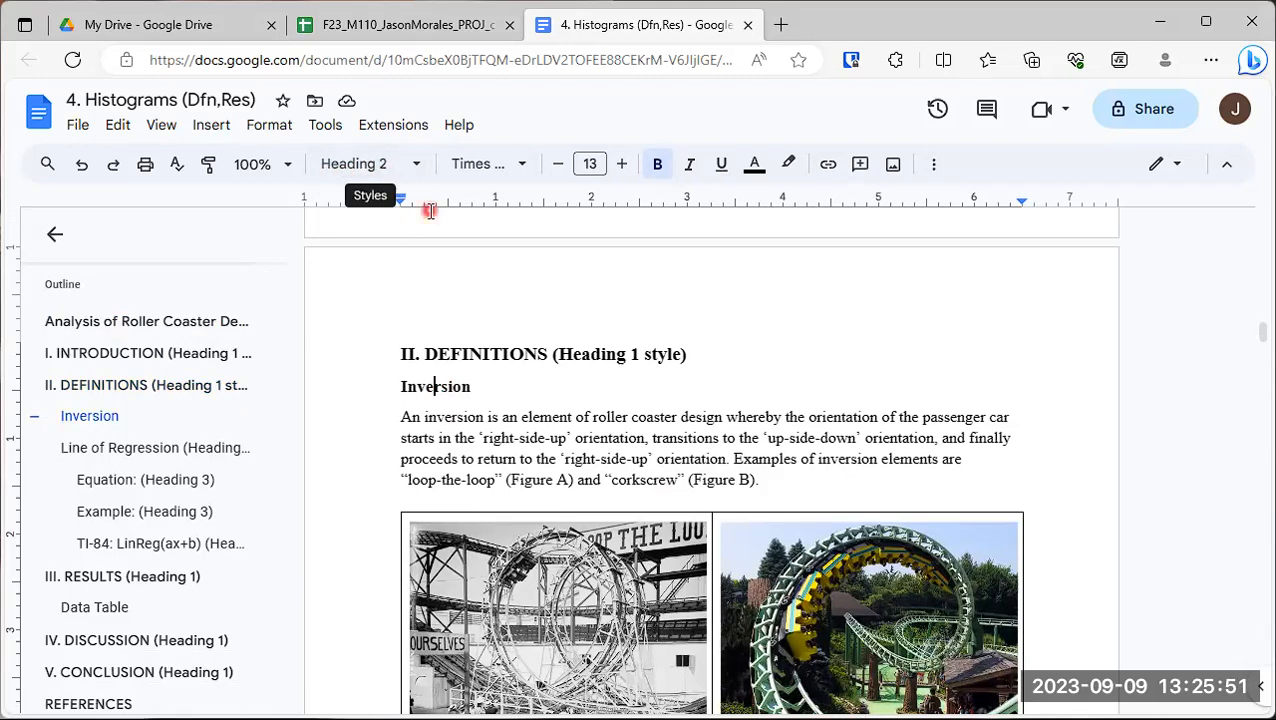
pyautogui.click(412, 418)
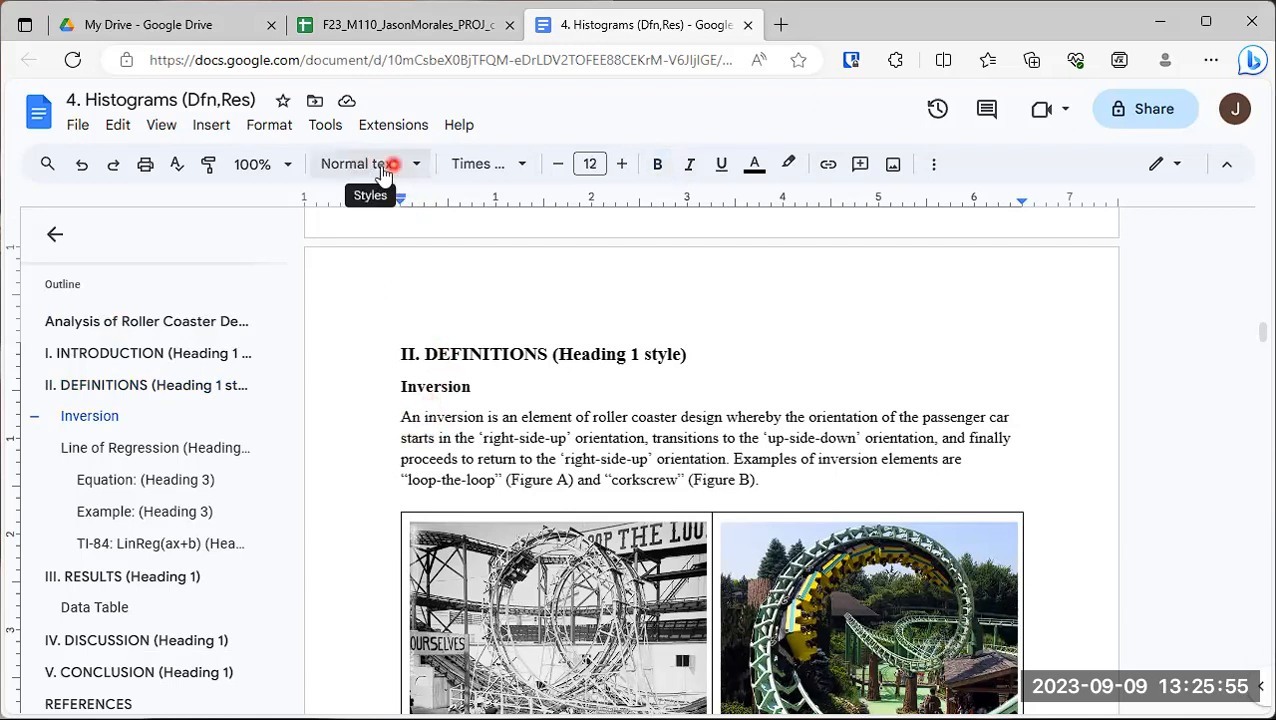
pyautogui.click(420, 432)
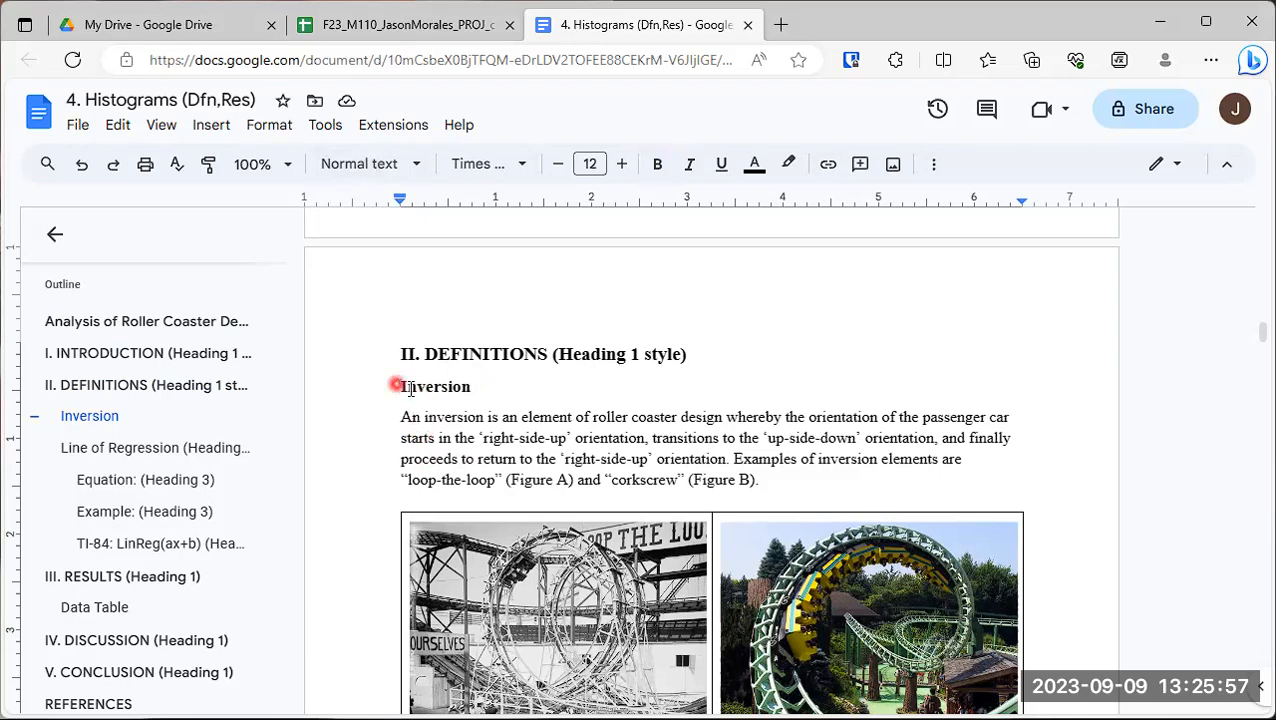
# - Add blank lines between the inversion figures table and the Line of Regression heading, and enter "Distribution Shape (Histogram)" with an empty line below it
pyautogui.scroll(-3, 452, 418)
pyautogui.scroll(-1, 452, 418)
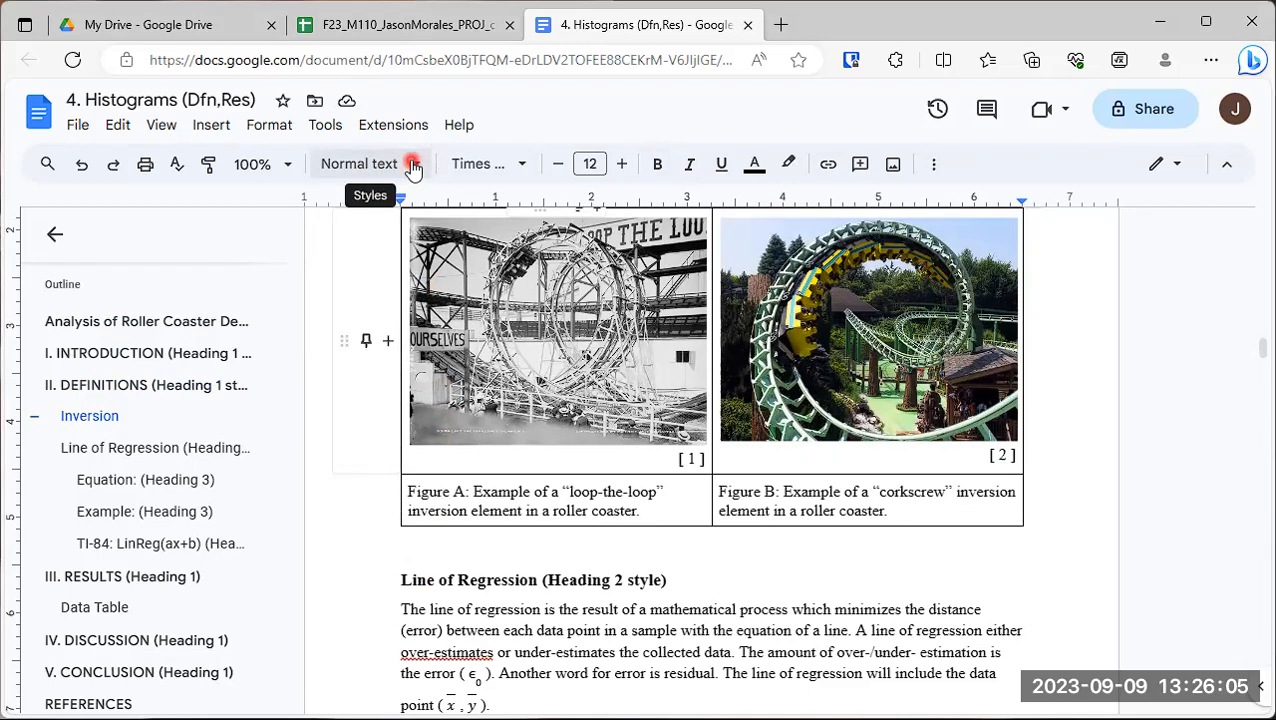
pyautogui.click(432, 562)
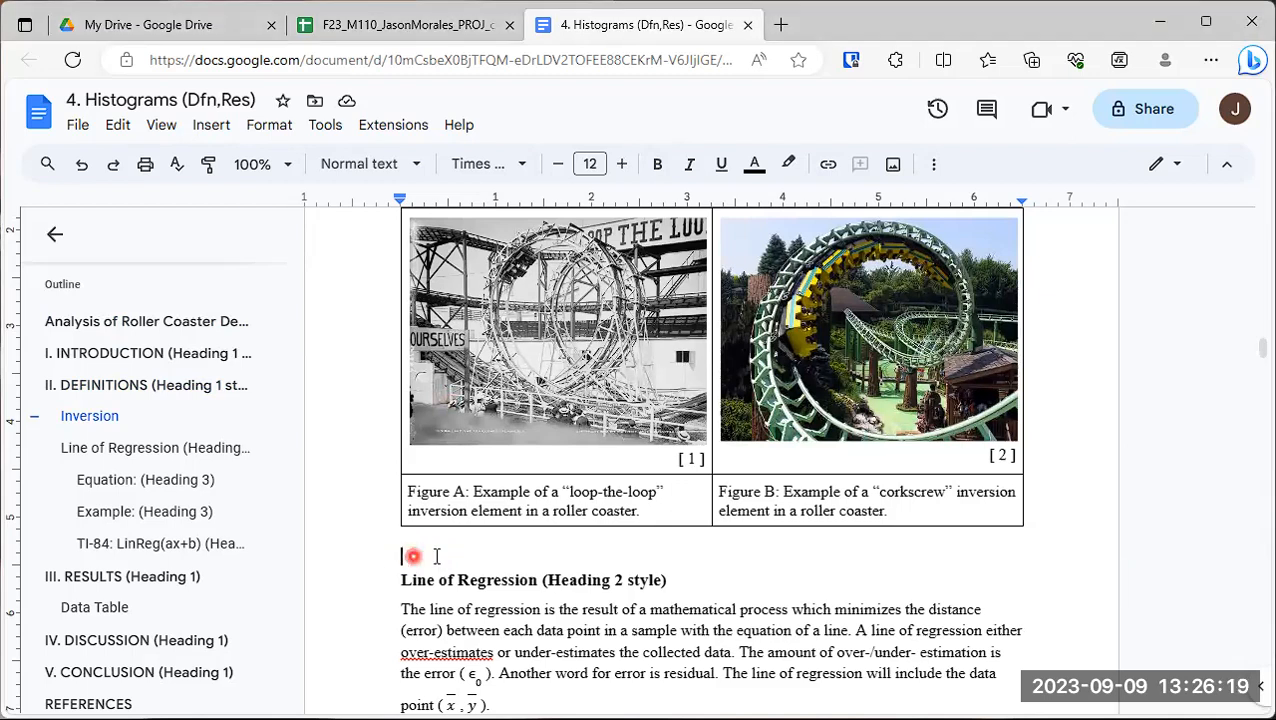
pyautogui.press('Return')
pyautogui.press('Return')
pyautogui.press('Up')
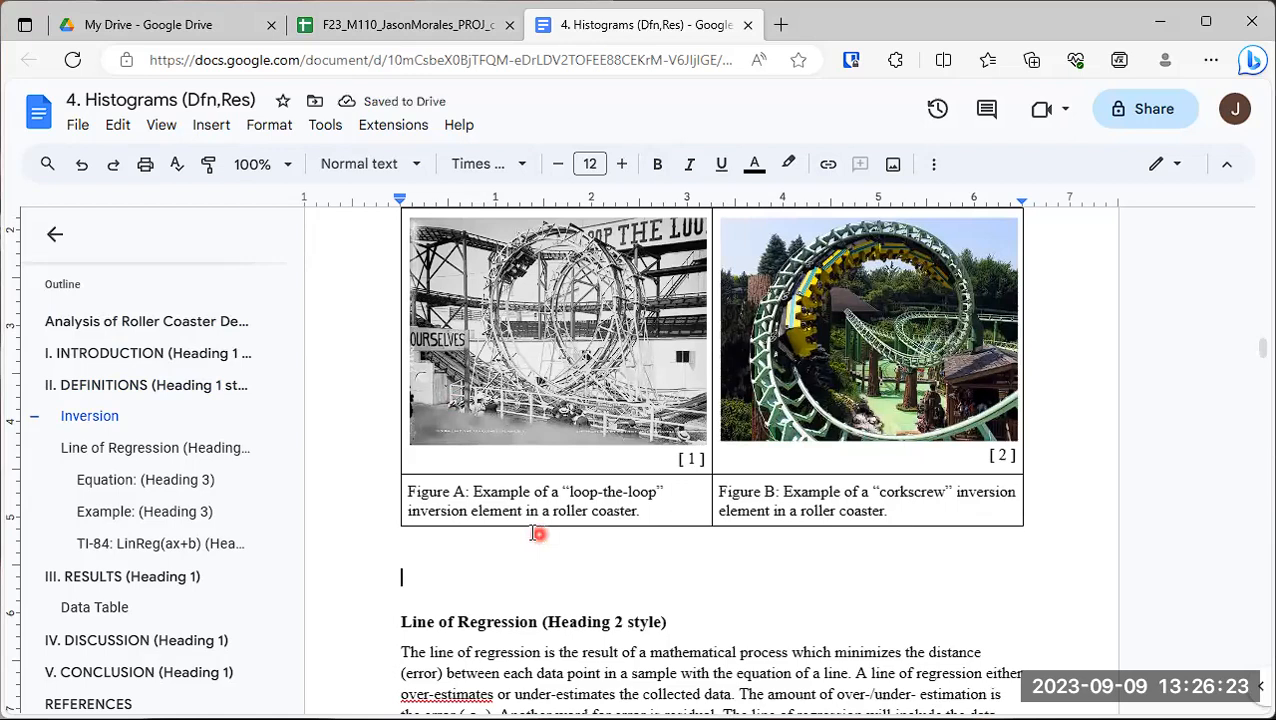
pyautogui.scroll(-3, 550, 556)
pyautogui.click(400, 350)
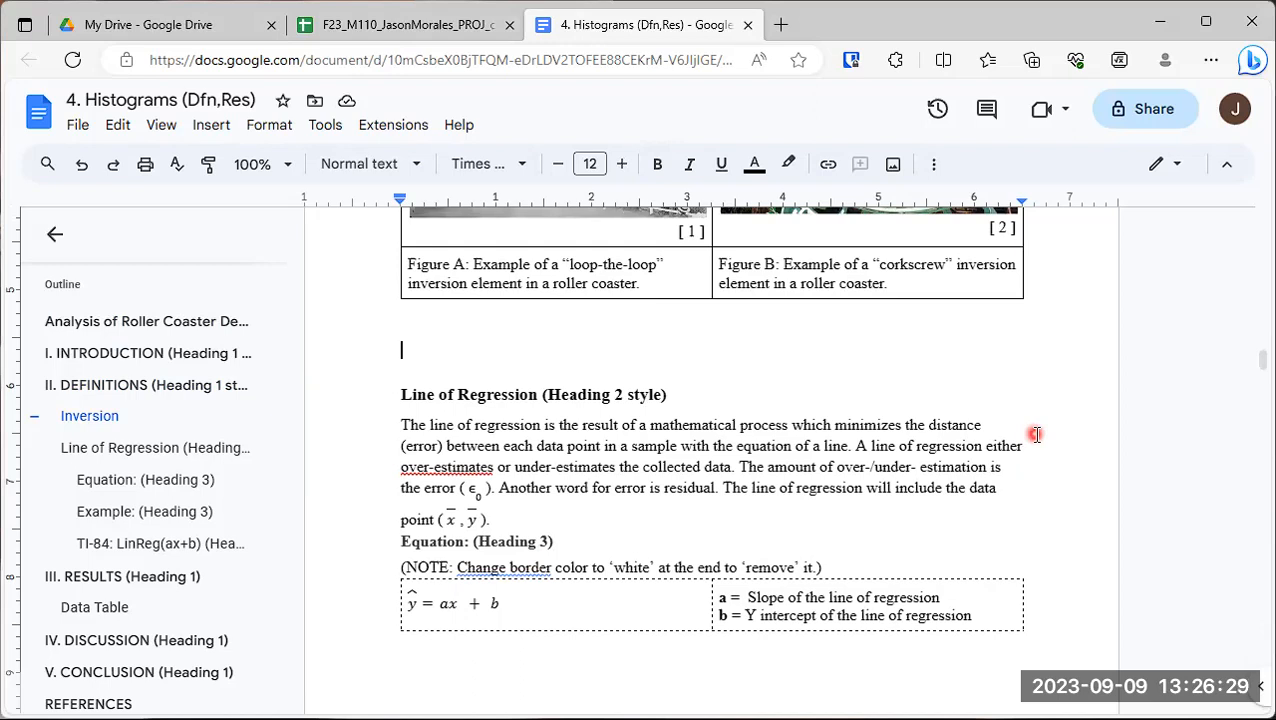
pyautogui.write('Distribution Shape (Histogram')
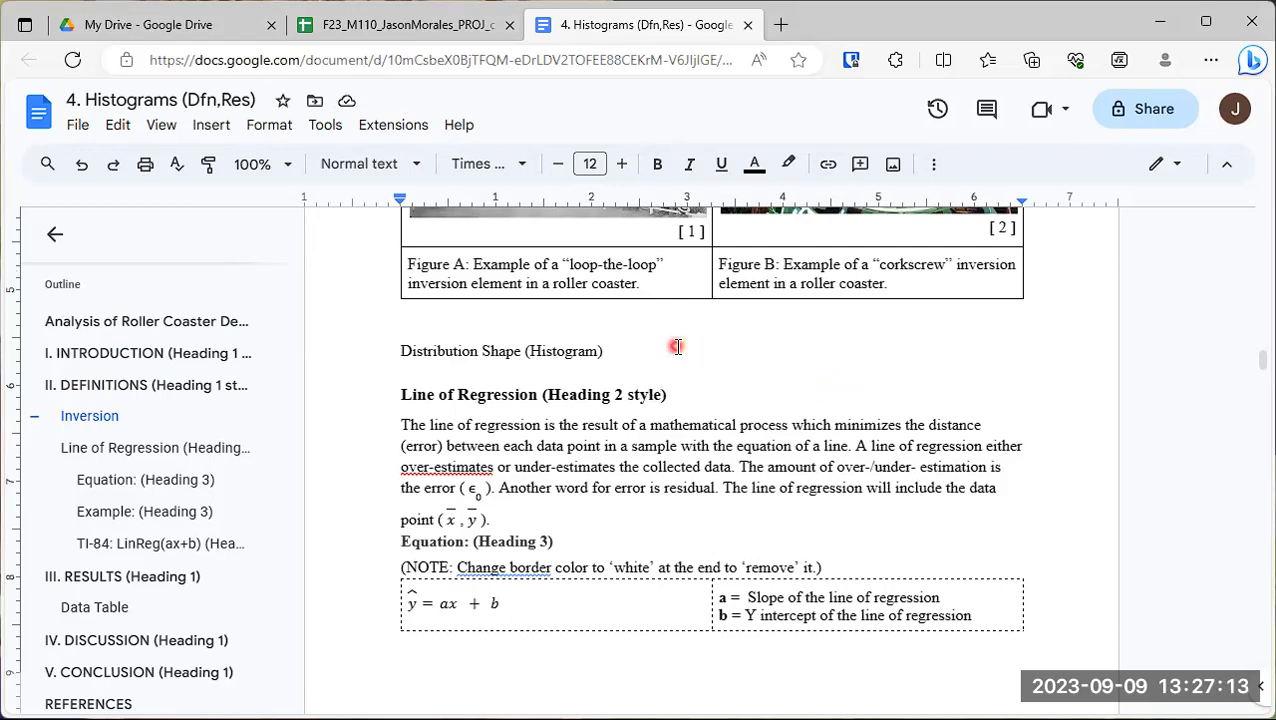
pyautogui.press('Return')
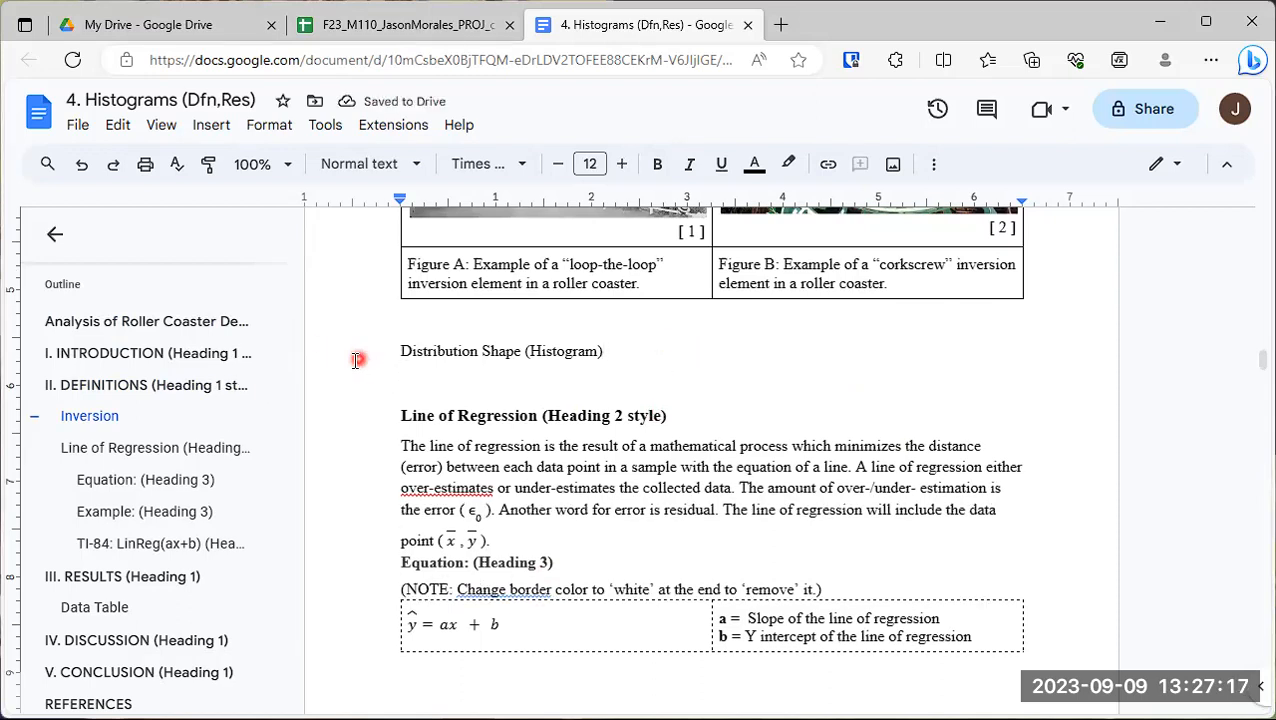
# - Apply the Heading 2 style to the "Distribution Shape (Histogram)" line
pyautogui.moveTo(378, 350); pyautogui.dragTo(616, 347)
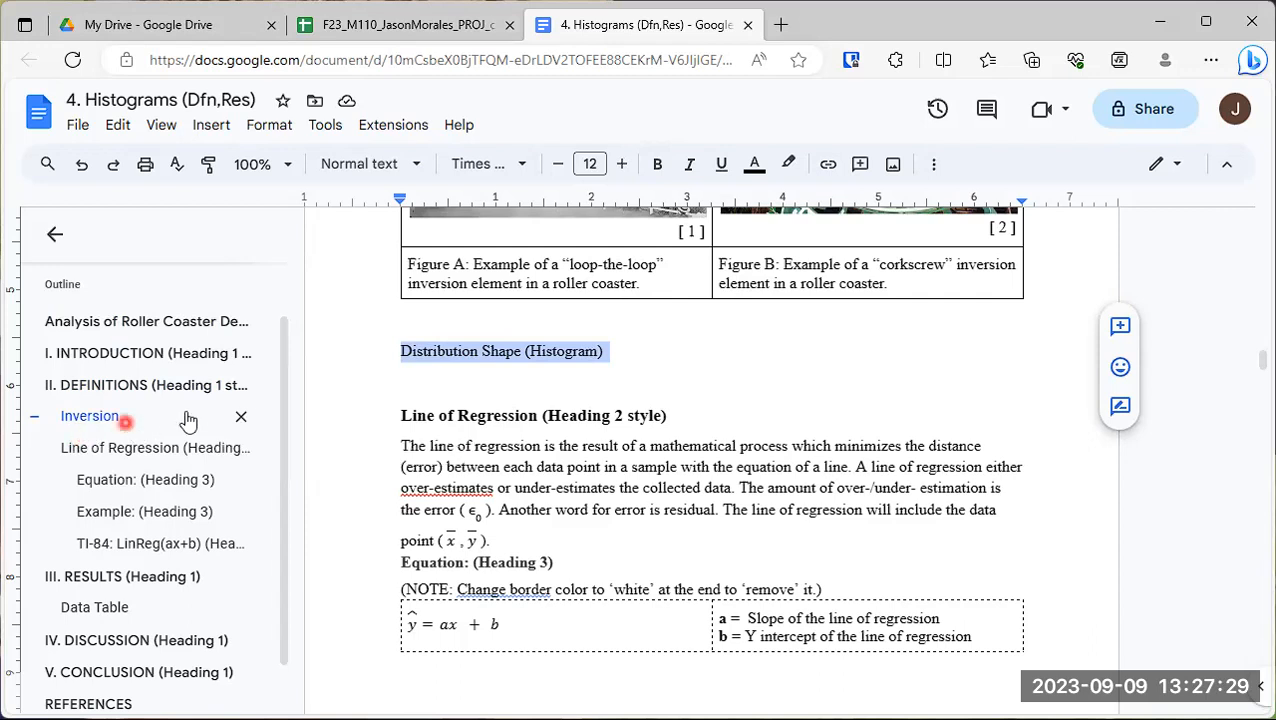
pyautogui.click(398, 350)
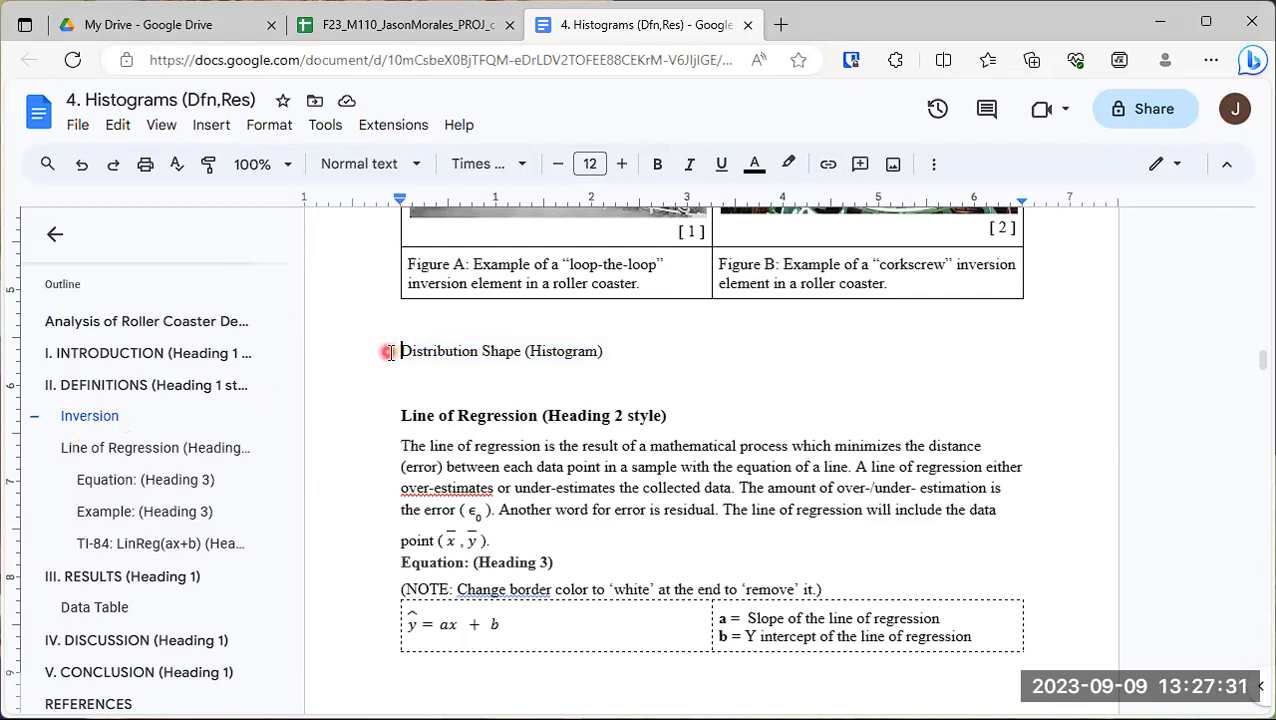
pyautogui.moveTo(399, 350); pyautogui.dragTo(613, 348)
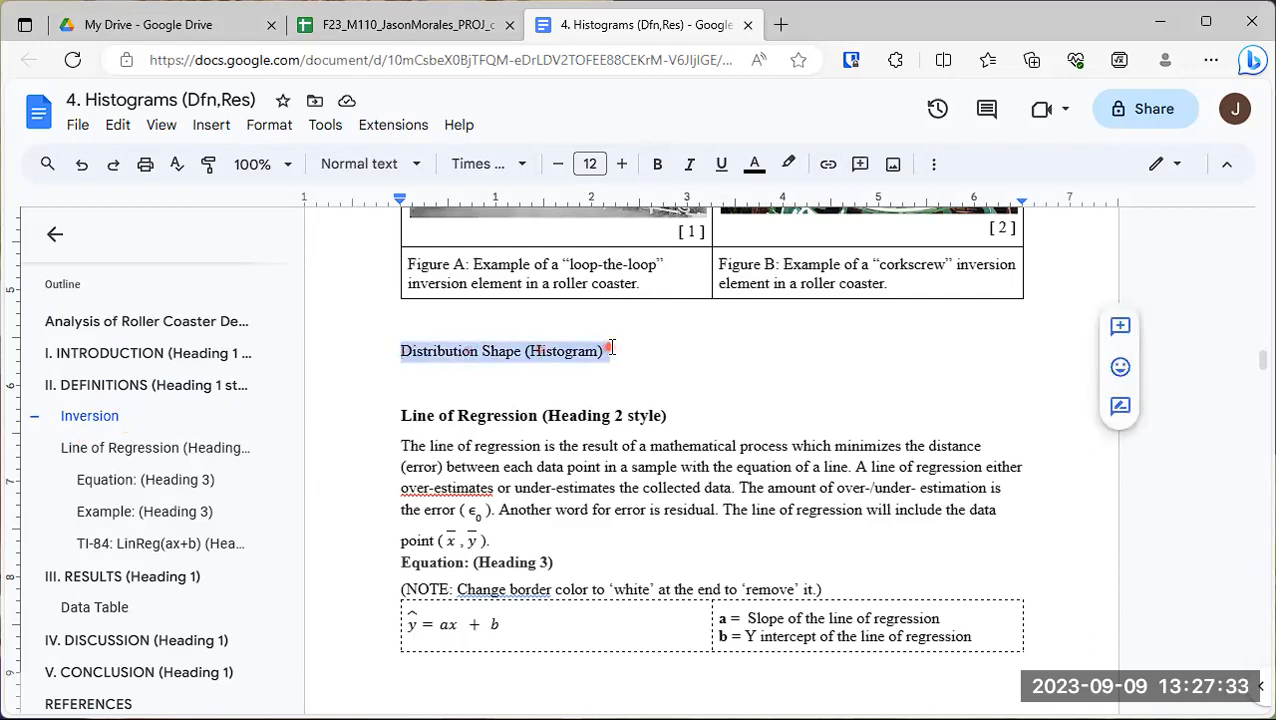
pyautogui.click(414, 166)
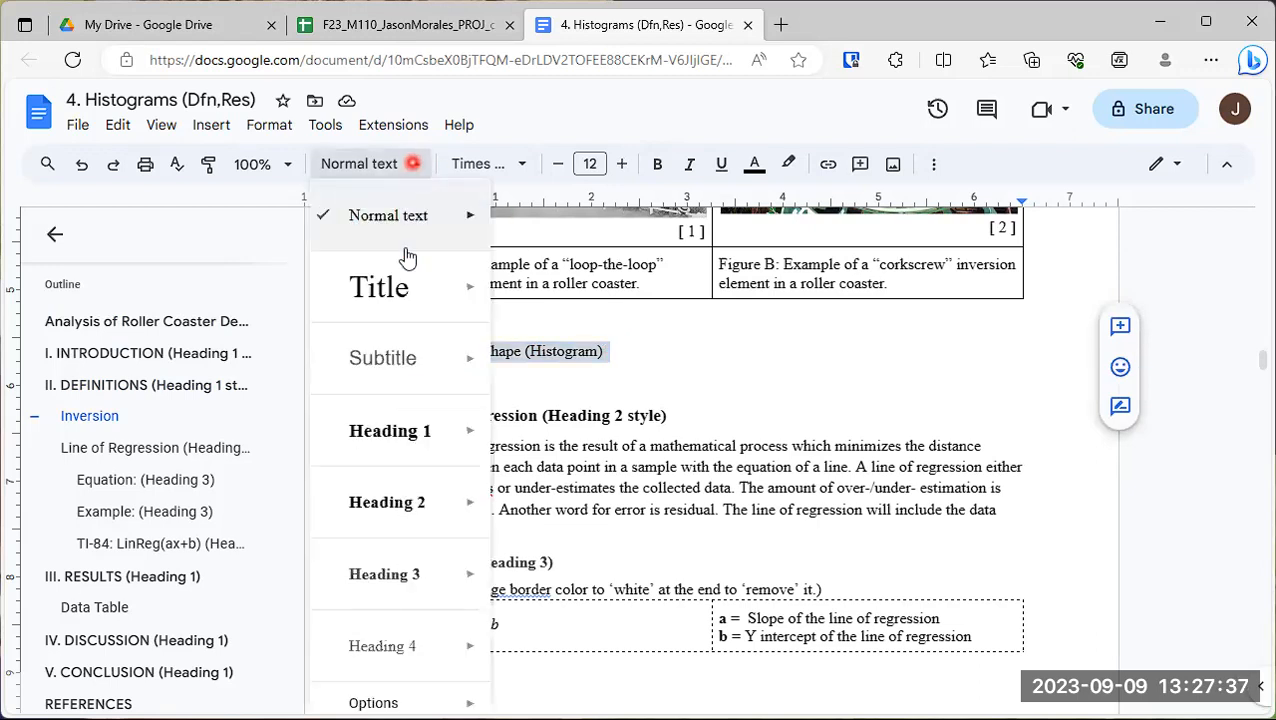
pyautogui.moveTo(402, 508)
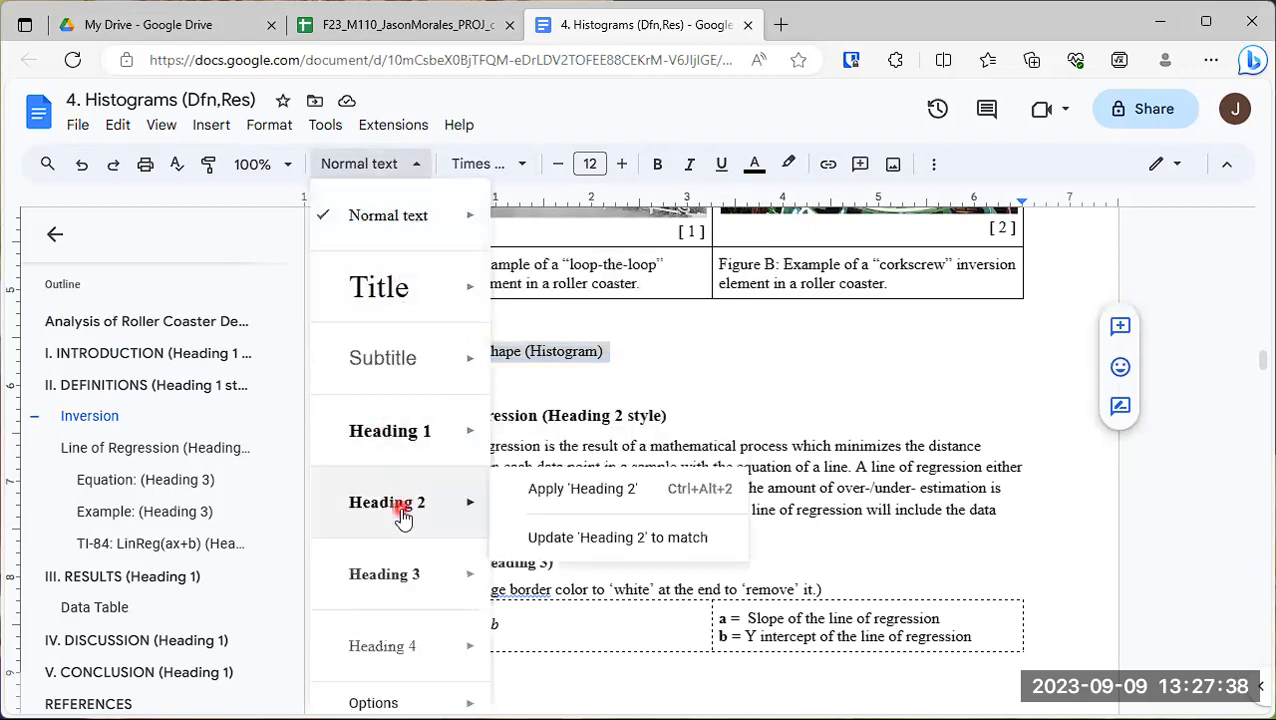
pyautogui.click(568, 494)
pyautogui.moveTo(421, 351); pyautogui.dragTo(638, 357)
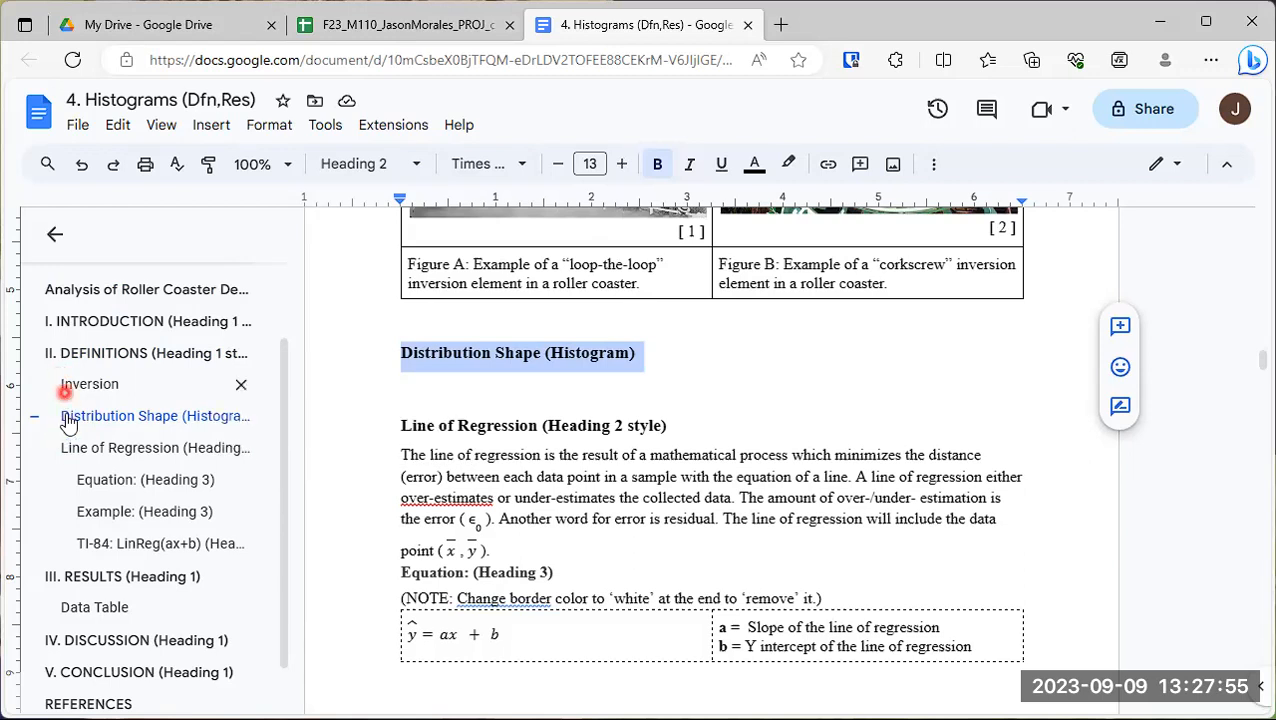
# - Below the Distribution Shape heading, write "A histogram is a graph which represents the range (spread) and density (frequency) of datums in a dataset"
pyautogui.click(422, 384)
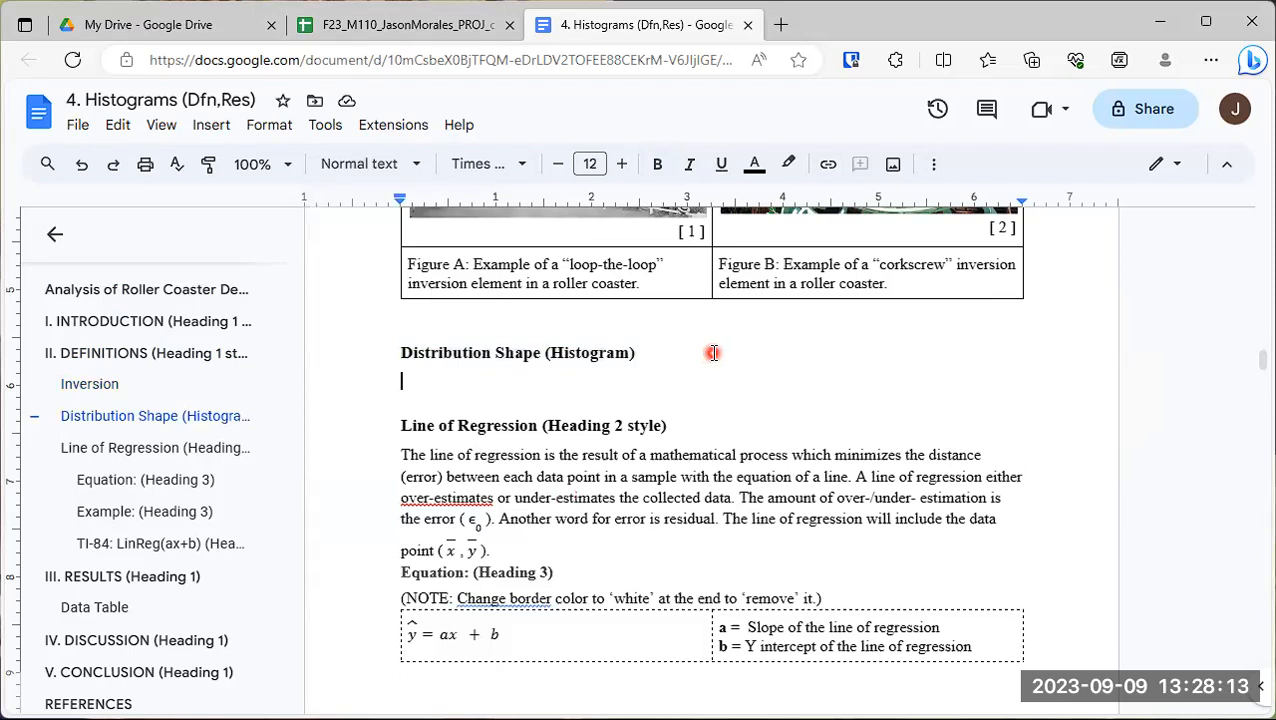
pyautogui.write('A hist')
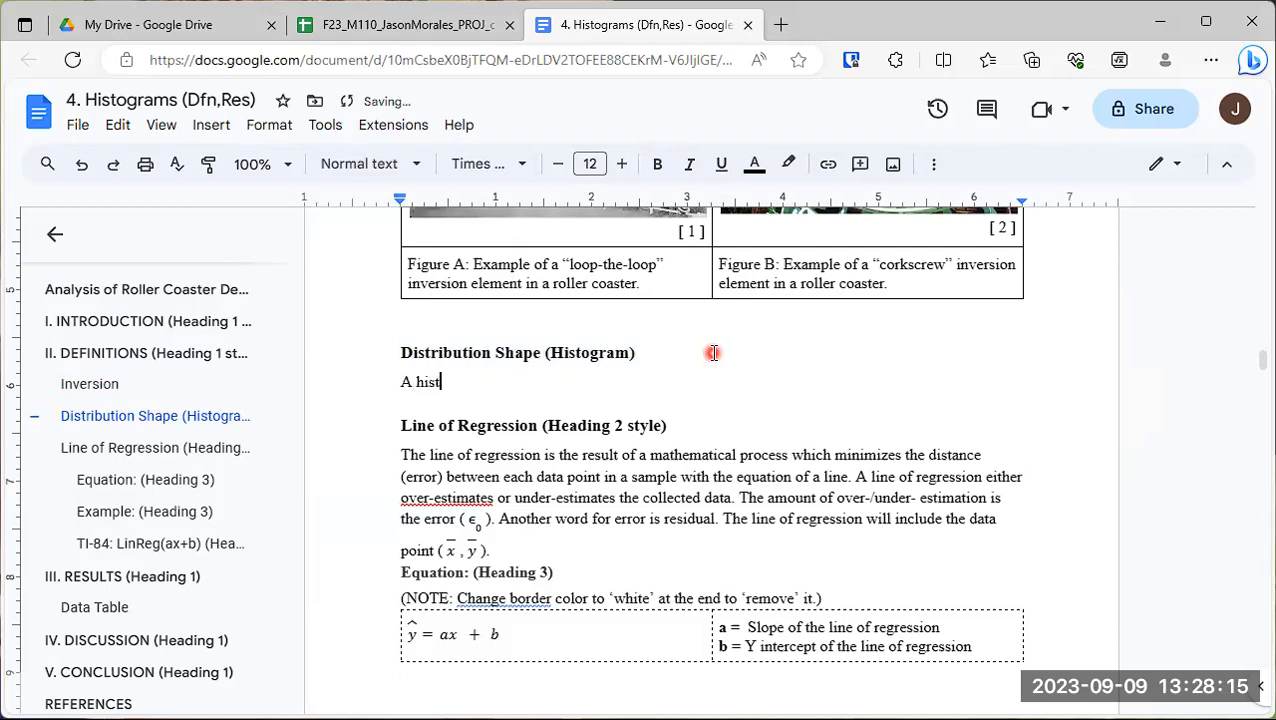
pyautogui.write('ogram is a graph which')
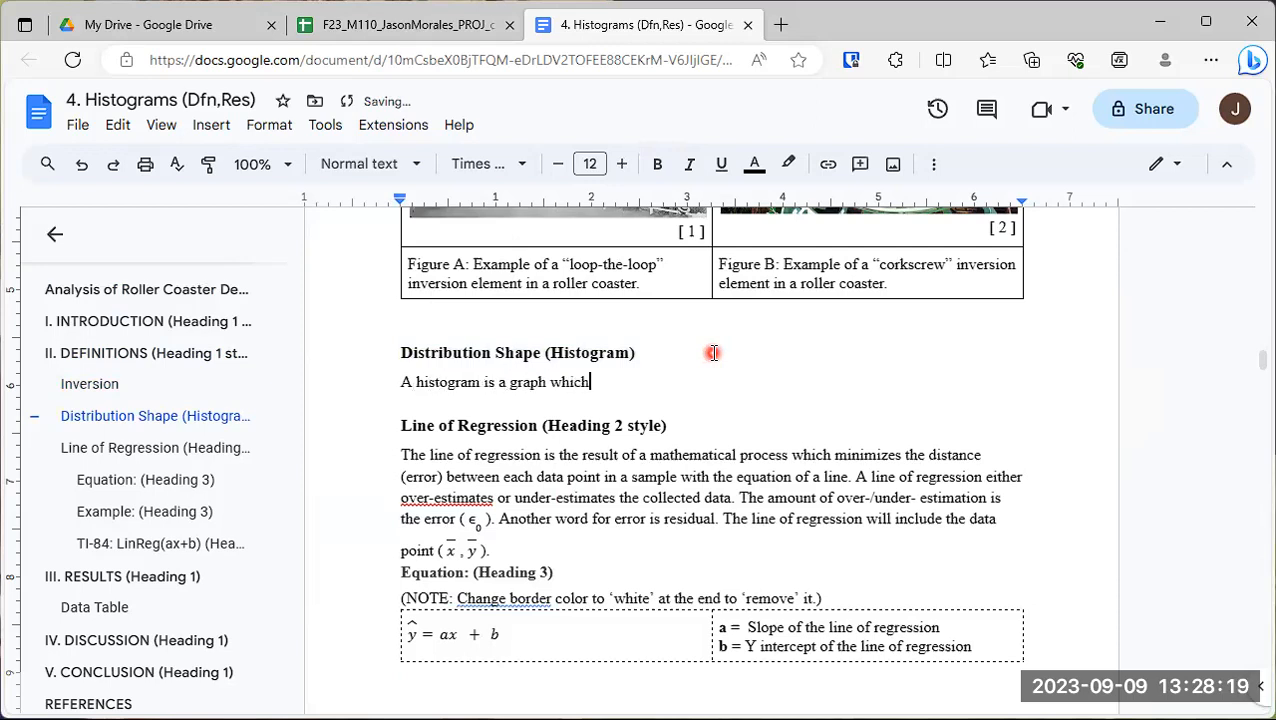
pyautogui.write(' represents the range (sp')
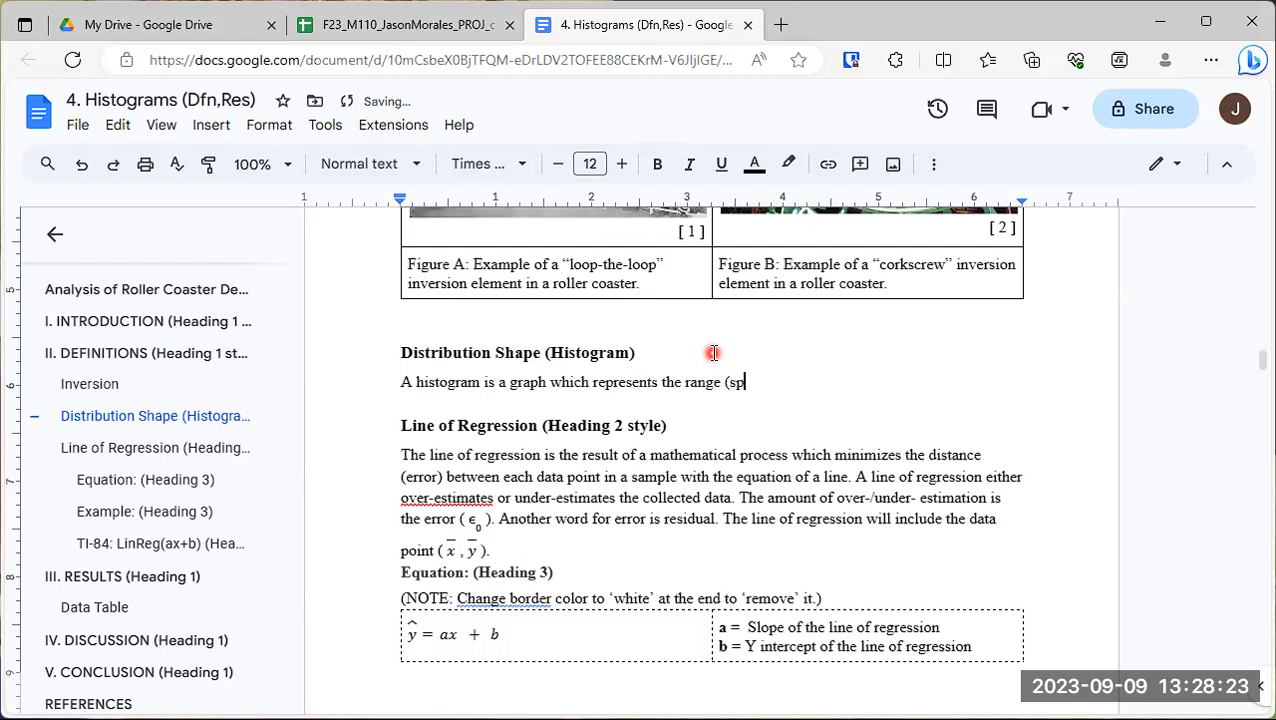
pyautogui.write('read) and density (frequency')
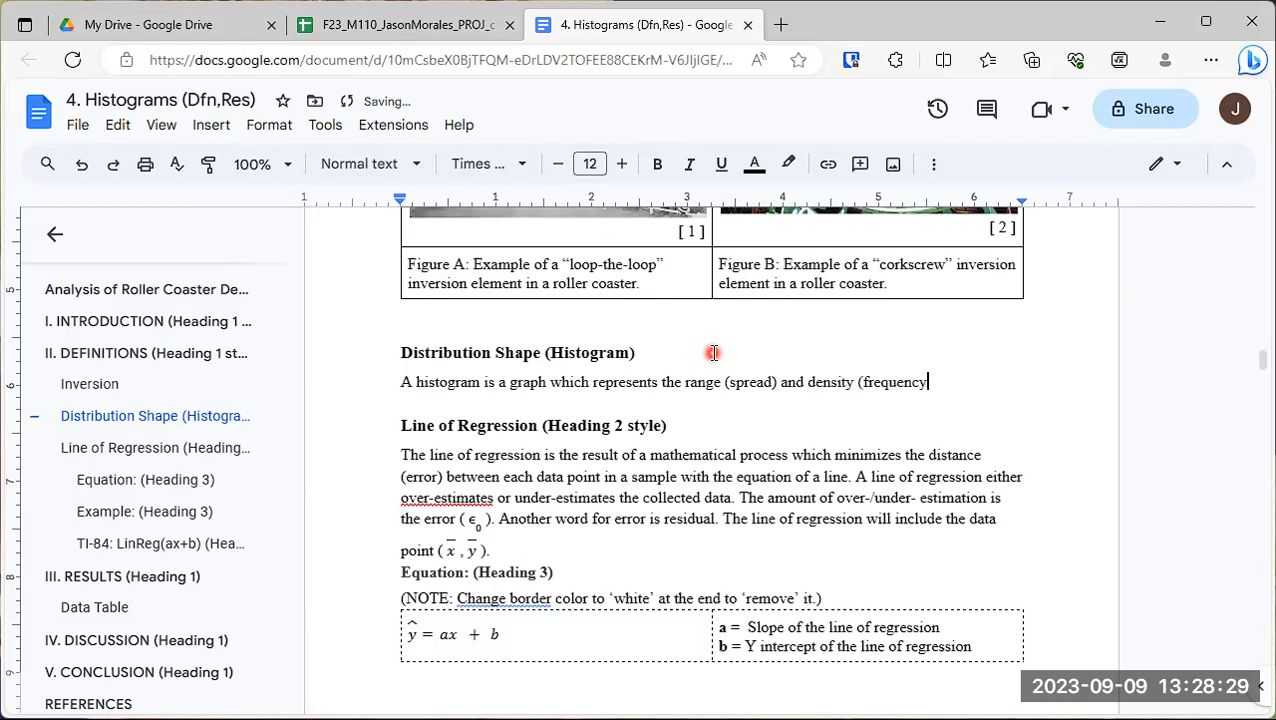
pyautogui.write(') of datums in ')
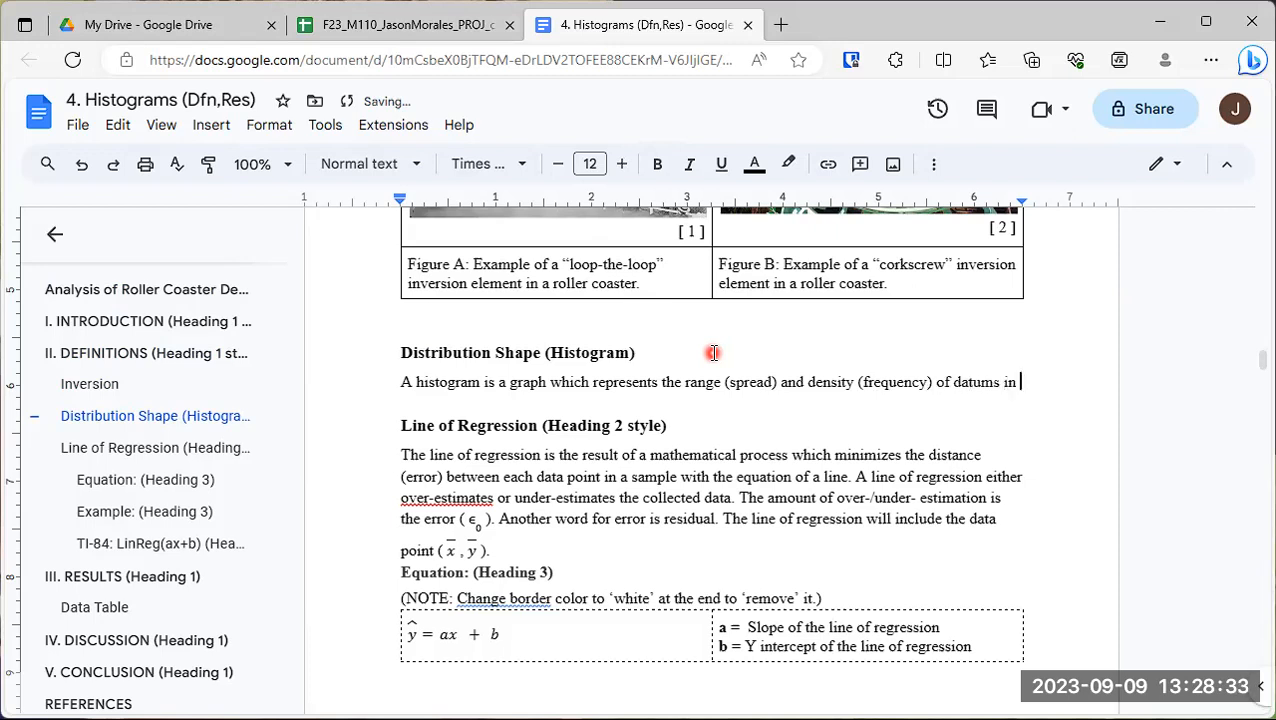
pyautogui.write('a dataset')
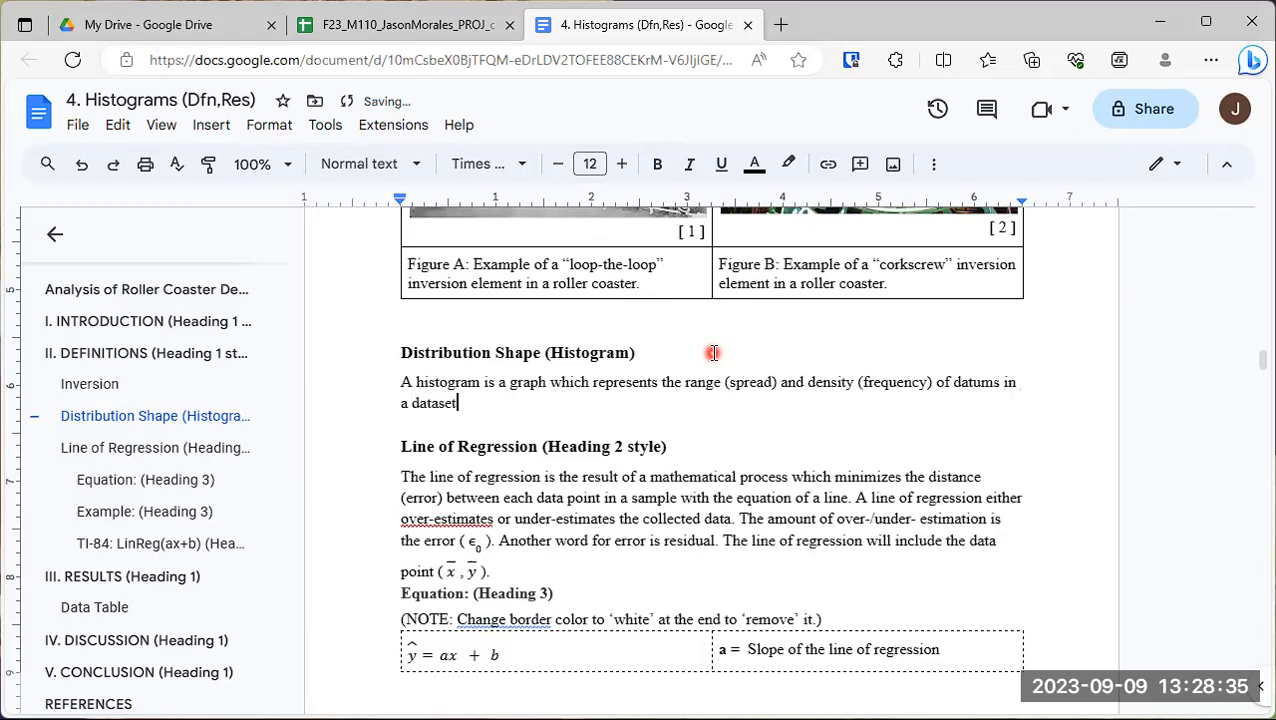
pyautogui.write('. Where bar cha')
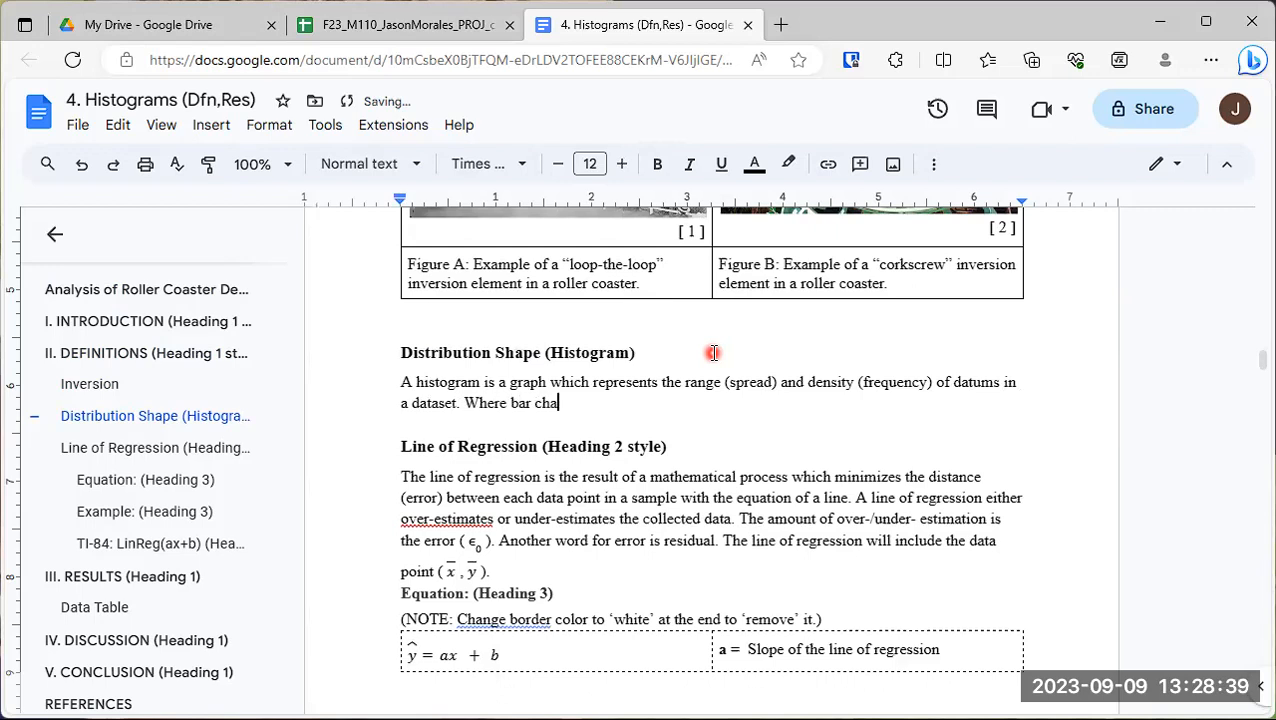
pyautogui.write('rts are used')
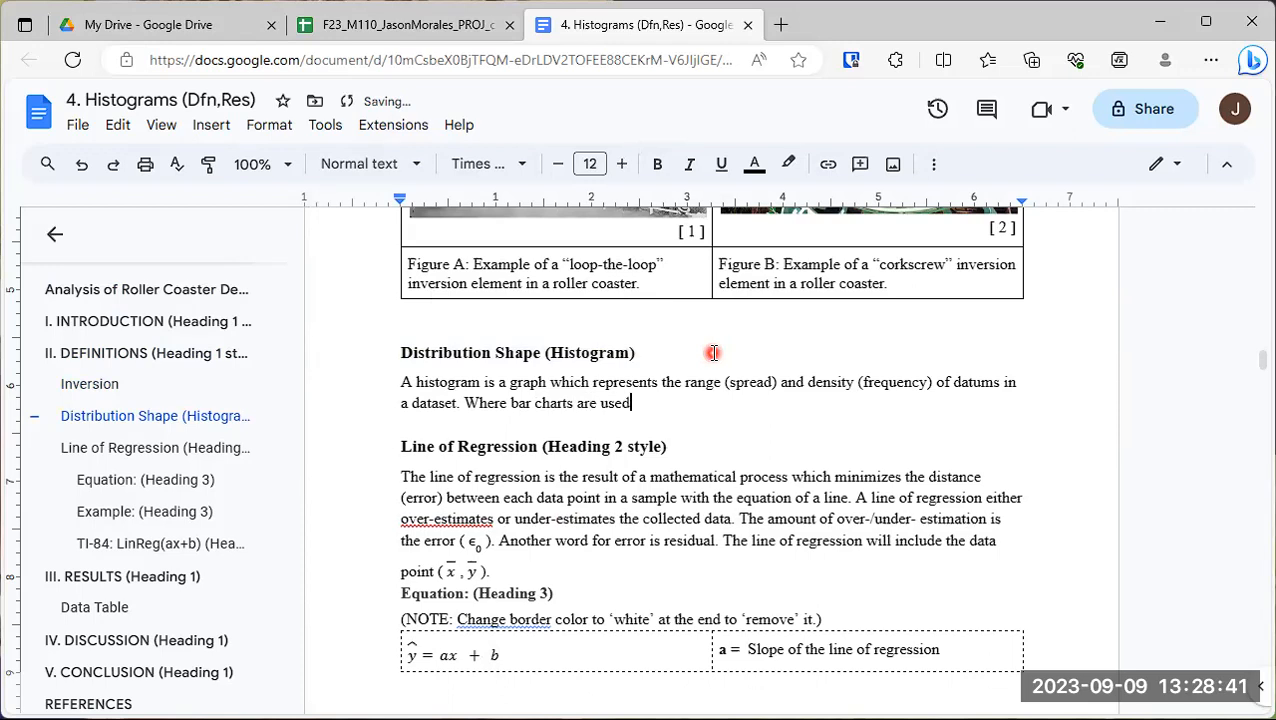
pyautogui.write(' to graph qualitativ')
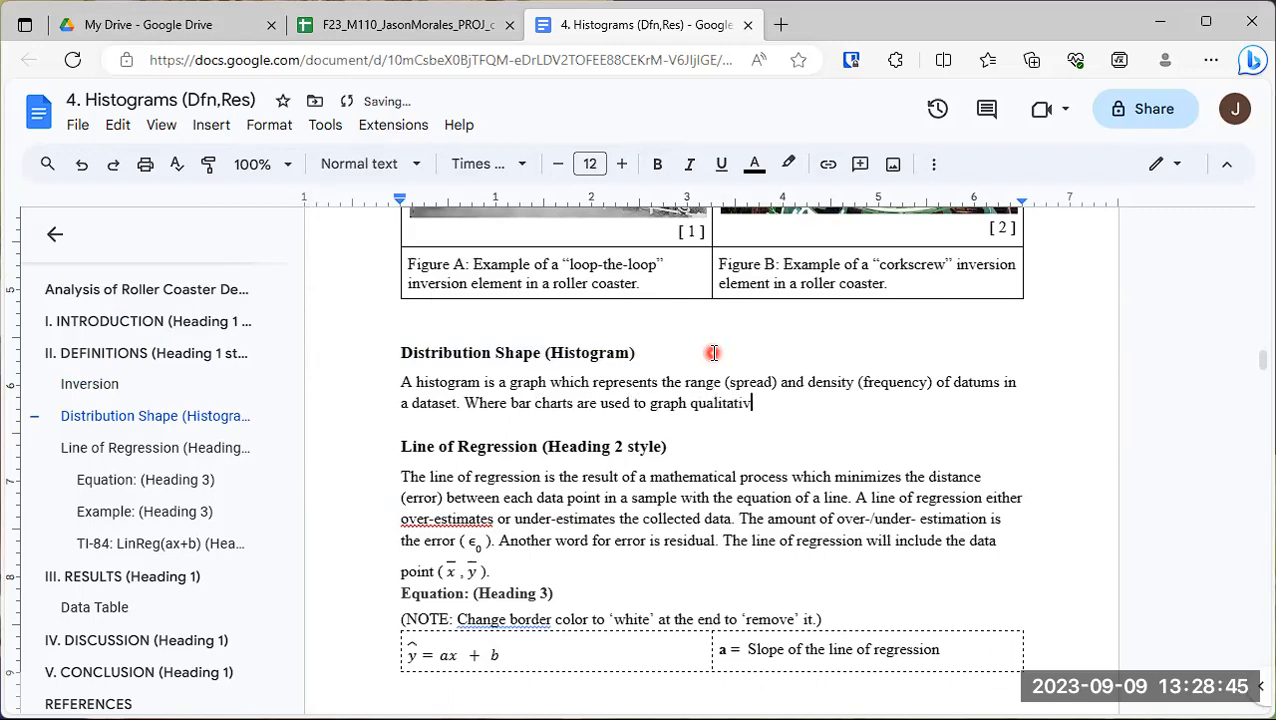
pyautogui.write('e ')
pyautogui.write('data (categ')
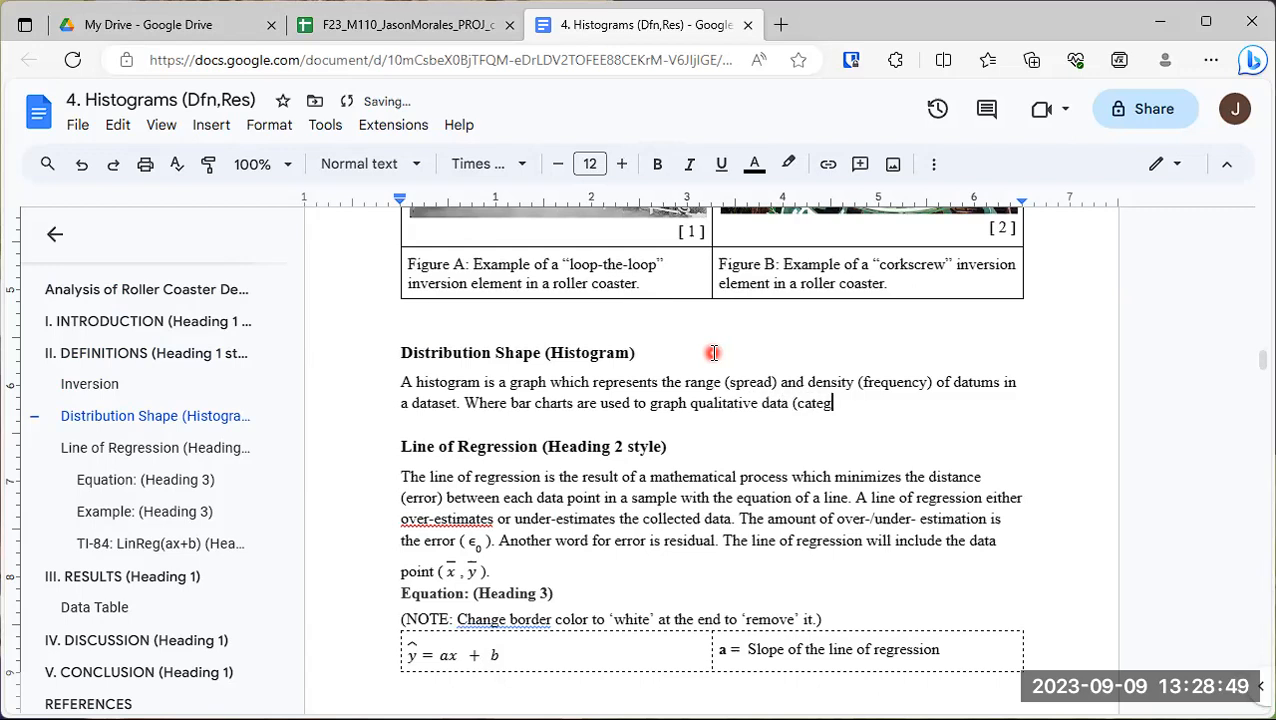
pyautogui.write('ories), histog')
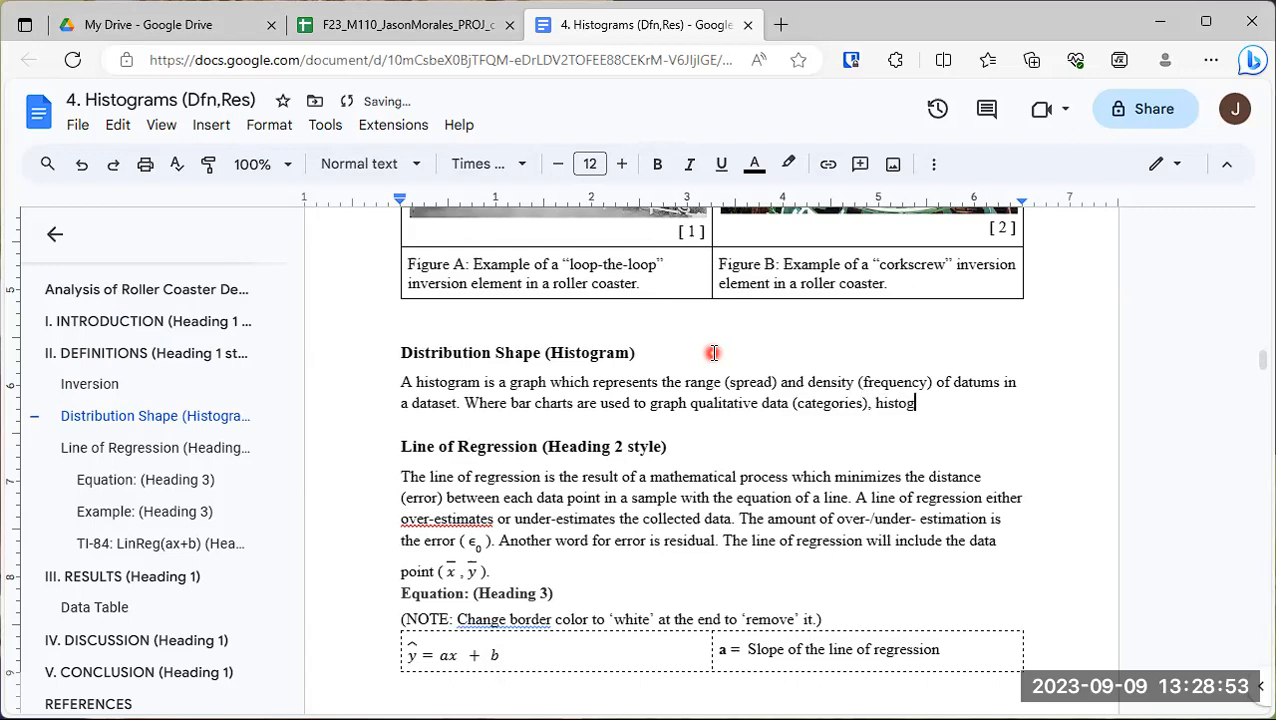
# - Continue the histogram definition with the sentence "Where bar charts are used to graph qualitative data (categories), histograms represent the shape of quantitative data"
pyautogui.write('rams represent the')
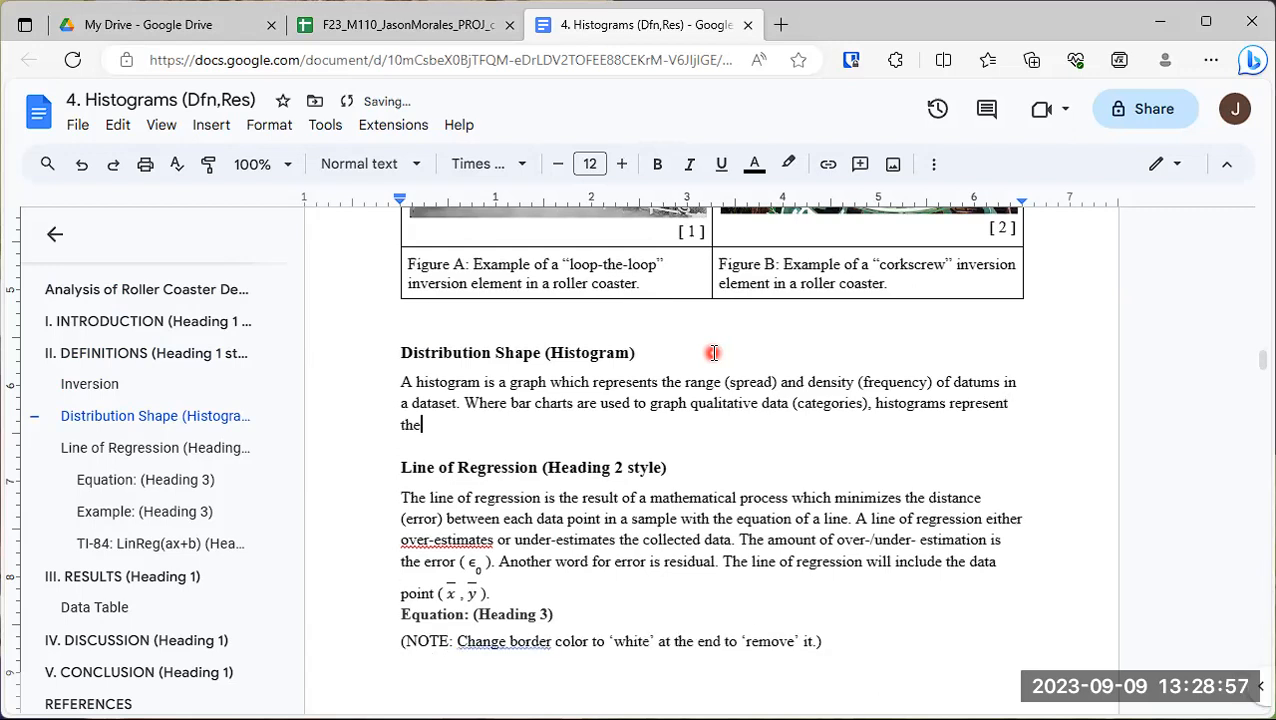
pyautogui.write(' shape of quan')
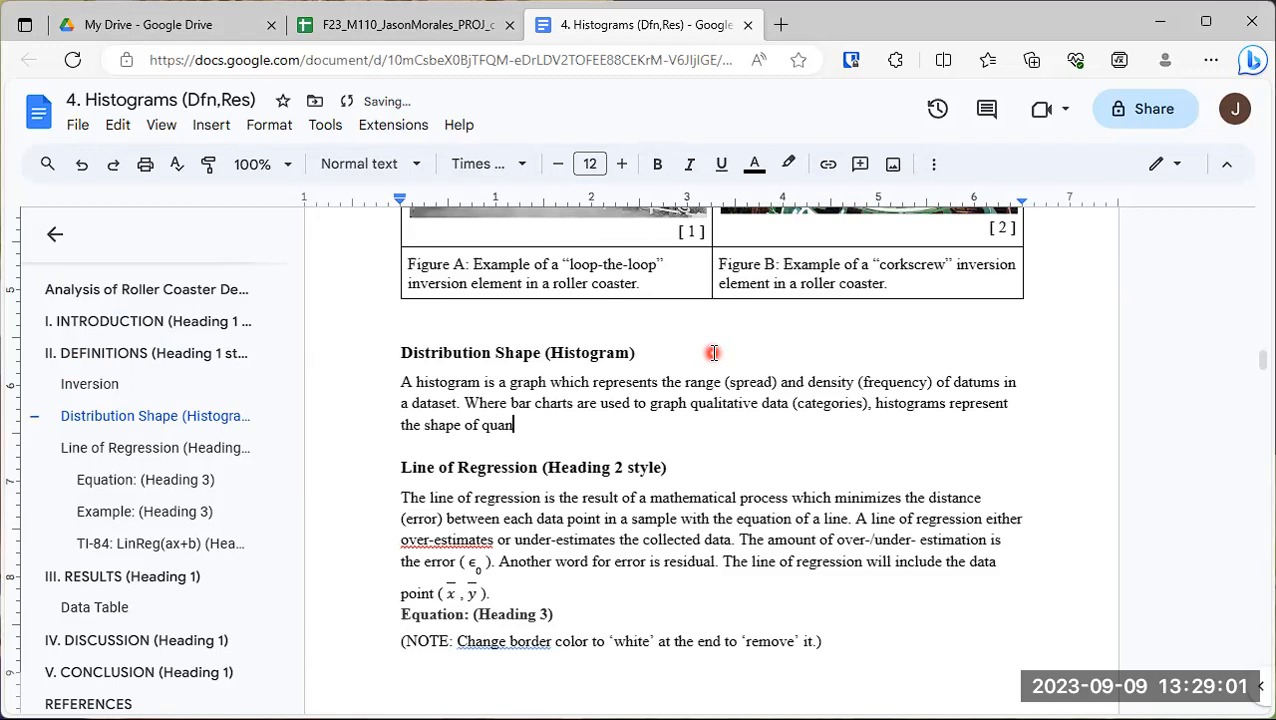
pyautogui.write('titative data. Histogram')
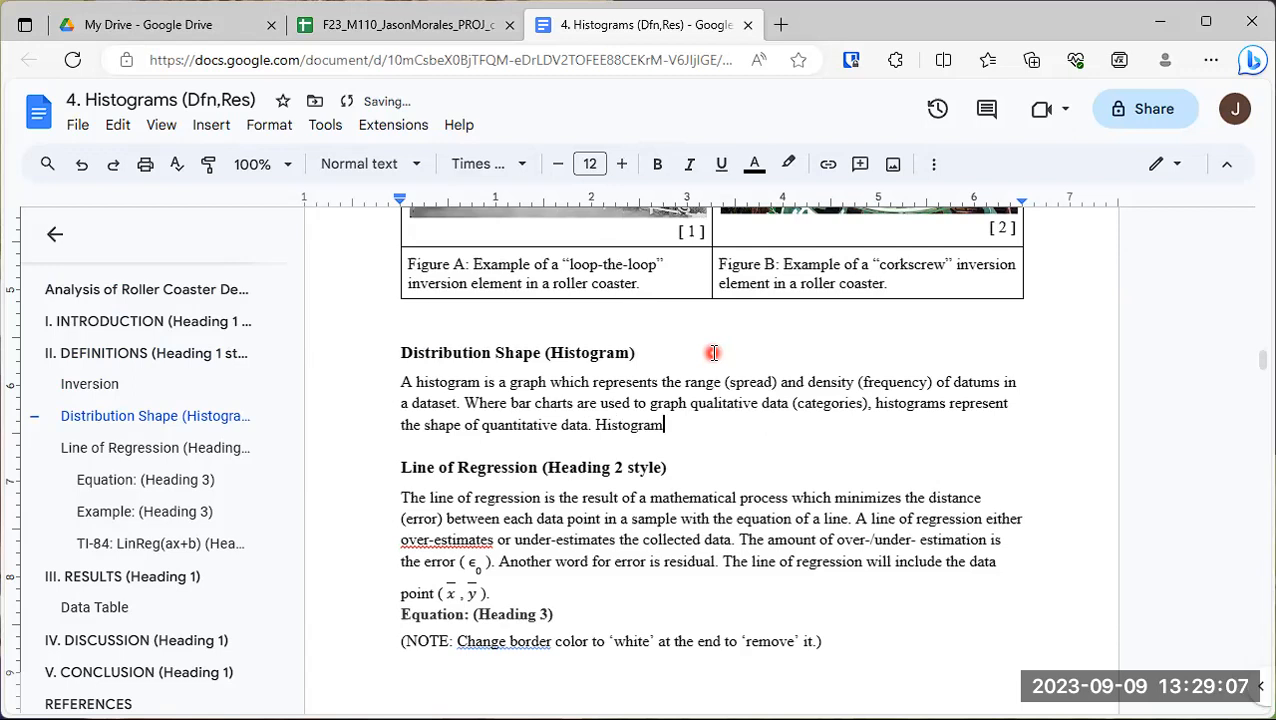
pyautogui.write('s can be designed using the following 5')
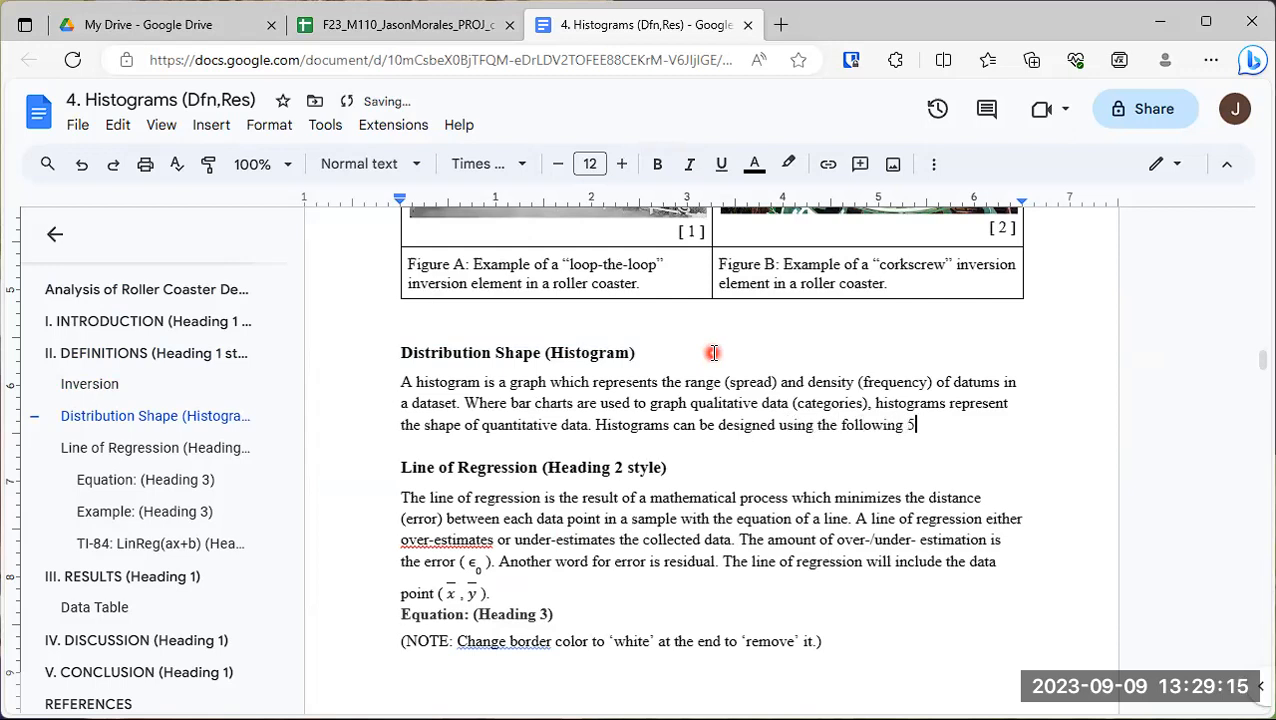
pyautogui.write('-step process:')
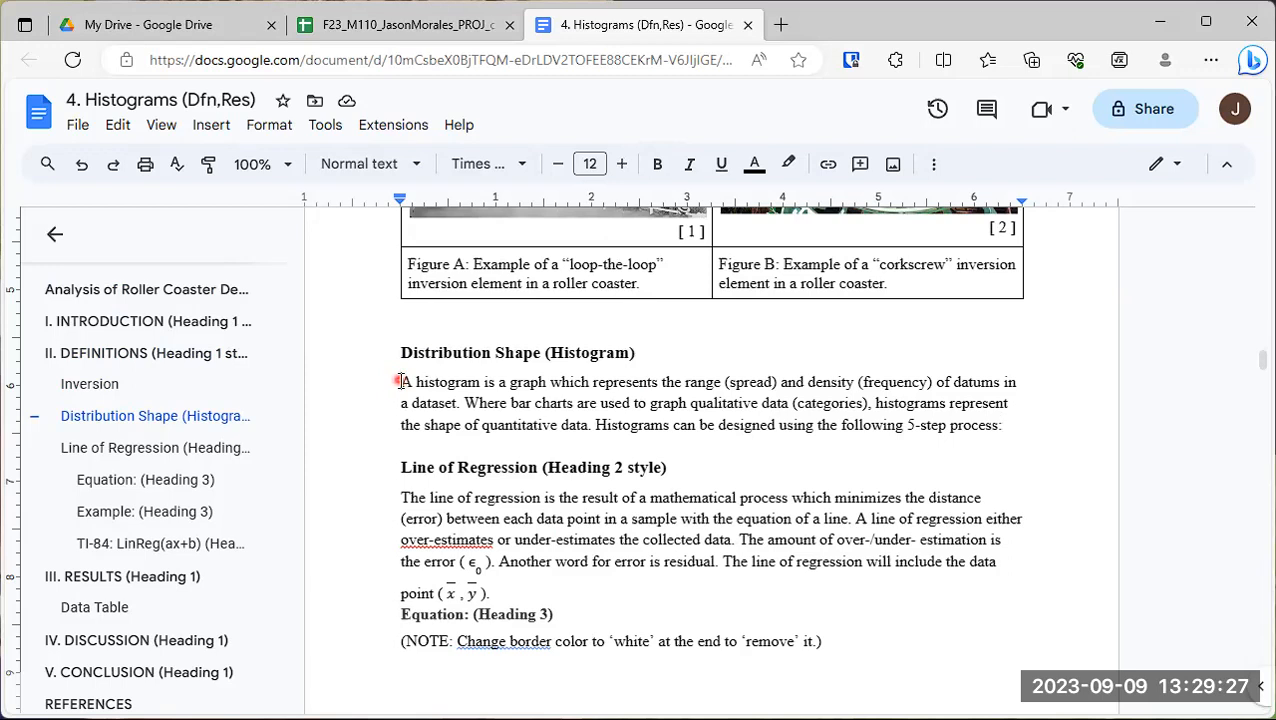
pyautogui.moveTo(398, 381); pyautogui.dragTo(591, 427)
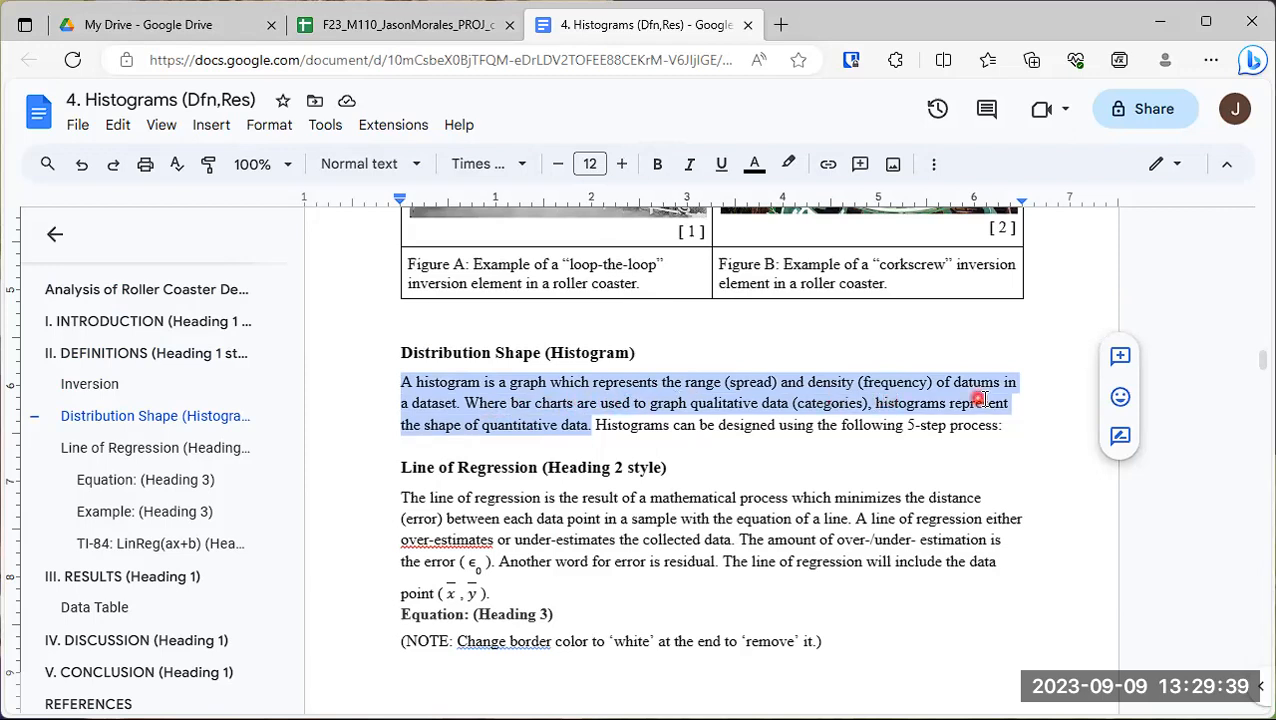
pyautogui.click(612, 426)
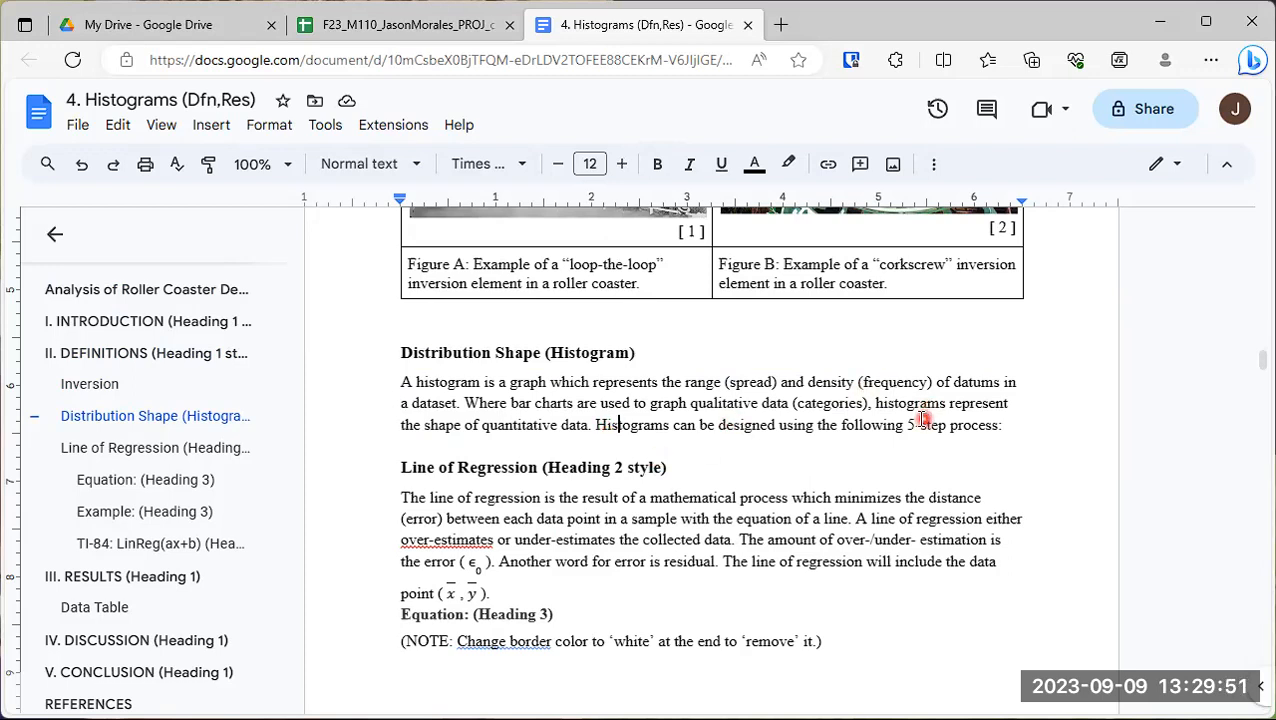
pyautogui.moveTo(906, 425); pyautogui.dragTo(1000, 426)
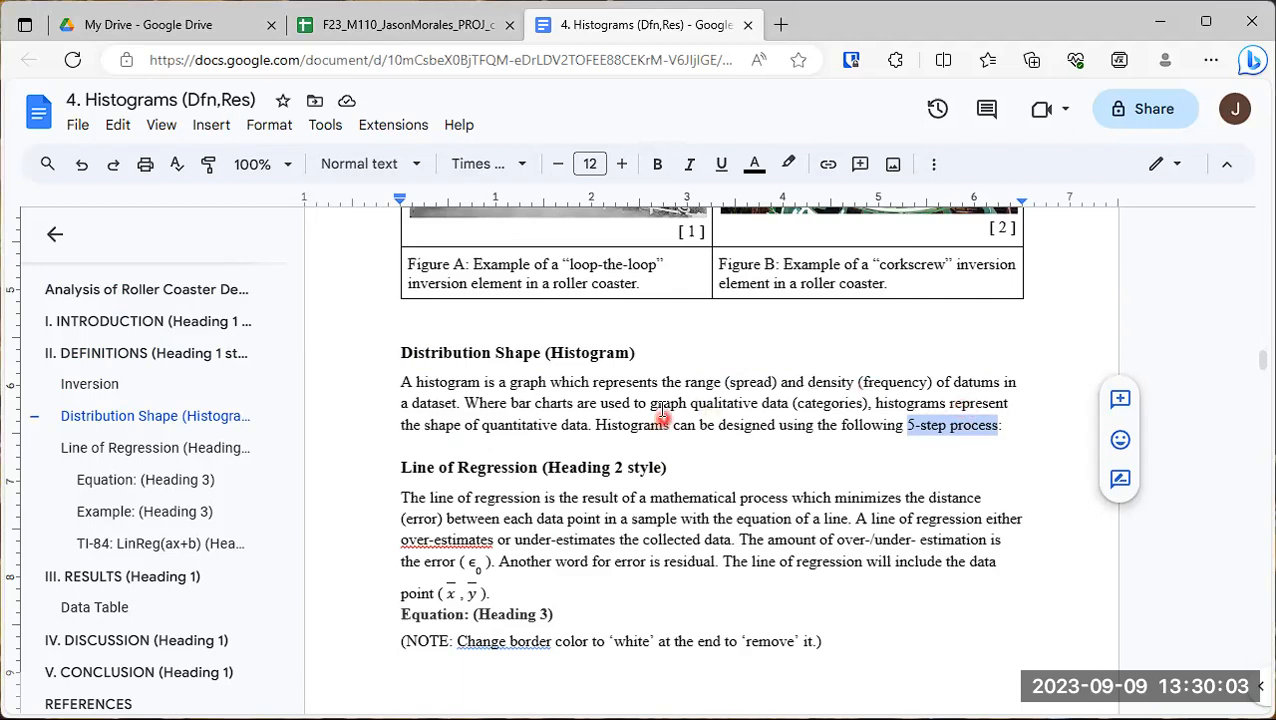
pyautogui.moveTo(565, 352); pyautogui.dragTo(622, 353)
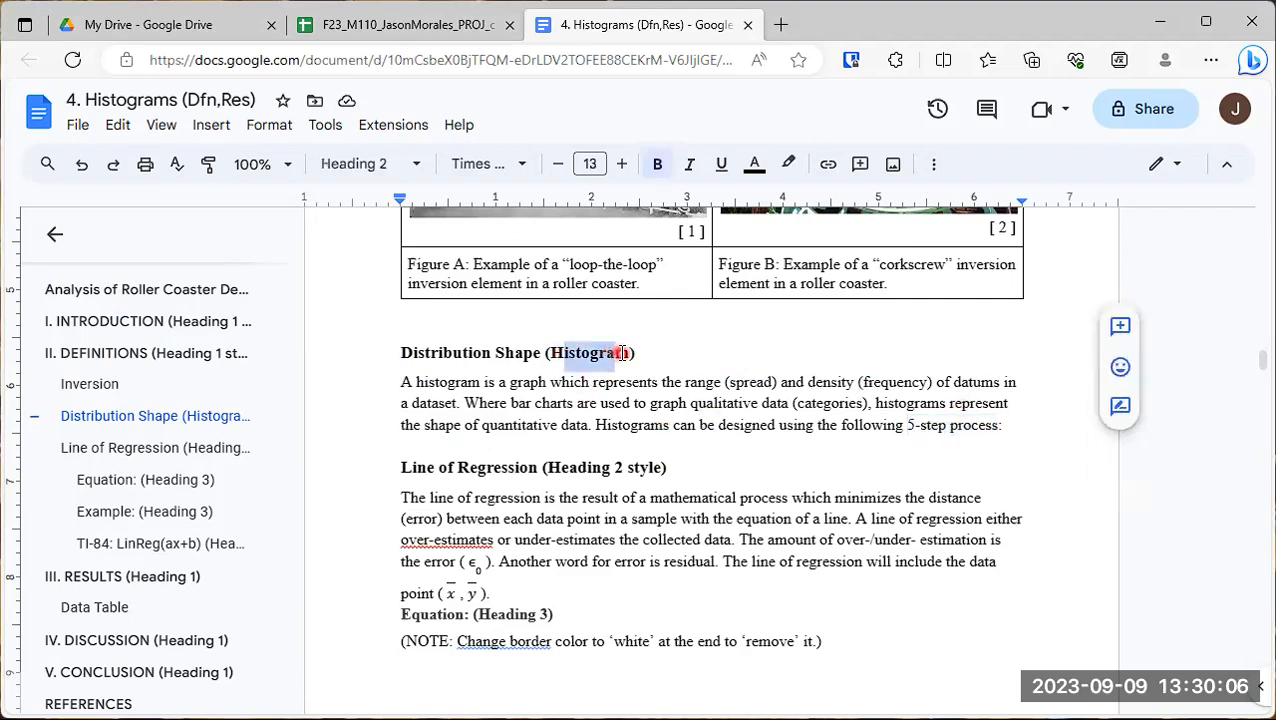
# - Below the definition paragraph, add the line "Step 1 - Determine the RANGE" followed by a blank line
pyautogui.click(1012, 419)
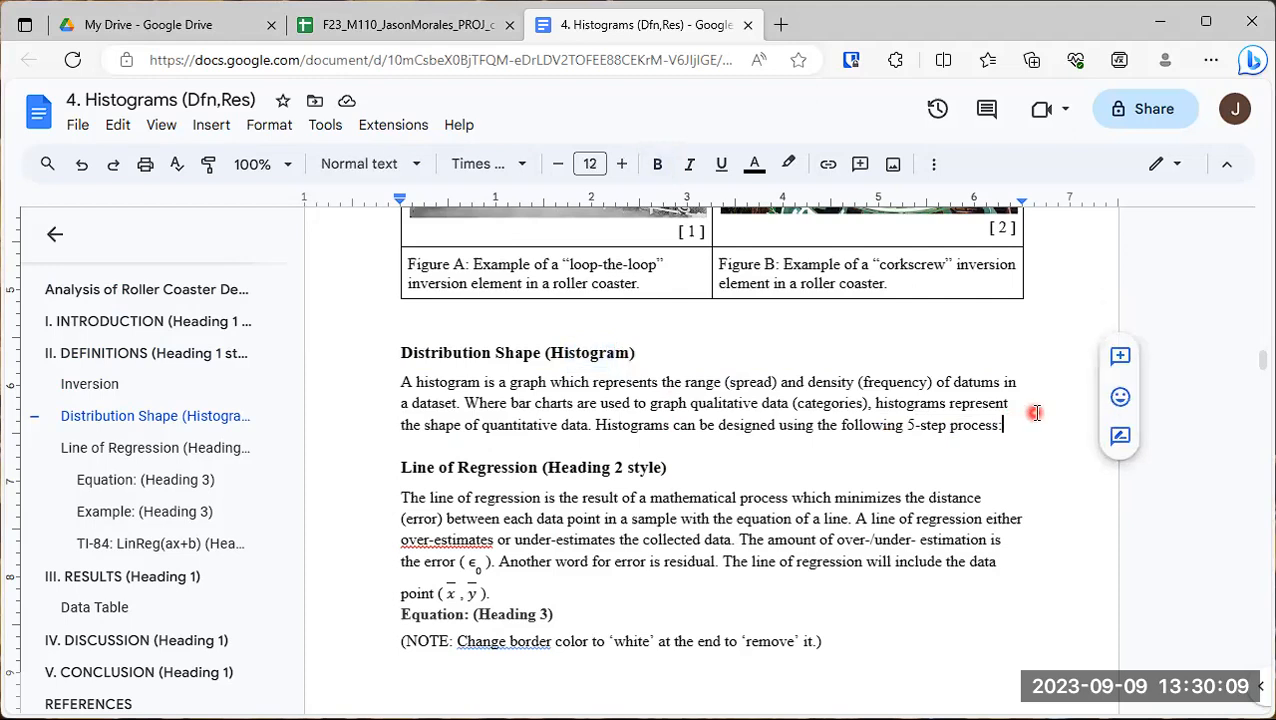
pyautogui.press('Return')
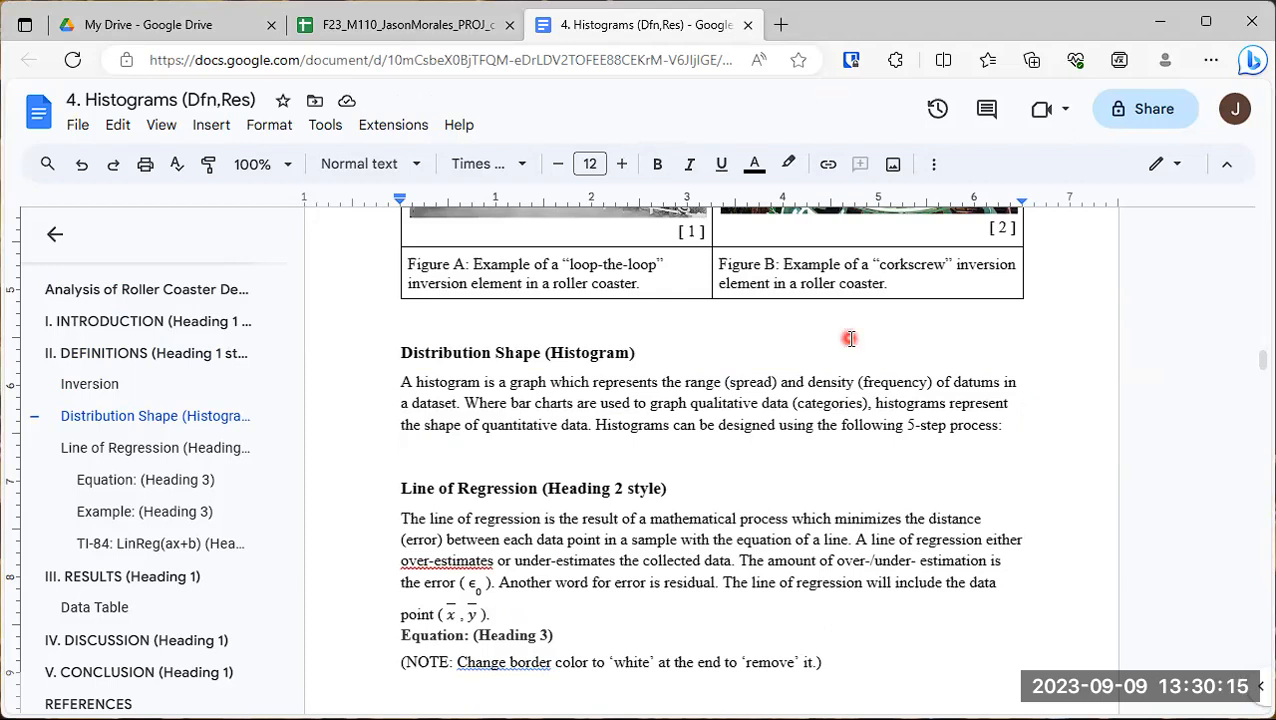
pyautogui.write('Step ')
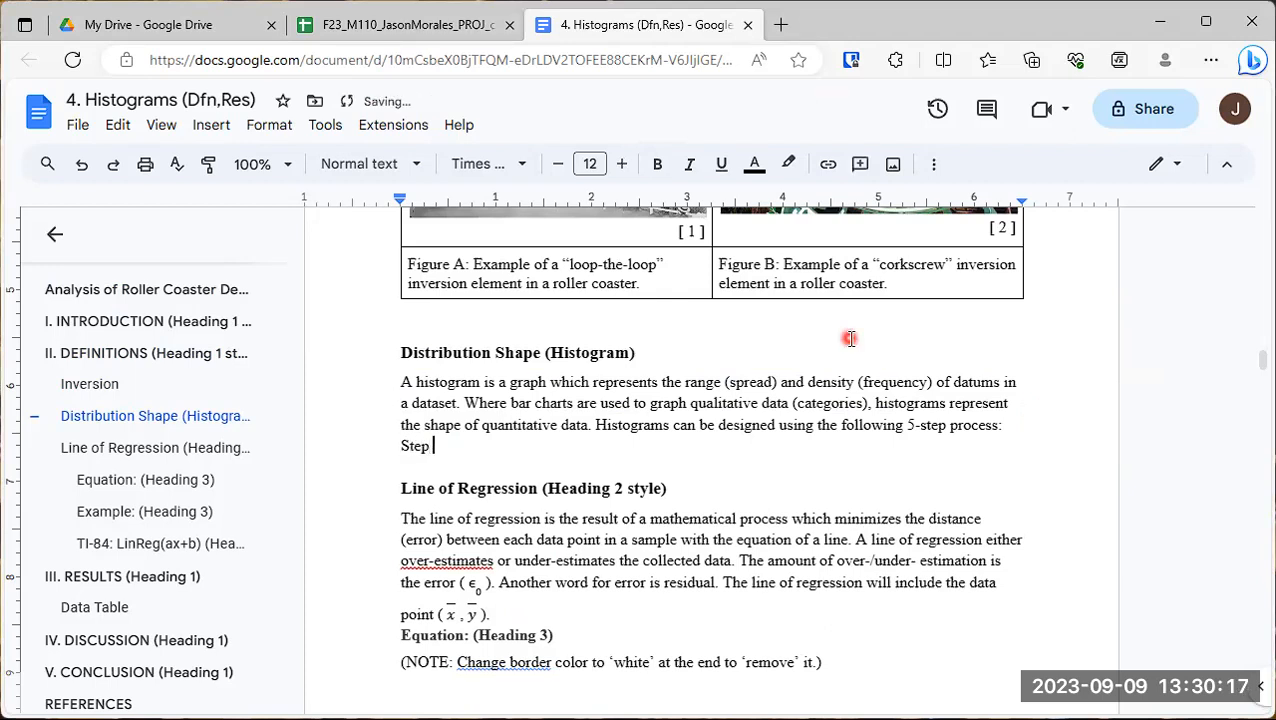
pyautogui.write('1 - Determine the ')
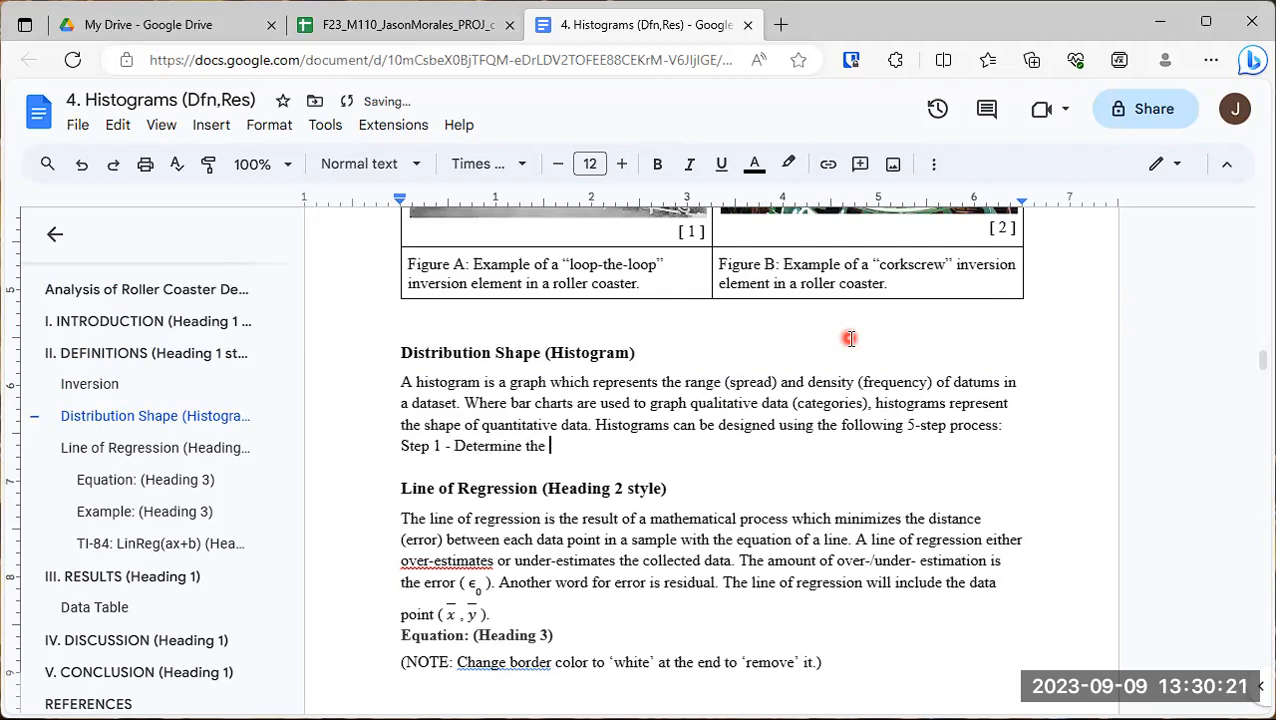
pyautogui.write('RANGE')
pyautogui.press('Return')
pyautogui.press('Return')
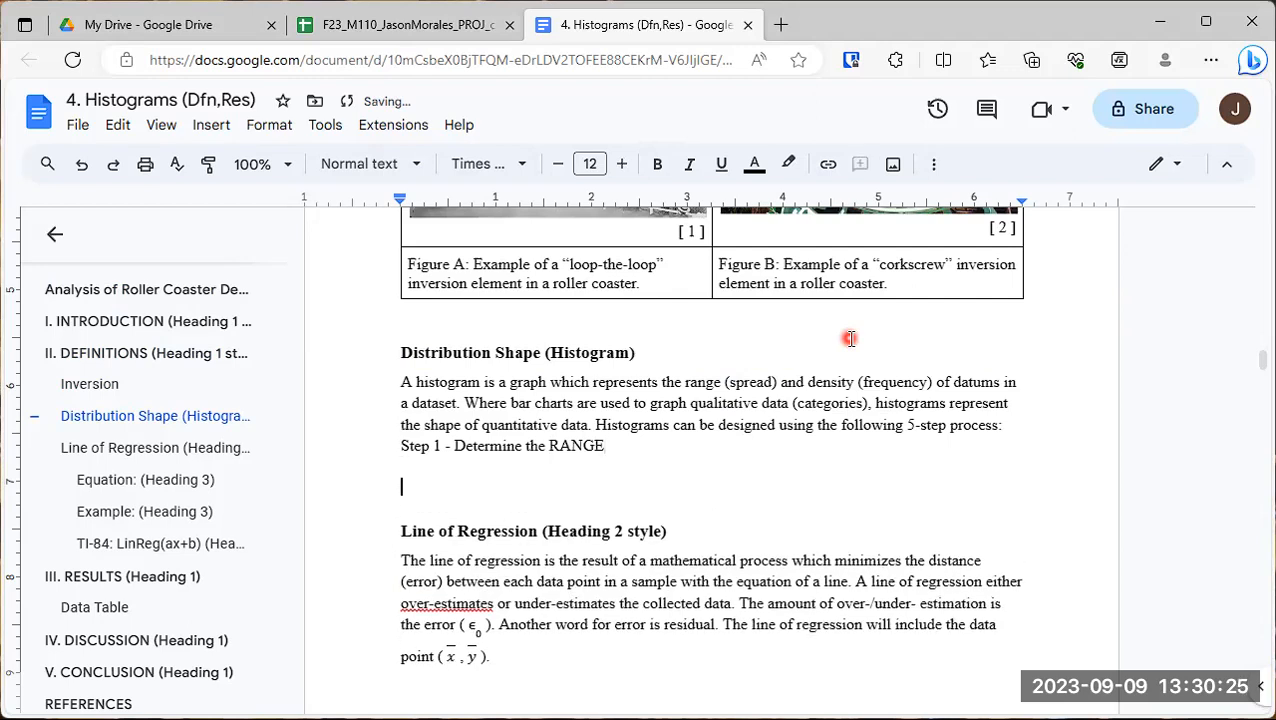
# - Add the line "Step 2 - Determine the number of classes (K) and the width (w) of each class" followed by a blank line
pyautogui.write('Step 2 -')
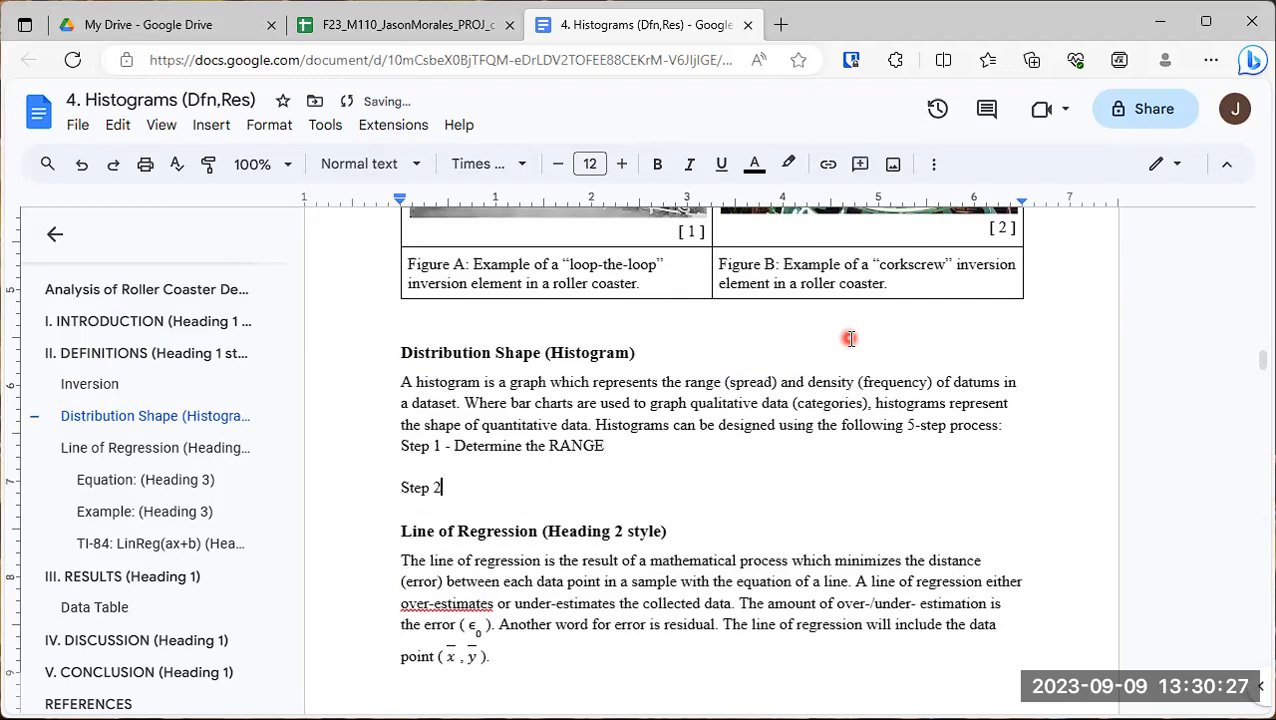
pyautogui.write('Determine the number of classes (K')
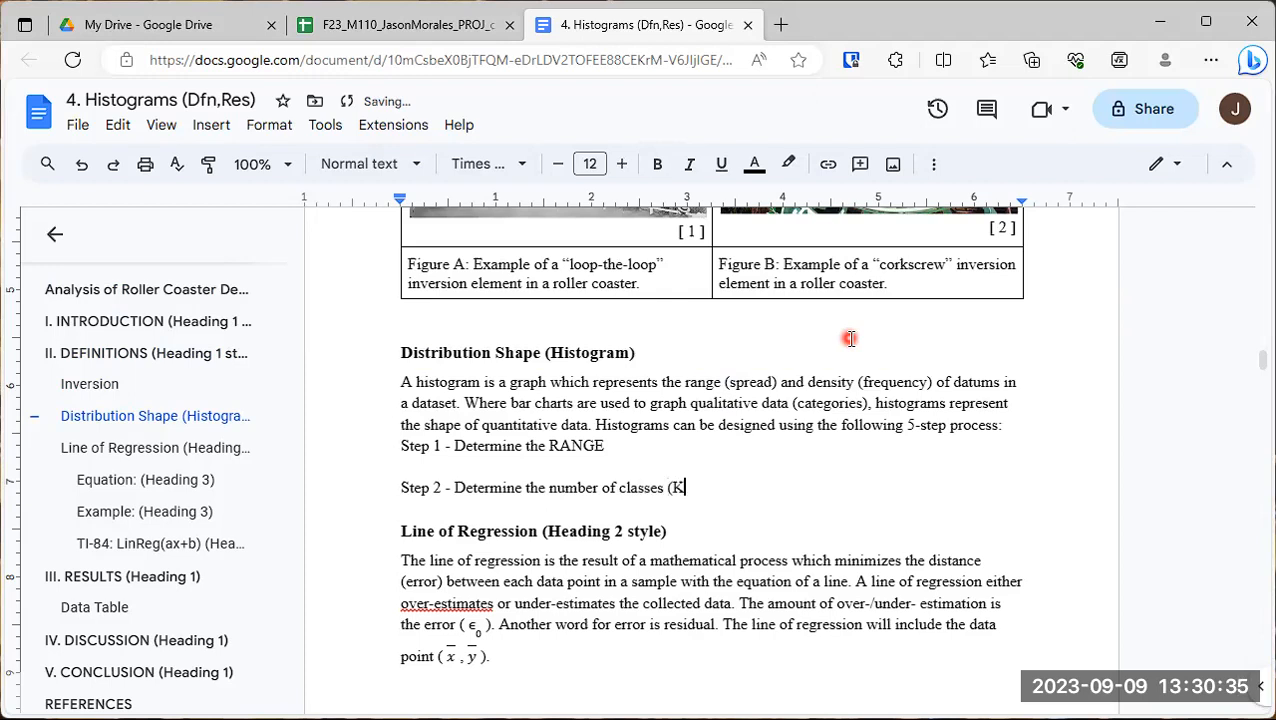
pyautogui.write(') and the width (w')
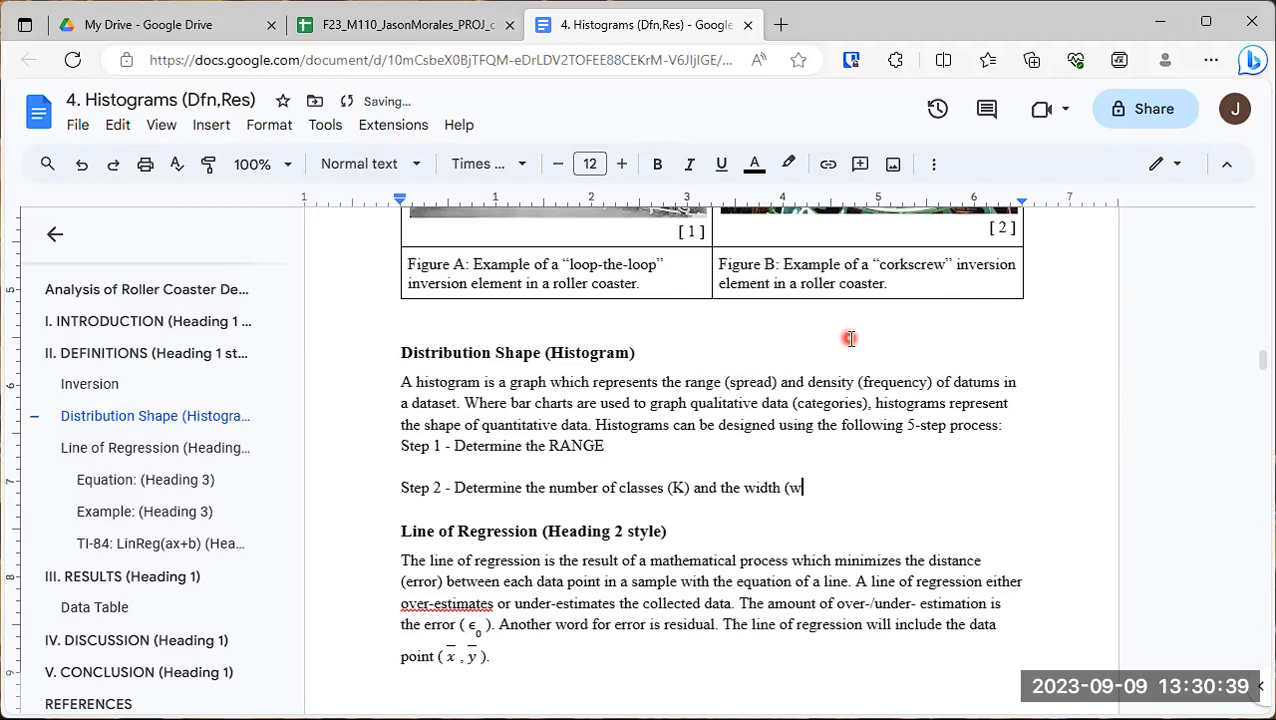
pyautogui.write(') of each class')
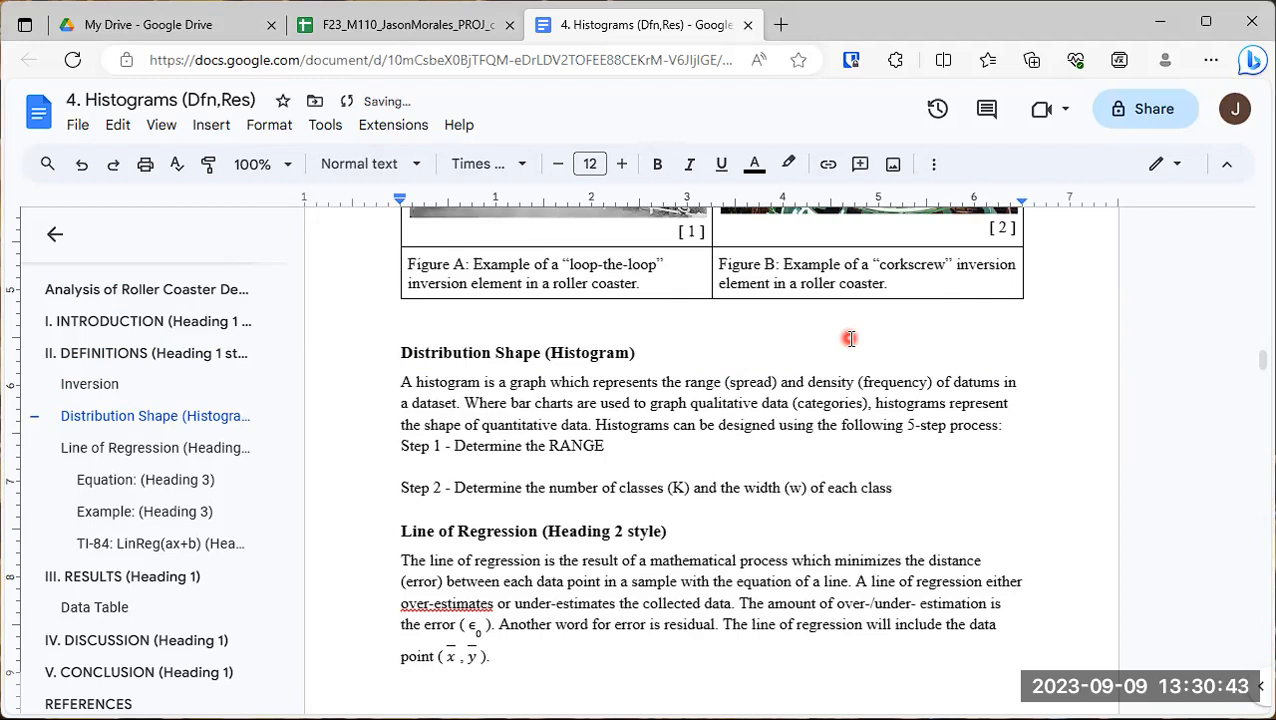
pyautogui.press('Return')
pyautogui.press('Return')
# - Add the line "Step 3 - Find Starting Point (SP) for the first class" followed by a blank line
pyautogui.write('S')
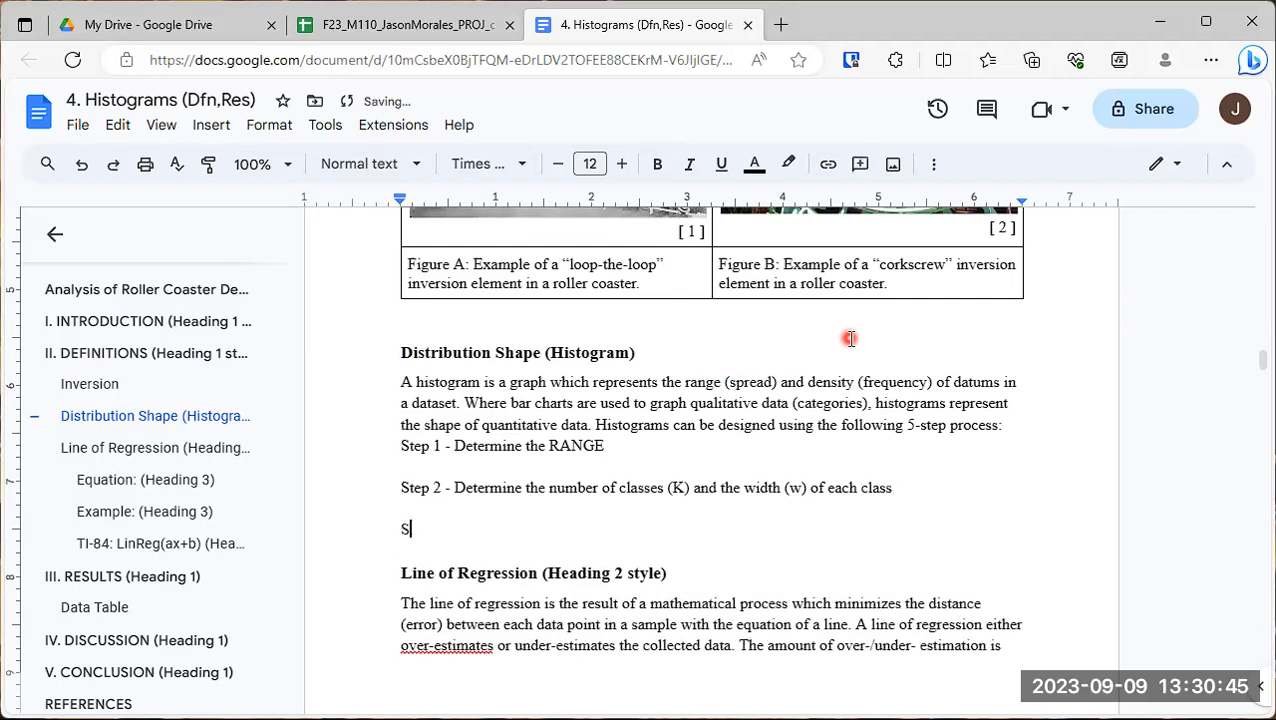
pyautogui.write('tep 3 - Find Starting Point (SP) for')
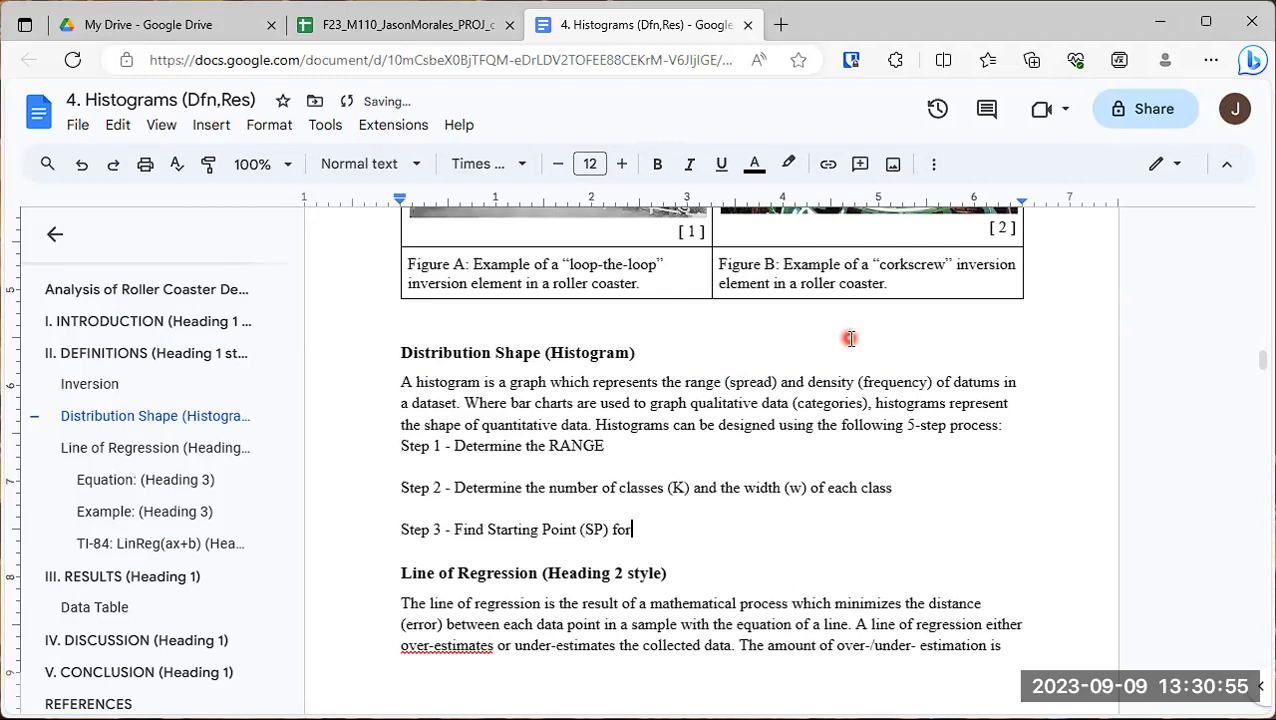
pyautogui.write(' the first ')
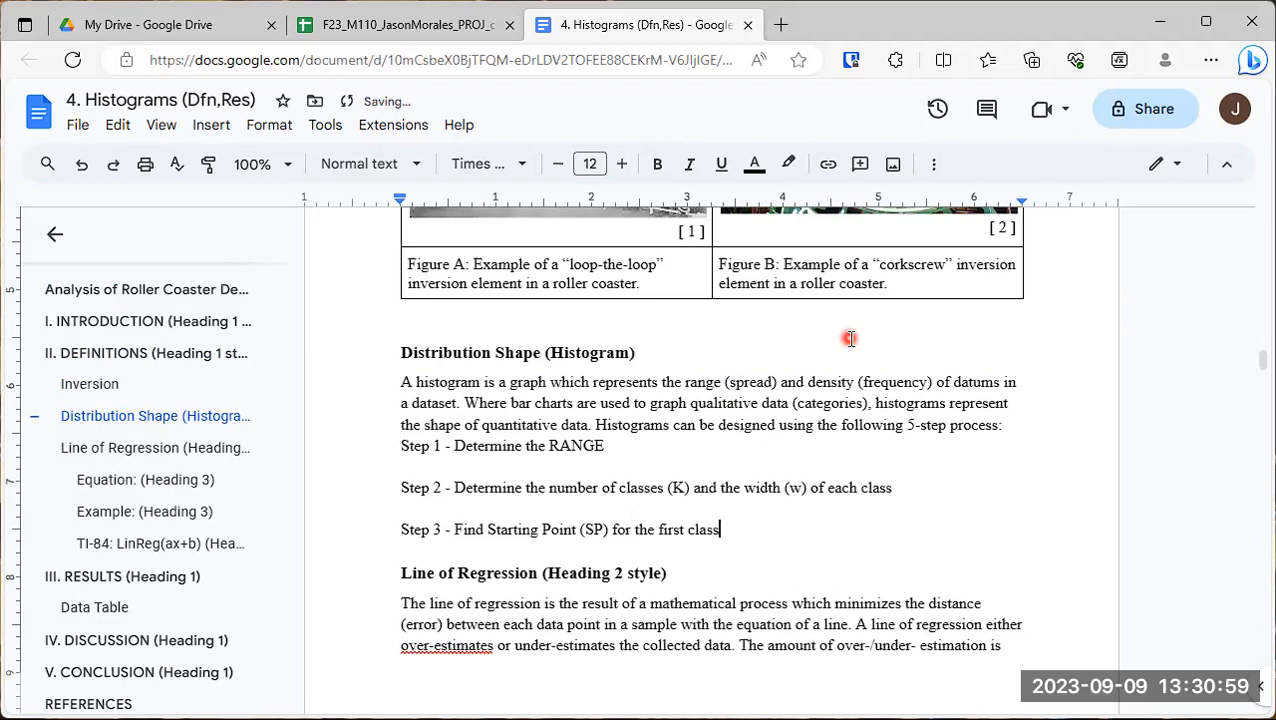
pyautogui.write('class')
pyautogui.press('Return')
pyautogui.press('Return')
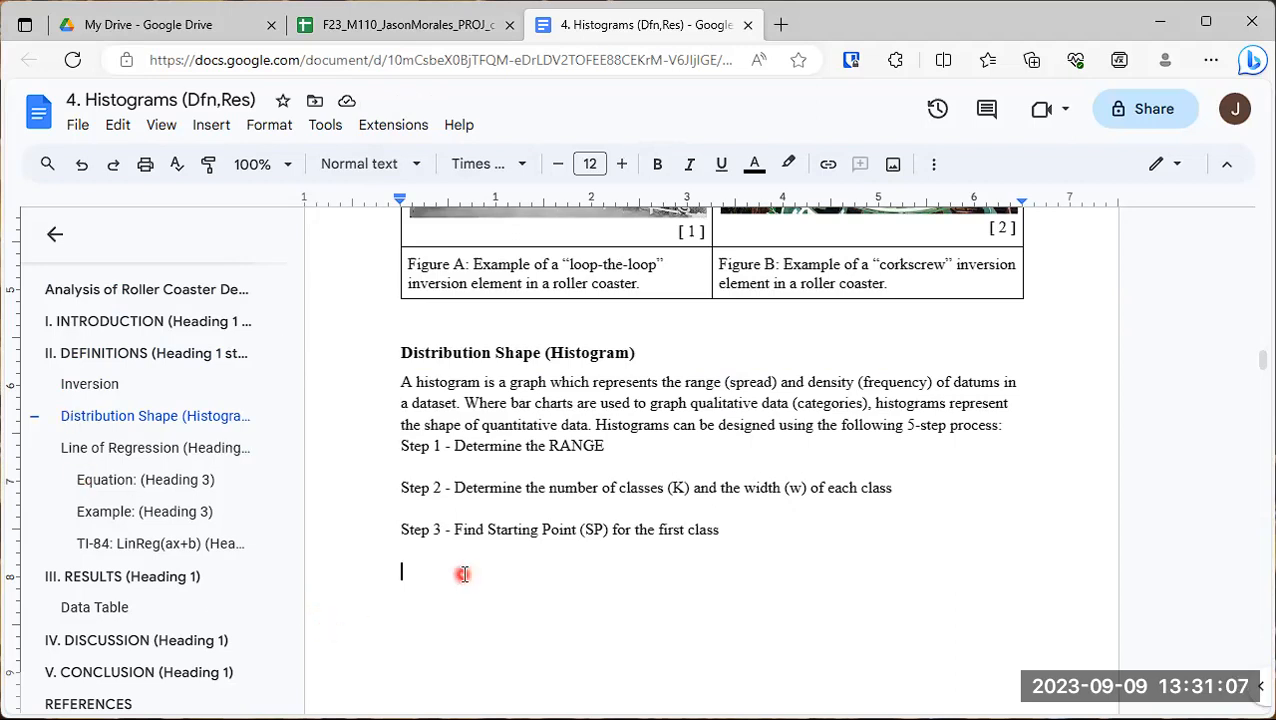
# - Add the line "Step 4 - Create a Frequency Distribution Table" to the list of histogram steps
pyautogui.write('Step 4 - Crea')
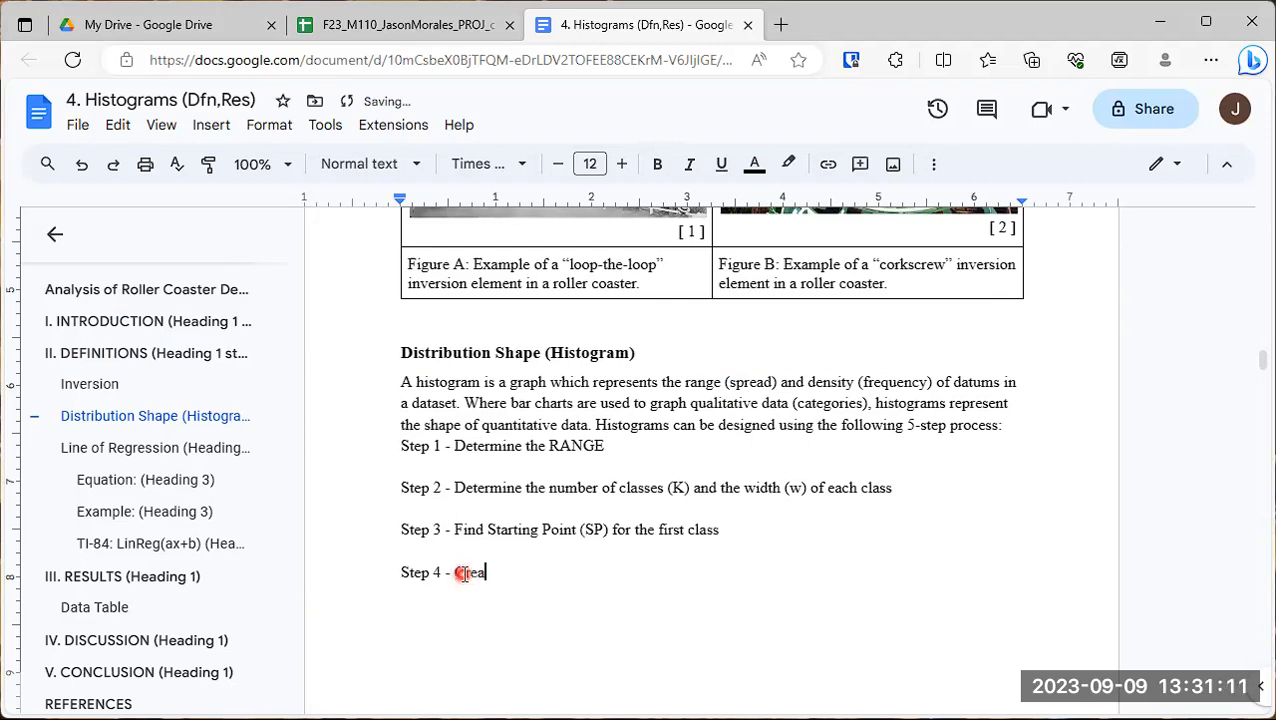
pyautogui.write('te a Frequenc')
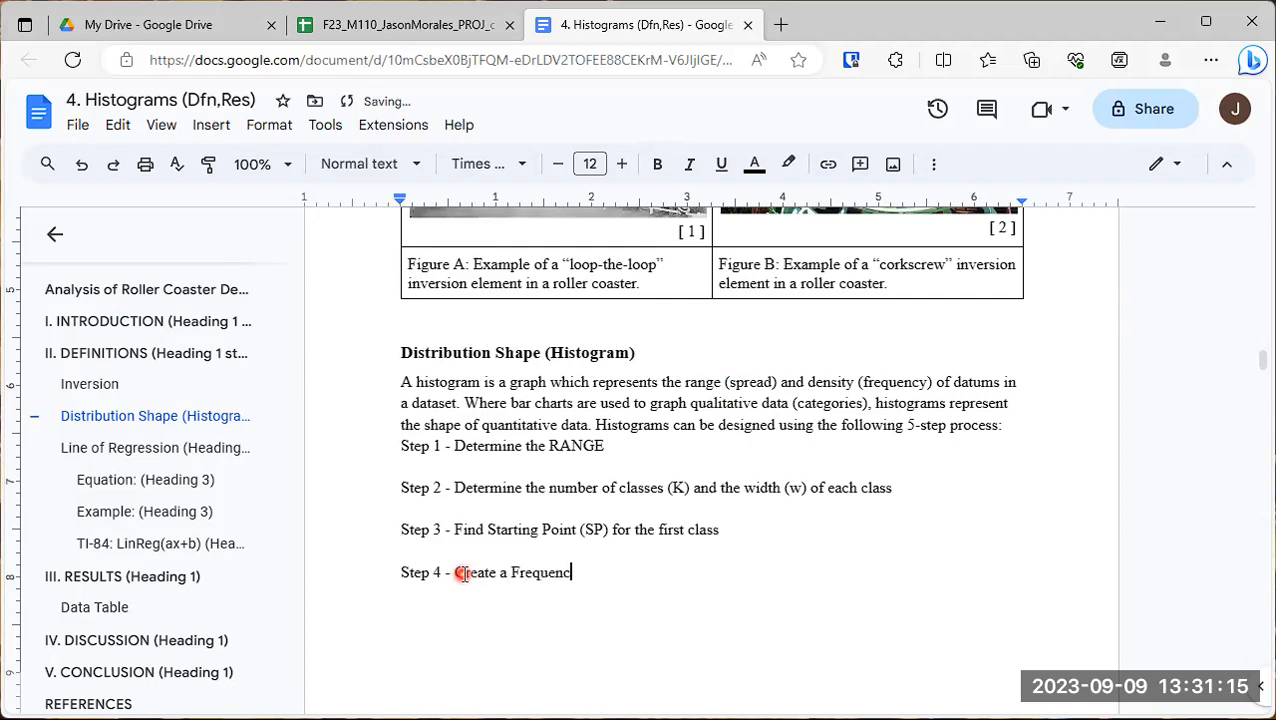
pyautogui.write('y Distribbution')
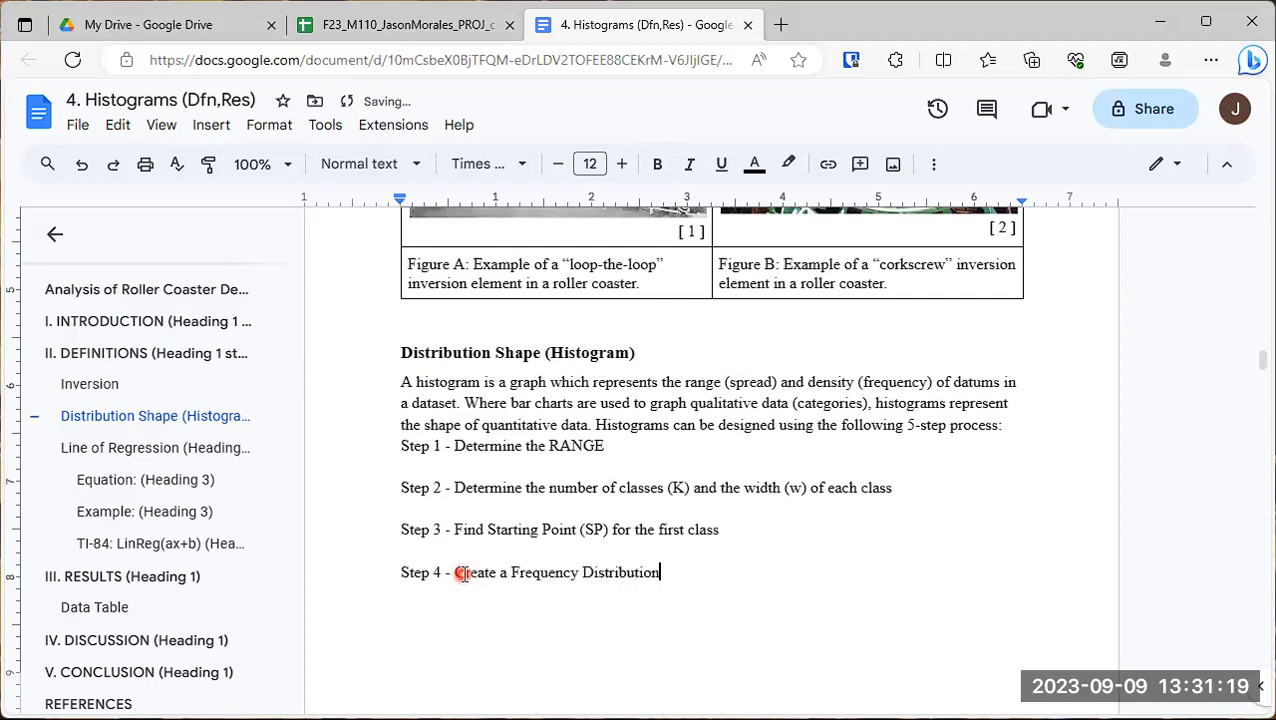
pyautogui.write(' Table')
pyautogui.moveTo(604, 446); pyautogui.dragTo(551, 446)
pyautogui.click(727, 567)
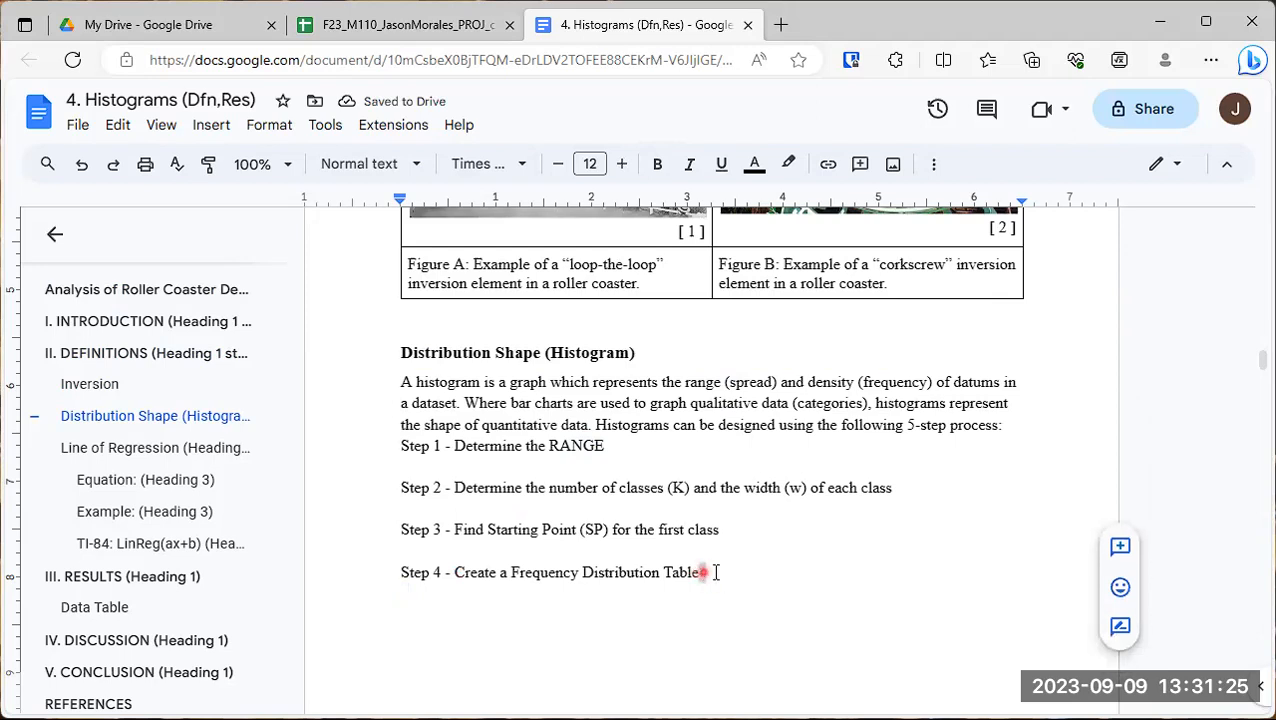
# - After a blank line below Step 4, add "Step 5 - Create and format the histogram graph" with empty lines after it
pyautogui.click(718, 572)
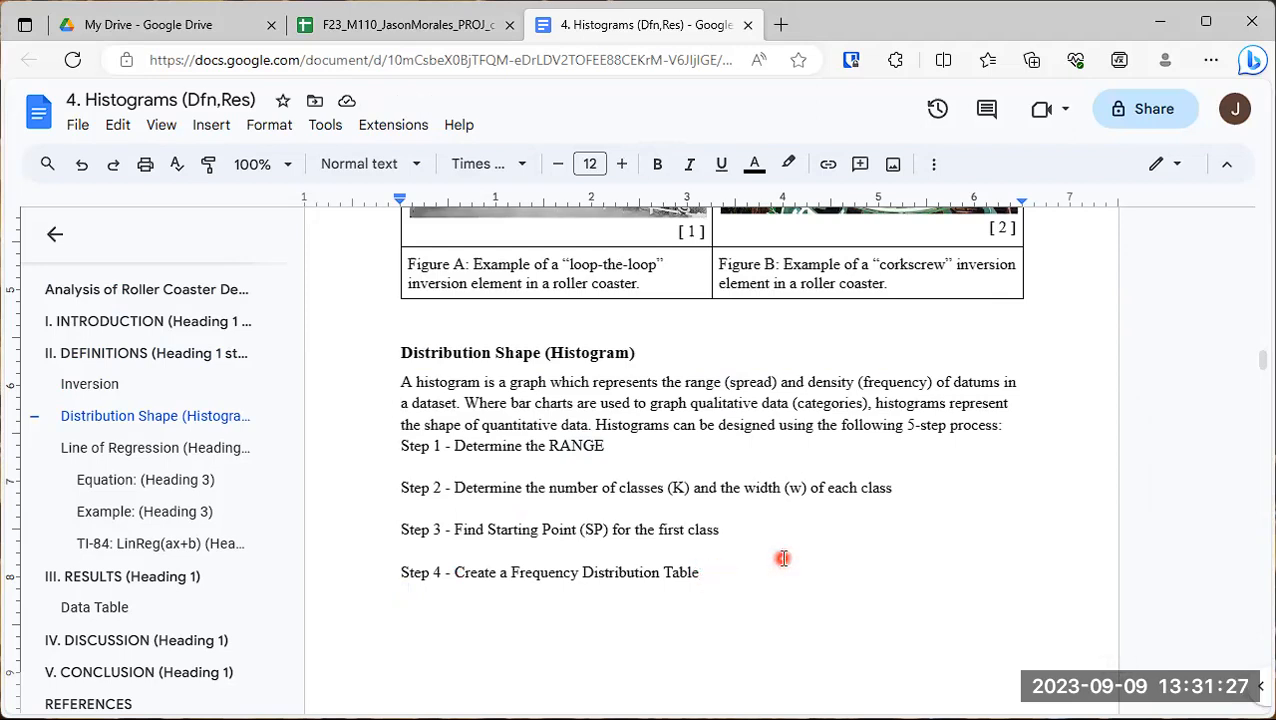
pyautogui.press('Return')
pyautogui.press('Return')
pyautogui.write('S')
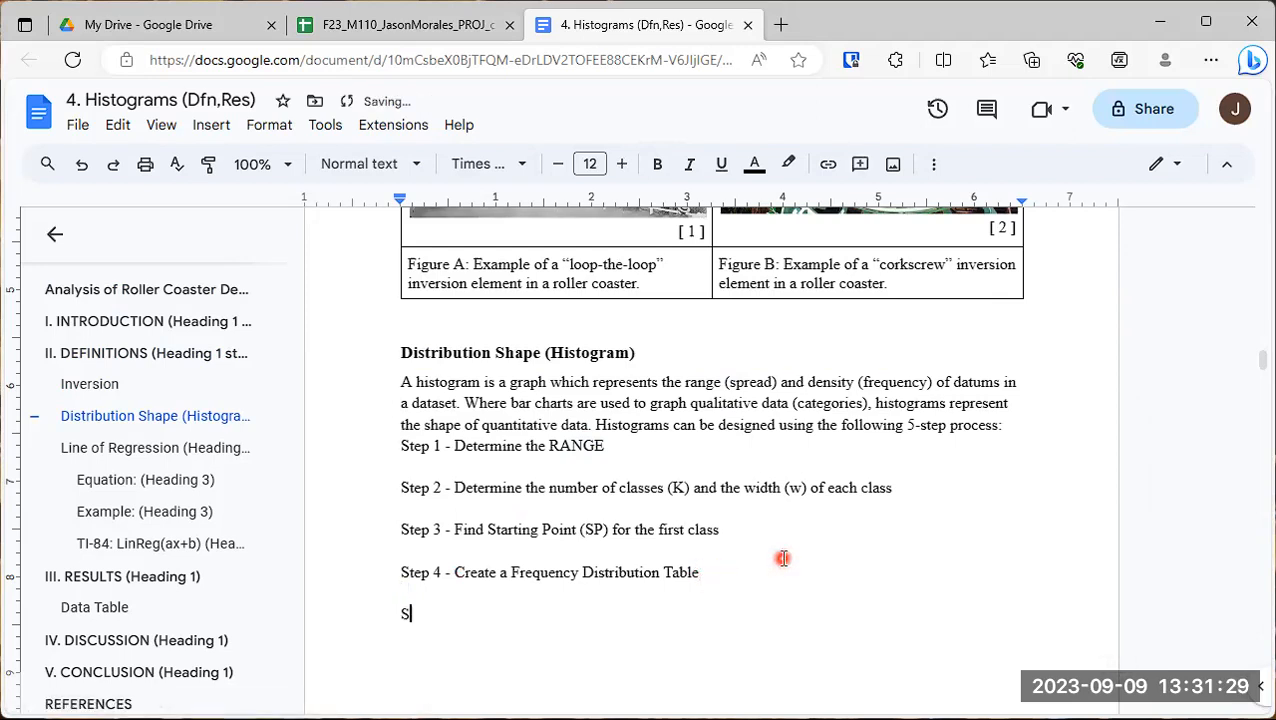
pyautogui.write('tep 5 - Create and format')
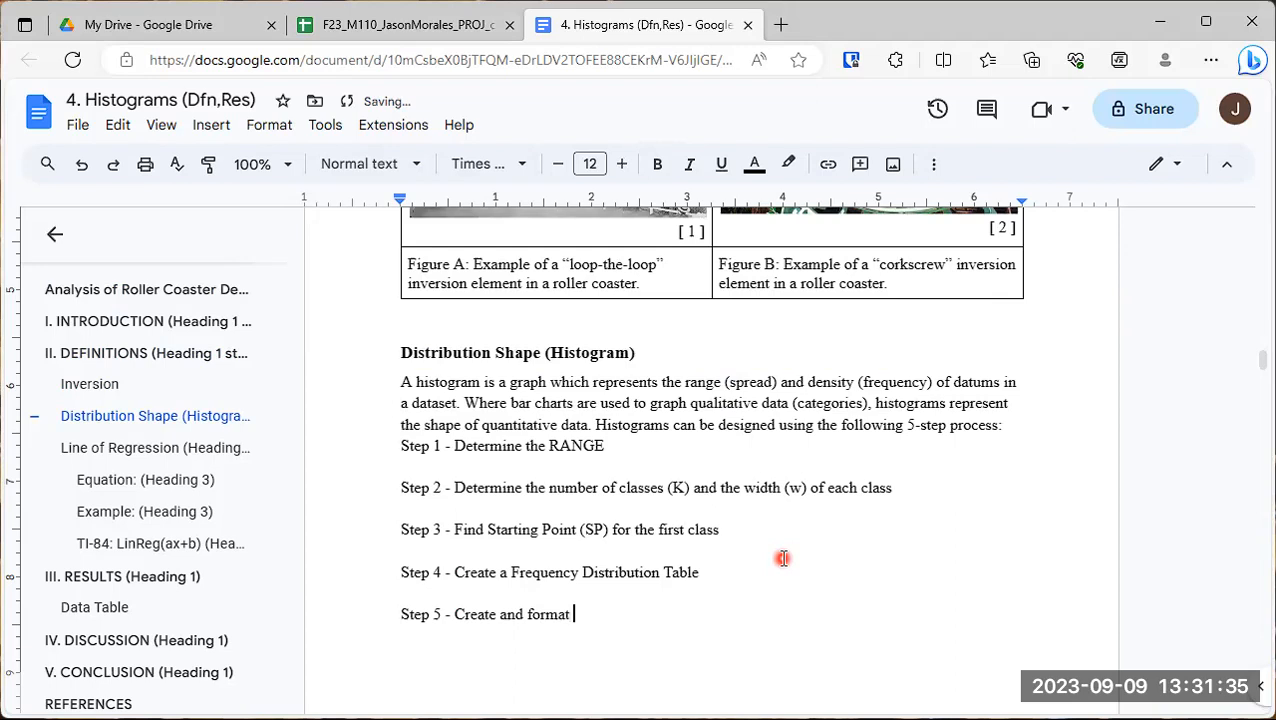
pyautogui.write(' the histogram graph')
pyautogui.press('Return')
pyautogui.press('Return')
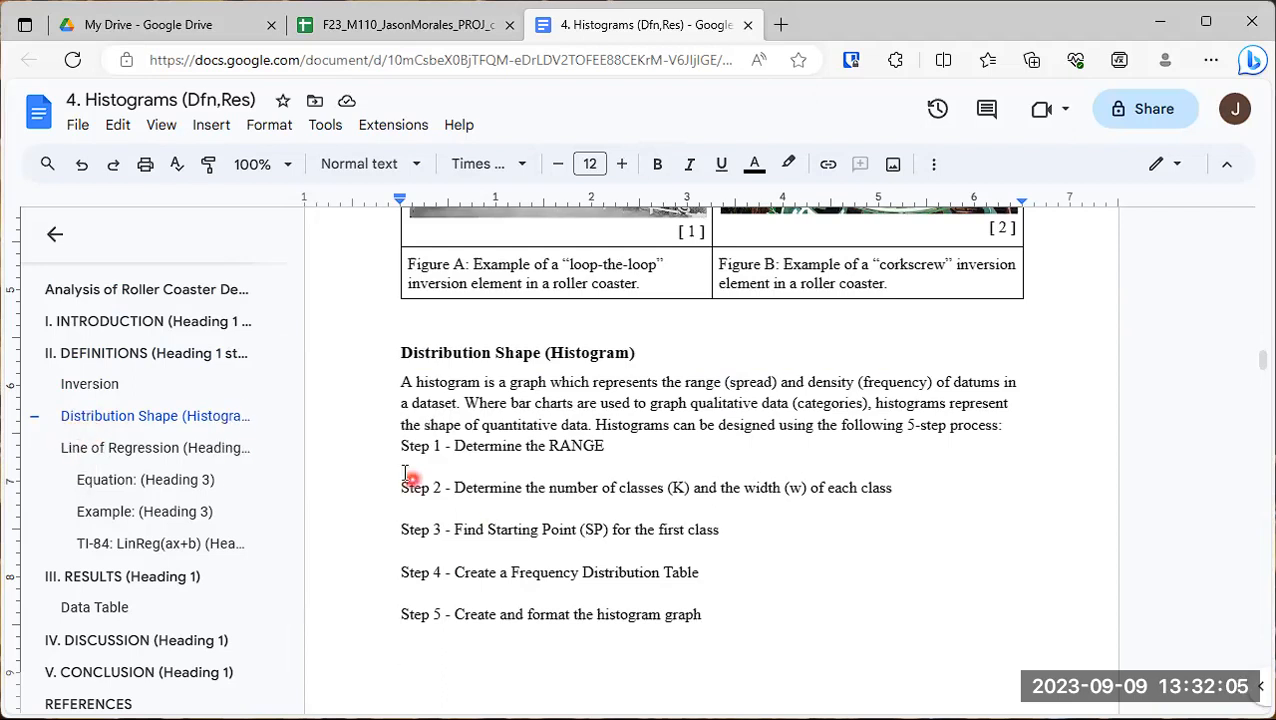
# - Apply the Heading 3 style to the line "Step 1 - Determine the RANGE"
pyautogui.moveTo(330, 446); pyautogui.dragTo(612, 446)
pyautogui.click(415, 165)
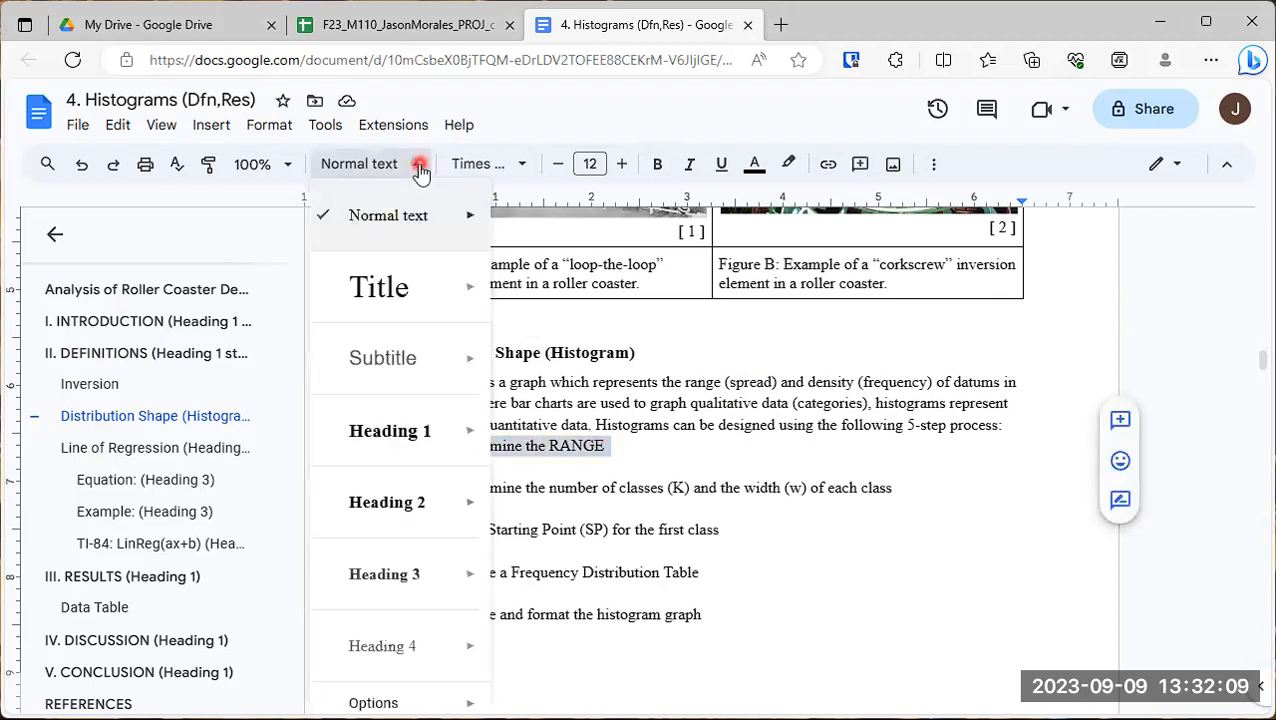
pyautogui.moveTo(416, 586)
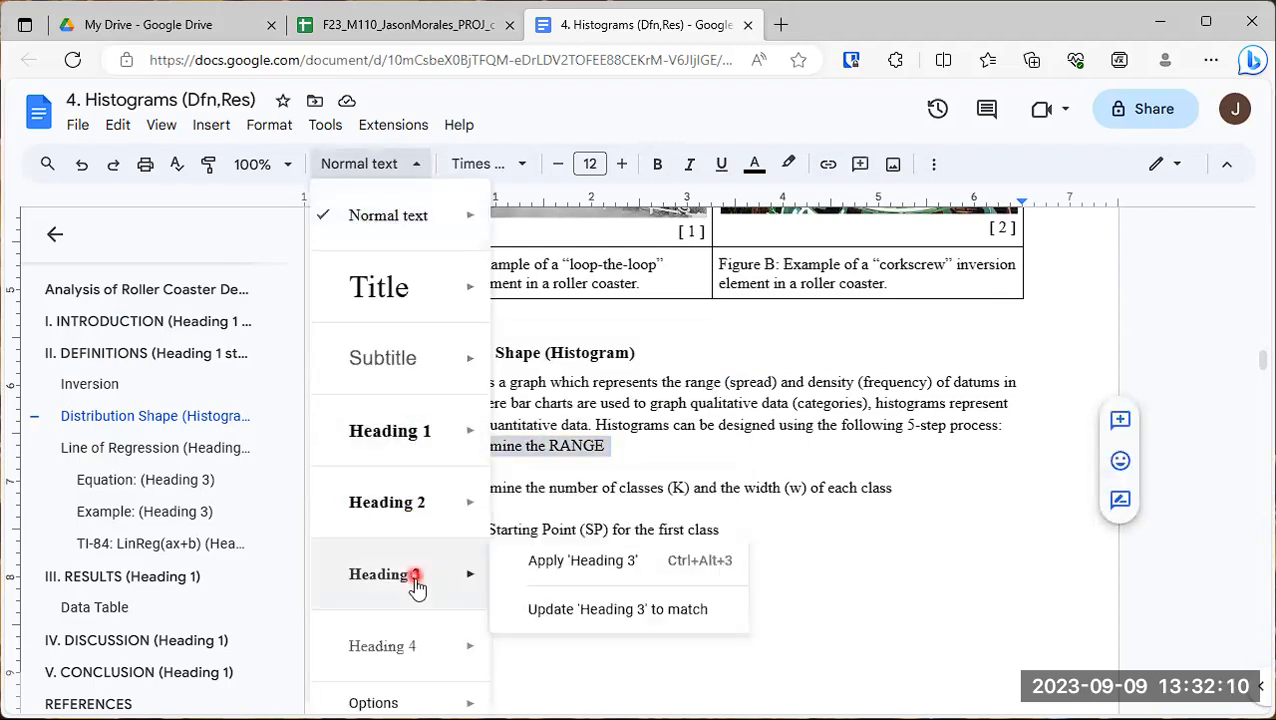
pyautogui.click(597, 564)
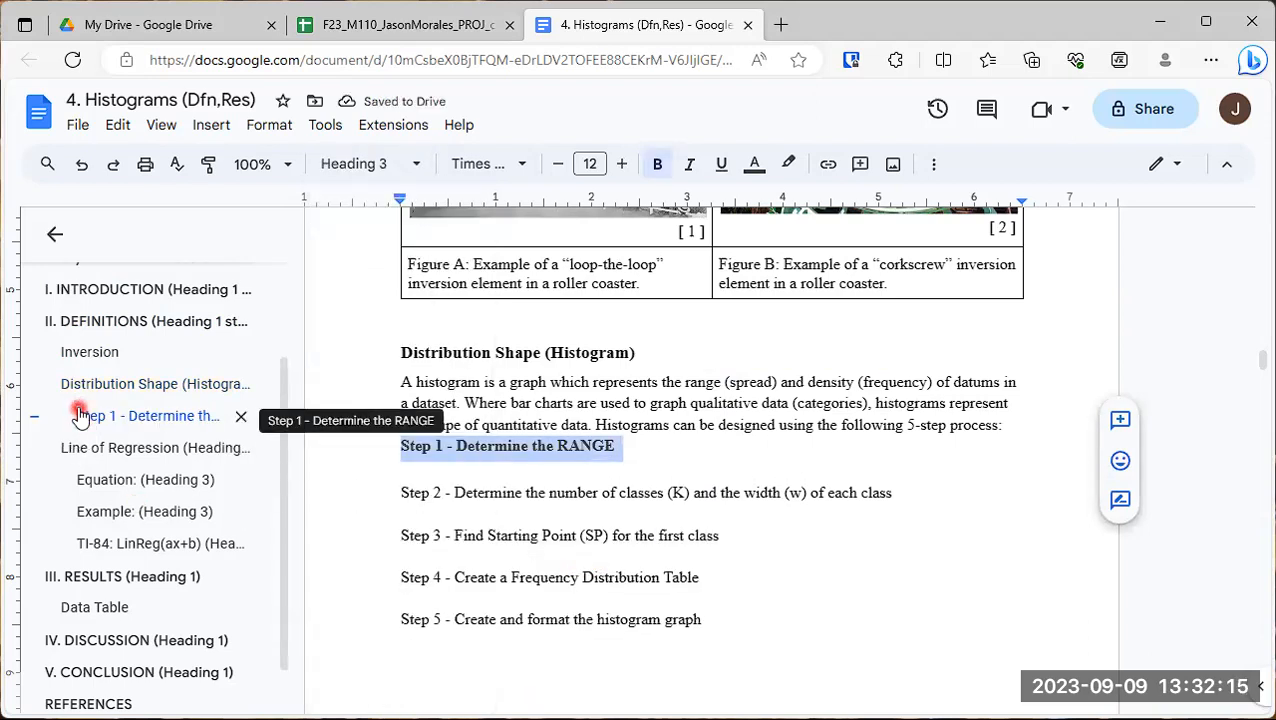
# - Apply the Heading 3 style to the Step 2 line about the number of classes (K) and the width (w)
pyautogui.moveTo(308, 498); pyautogui.dragTo(520, 490)
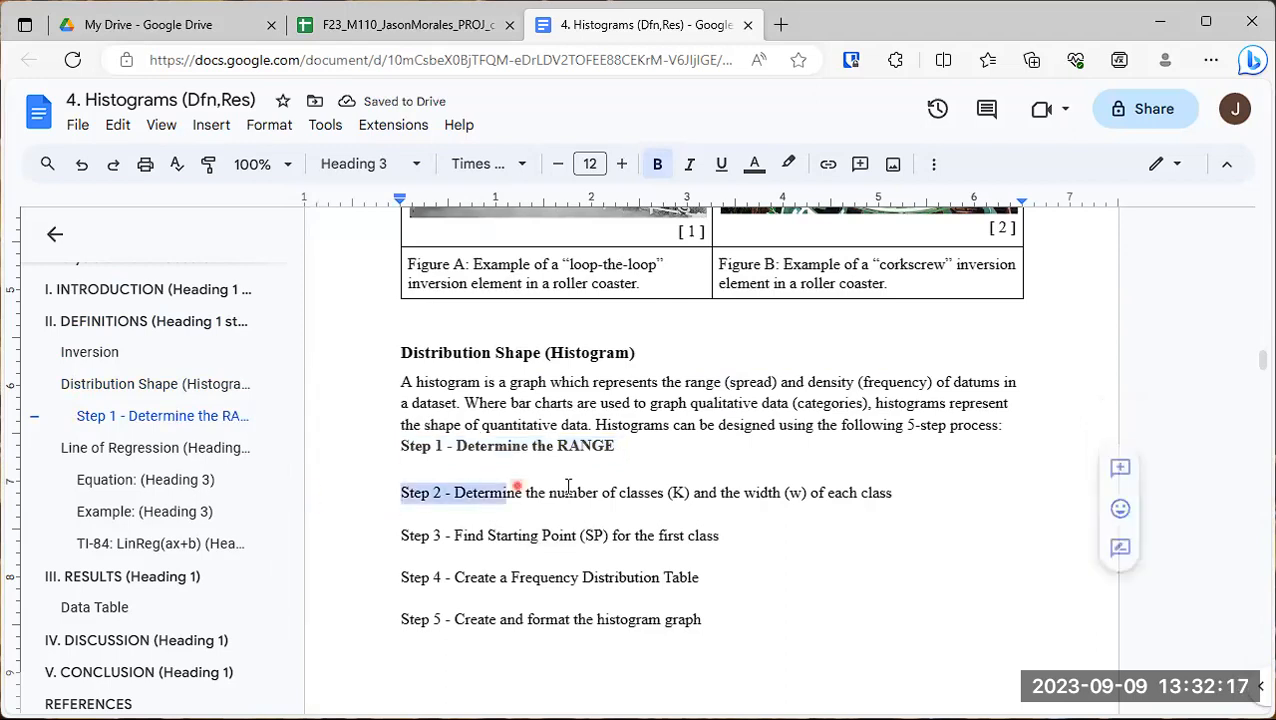
pyautogui.tripleClick(940, 488)
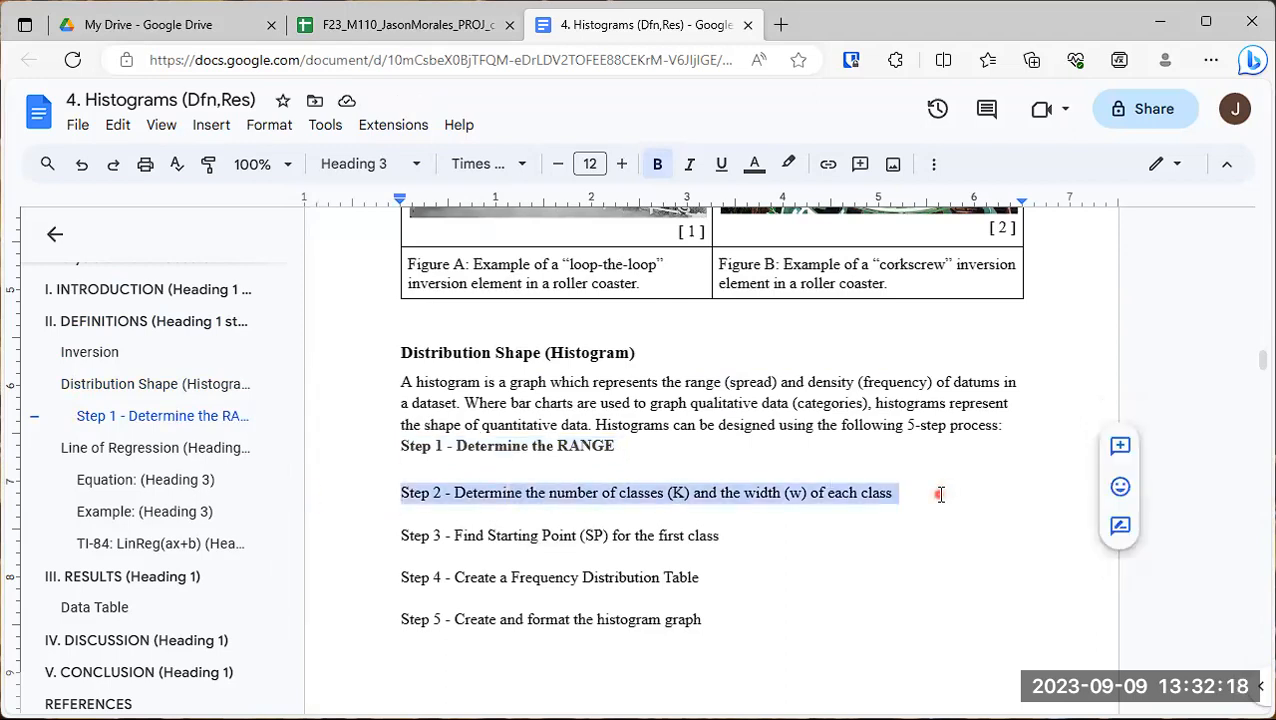
pyautogui.click(416, 170)
pyautogui.moveTo(443, 592)
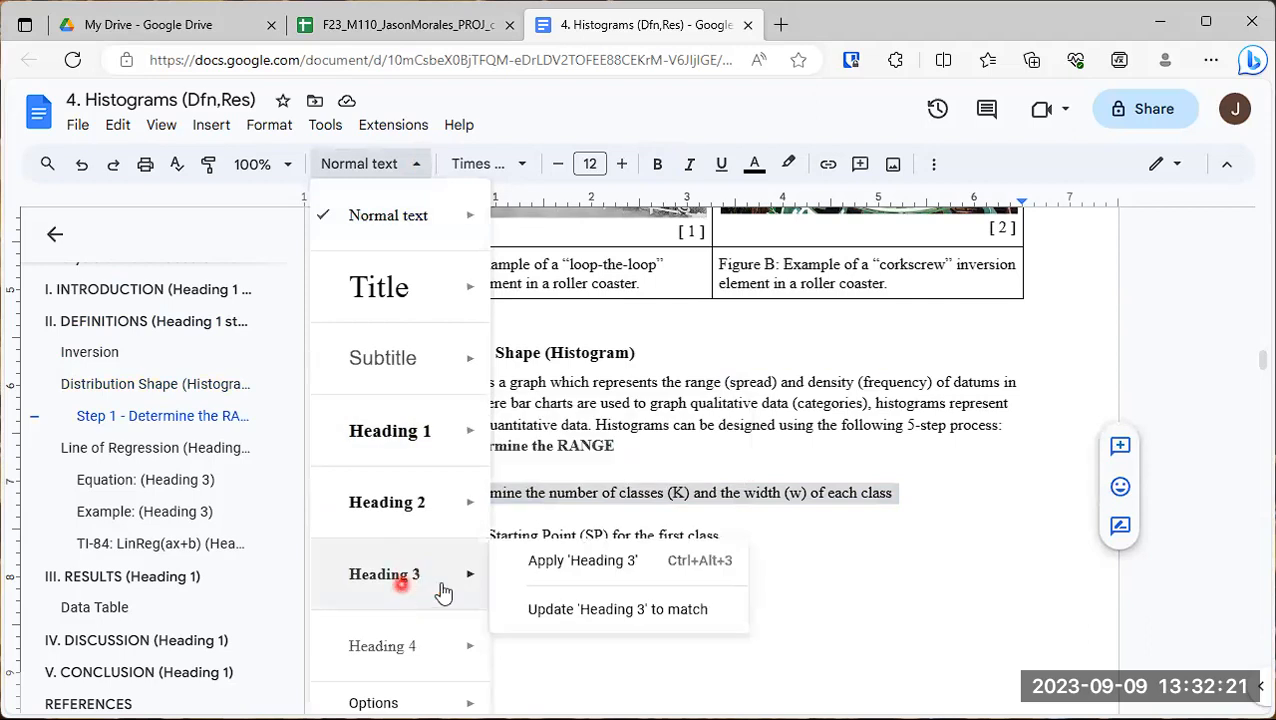
pyautogui.click(645, 567)
# - Apply the Heading 3 style to the line "Step 3 - Find Starting Point (SP) for the first class"
pyautogui.moveTo(325, 534); pyautogui.dragTo(757, 541)
pyautogui.click(375, 177)
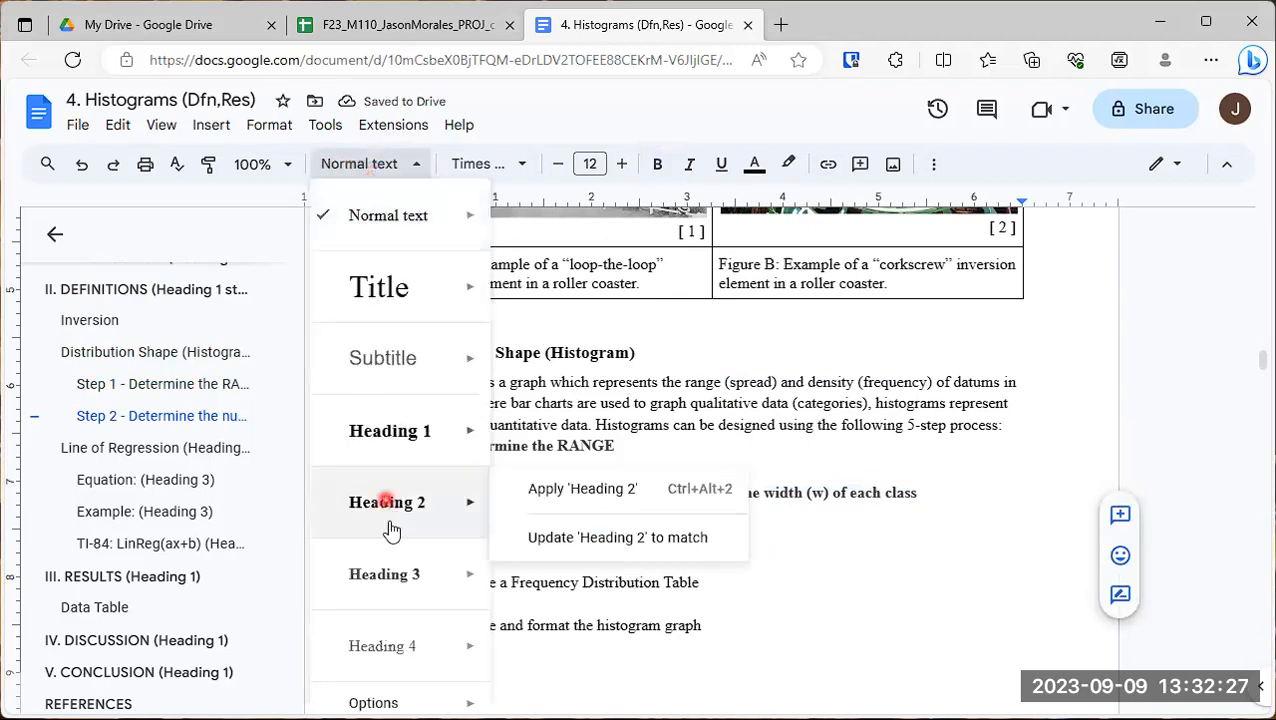
pyautogui.moveTo(399, 587)
pyautogui.click(473, 652)
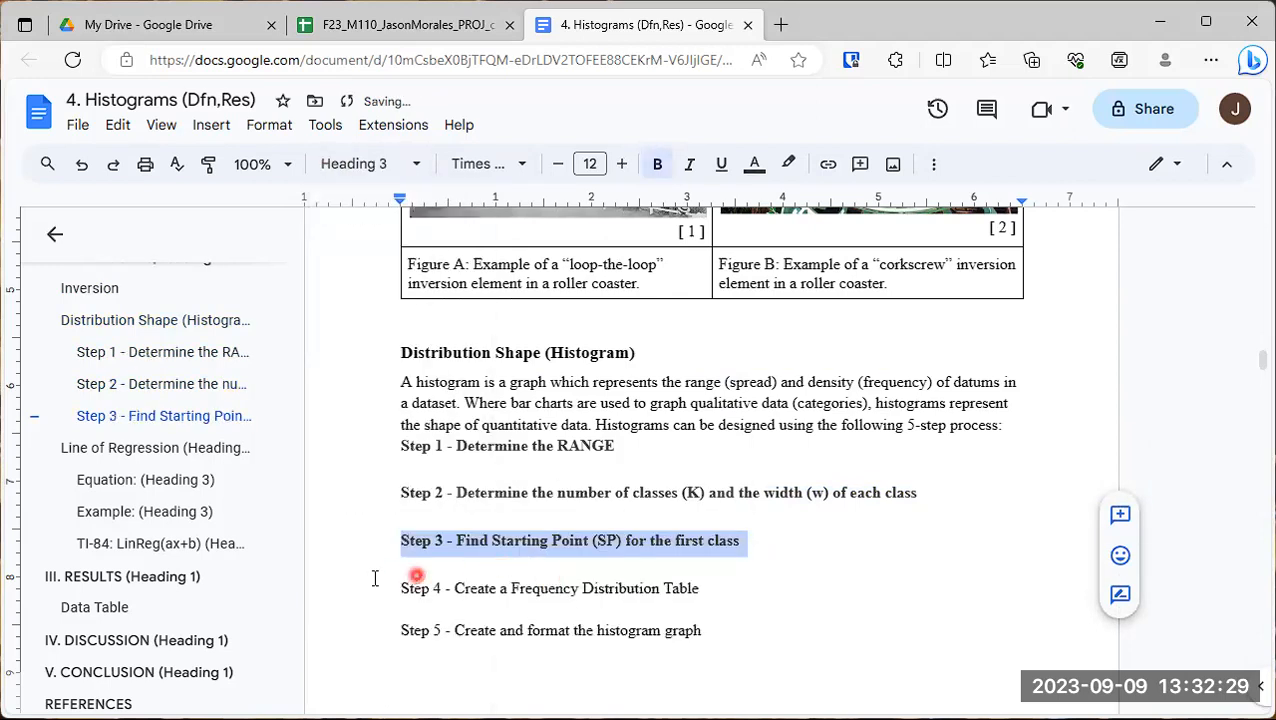
# - Apply the Heading 3 style to the line "Step 4 - Create a Frequency Distribution Table"
pyautogui.moveTo(336, 589); pyautogui.dragTo(749, 588)
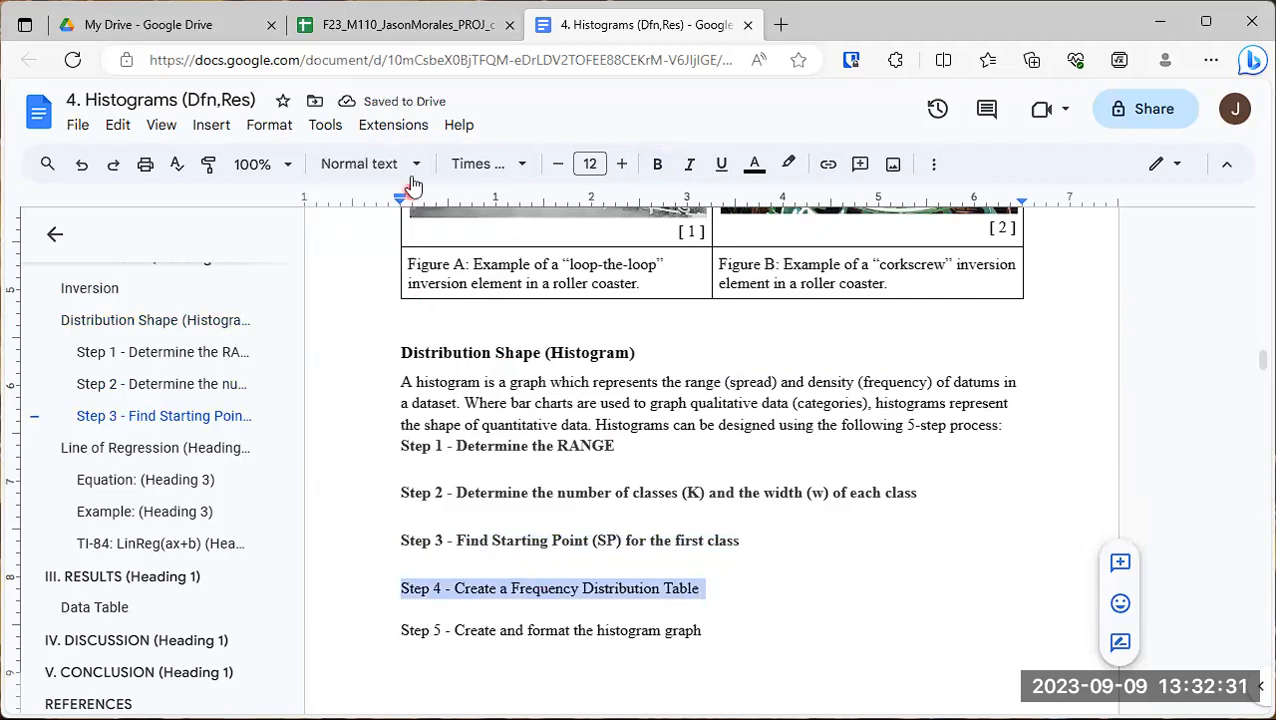
pyautogui.click(333, 168)
pyautogui.moveTo(489, 569)
pyautogui.click(576, 568)
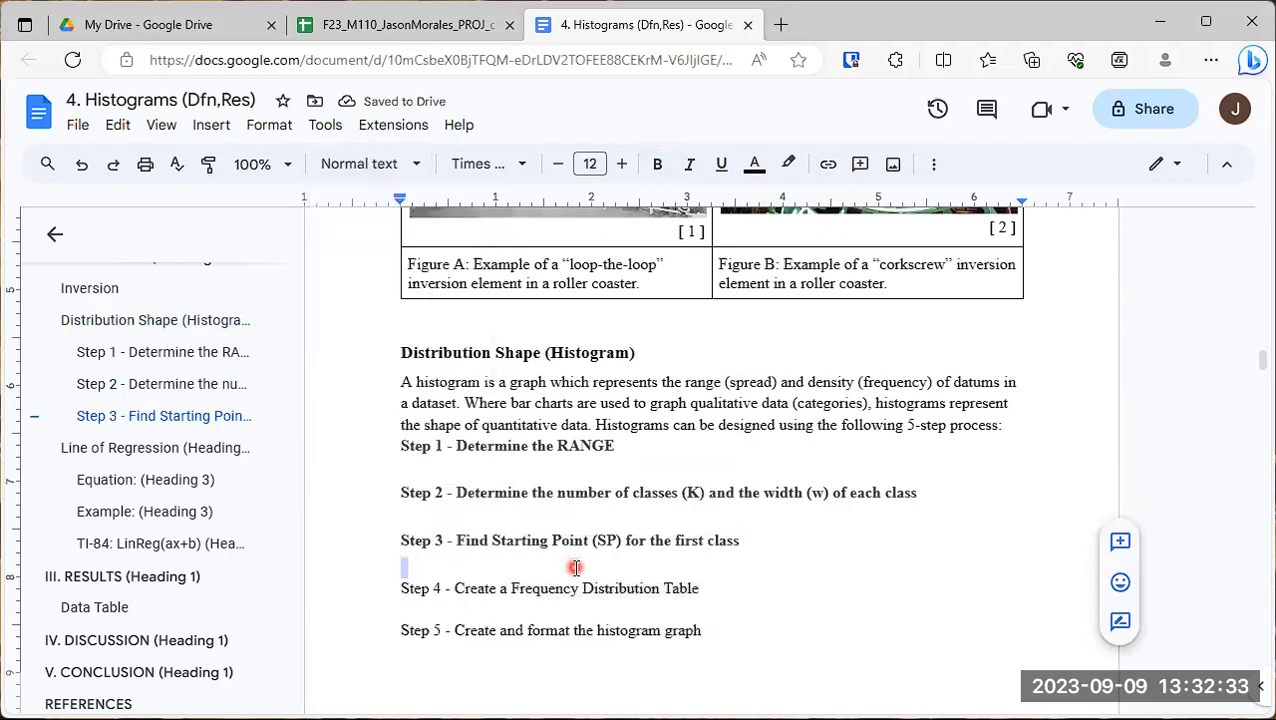
pyautogui.moveTo(333, 588); pyautogui.dragTo(726, 582)
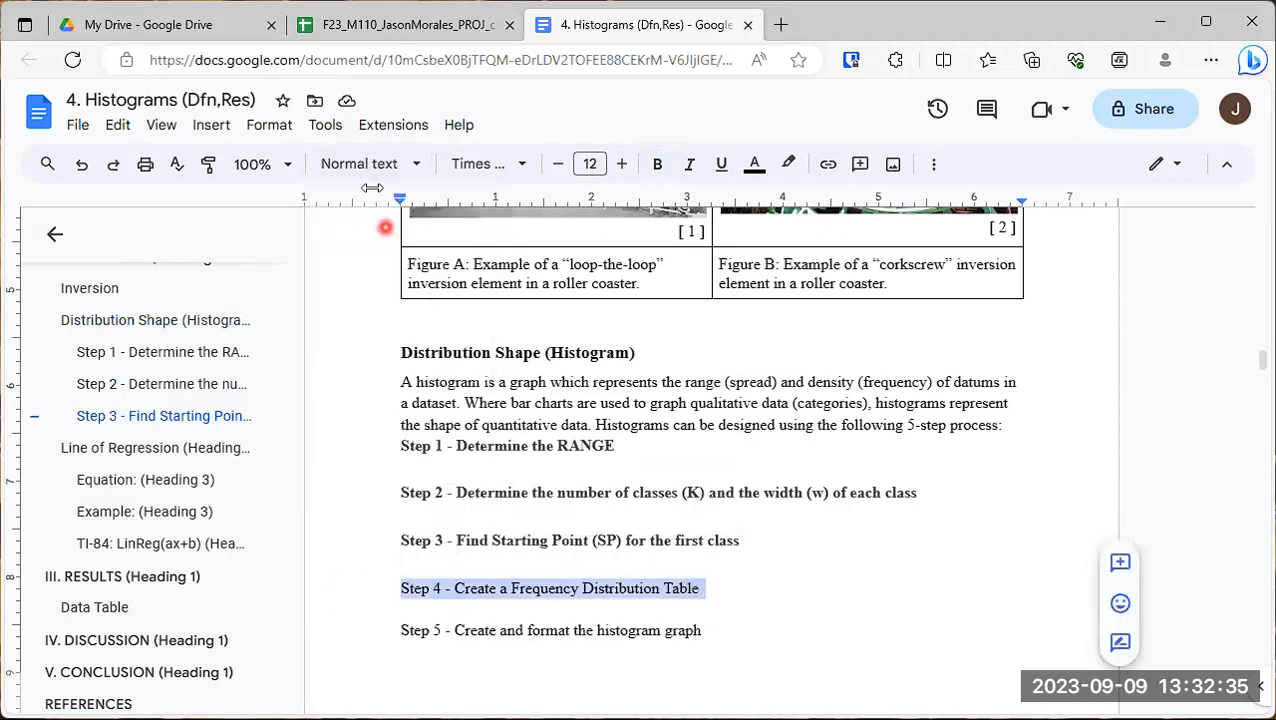
pyautogui.click(379, 163)
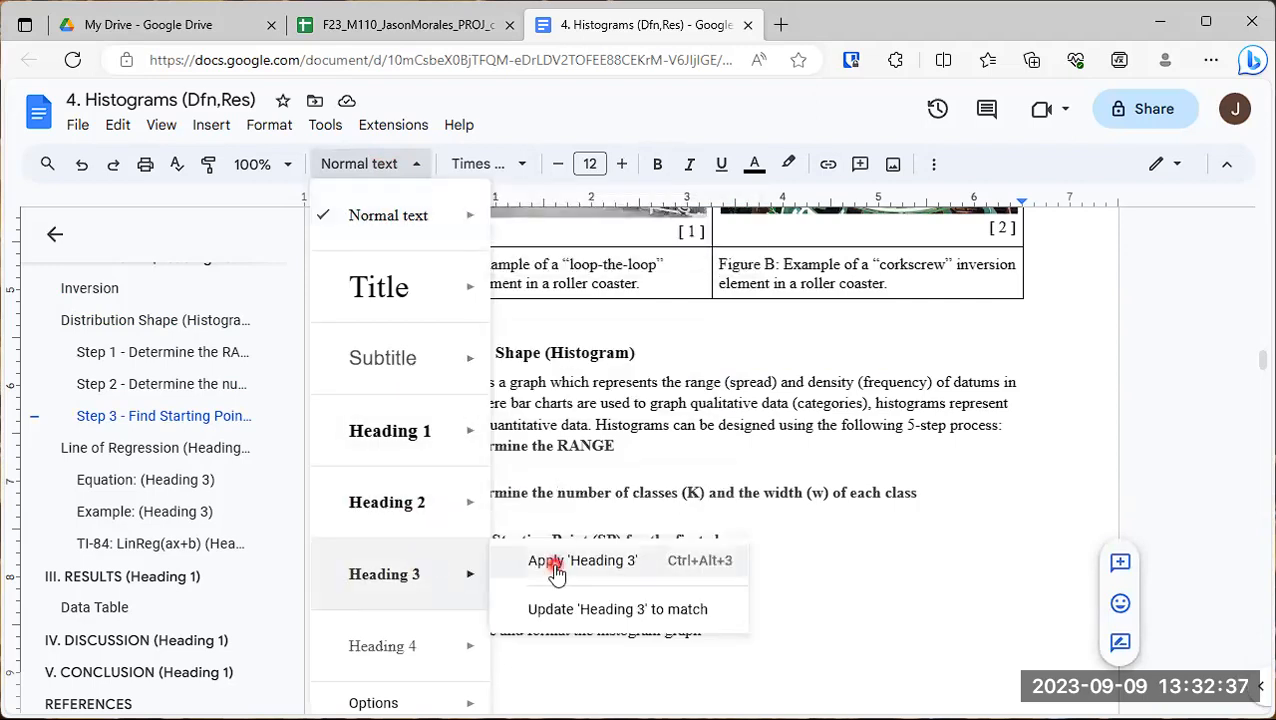
pyautogui.click(555, 637)
# - Apply the Heading 3 style to the line "Step 5 - Create and format the histogram graph"
pyautogui.click(380, 638)
pyautogui.moveTo(530, 645); pyautogui.dragTo(726, 640)
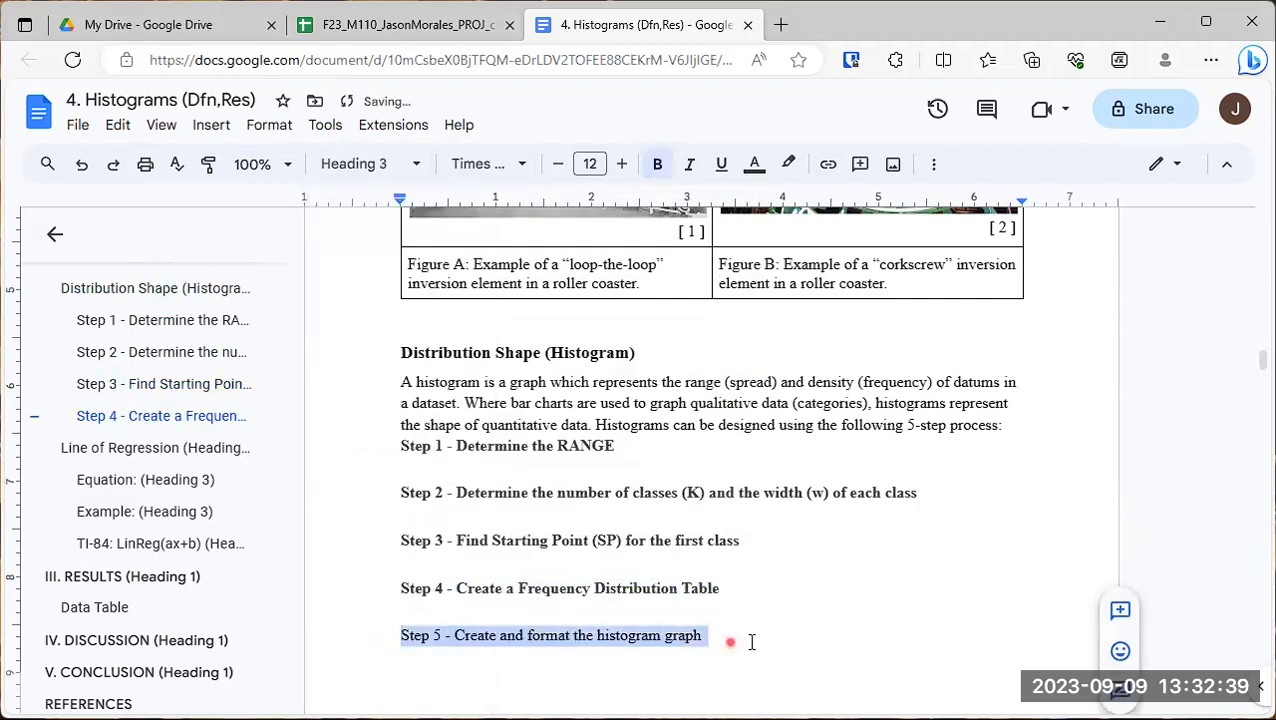
pyautogui.click(379, 163)
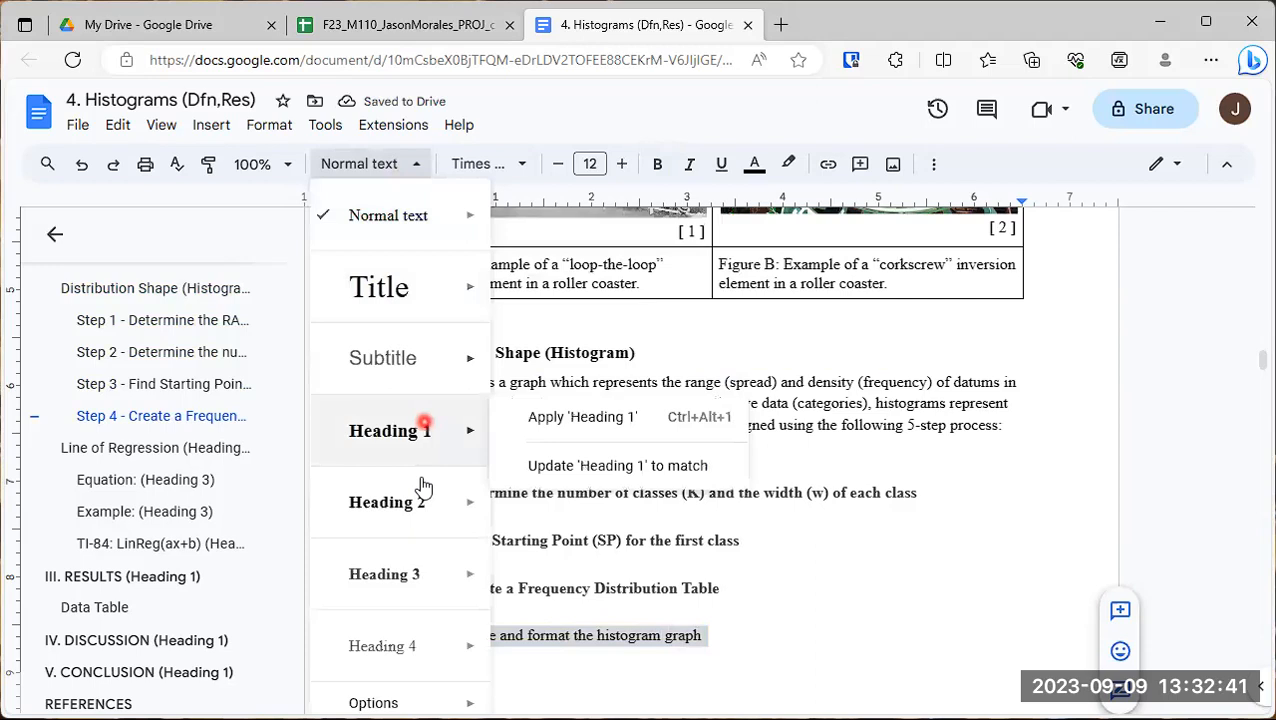
pyautogui.moveTo(421, 572)
pyautogui.click(562, 566)
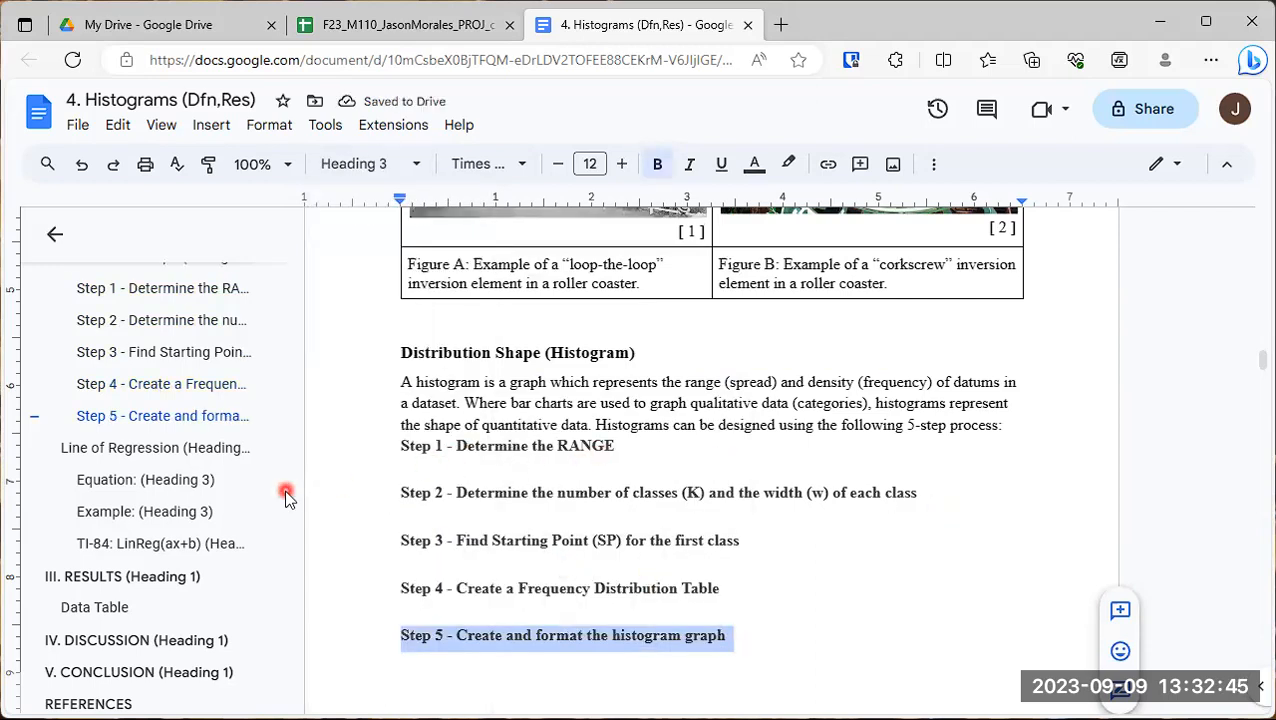
pyautogui.moveTo(282, 430); pyautogui.dragTo(292, 338)
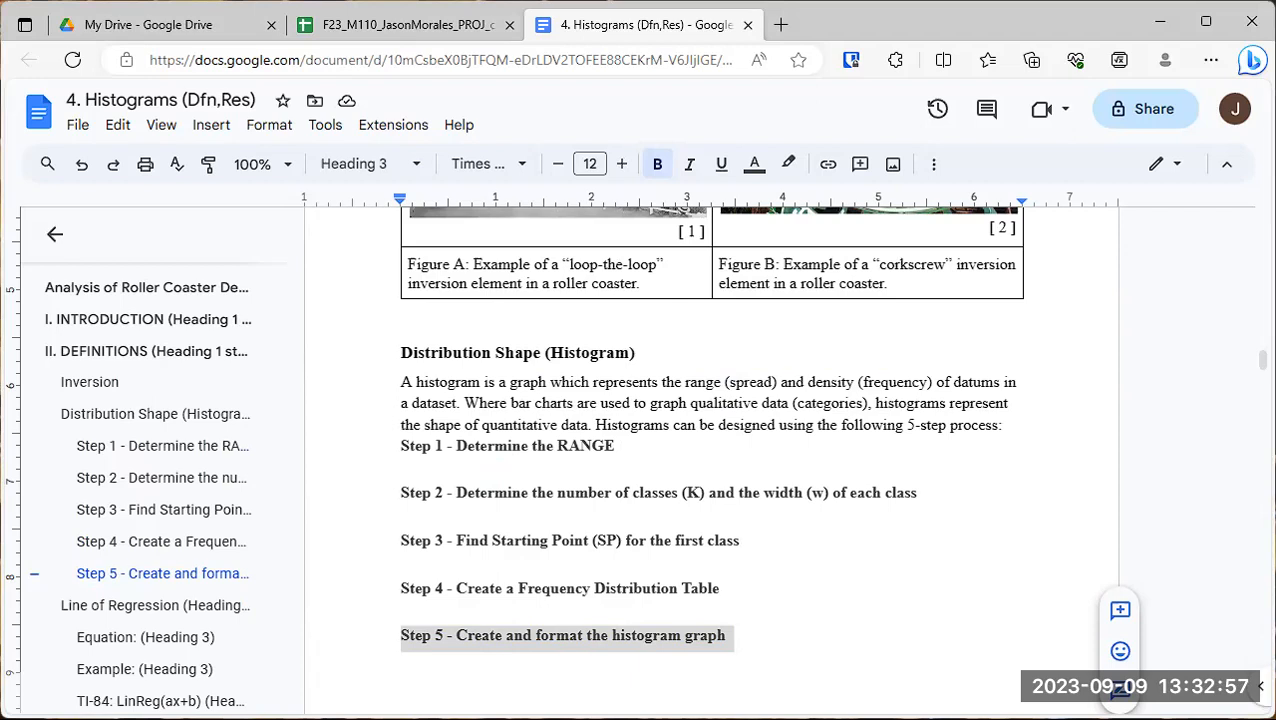
# - Below the Step 1 heading, add "The RANGE is equal to the difference between the maximum datum minus the minimum datum:"
pyautogui.click(466, 465)
pyautogui.click(466, 465)
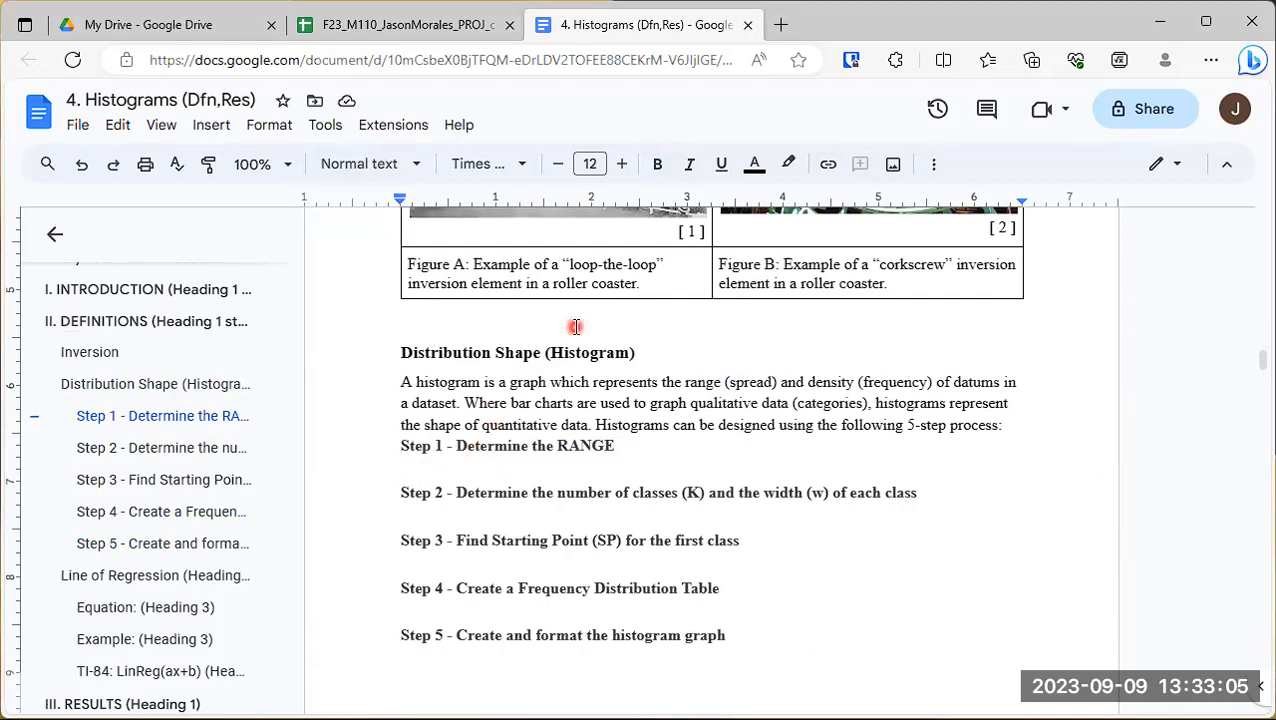
pyautogui.write('The RANGE')
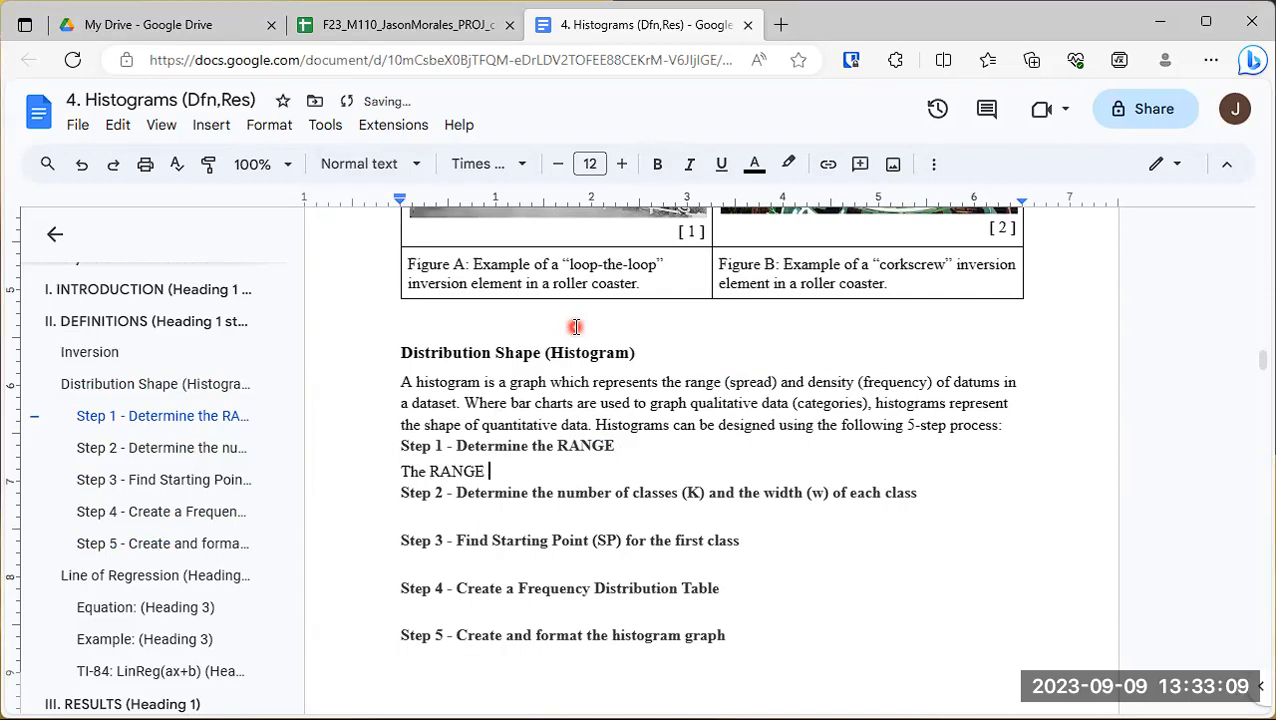
pyautogui.write(' is equal to the difference betwe')
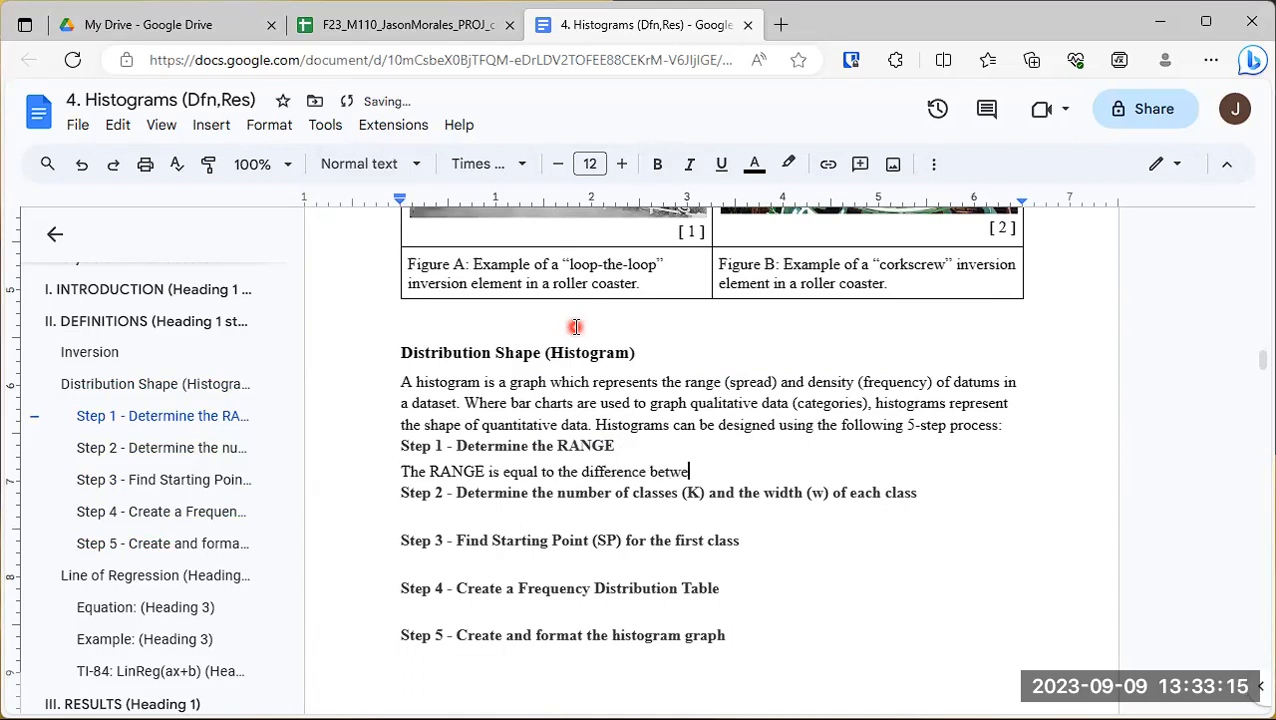
pyautogui.write('en the mi')
pyautogui.press('BackSpace')
pyautogui.write('aximum')
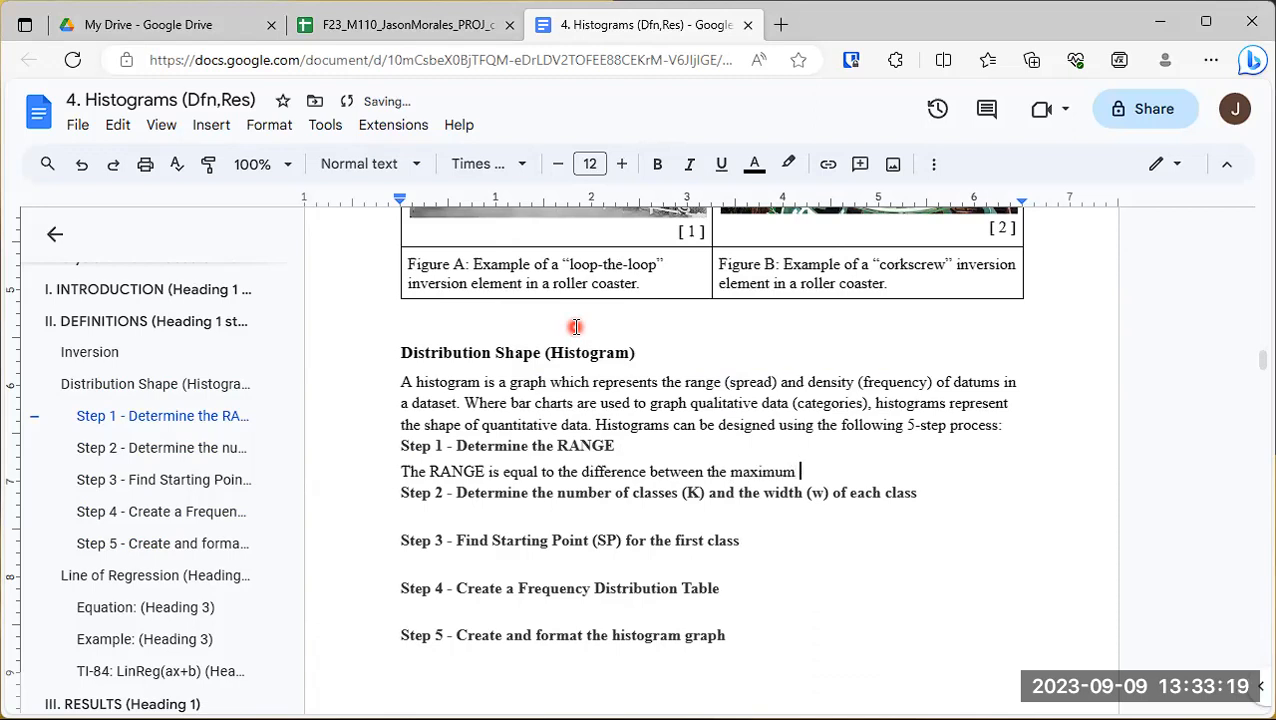
pyautogui.write(' datu')
pyautogui.press('BackSpace')
pyautogui.write('tum minus the minimum')
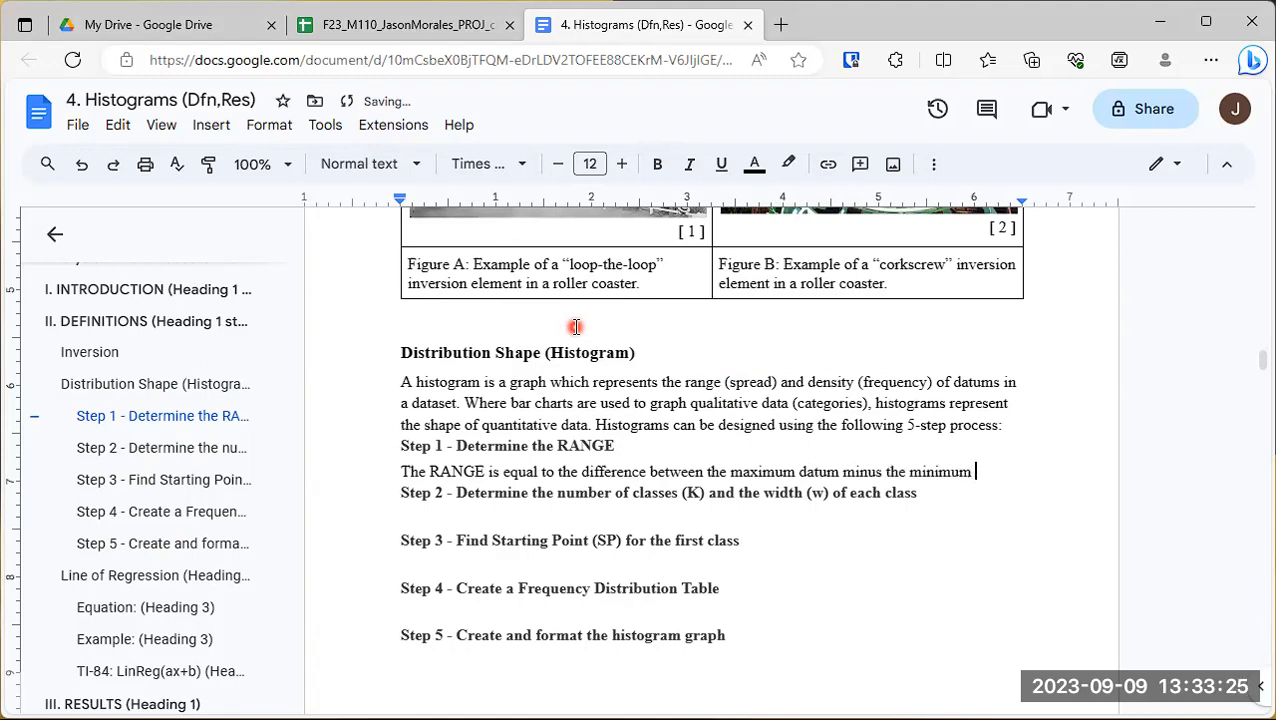
pyautogui.press('Return')
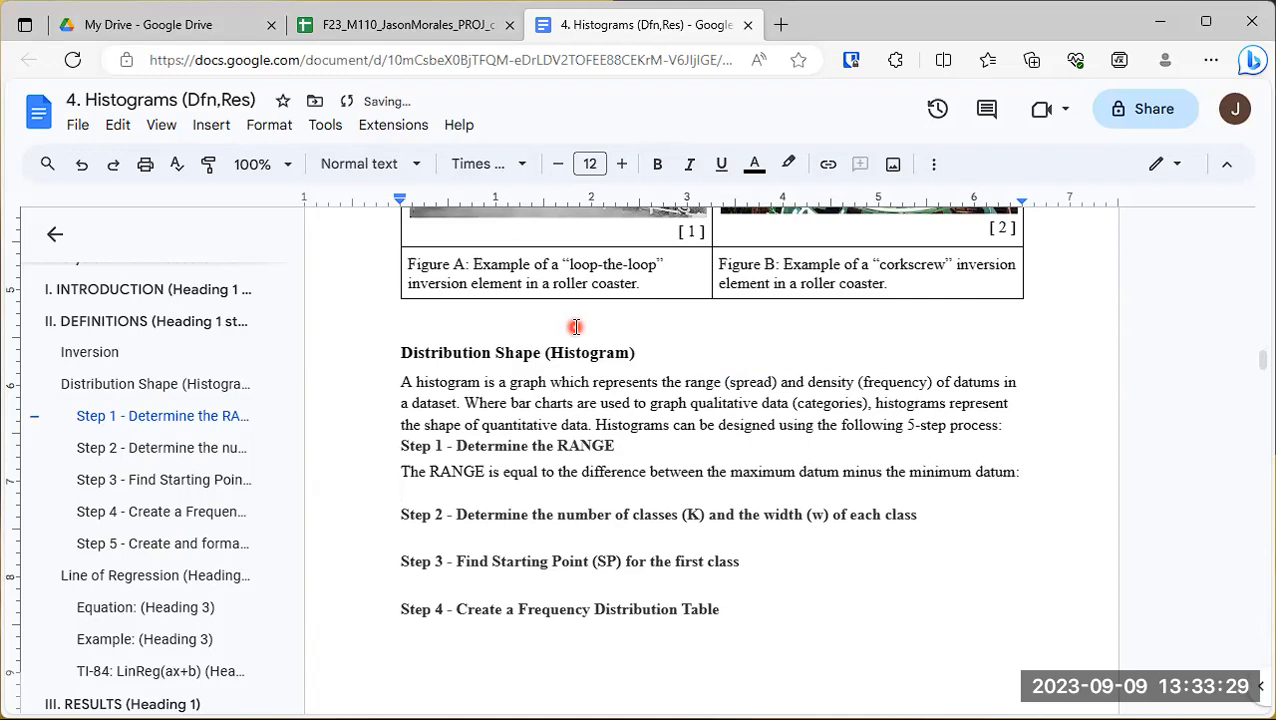
# - Add the formula "RANGE = max. - min." under the RANGE sentence, followed by a blank line
pyautogui.write('RANGE = max.')
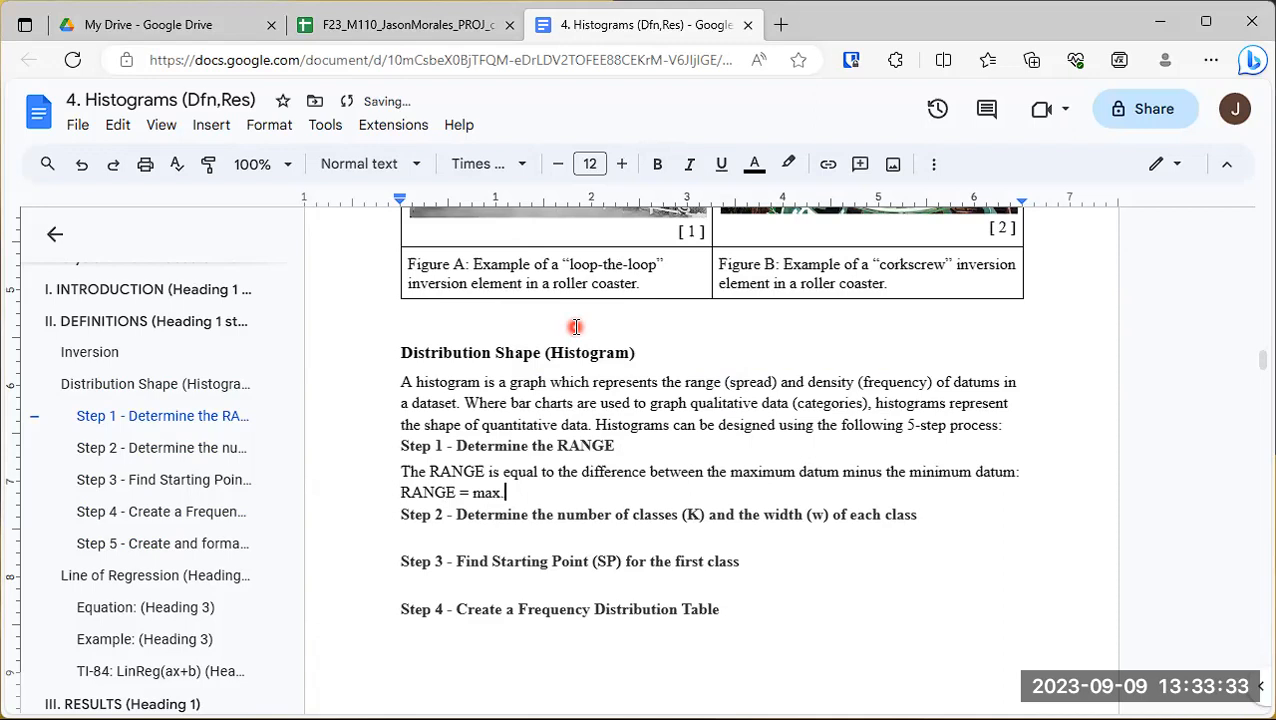
pyautogui.write(' - min.')
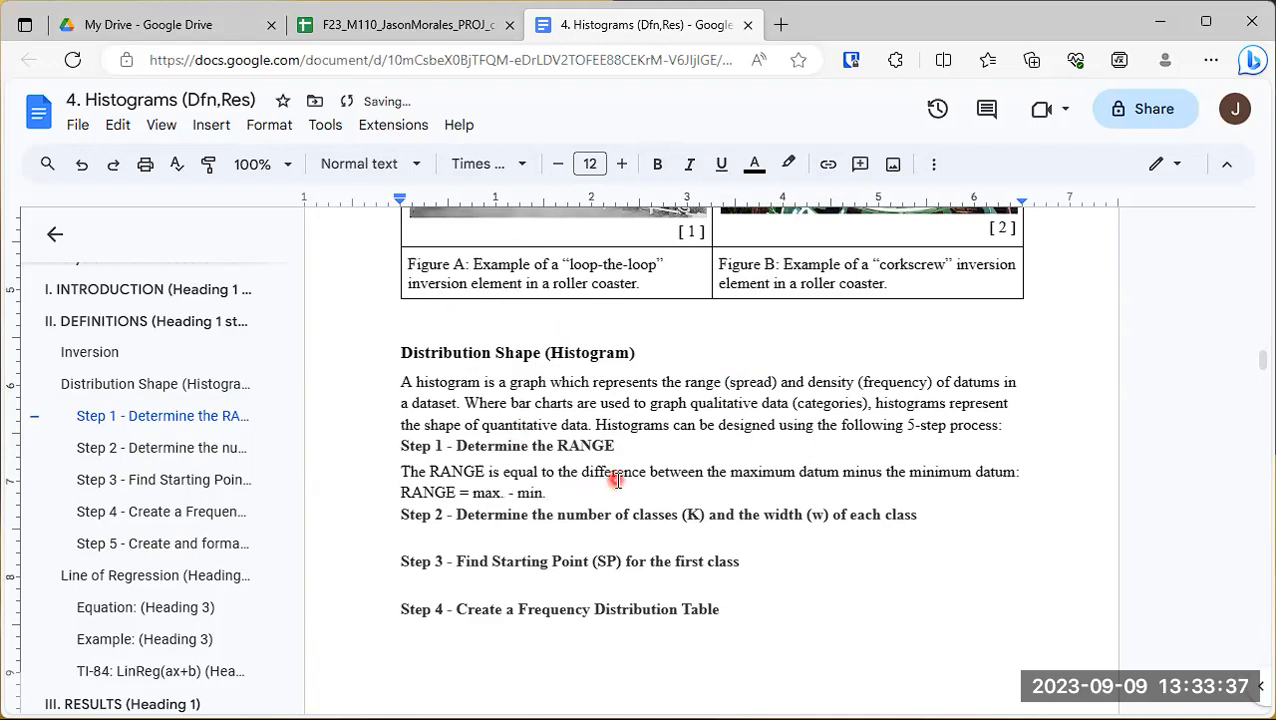
pyautogui.press('Return')
# - Center-align the formula line "RANGE = max. - min." under Step 1
pyautogui.moveTo(379, 492); pyautogui.dragTo(561, 490)
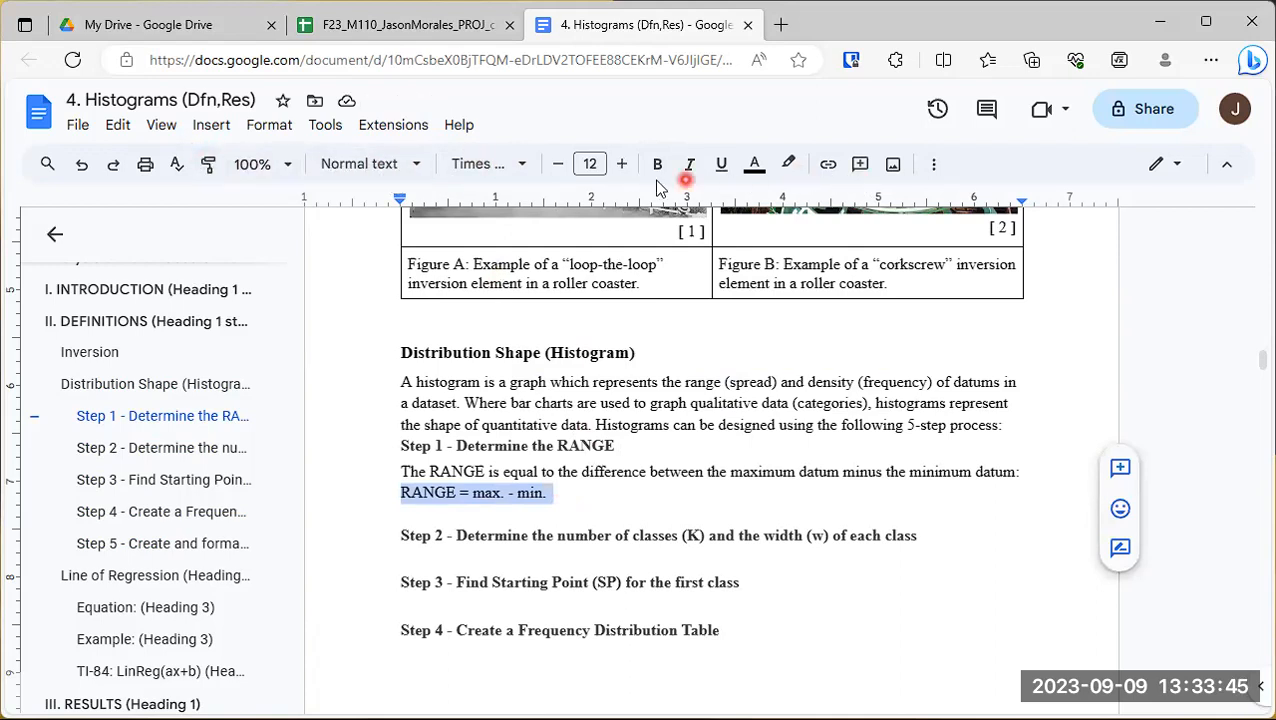
pyautogui.click(931, 165)
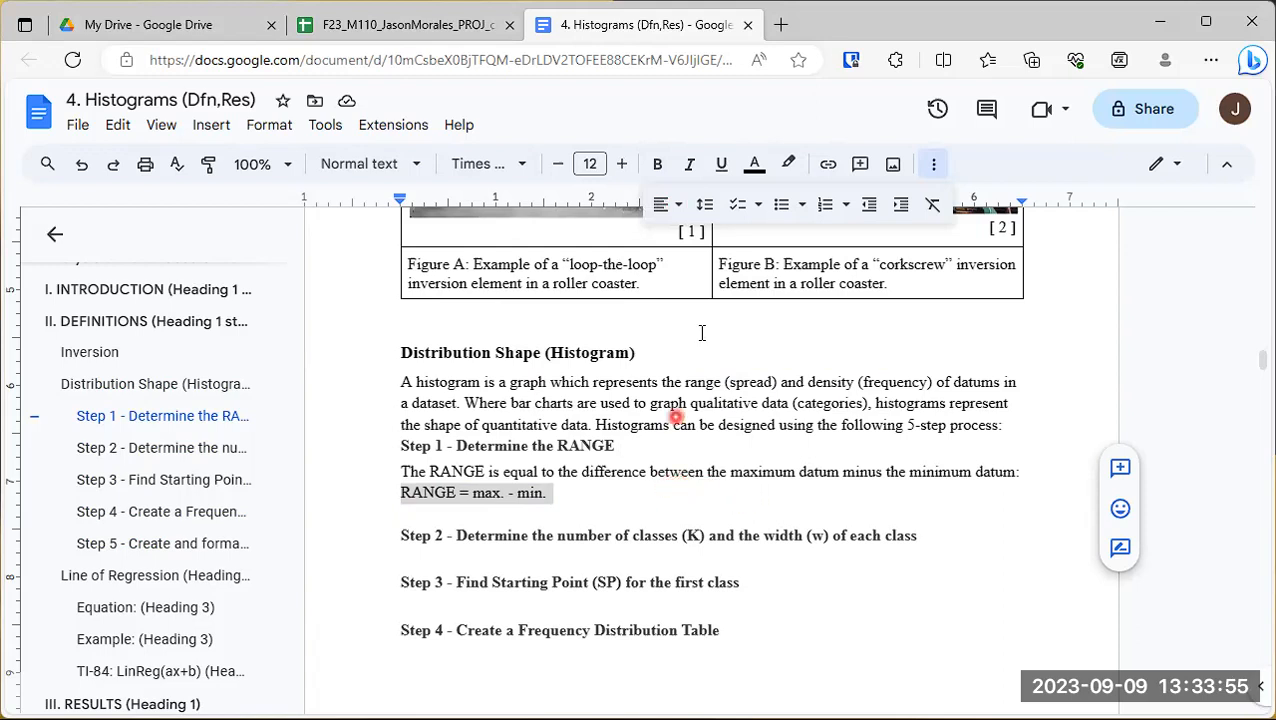
pyautogui.click(934, 165)
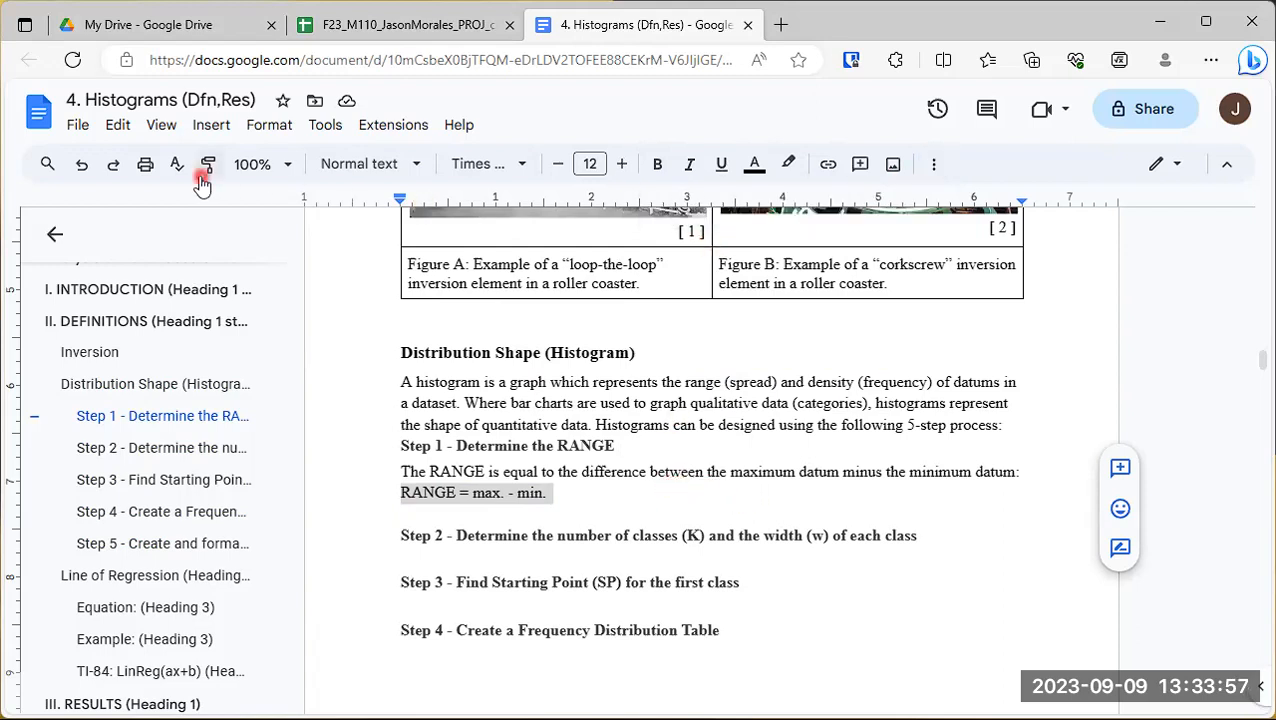
pyautogui.click(934, 166)
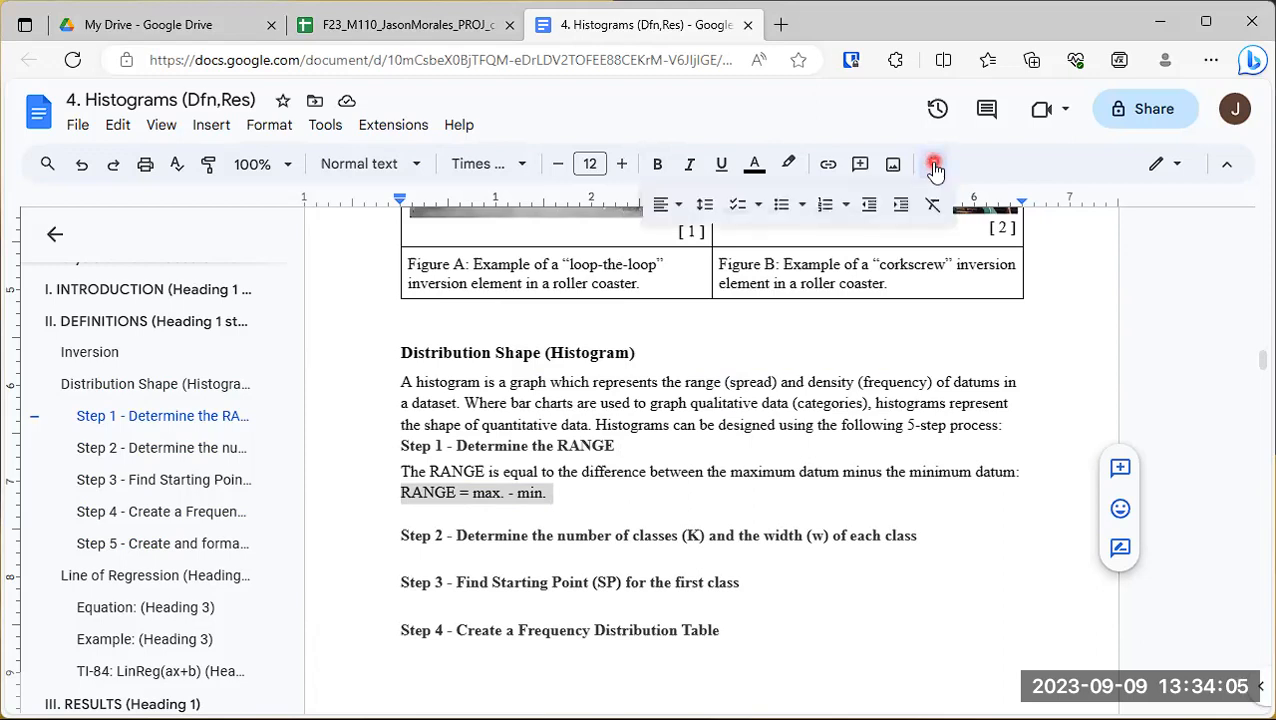
pyautogui.click(680, 206)
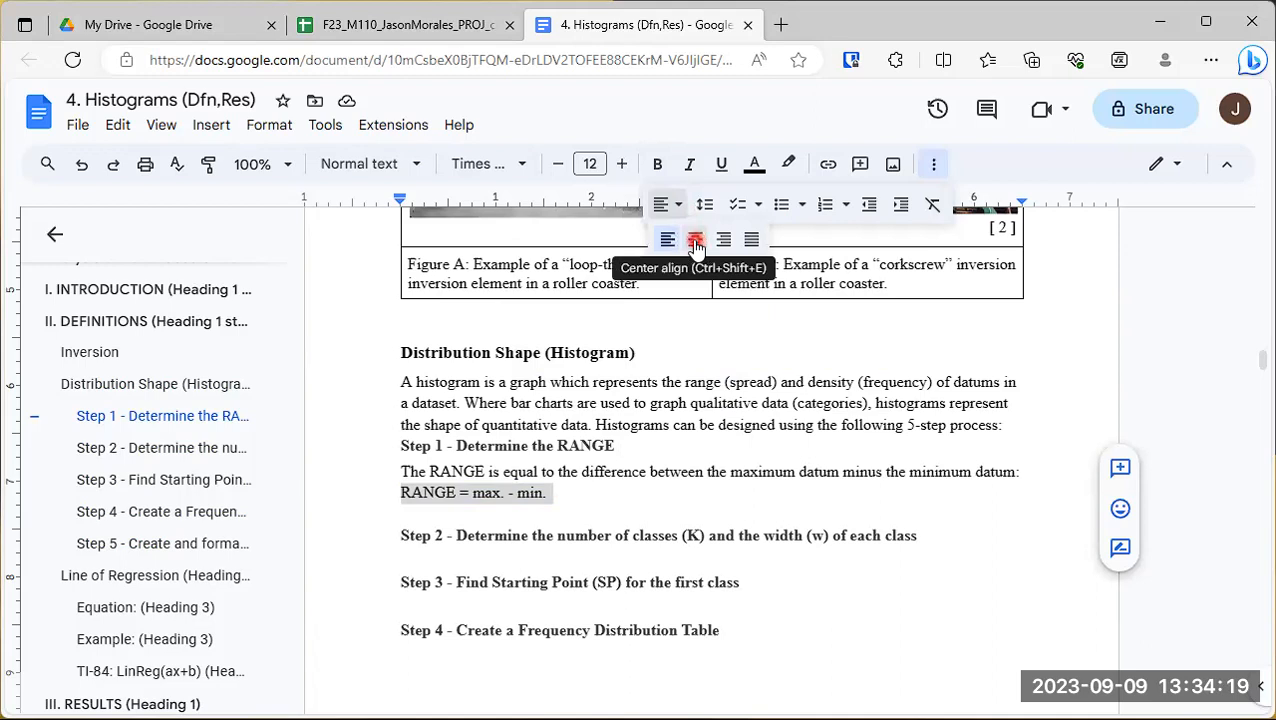
pyautogui.click(695, 241)
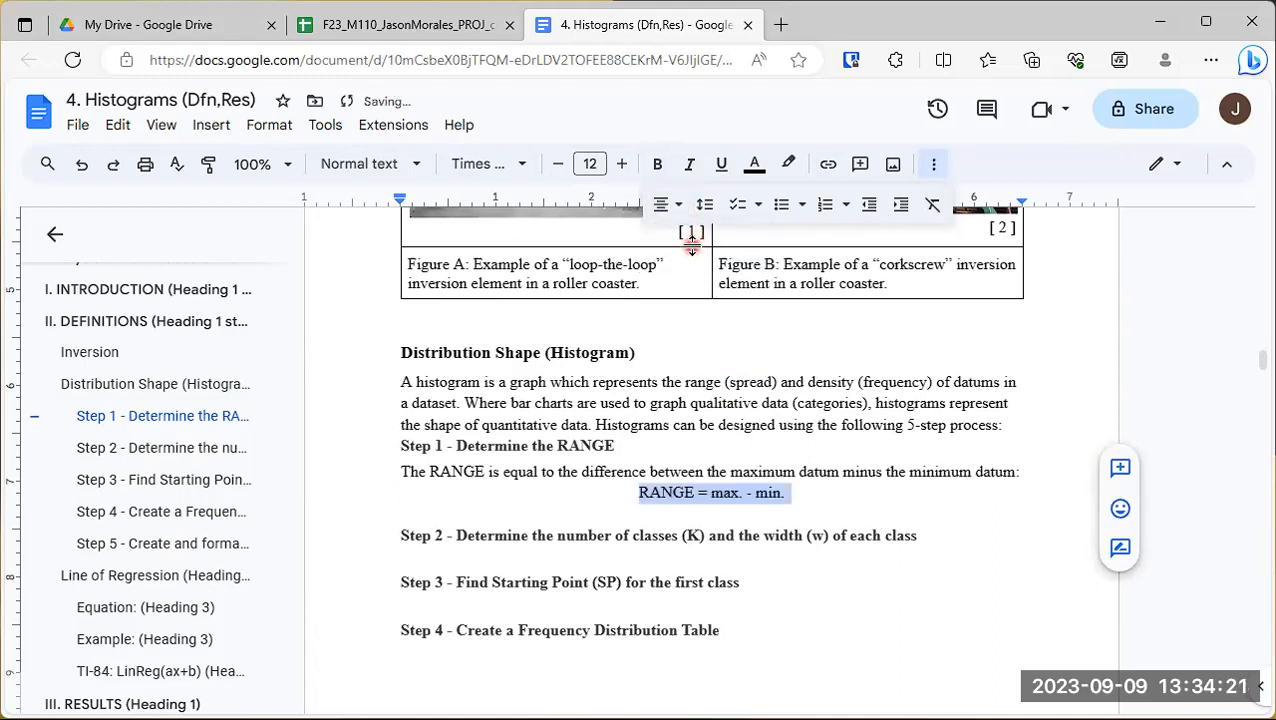
pyautogui.click(703, 512)
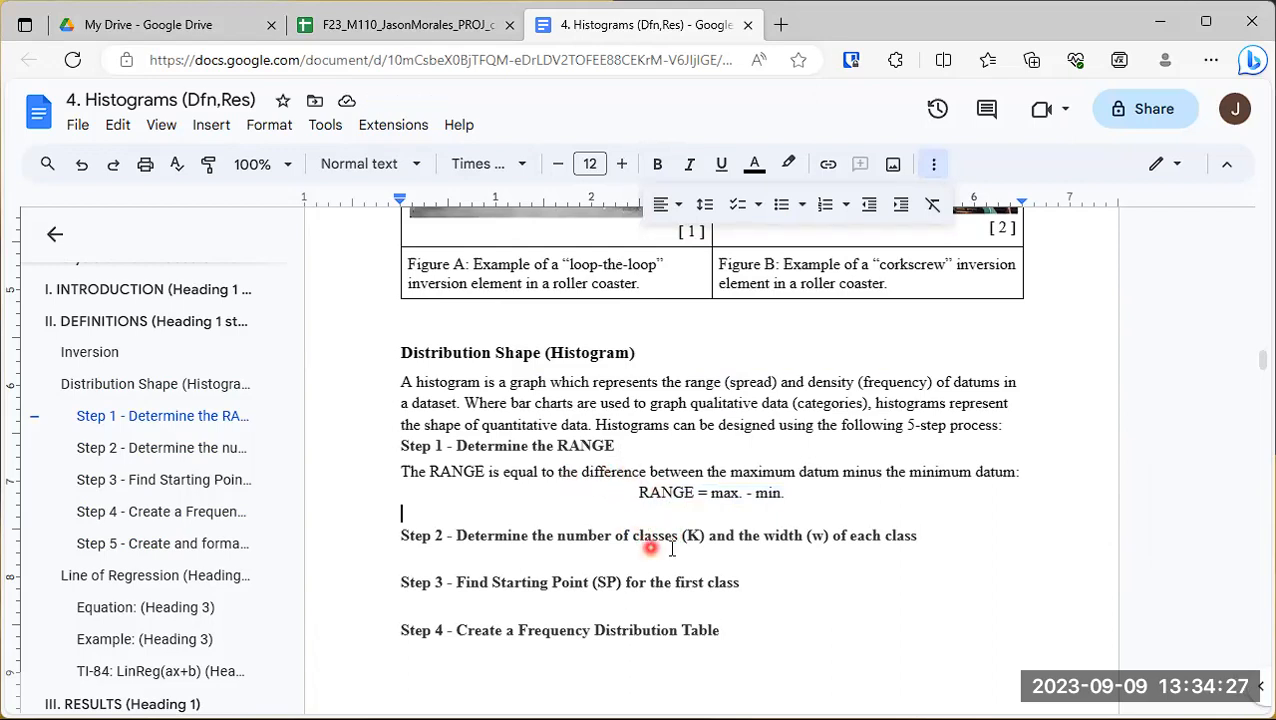
# - Below the Step 2 heading, add the plain-text line "* Two formulas are used to calculate two class numbers, K1 and K2."
pyautogui.click(490, 563)
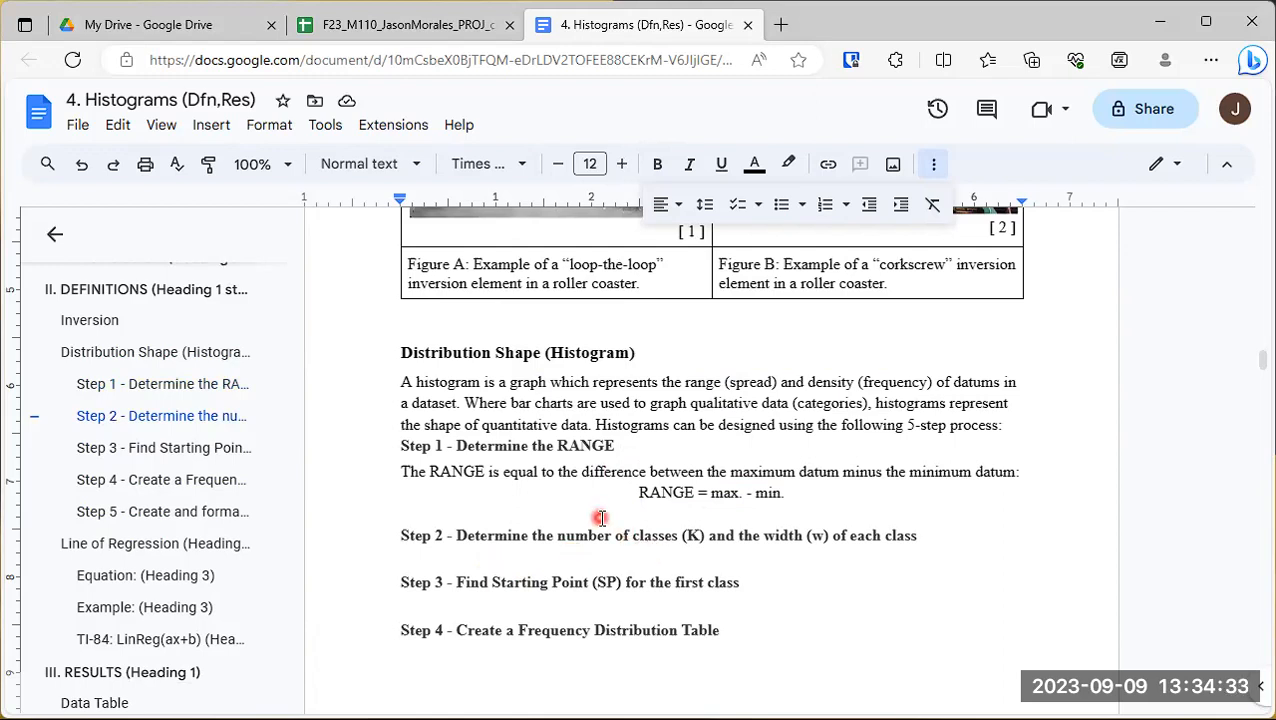
pyautogui.hotkey('ctrl', 'shift', '8')
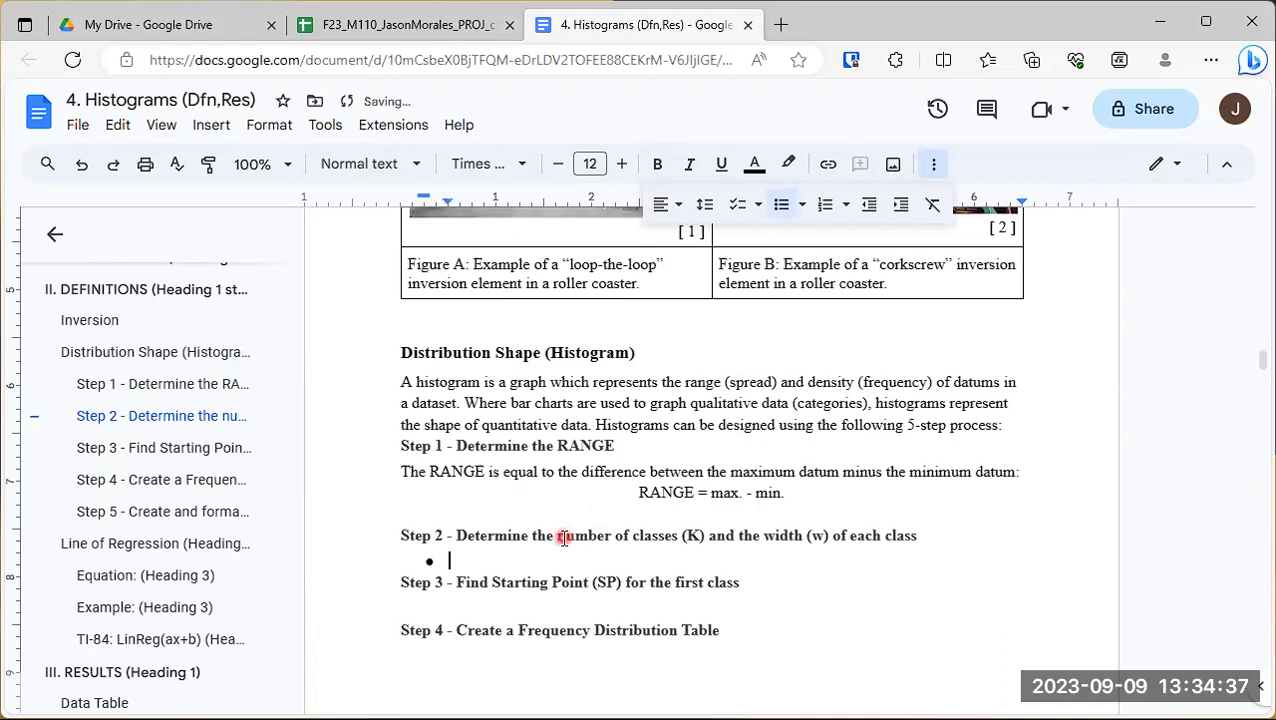
pyautogui.hotkey('ctrl', 'z')
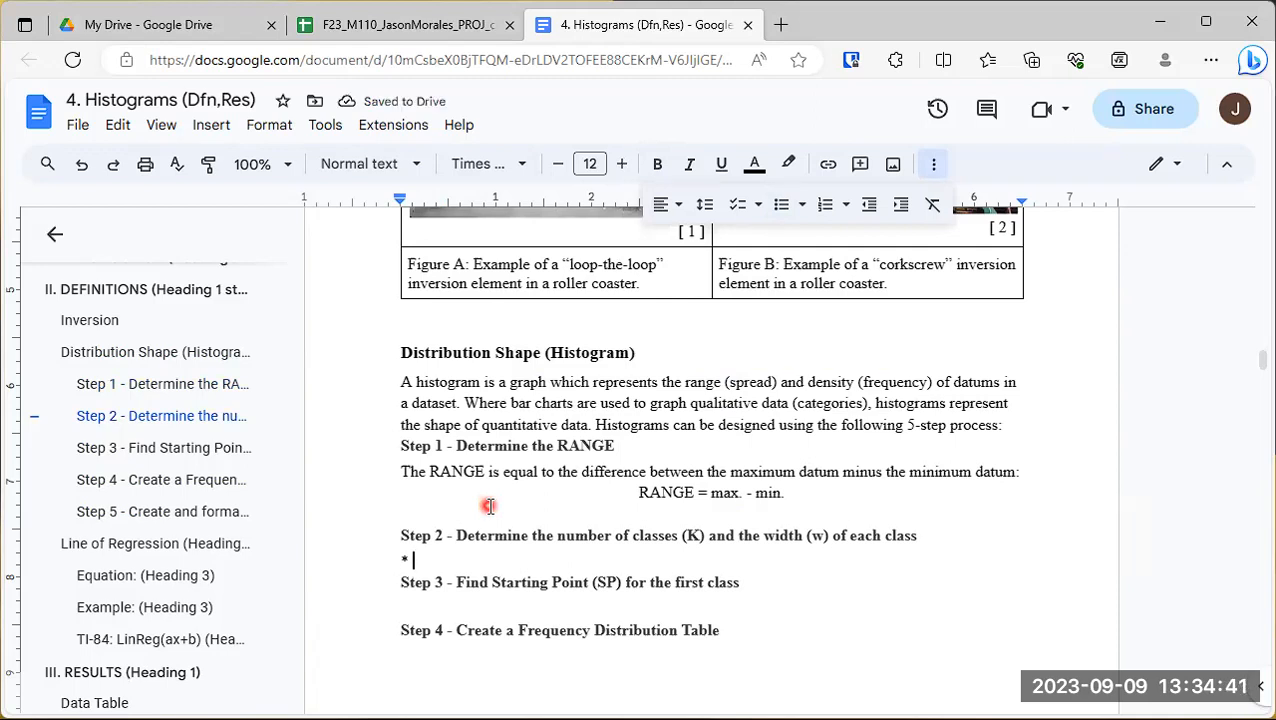
pyautogui.write('Two ')
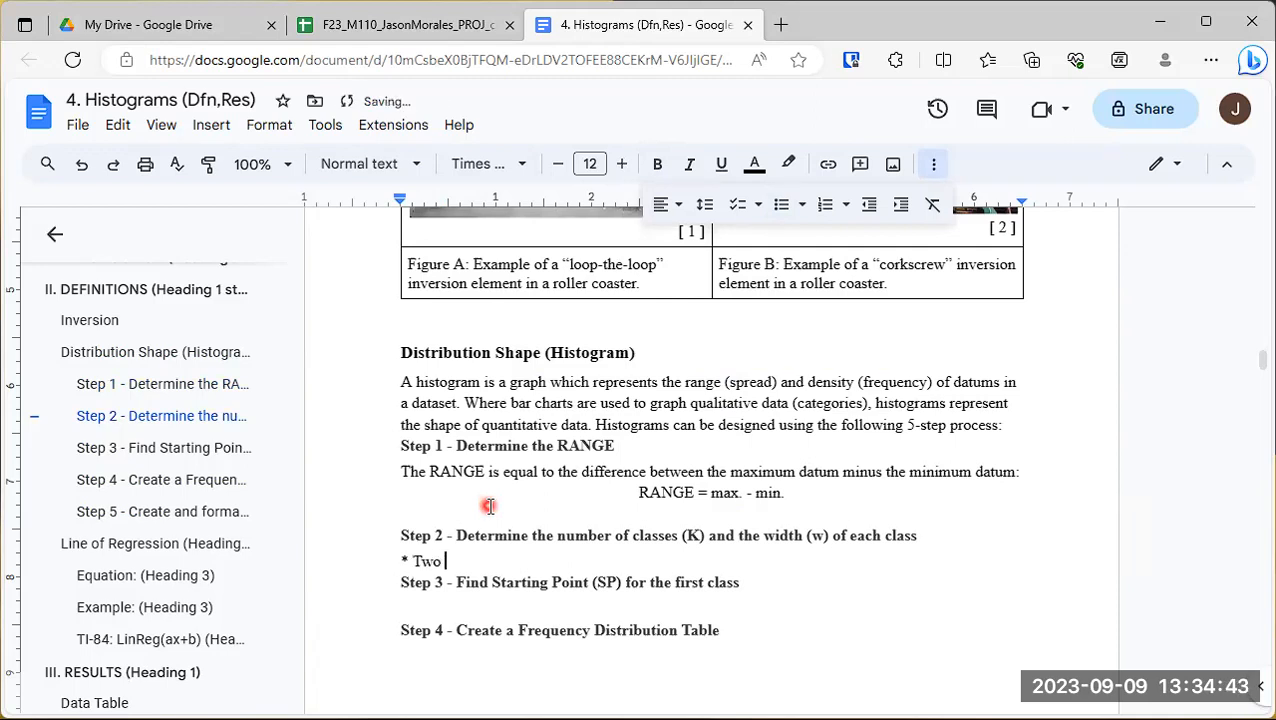
pyautogui.write('formulas are')
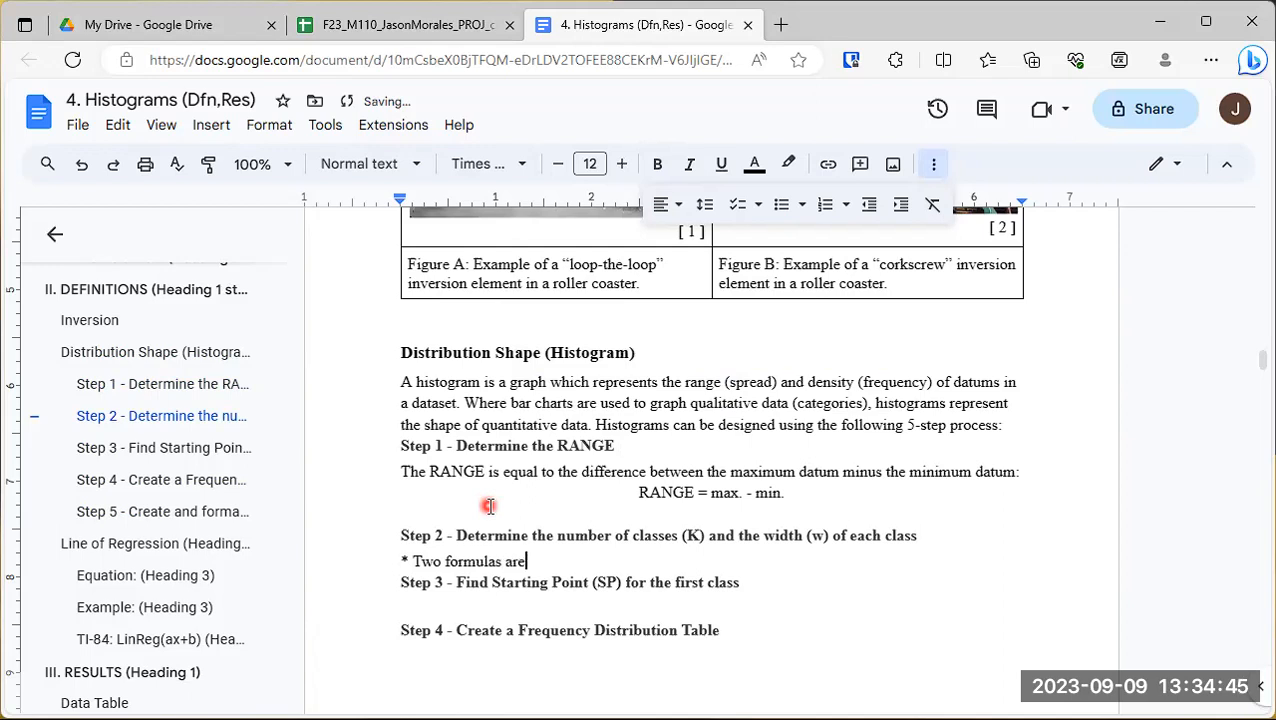
pyautogui.write(' used to calculate two class num')
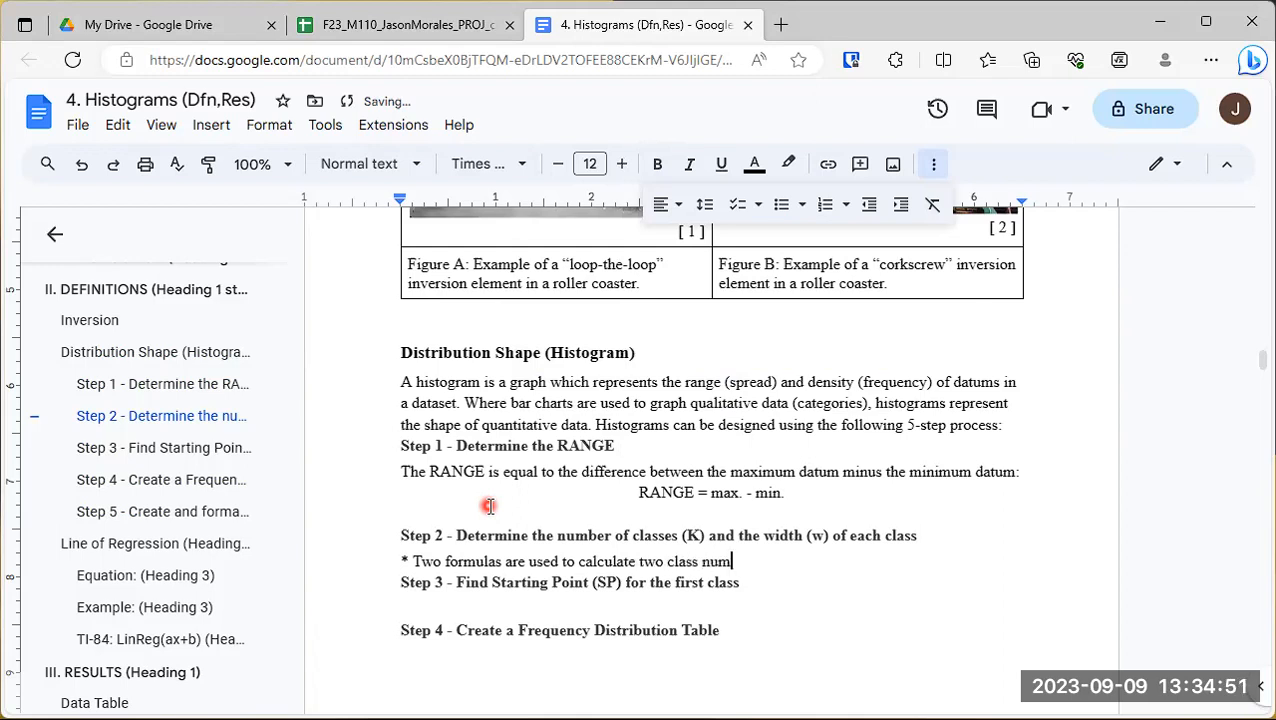
pyautogui.write('besr, K1 and K2')
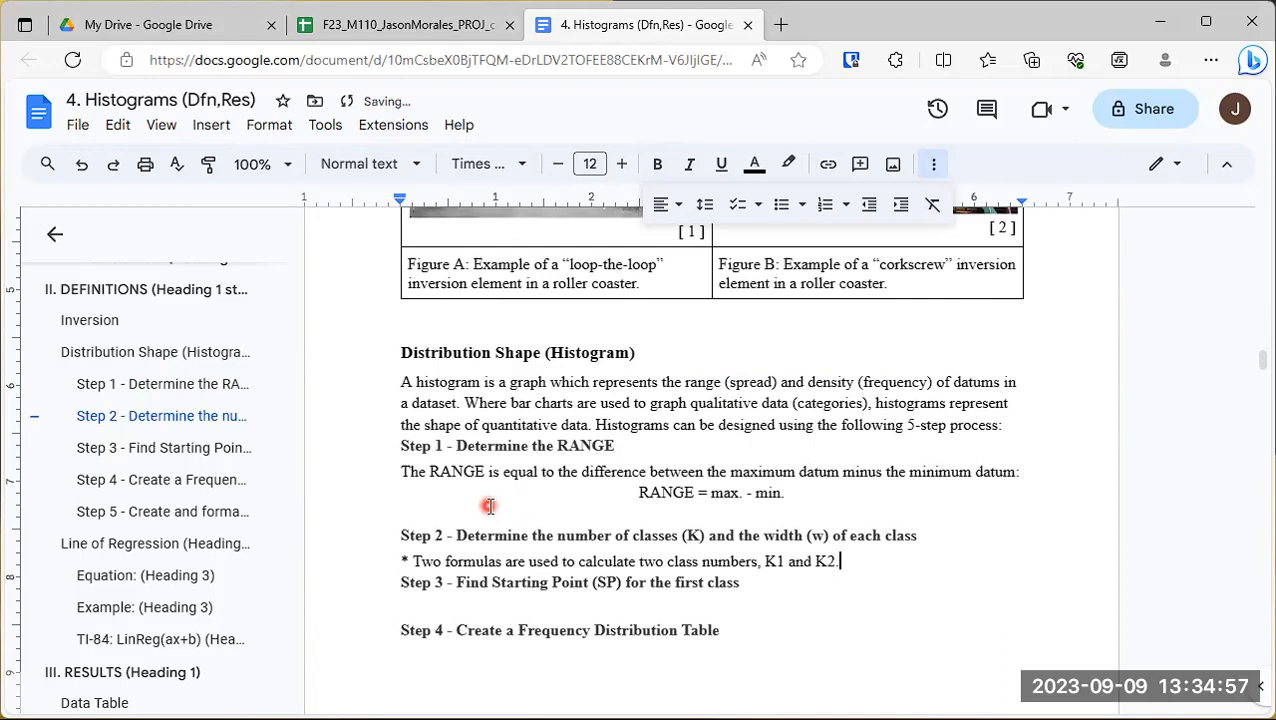
pyautogui.write('.')
pyautogui.press('Return')
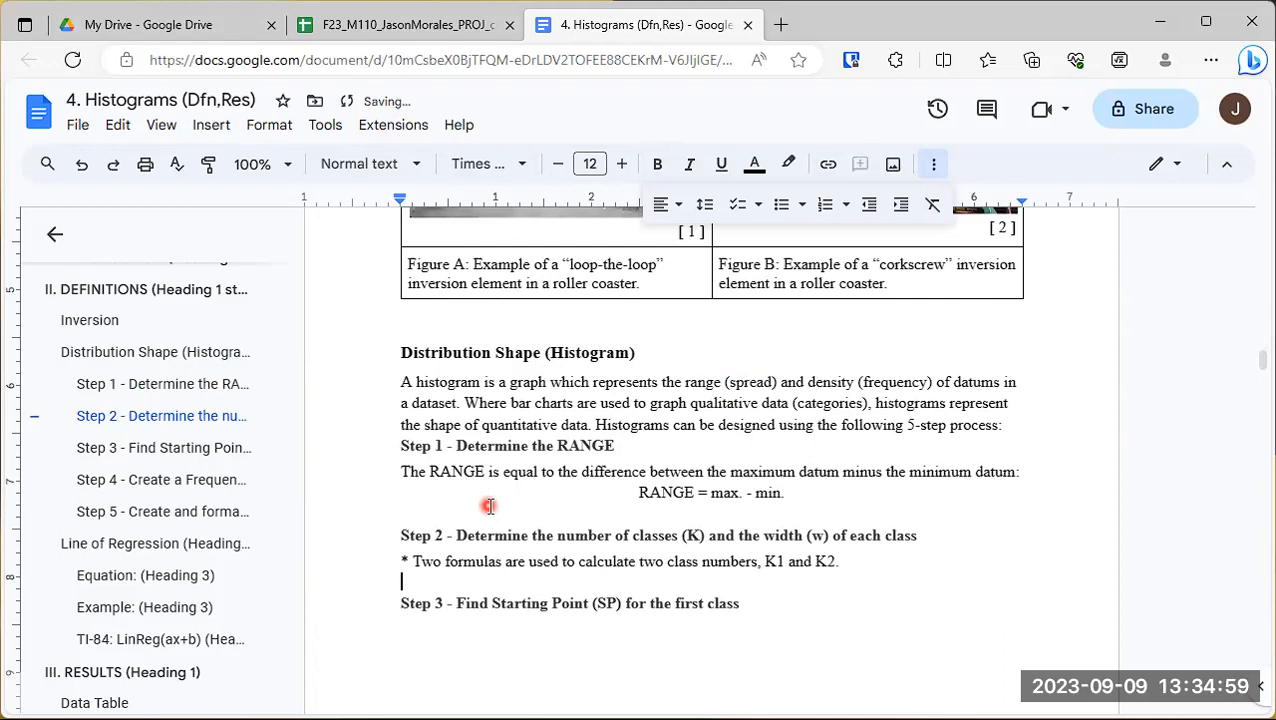
# - Add a line with the labels “Openstax” formula and “Sturge’s” formula separated by tabs, followed by a new line
pyautogui.write('"')
pyautogui.write('Openstax')
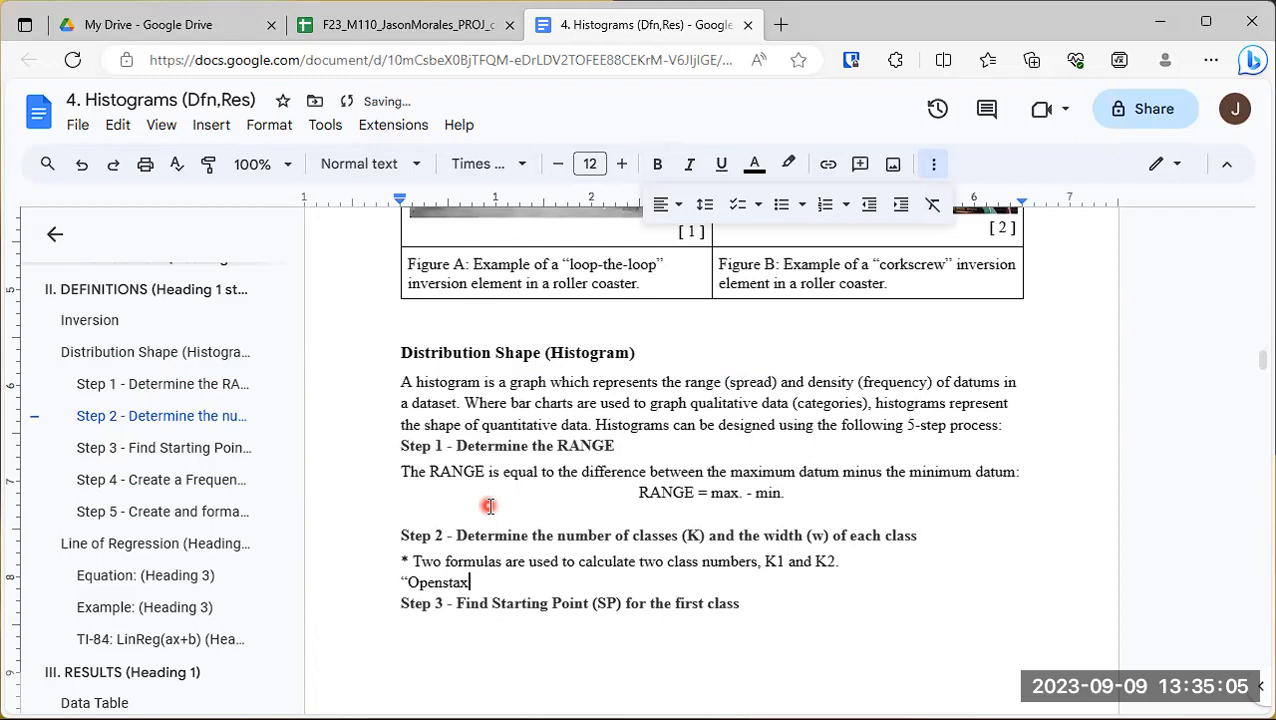
pyautogui.write('" formula')
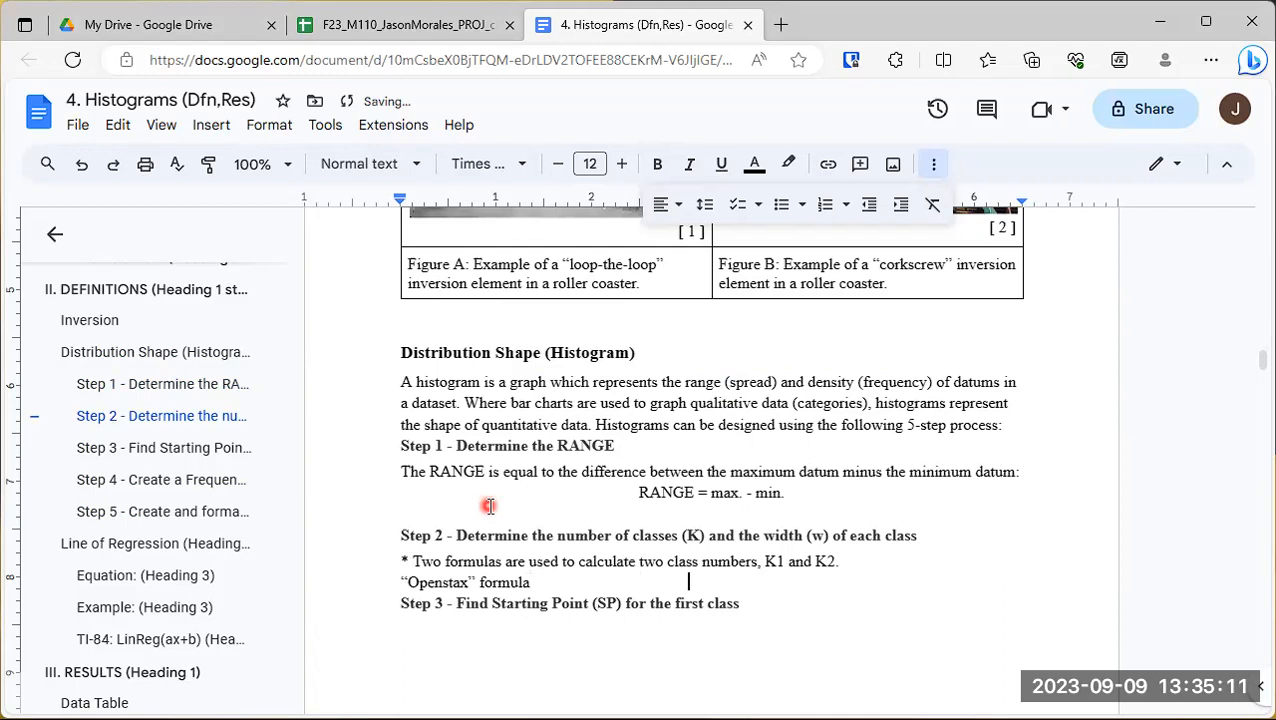
pyautogui.write('Sturge\'s" formula')
pyautogui.press('Return')
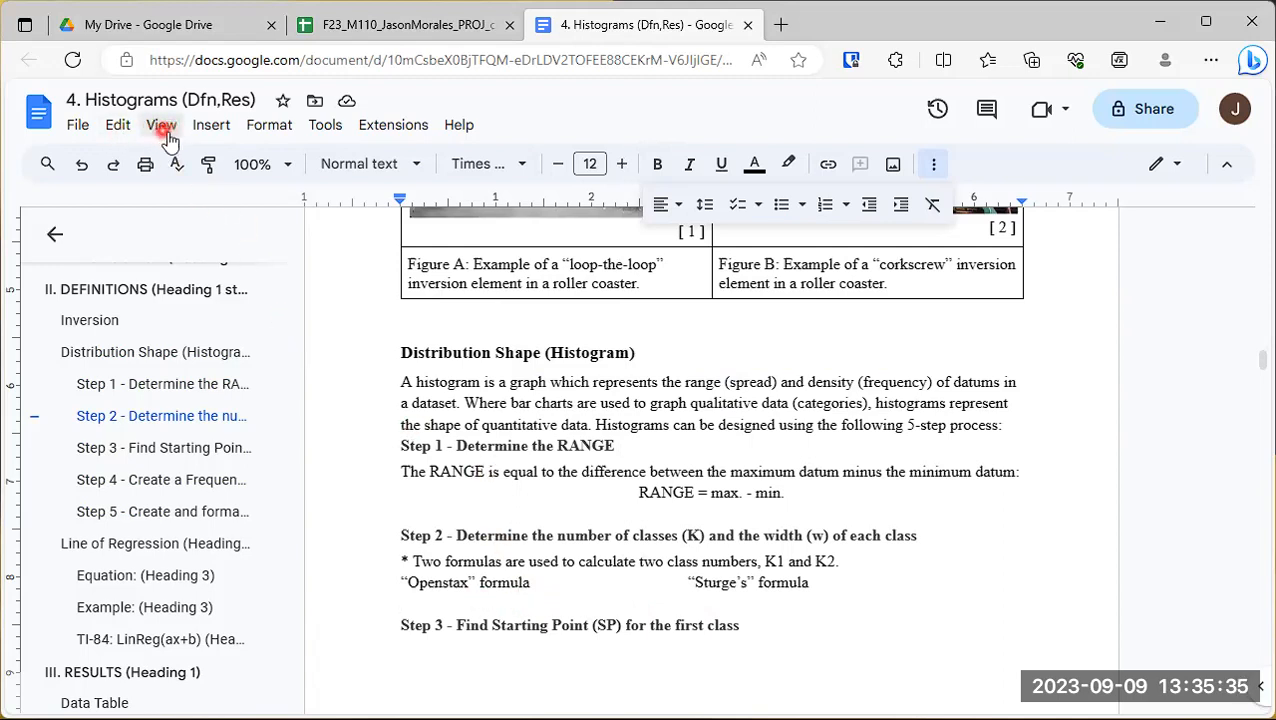
# - Turn on the display of non-printing characters and the equation toolbar
pyautogui.click(934, 164)
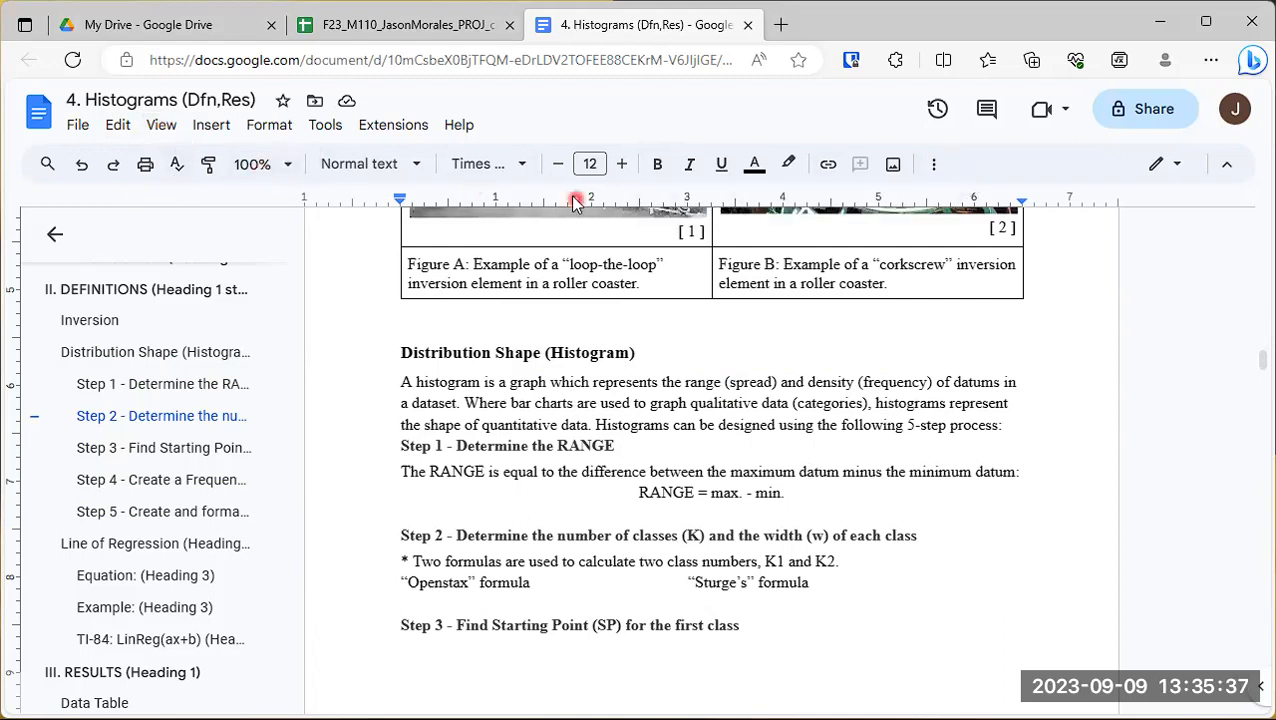
pyautogui.click(164, 130)
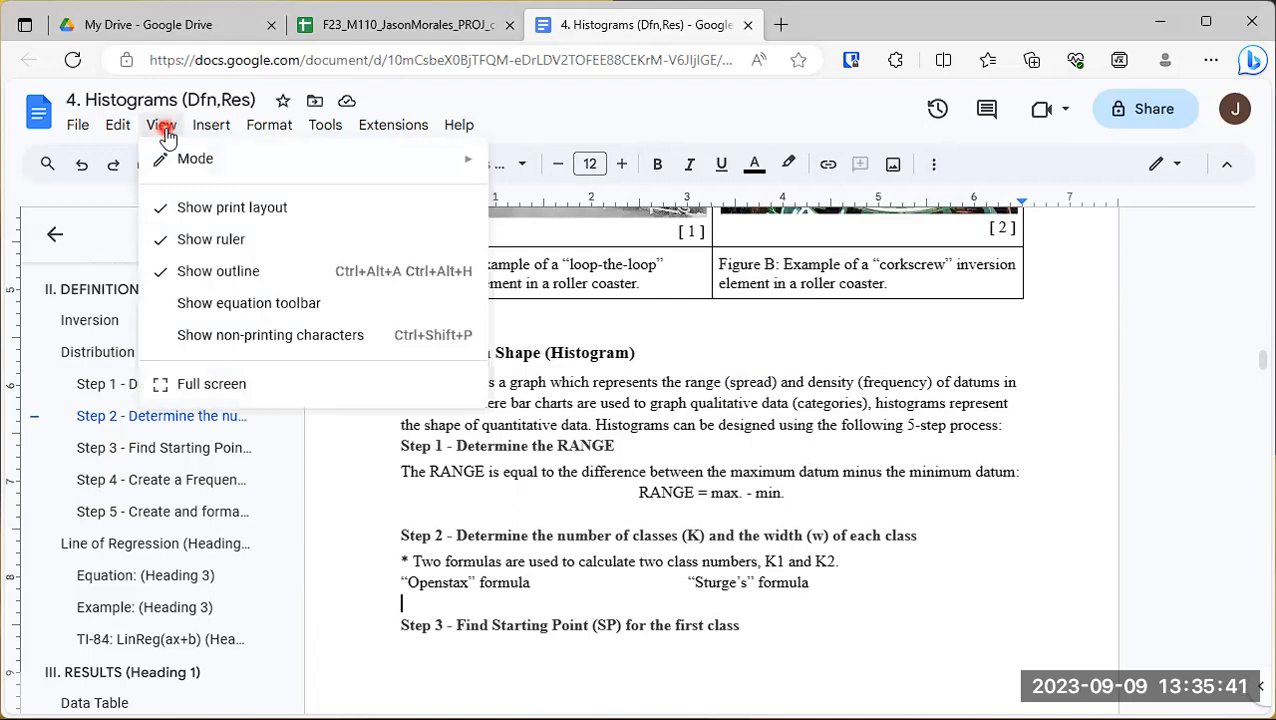
pyautogui.click(193, 343)
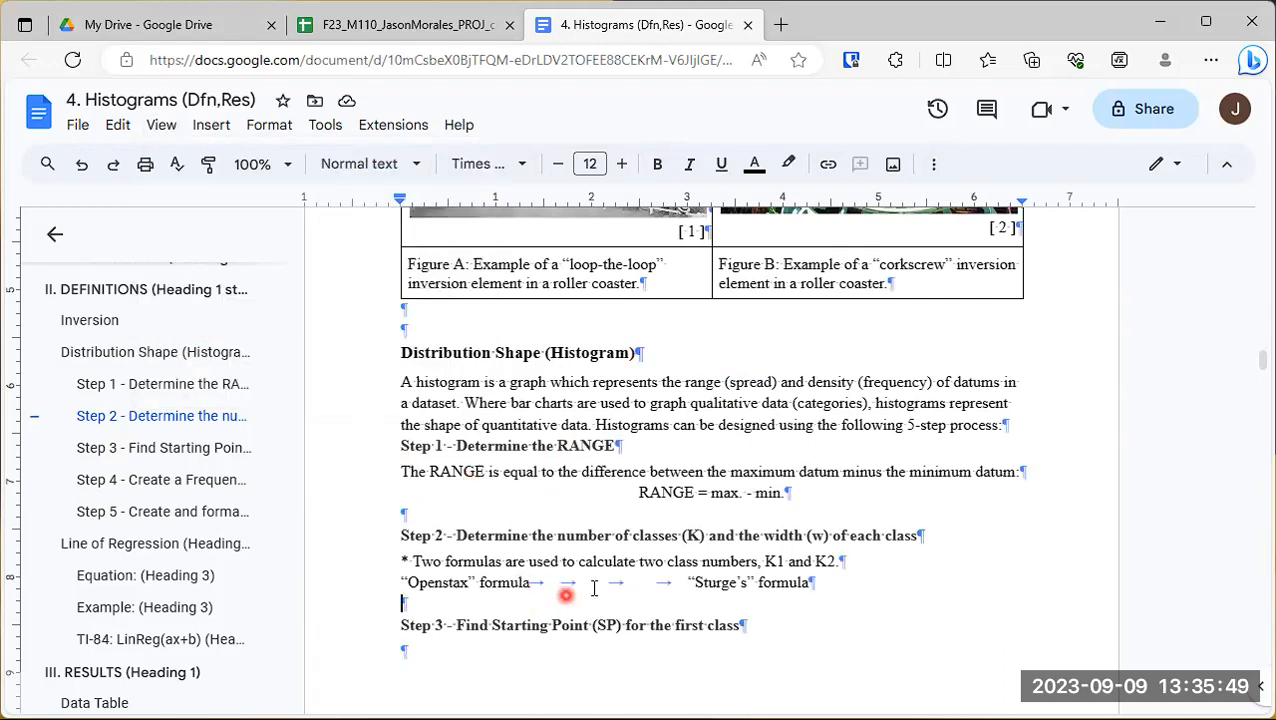
pyautogui.click(161, 125)
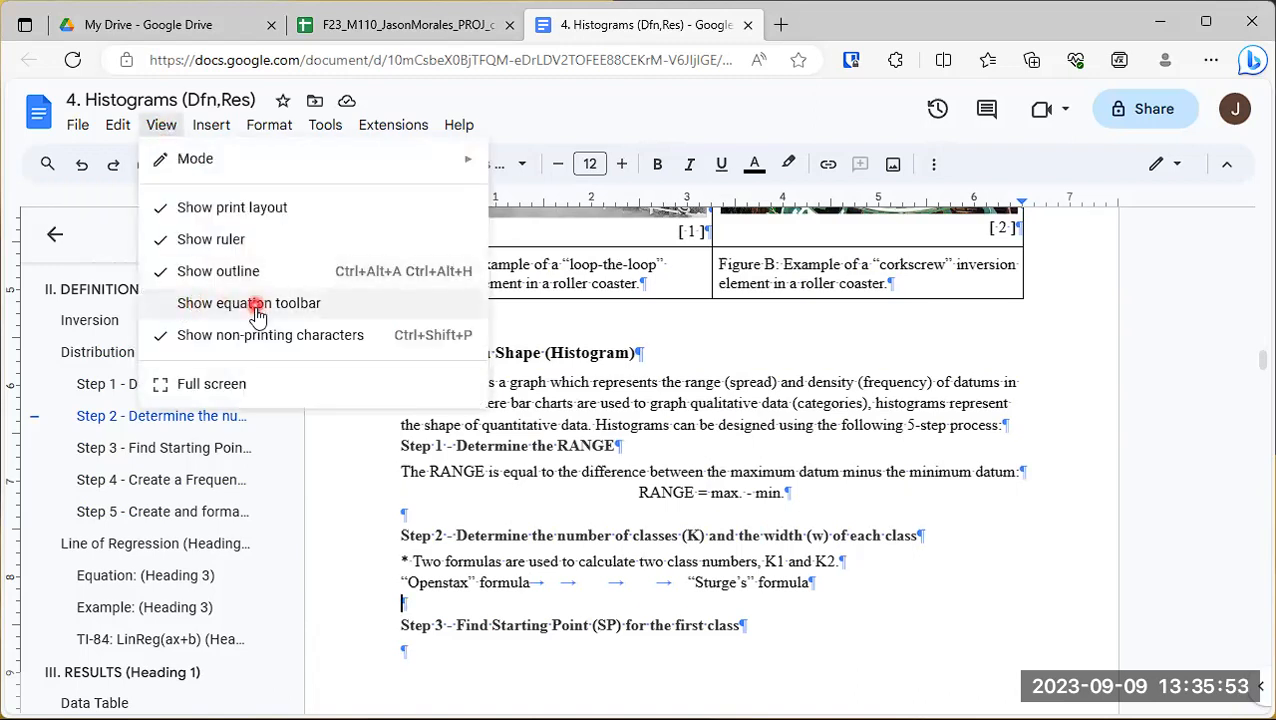
pyautogui.click(348, 313)
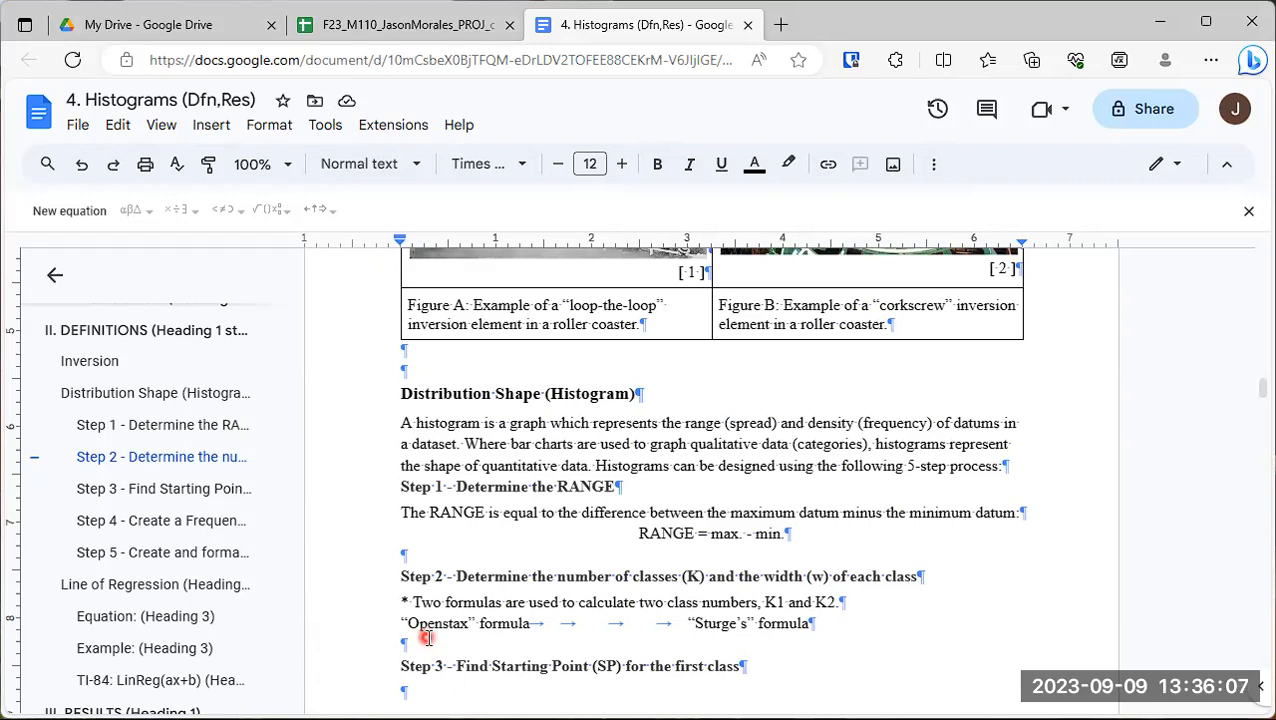
# - Below the “Openstax” formula label, write "K1 = " followed by an inserted equation for the square root of n
pyautogui.write('K')
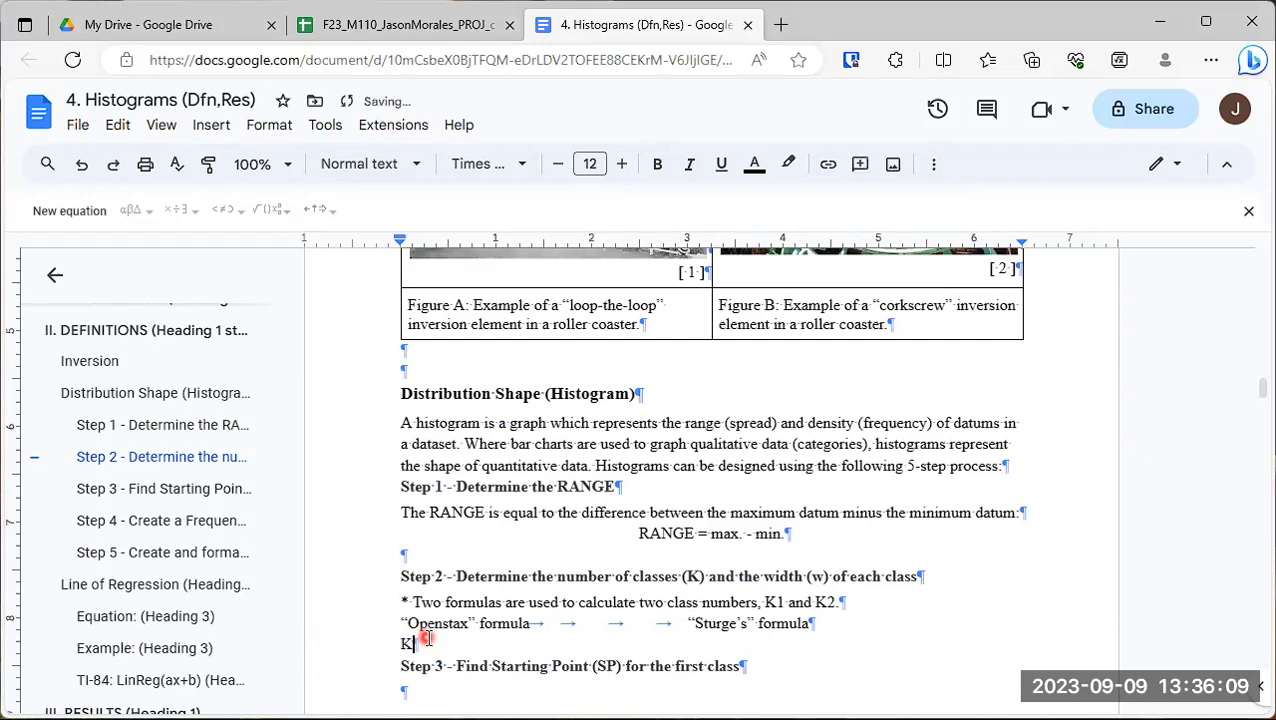
pyautogui.write('1')
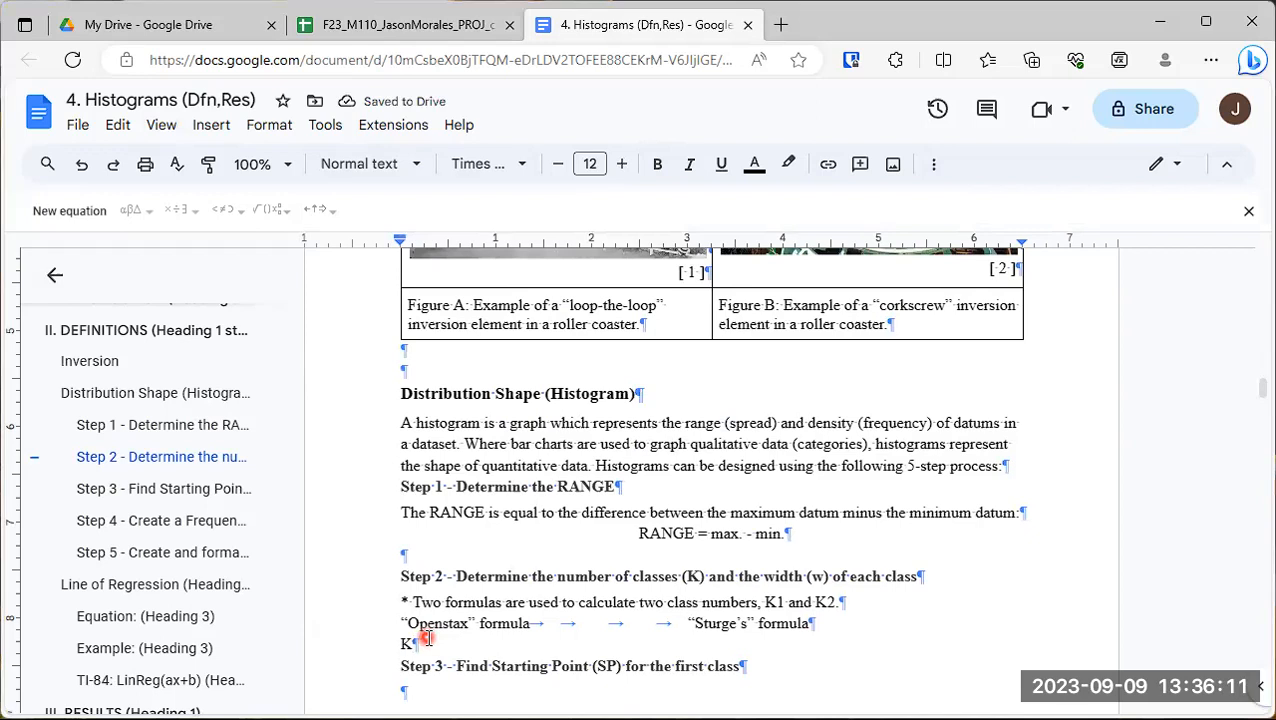
pyautogui.write(' =')
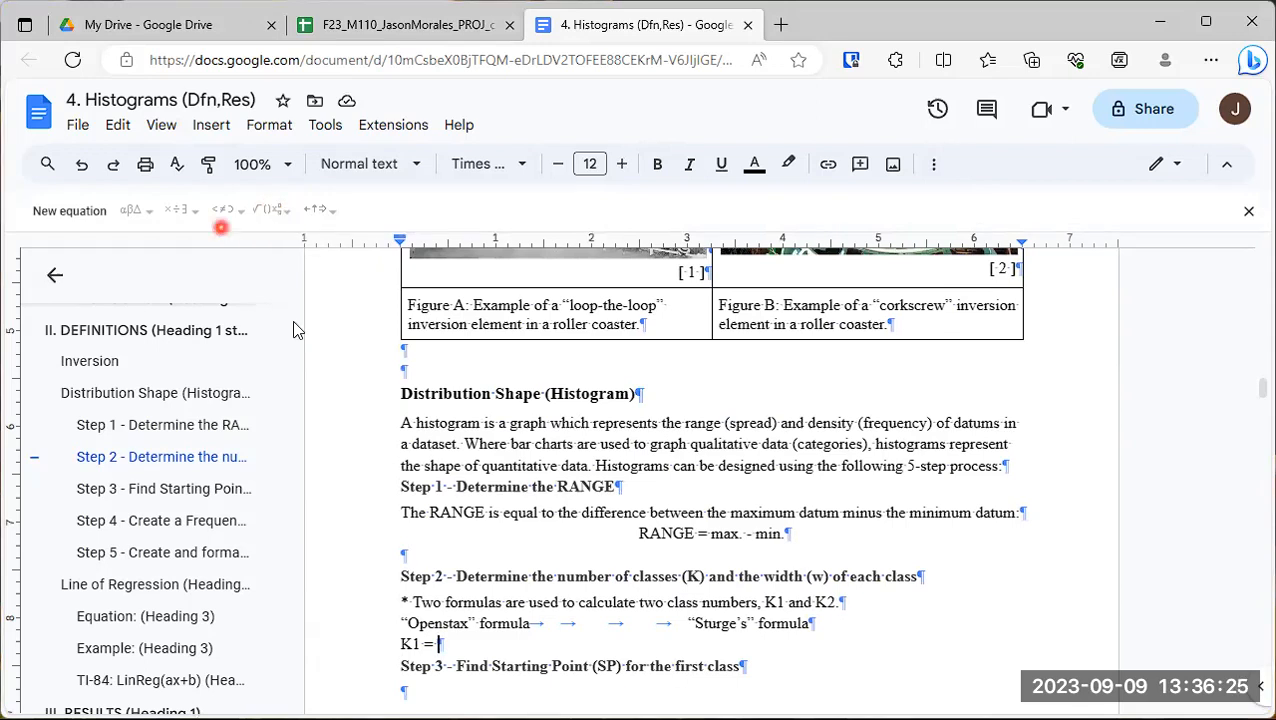
pyautogui.click(62, 212)
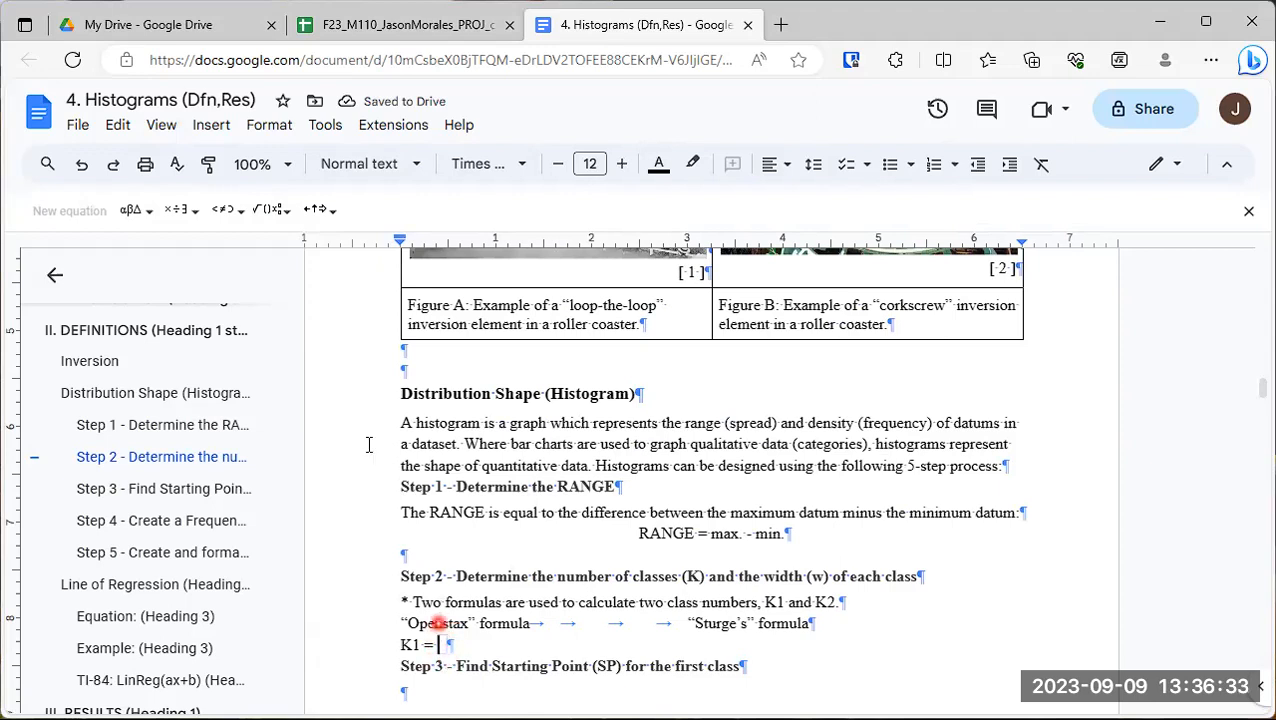
pyautogui.click(287, 214)
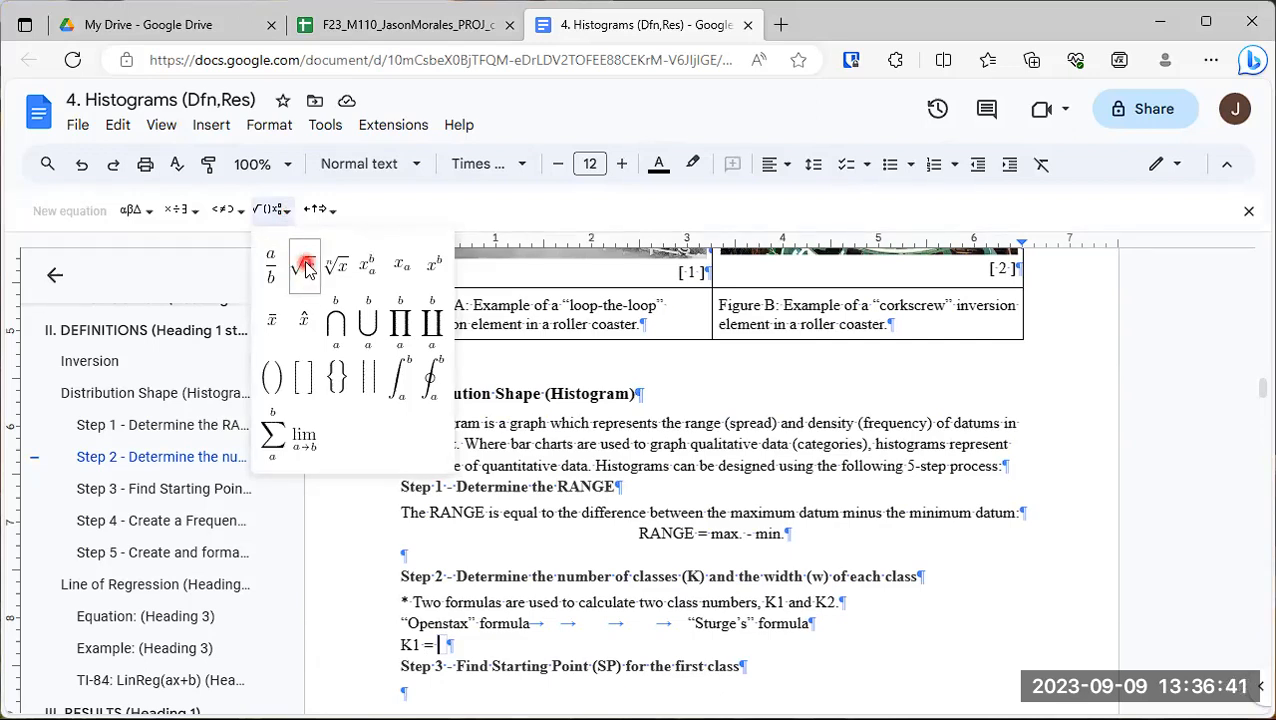
pyautogui.click(306, 266)
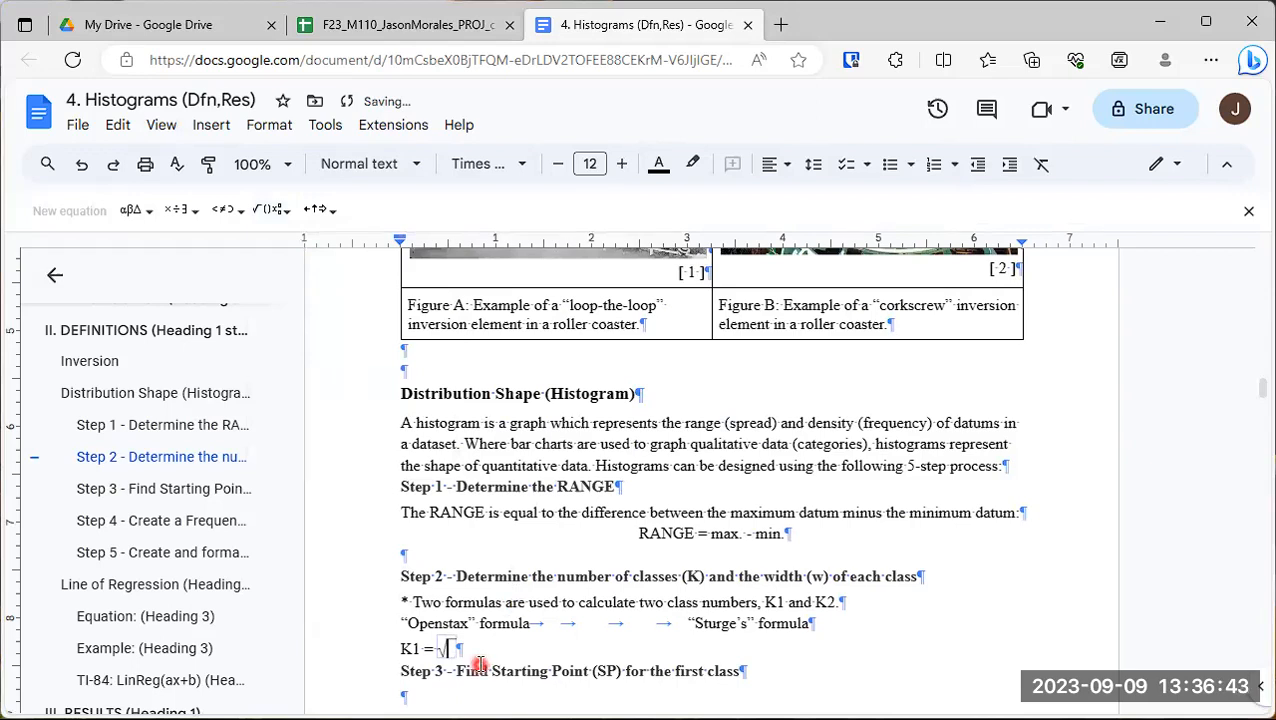
pyautogui.write('n')
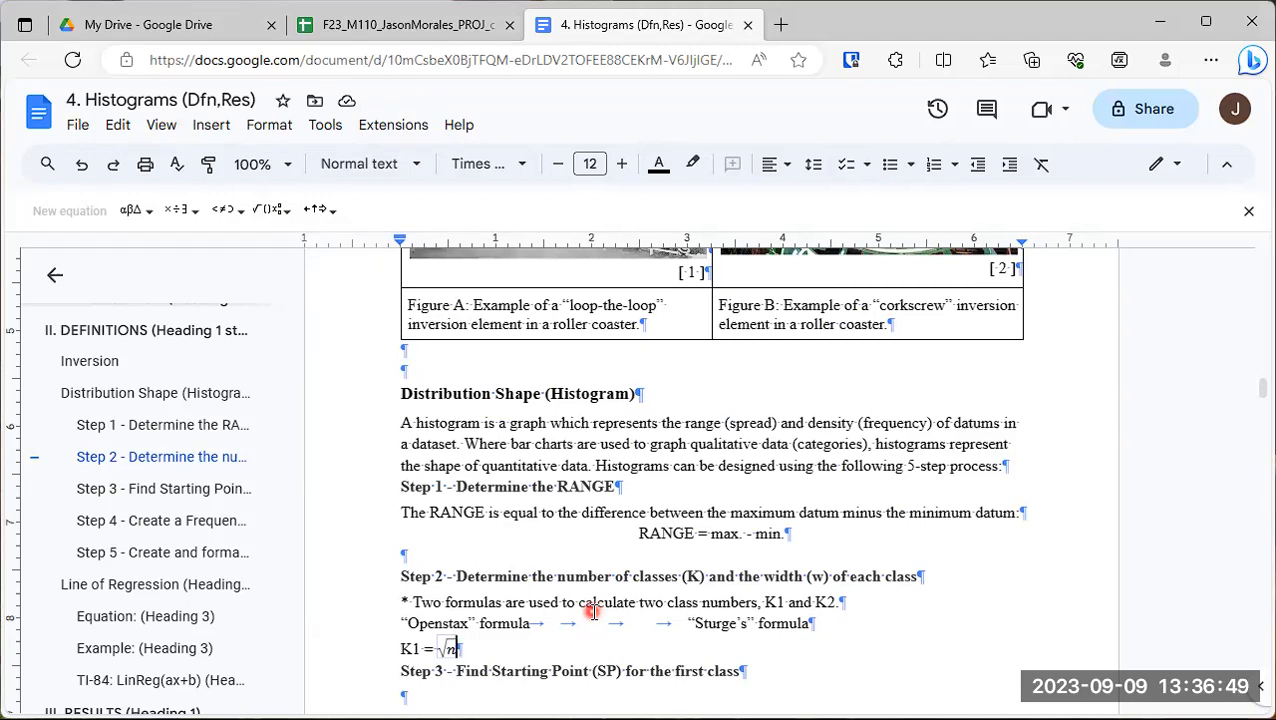
pyautogui.press('Right')
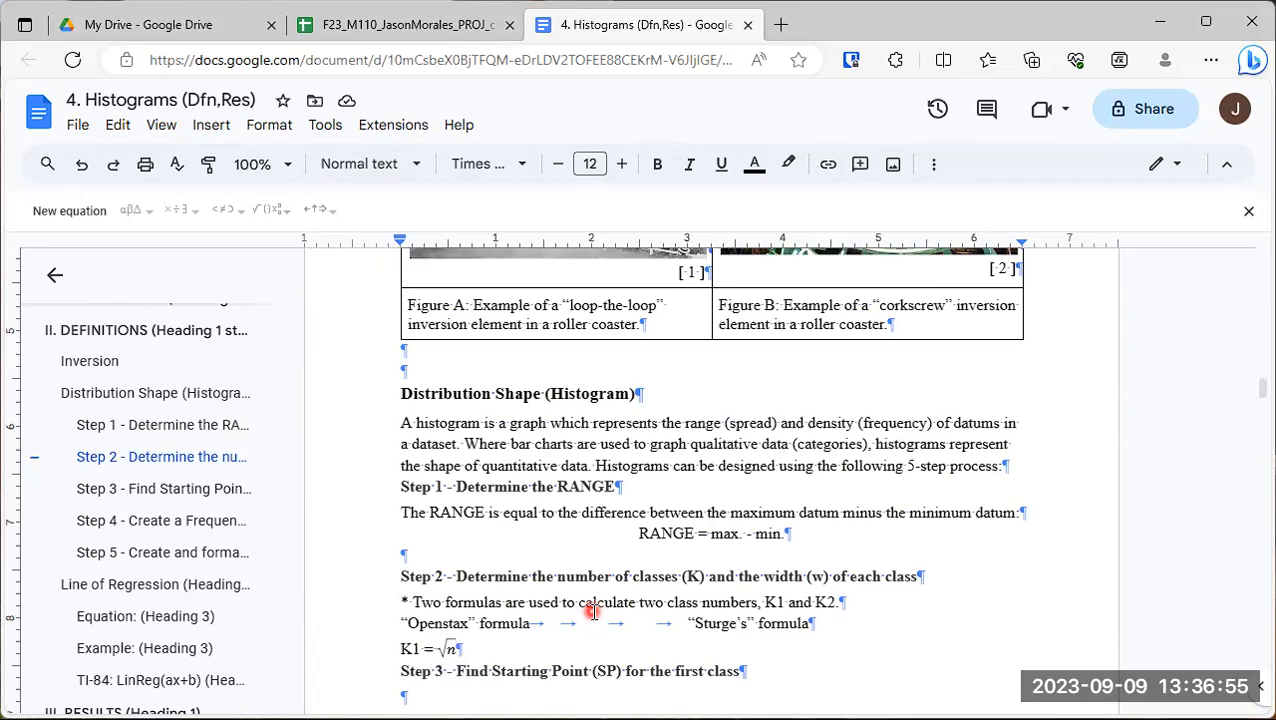
# - On the K1 line, tab across to align under the “Sturge’s” formula label and add "K2 = 1 + 3.32log(n)"
pyautogui.press('Tab')
pyautogui.press('Tab')
pyautogui.press('Tab')
pyautogui.press('Tab')
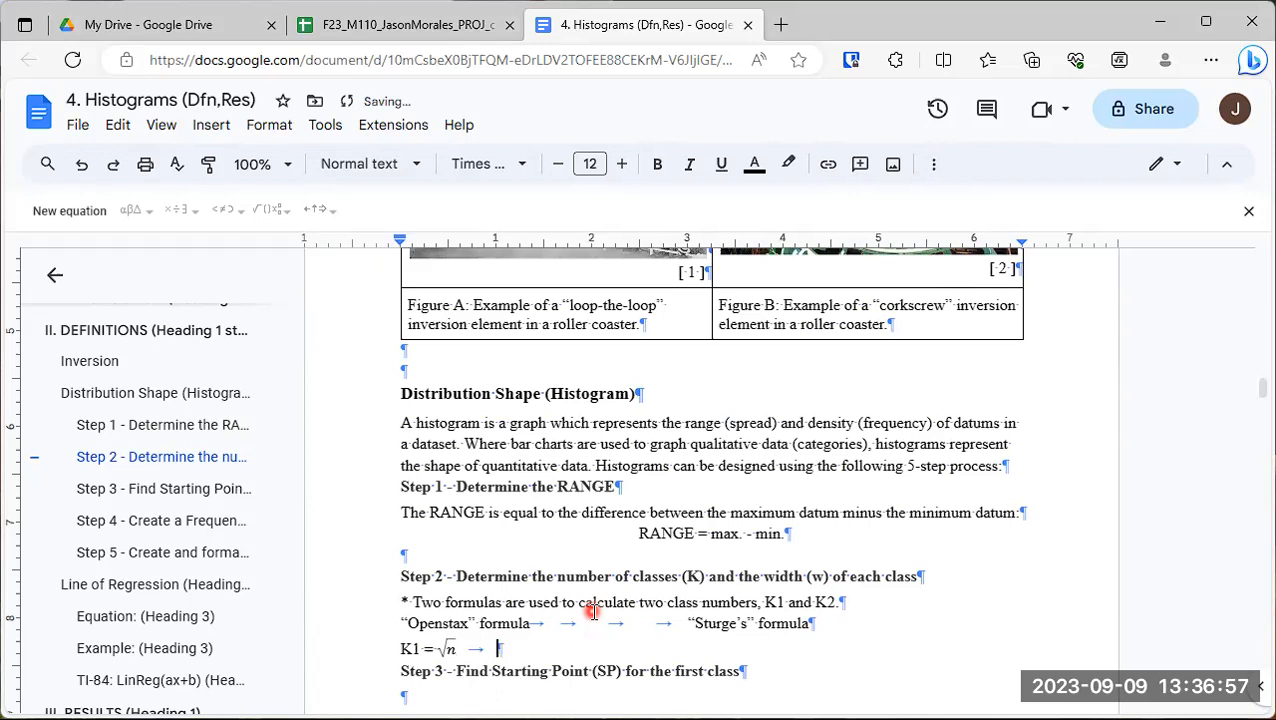
pyautogui.press('Tab')
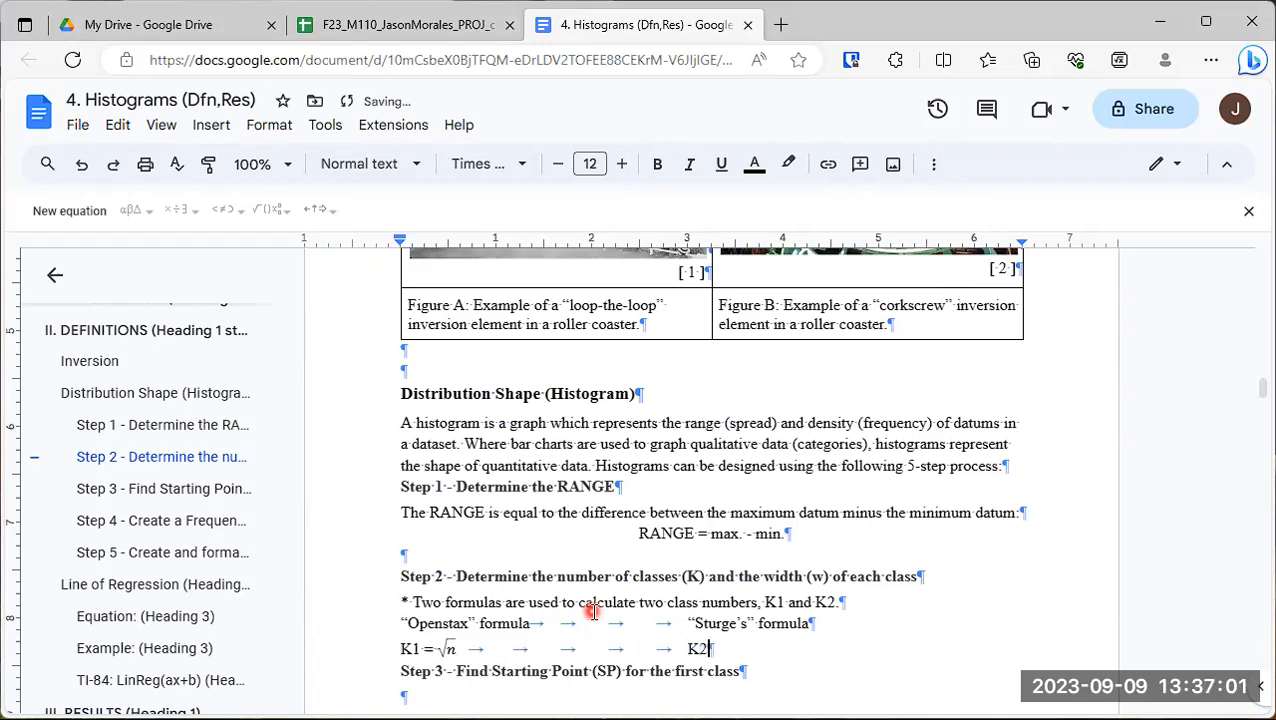
pyautogui.write('K2 = ')
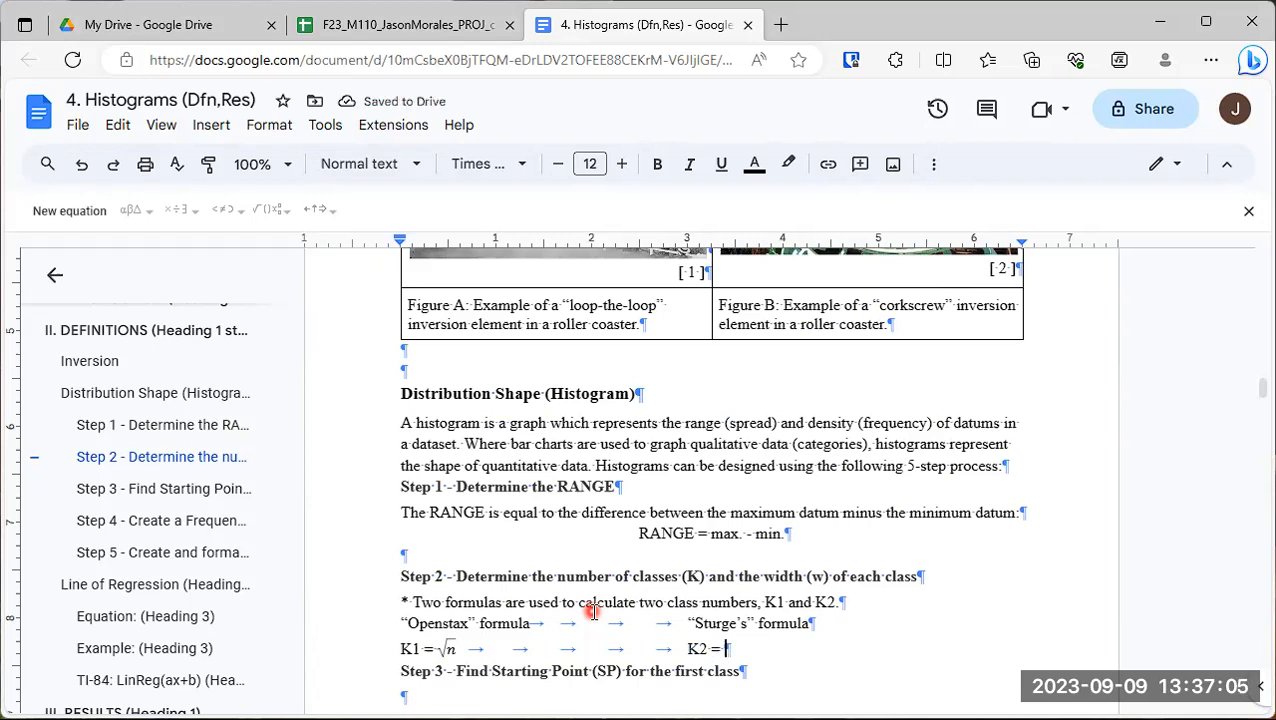
pyautogui.write('1 +')
pyautogui.write('3')
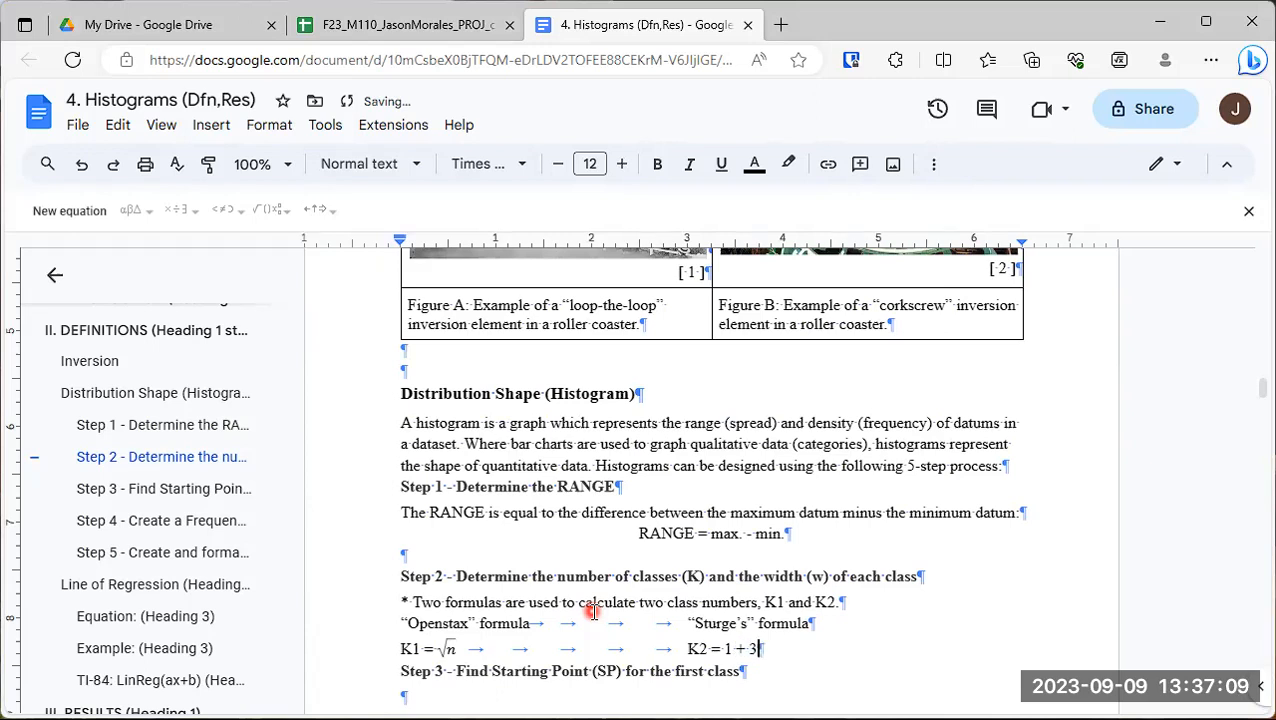
pyautogui.write('.32log(')
pyautogui.write('n)')
pyautogui.press('BackSpace')
pyautogui.write(')')
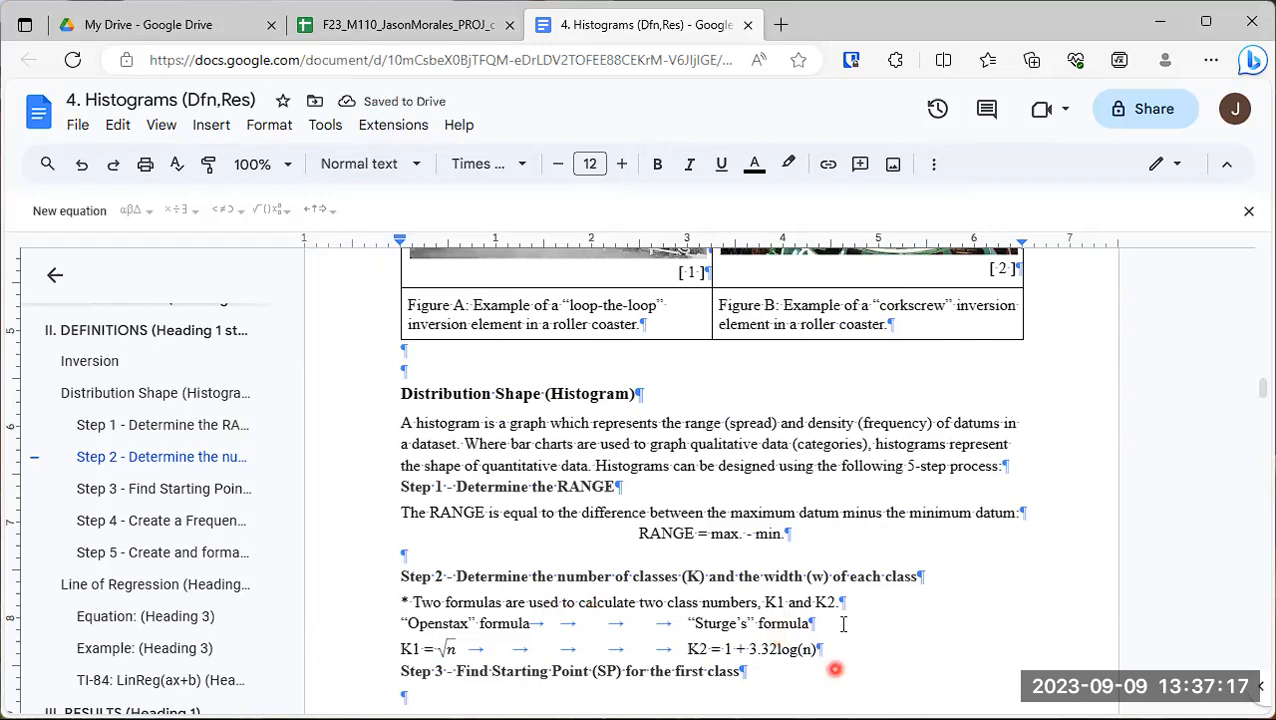
# - Below the K1 and K2 formulas, add the line "where n = sample size = number of datums in the dataset"
pyautogui.click(823, 651)
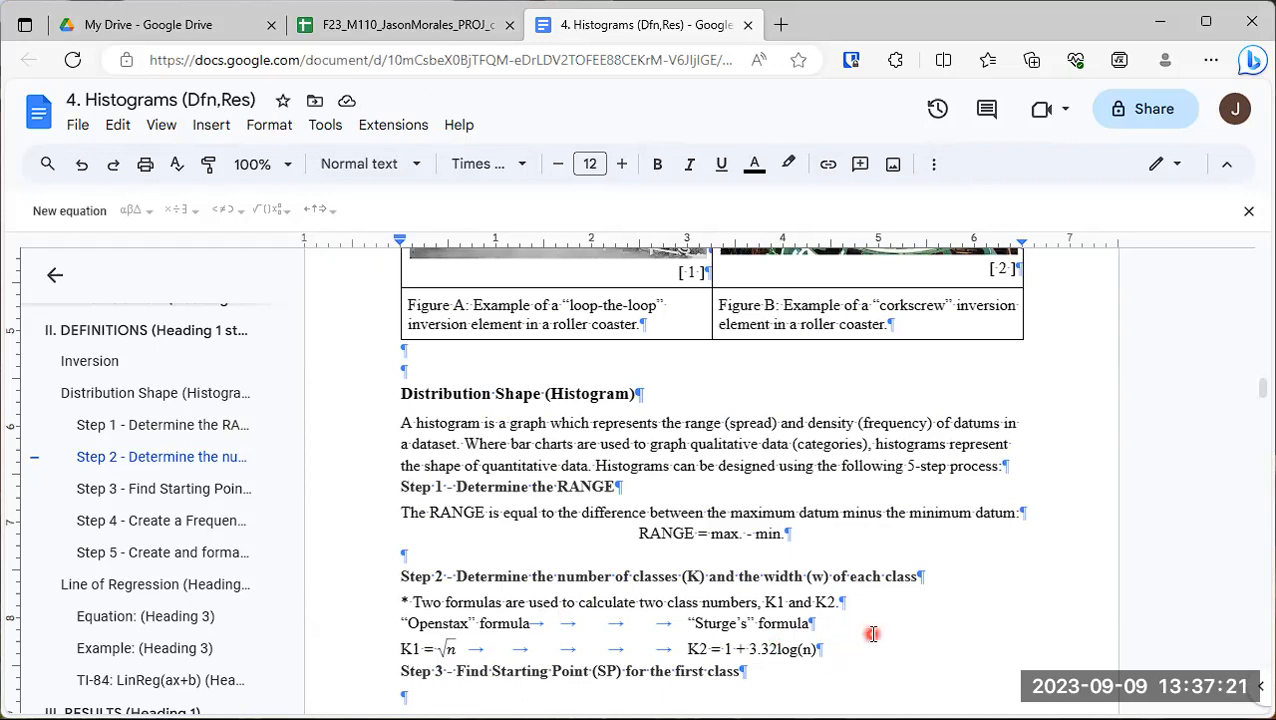
pyautogui.press('Return')
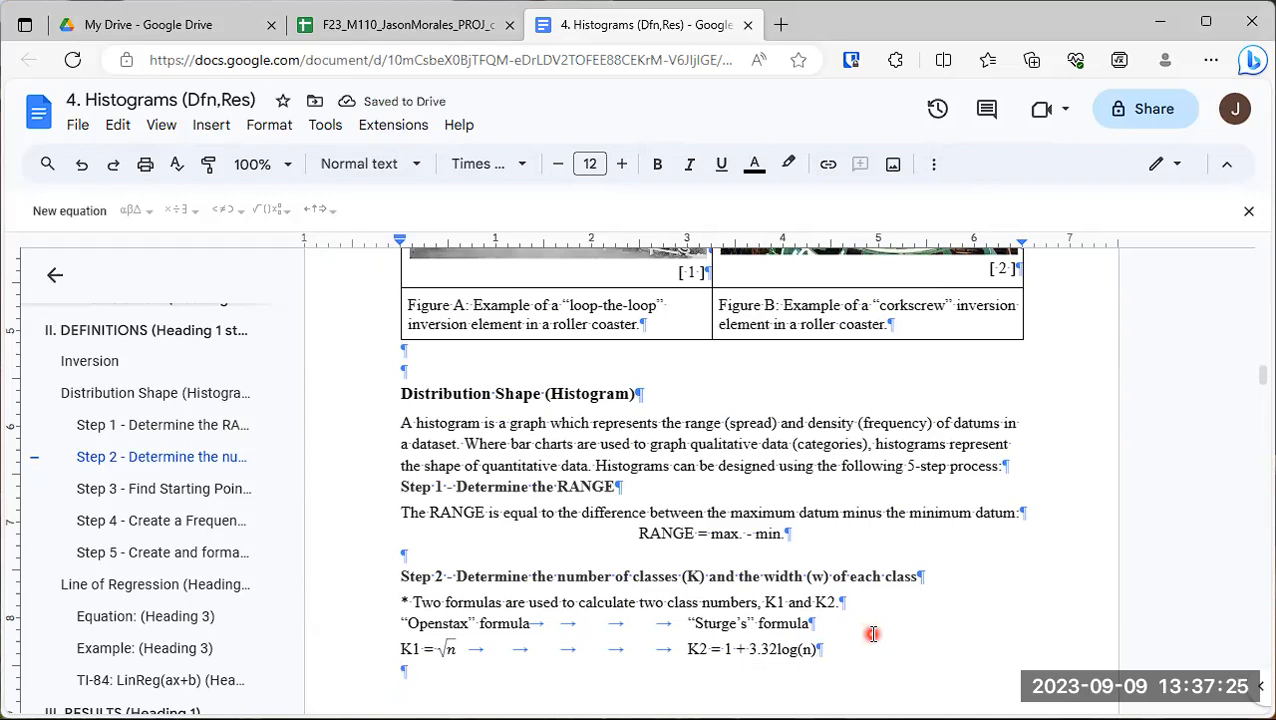
pyautogui.write('where n ')
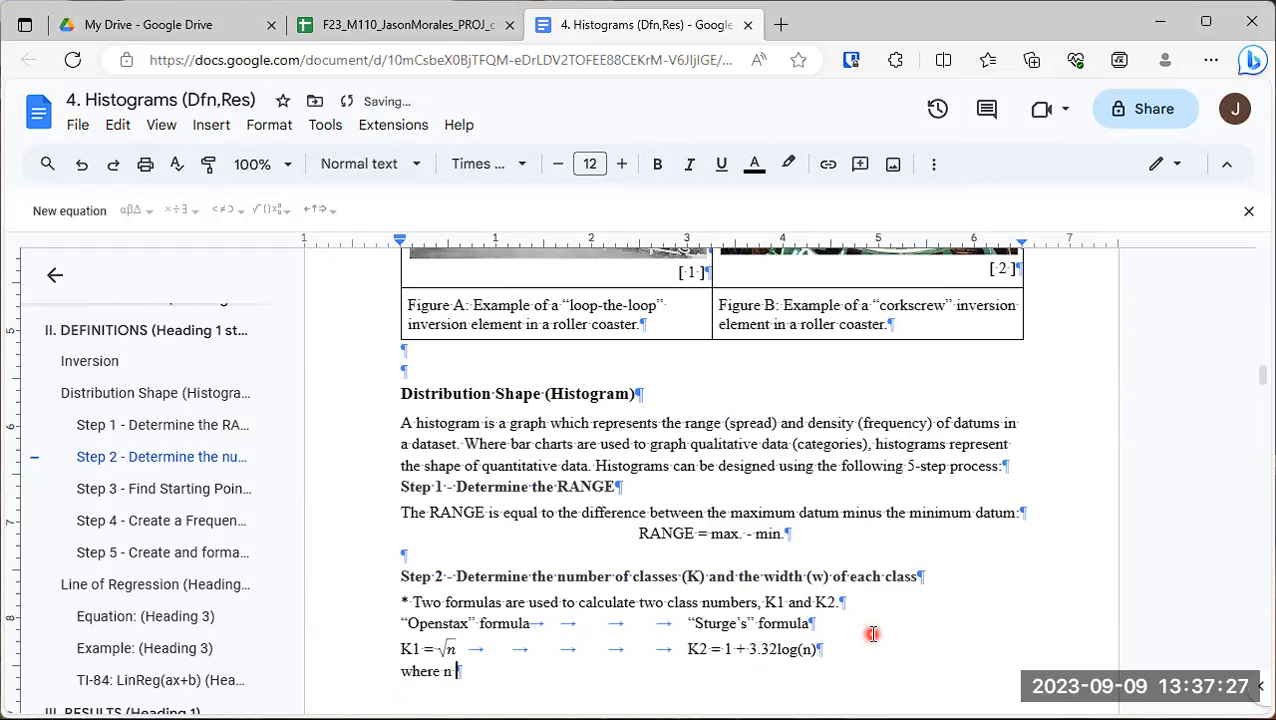
pyautogui.write('= sample si')
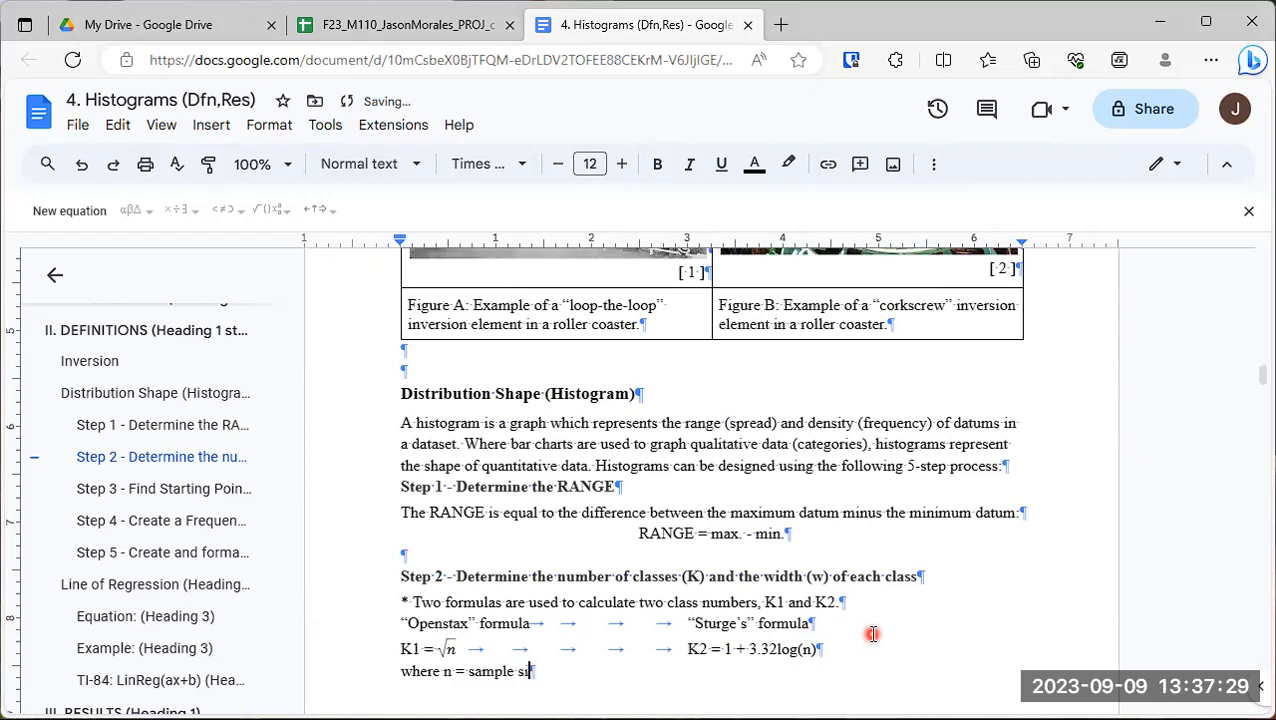
pyautogui.write('ze = ')
pyautogui.write('number')
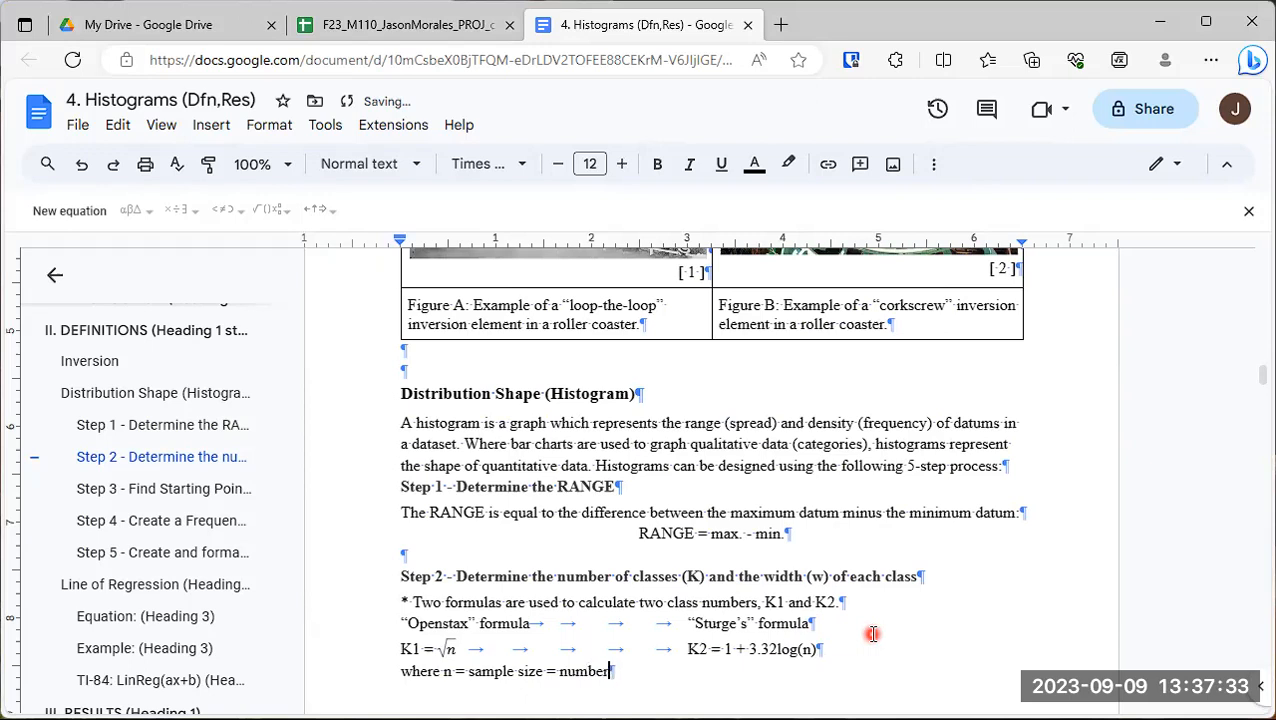
pyautogui.write(' of datums in the dataset')
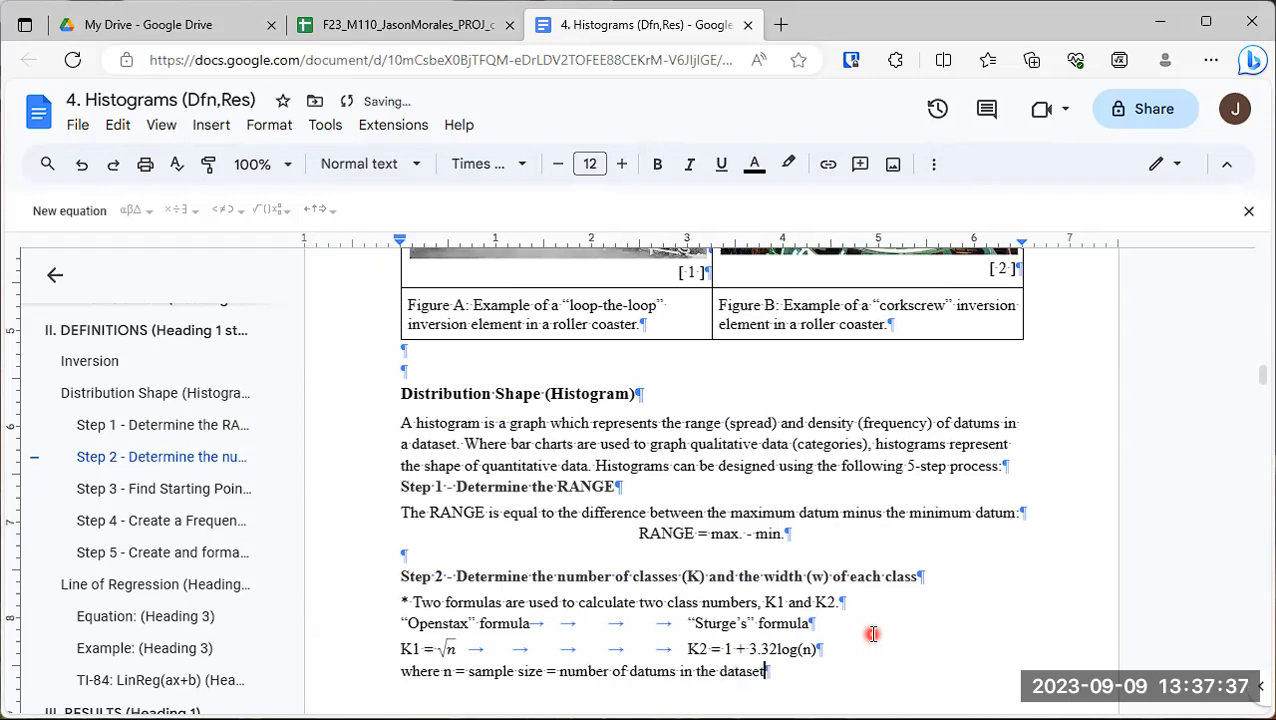
# - Below the sample-size line, add the line "* Next, calculate the widths, w1 and w2, of each class, K1 and K2, respectively:"
pyautogui.scroll(-3, 800, 570)
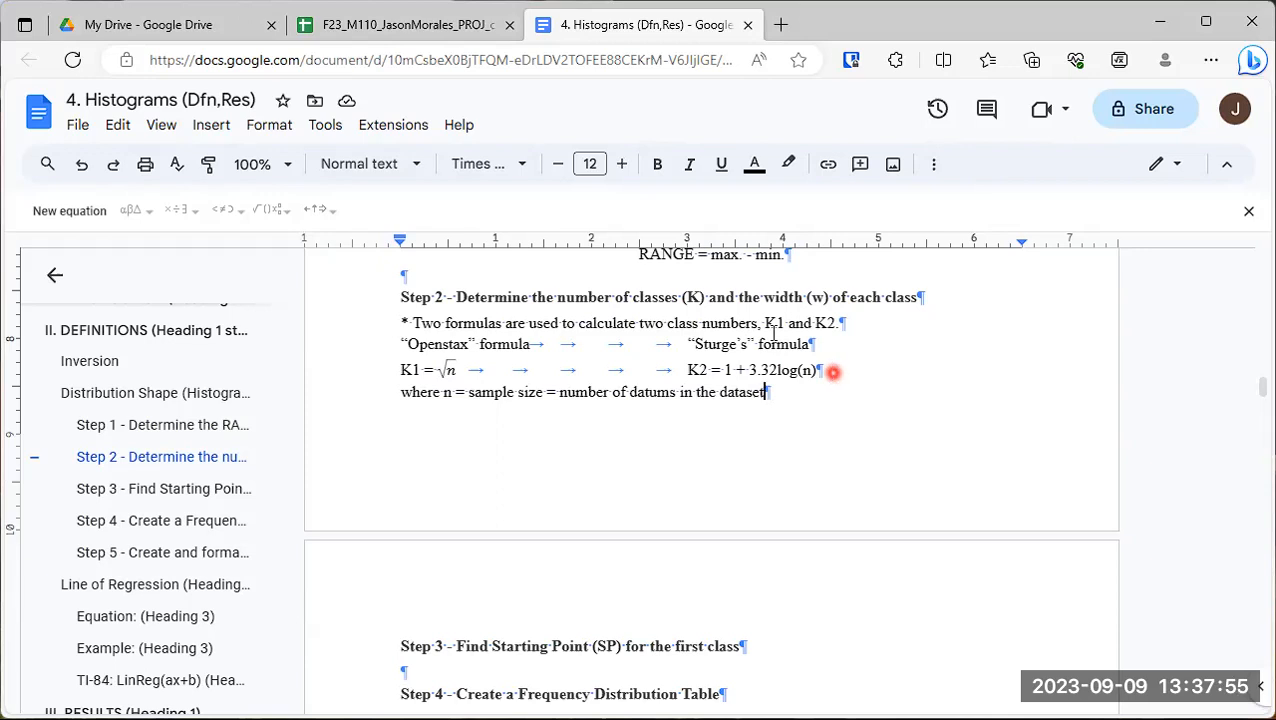
pyautogui.moveTo(401, 370); pyautogui.dragTo(416, 370)
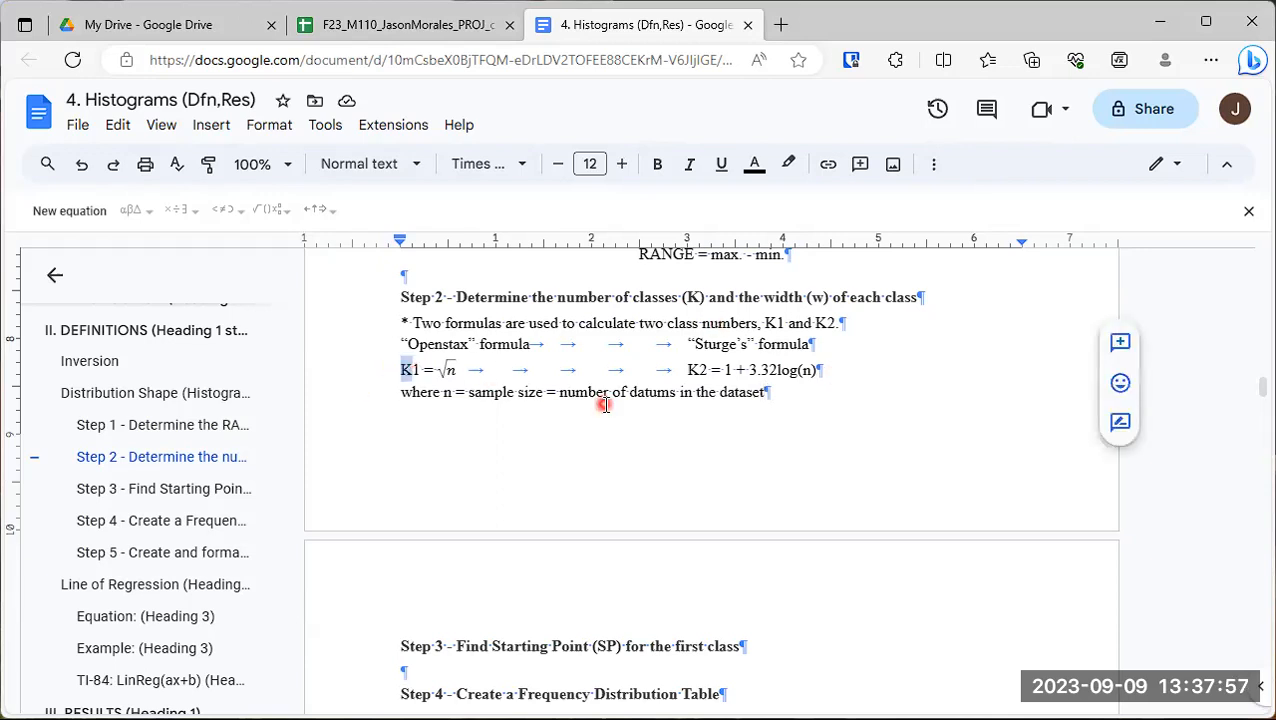
pyautogui.moveTo(688, 370); pyautogui.dragTo(708, 370)
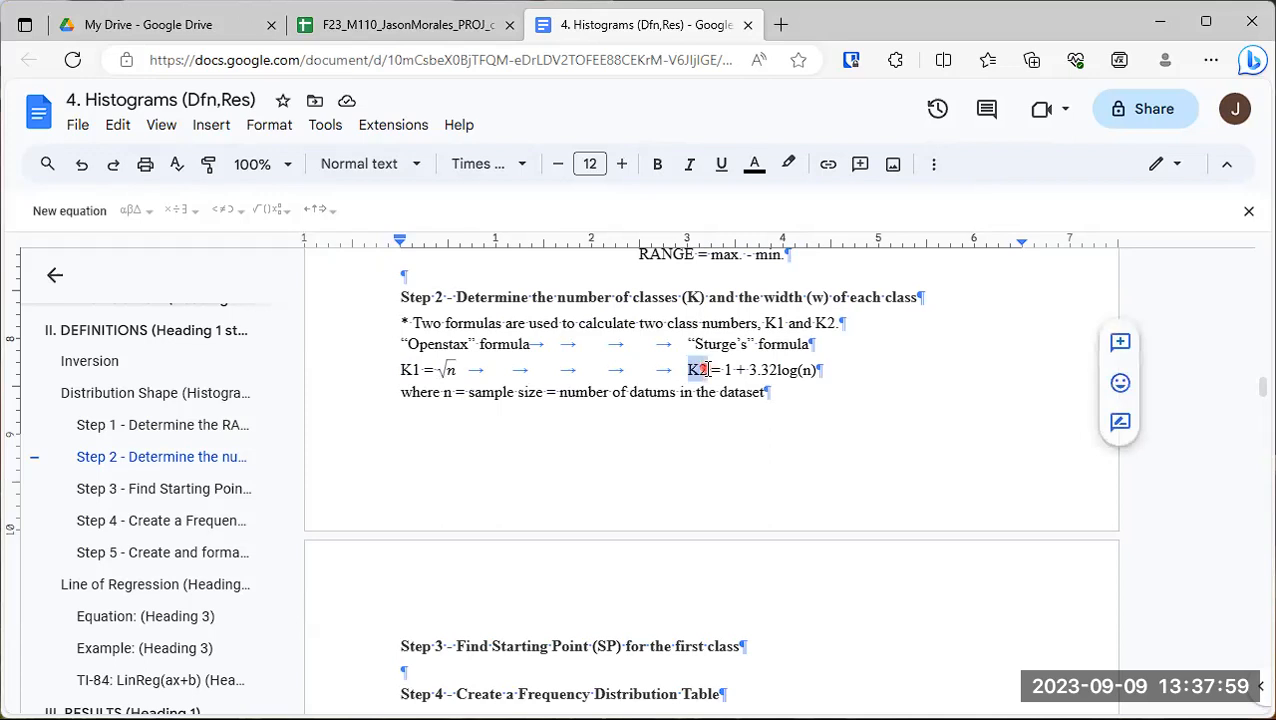
pyautogui.click(618, 402)
pyautogui.moveTo(782, 403); pyautogui.dragTo(829, 388)
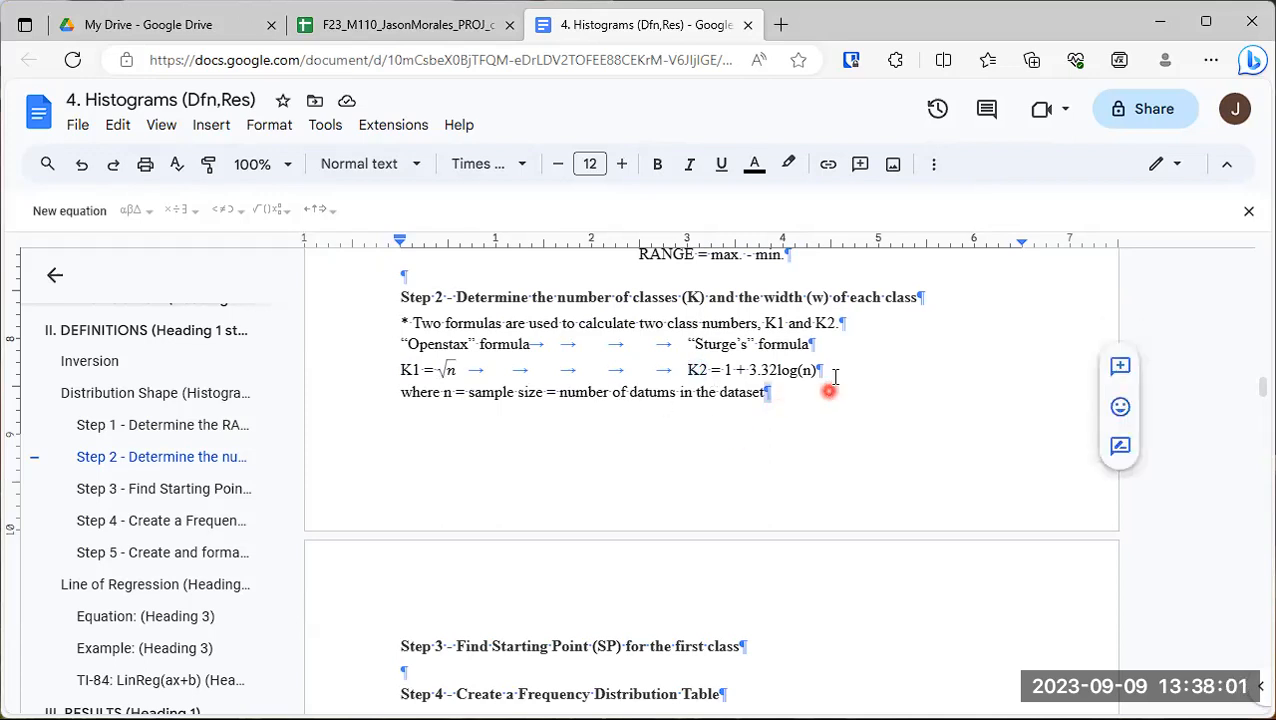
pyautogui.press('Return')
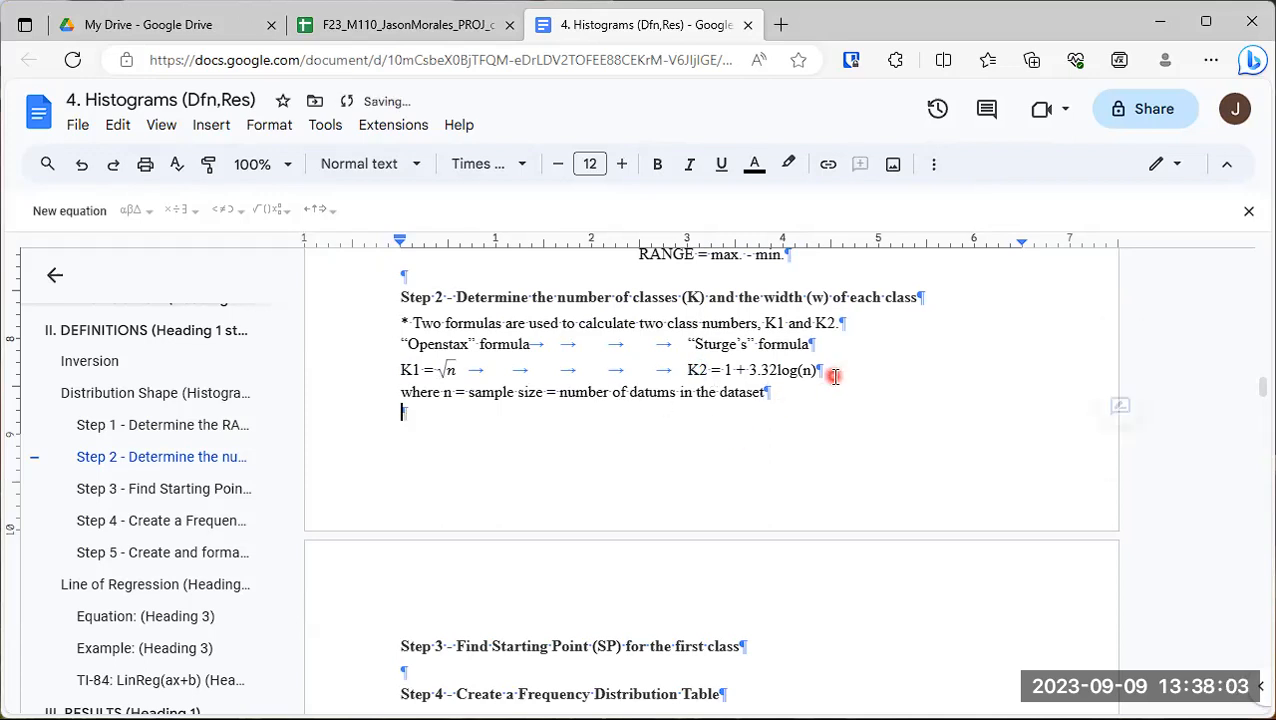
pyautogui.write('*')
pyautogui.hotkey('ctrl', 'z')
pyautogui.write('Ne')
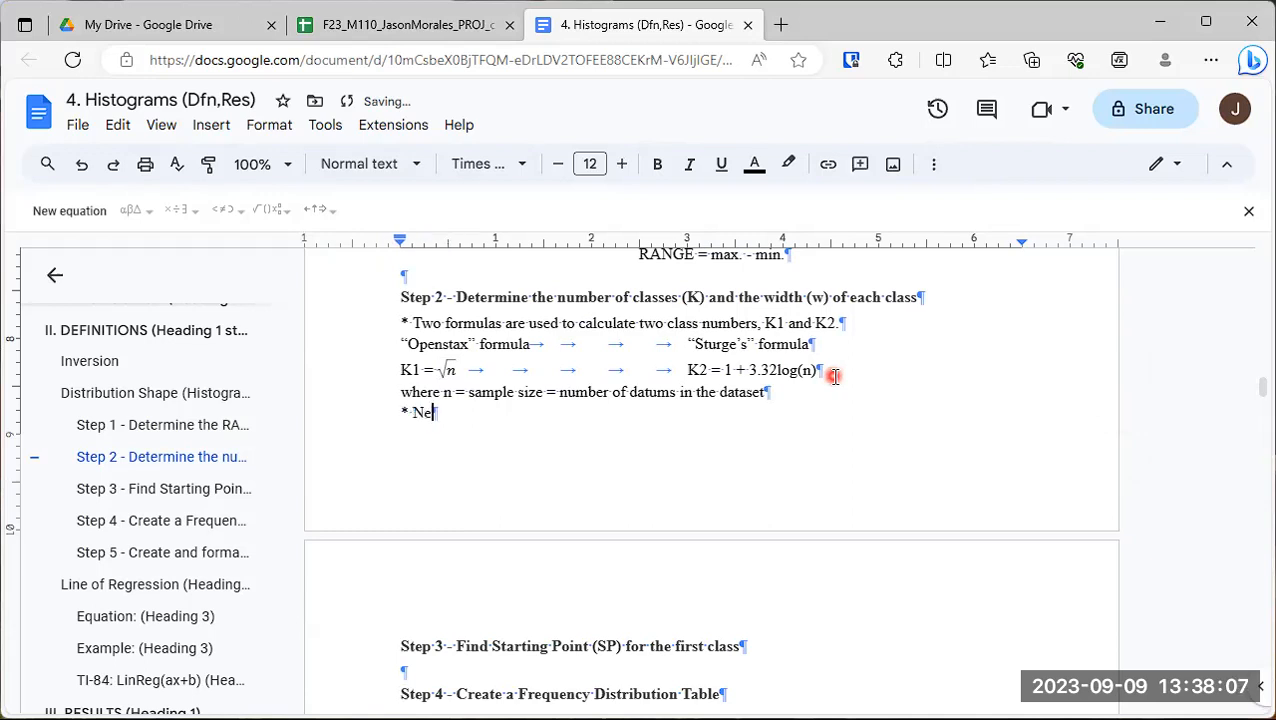
pyautogui.write('xt, calculate the widths')
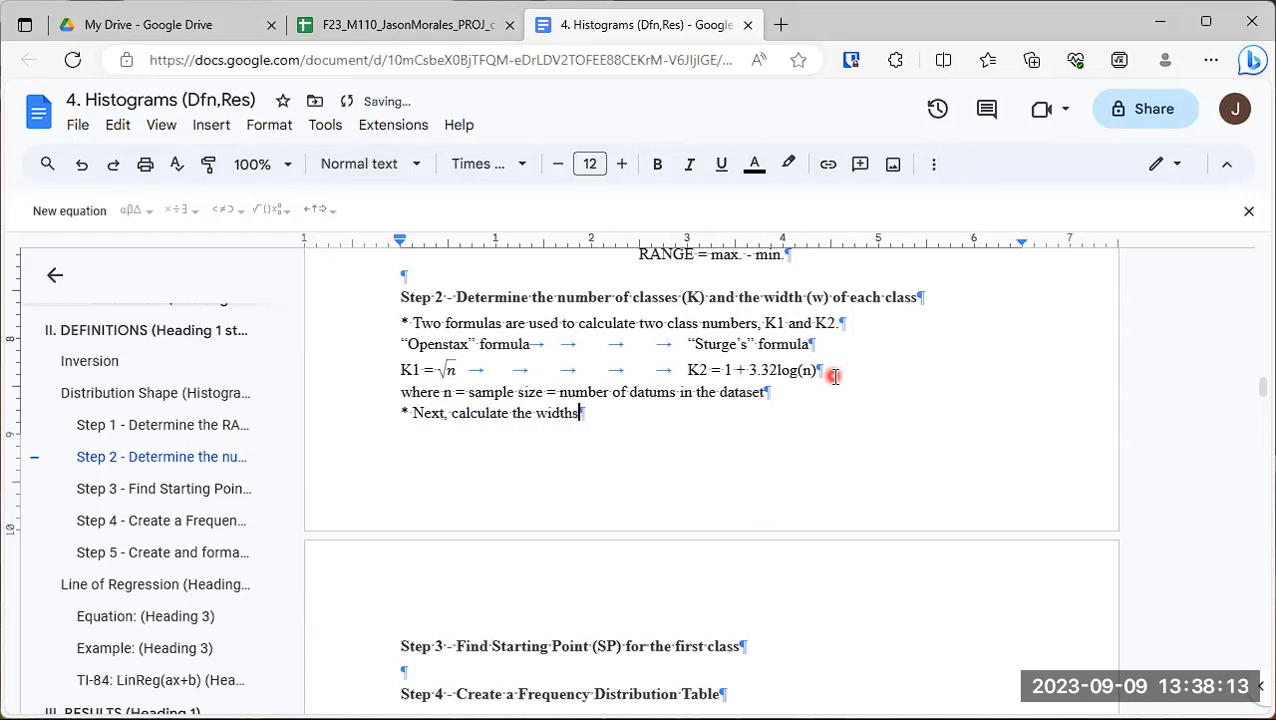
pyautogui.write(', w1 and w2')
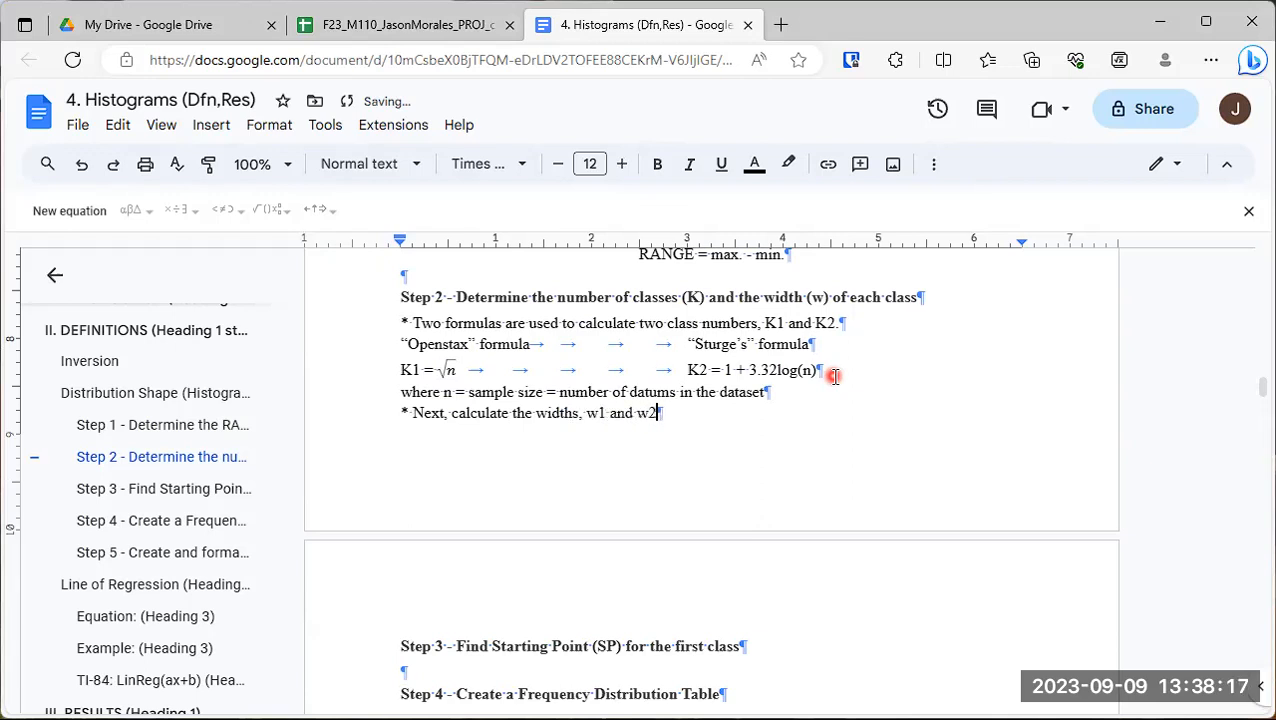
pyautogui.write(', of each c')
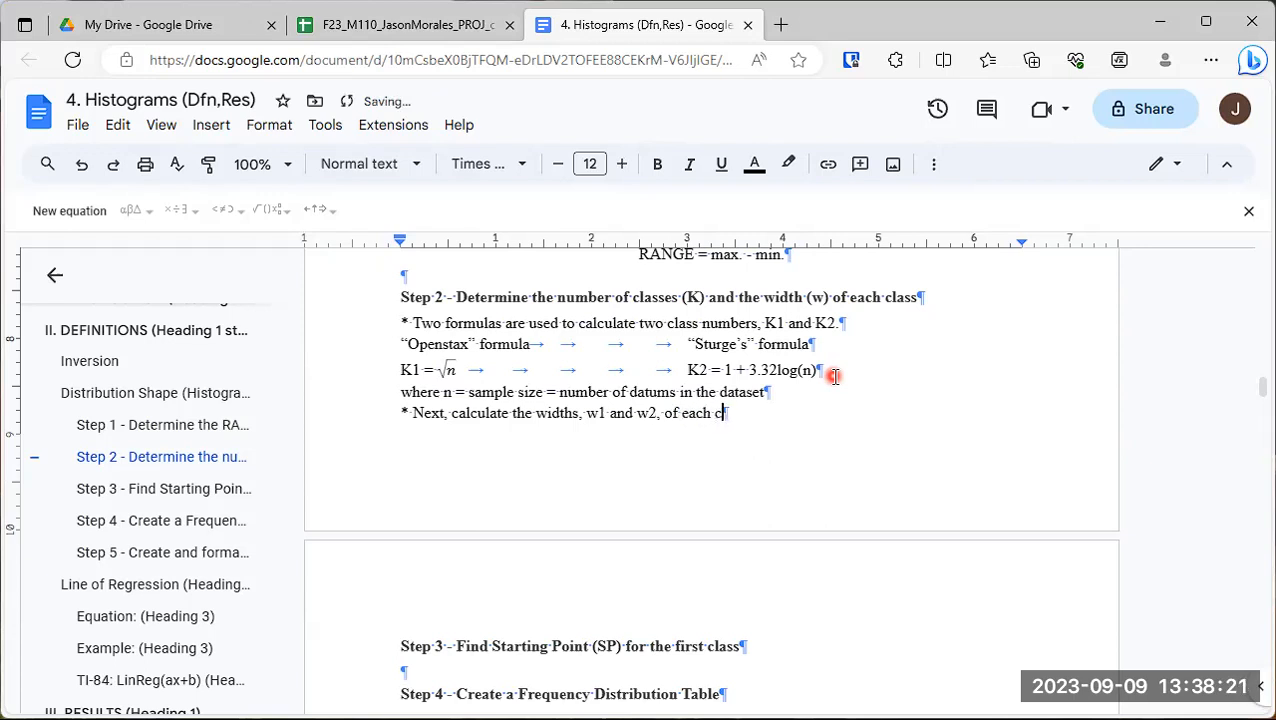
pyautogui.write('lass, K1 and K2')
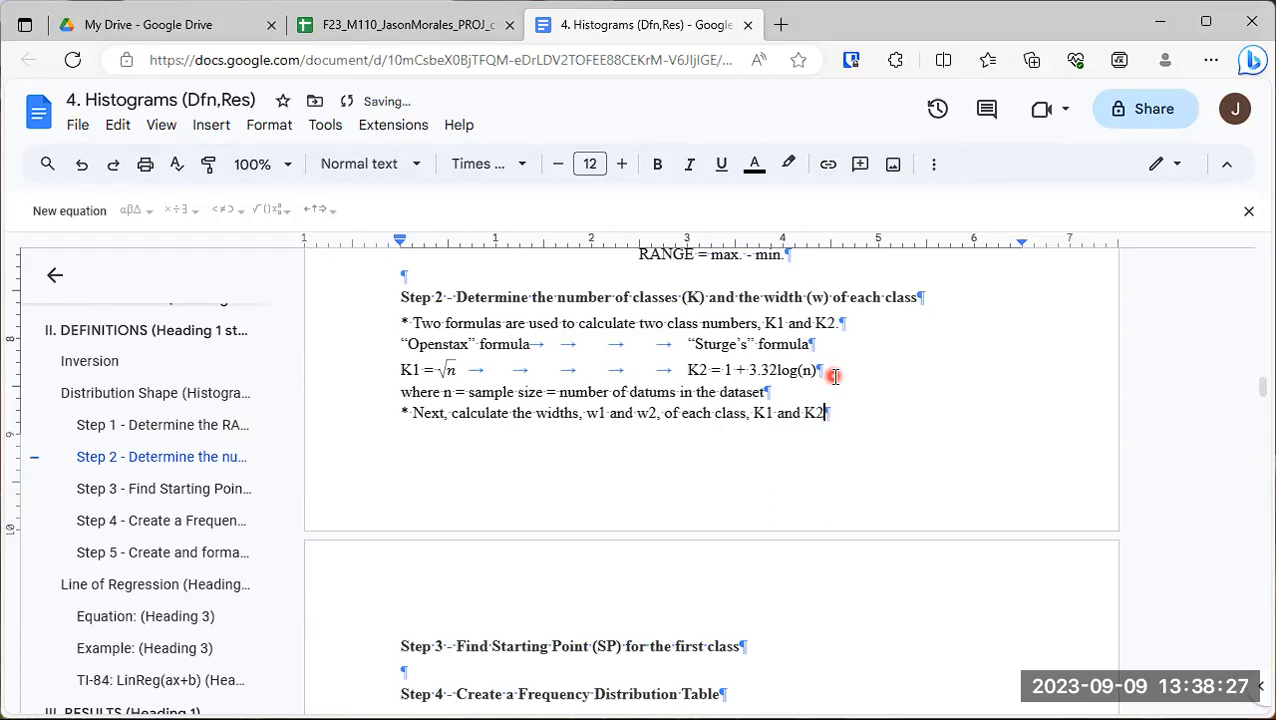
pyautogui.write(', respectiv')
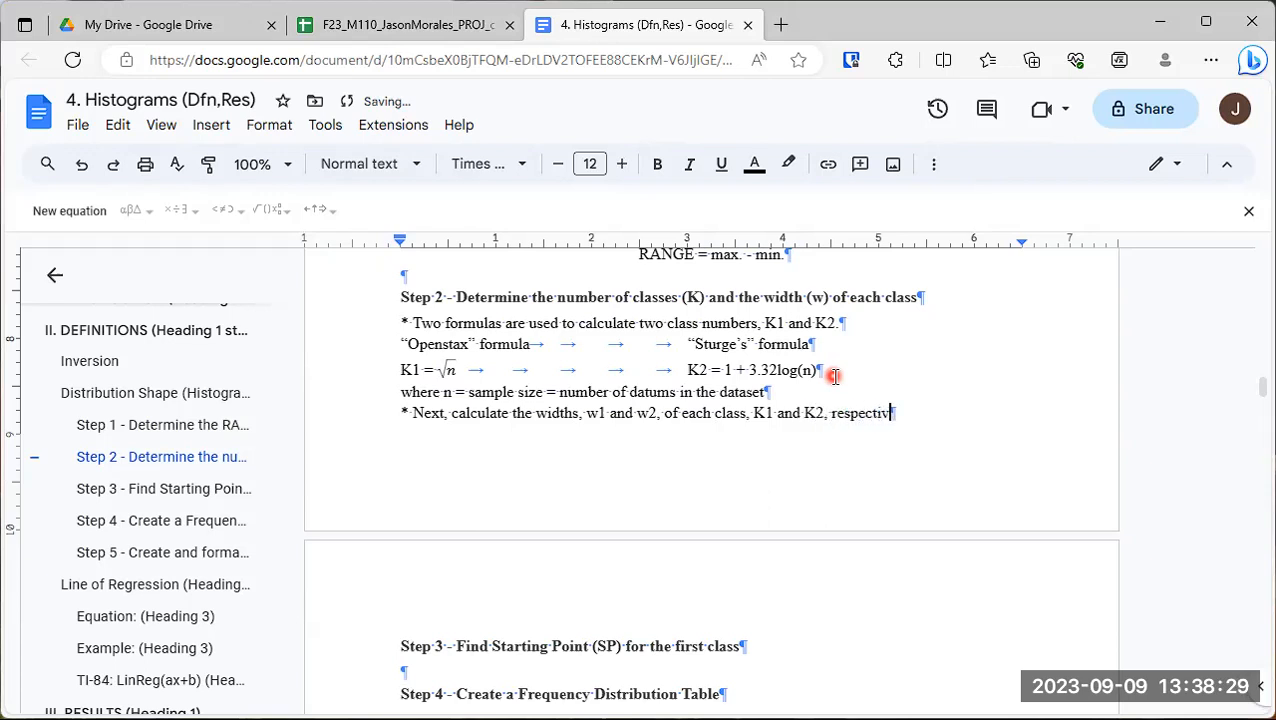
pyautogui.write('ely:')
# - On a new line, write "K1w1 > RANGE" under the Openstax formulas and, tabbed across to the Sturge’s column, "K2w2 > RANGE"
pyautogui.press('Return')
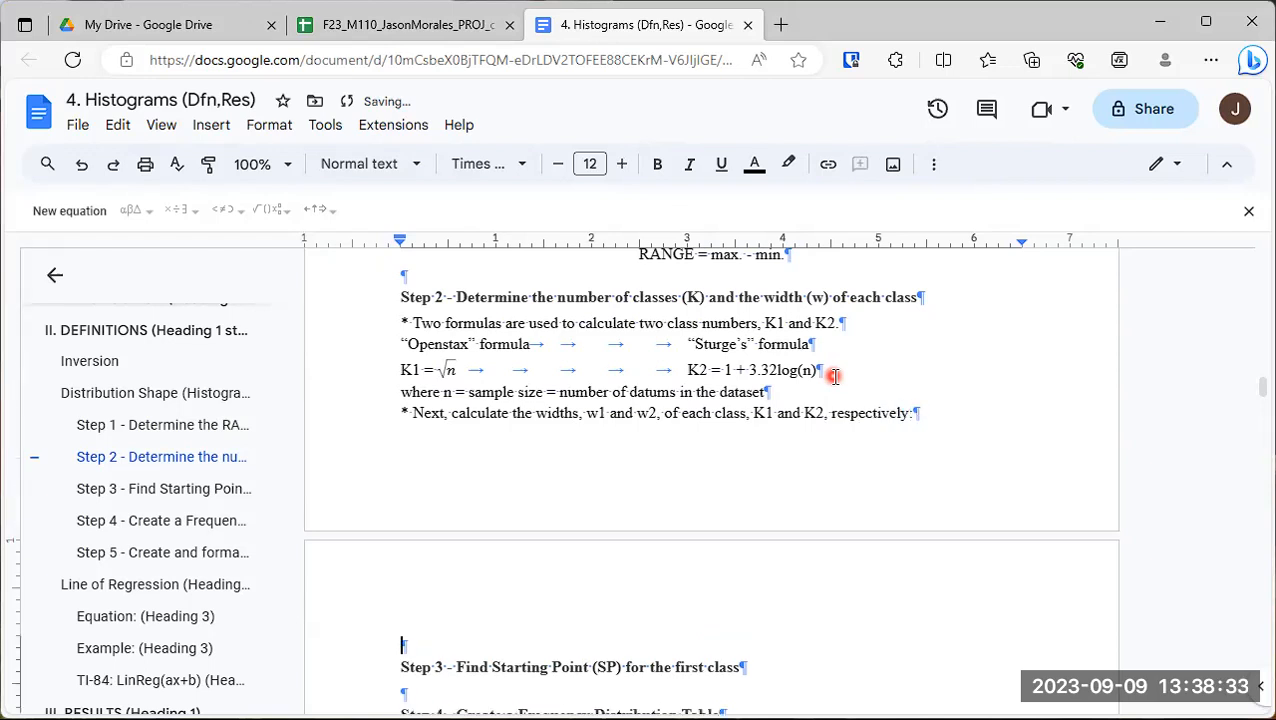
pyautogui.write('K1w1')
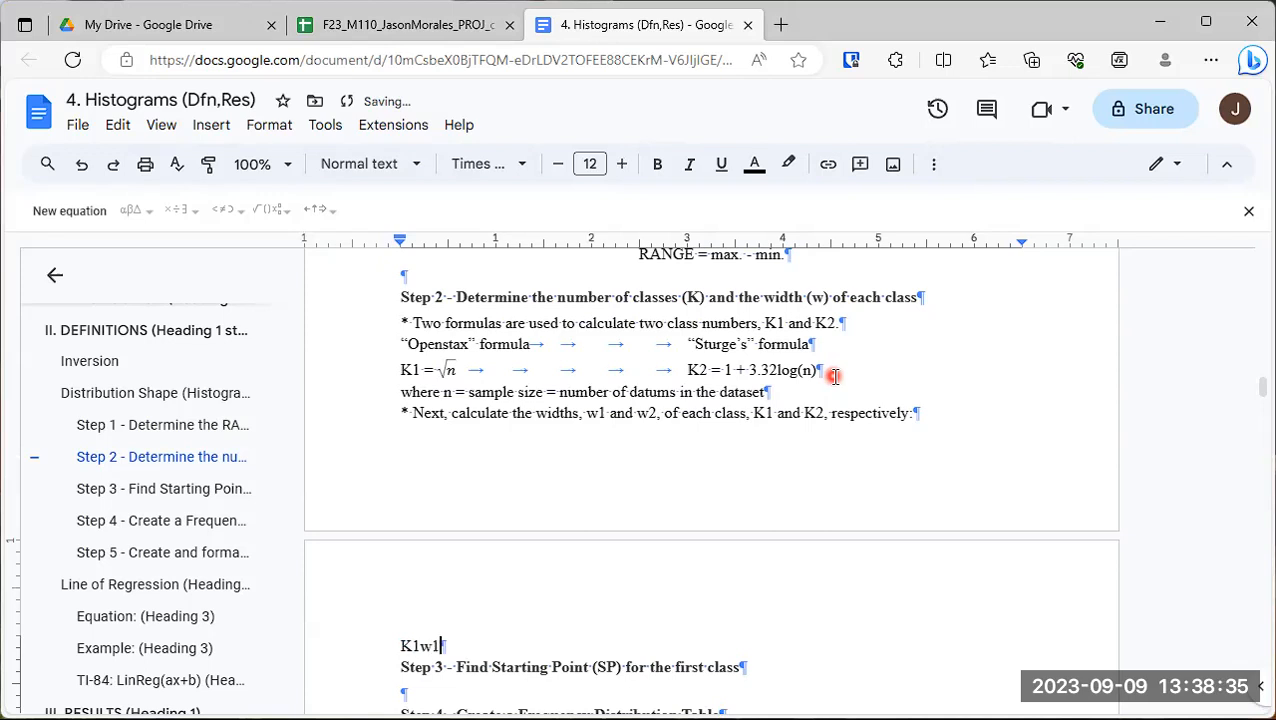
pyautogui.write(' > RANGE')
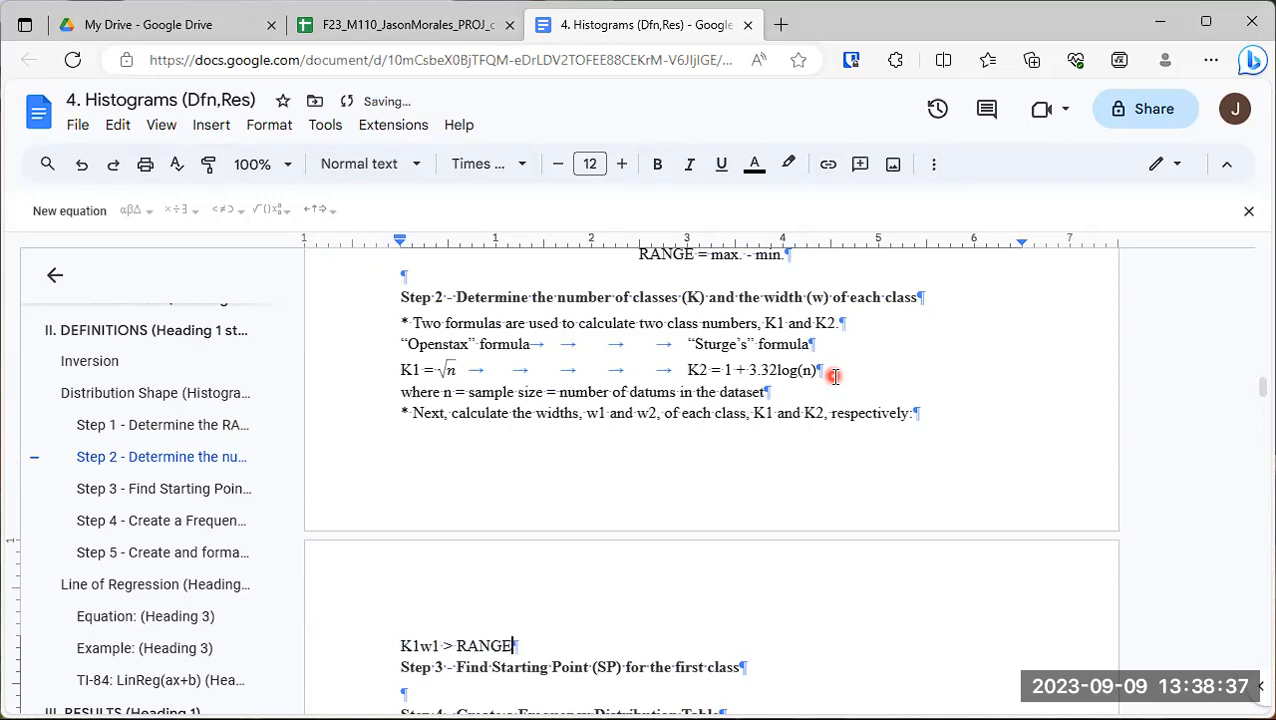
pyautogui.press('Tab')
pyautogui.press('Tab')
pyautogui.press('Tab')
pyautogui.press('Tab')
pyautogui.write('K2w2 > RANGE')
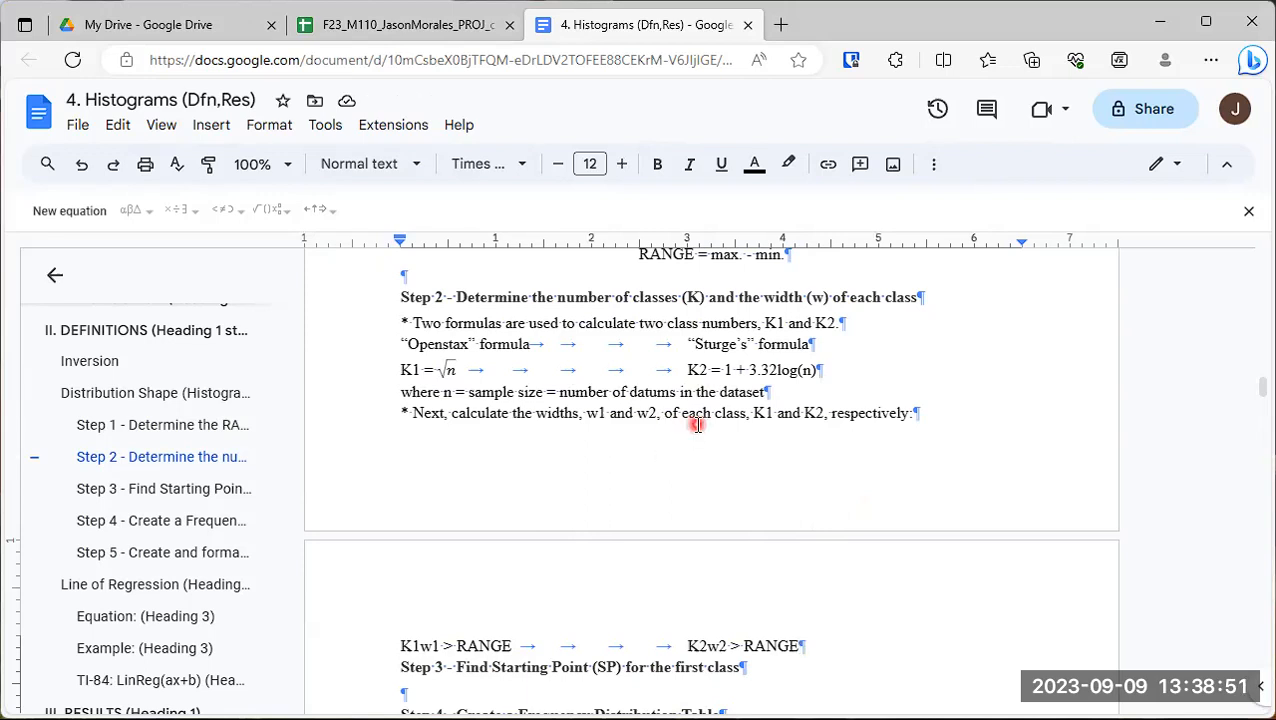
# - Below the "K1w1 > RANGE" line, add blank lines and write the solved width inequality "w1 > RANGE / K1"
pyautogui.press('Return')
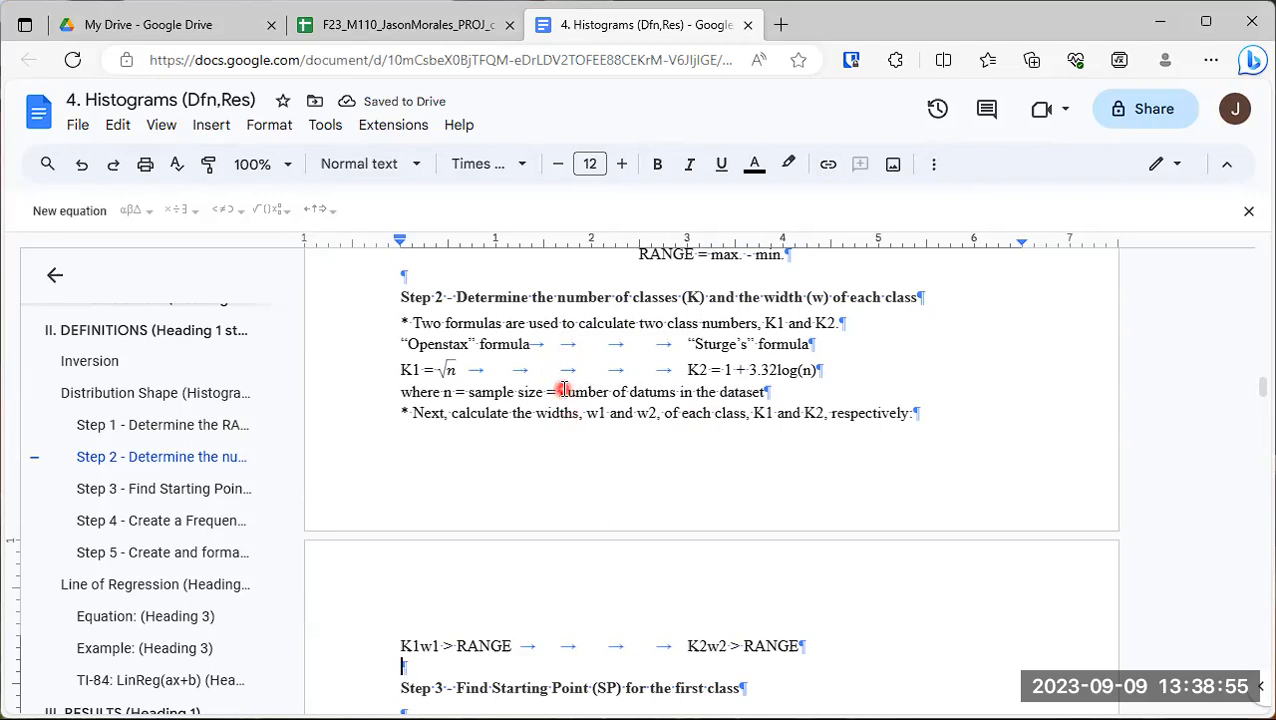
pyautogui.scroll(3, 560, 400)
pyautogui.scroll(-1, 651, 479)
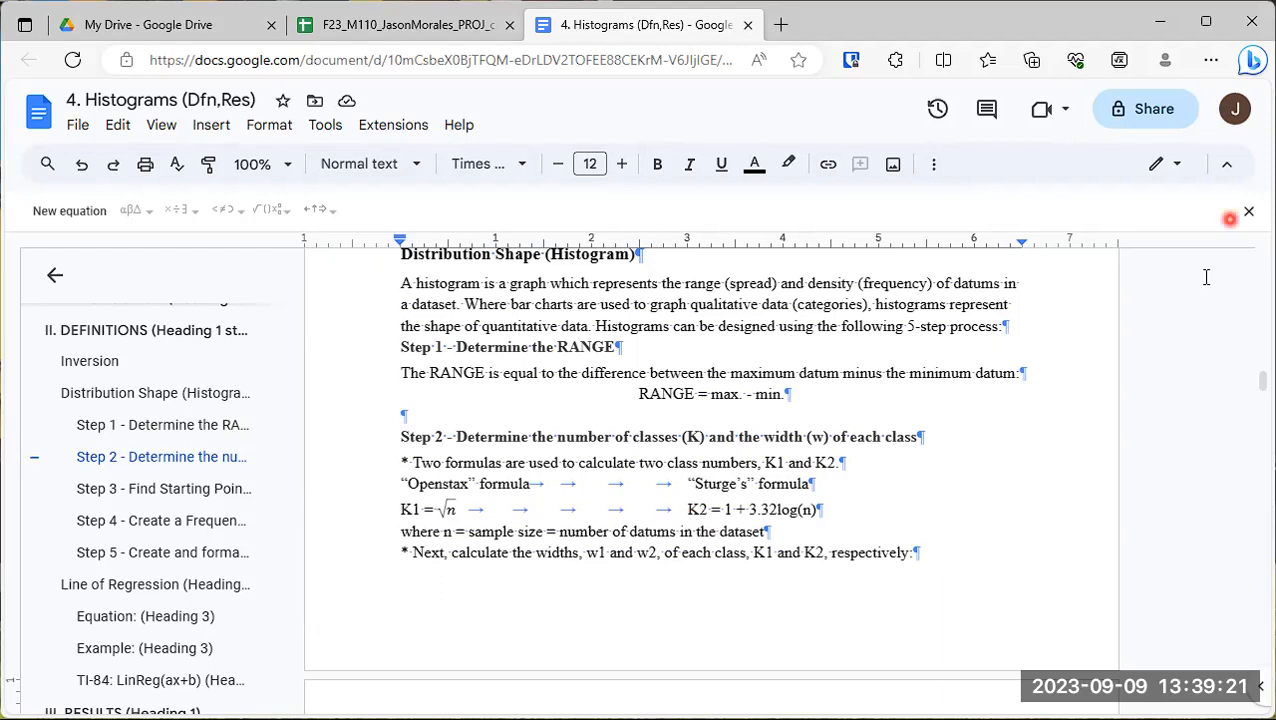
pyautogui.moveTo(1002, 320); pyautogui.dragTo(395, 289)
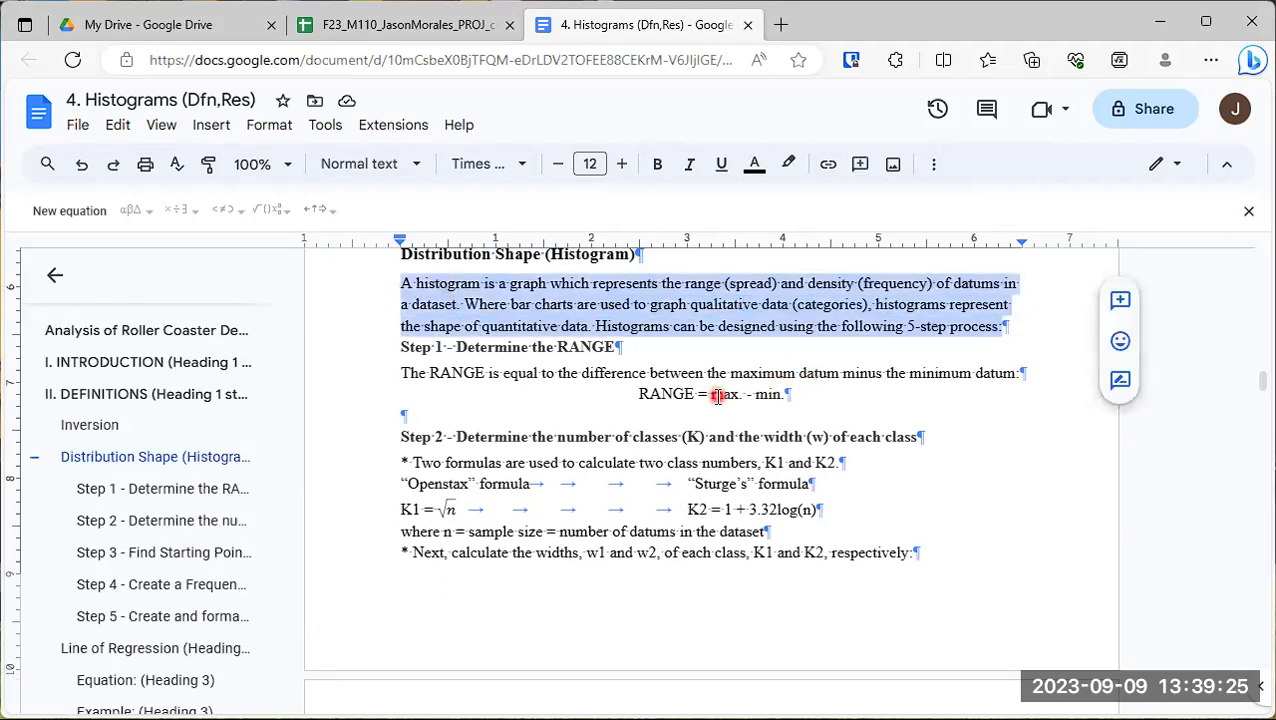
pyautogui.click(659, 377)
pyautogui.scroll(-6, 659, 377)
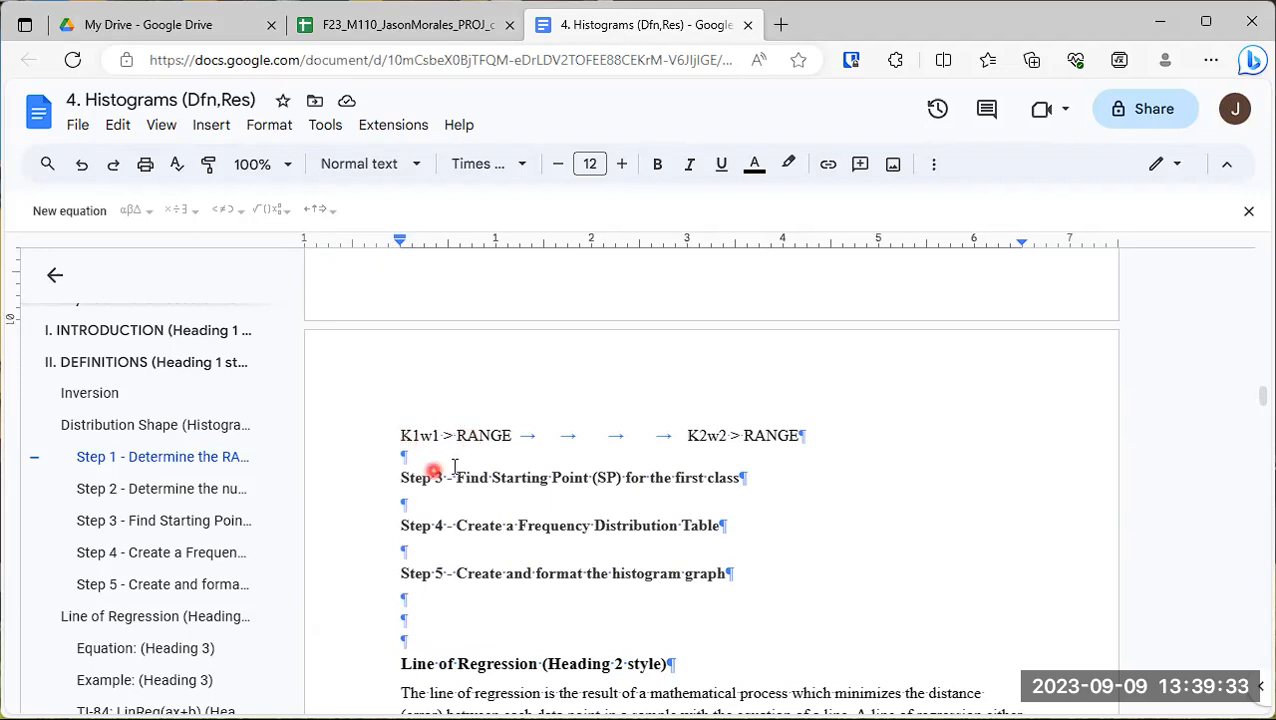
pyautogui.click(838, 442)
pyautogui.click(803, 437)
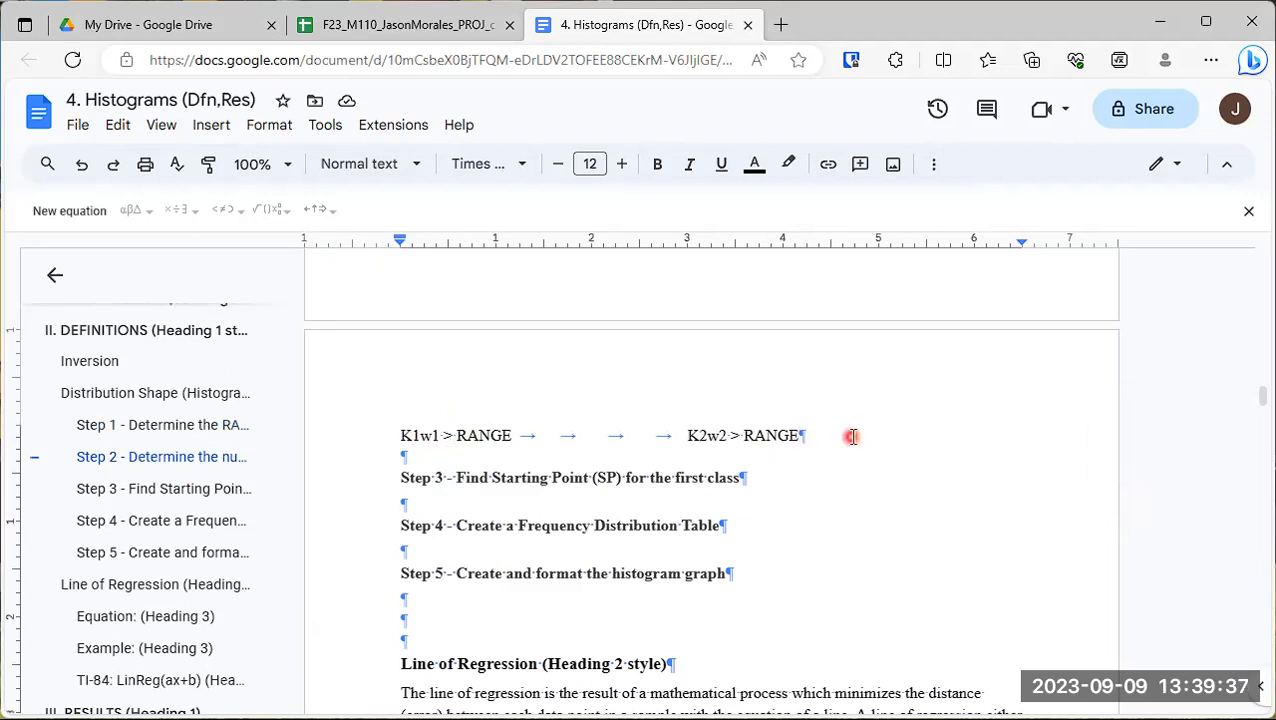
pyautogui.press('Return')
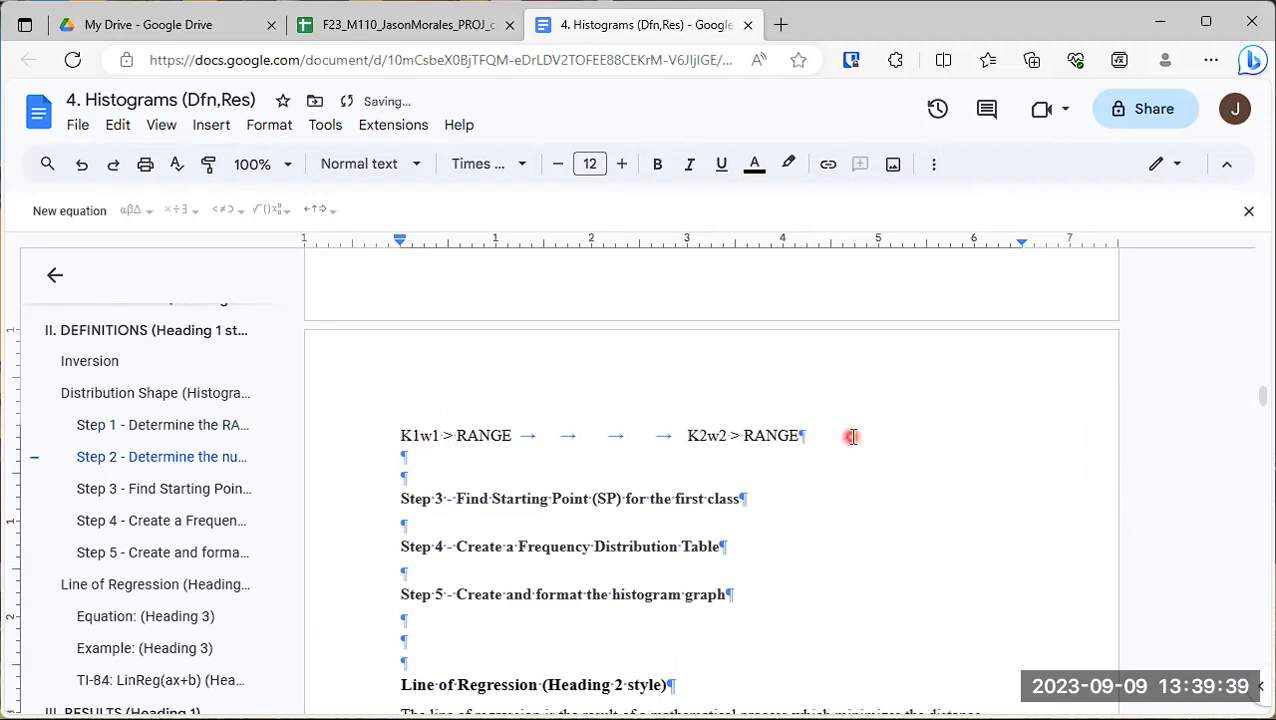
pyautogui.write('w1 >')
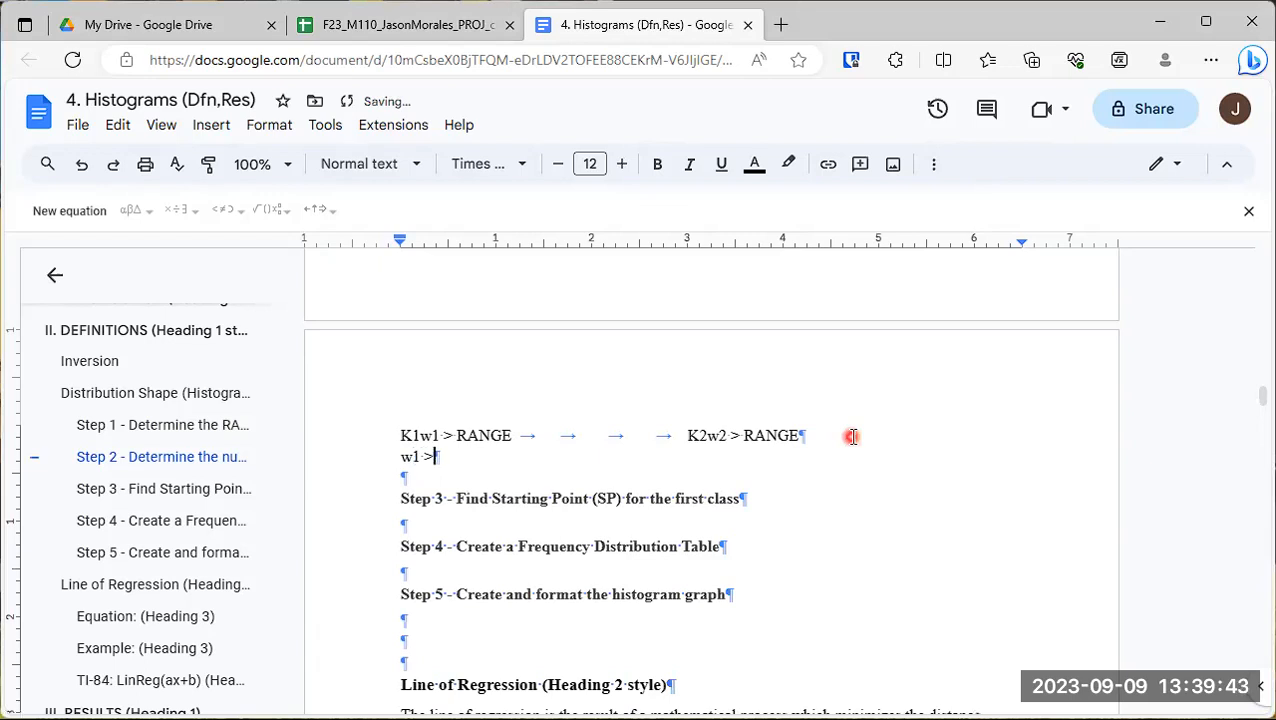
pyautogui.write(' RANGE / K1')
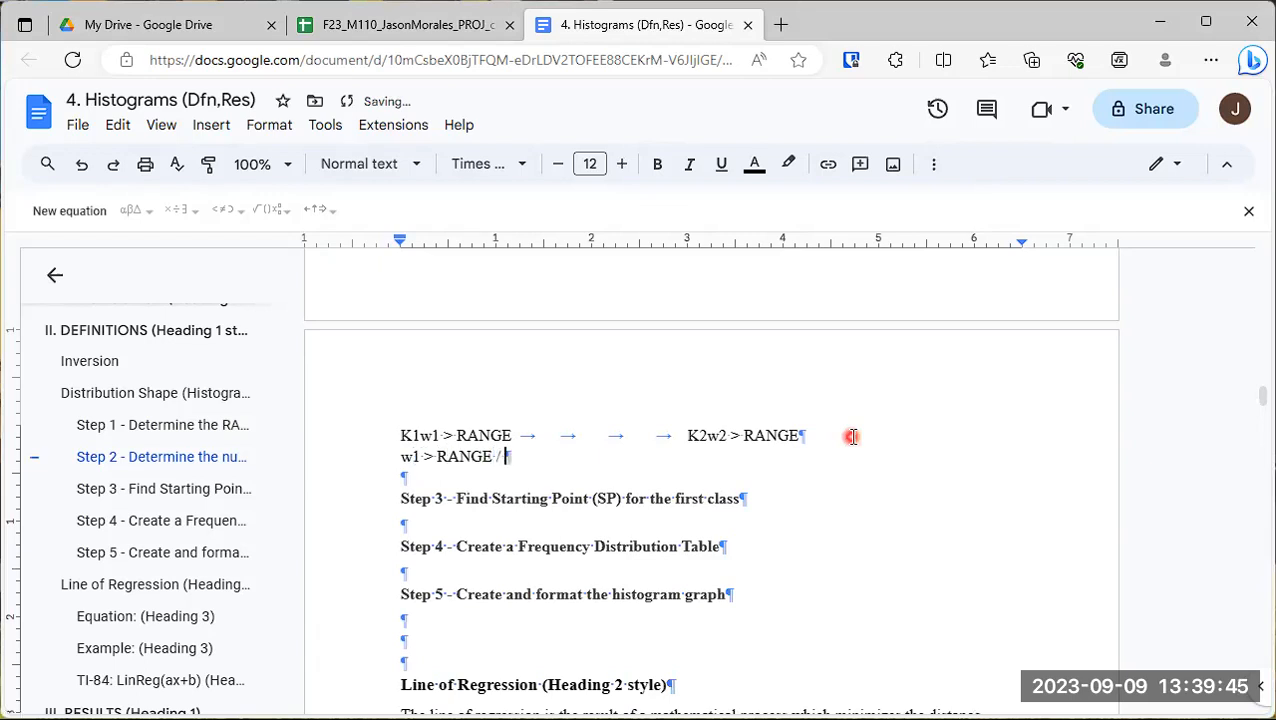
# - Tab across on the w1 line to align with the K2w2 inequality, write "w2 > RANGE / K2", and start a new line
pyautogui.press('Tab')
pyautogui.press('Tab')
pyautogui.press('Tab')
pyautogui.press('Tab')
pyautogui.write('w2')
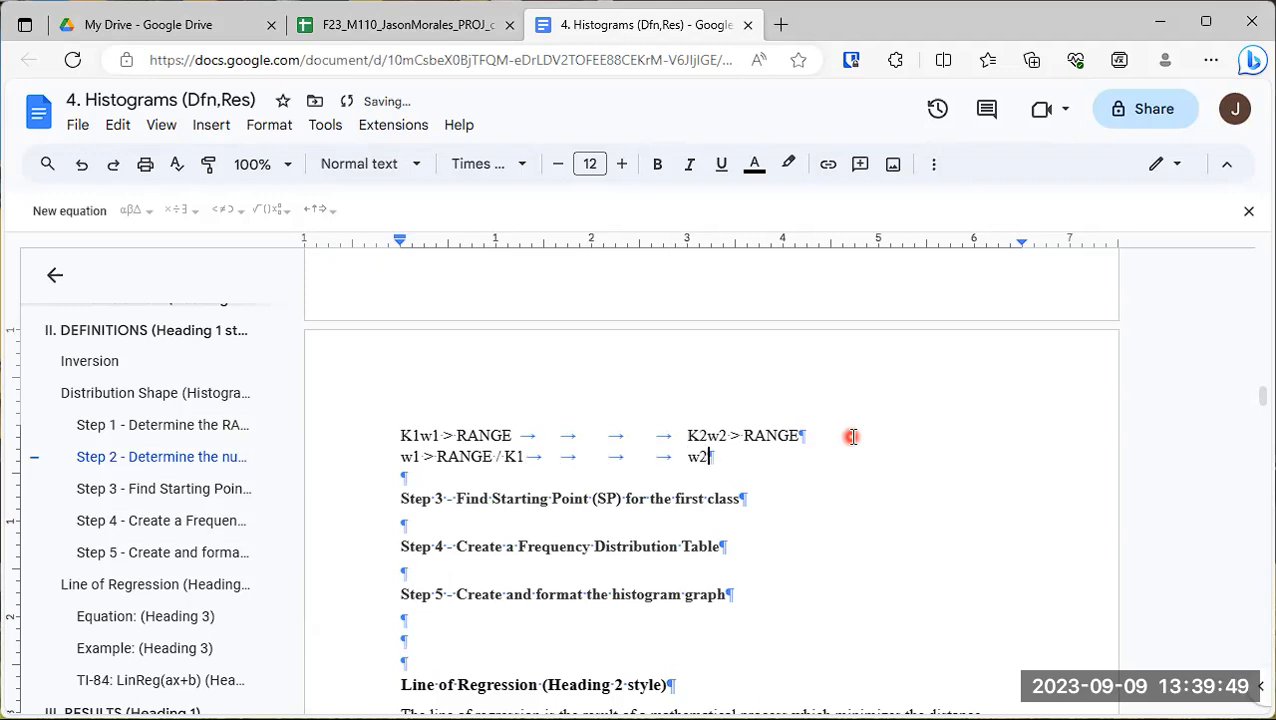
pyautogui.write(' > RANGE / K')
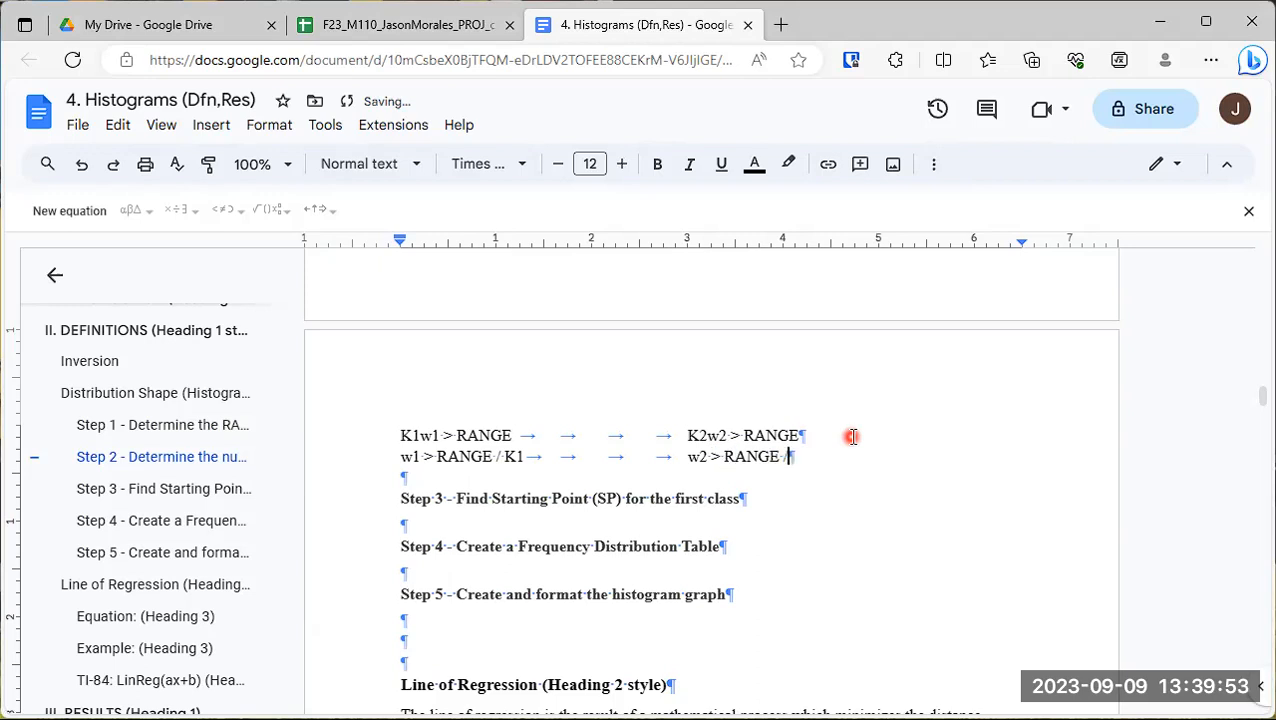
pyautogui.write('@')
pyautogui.press('BackSpace')
pyautogui.write('2')
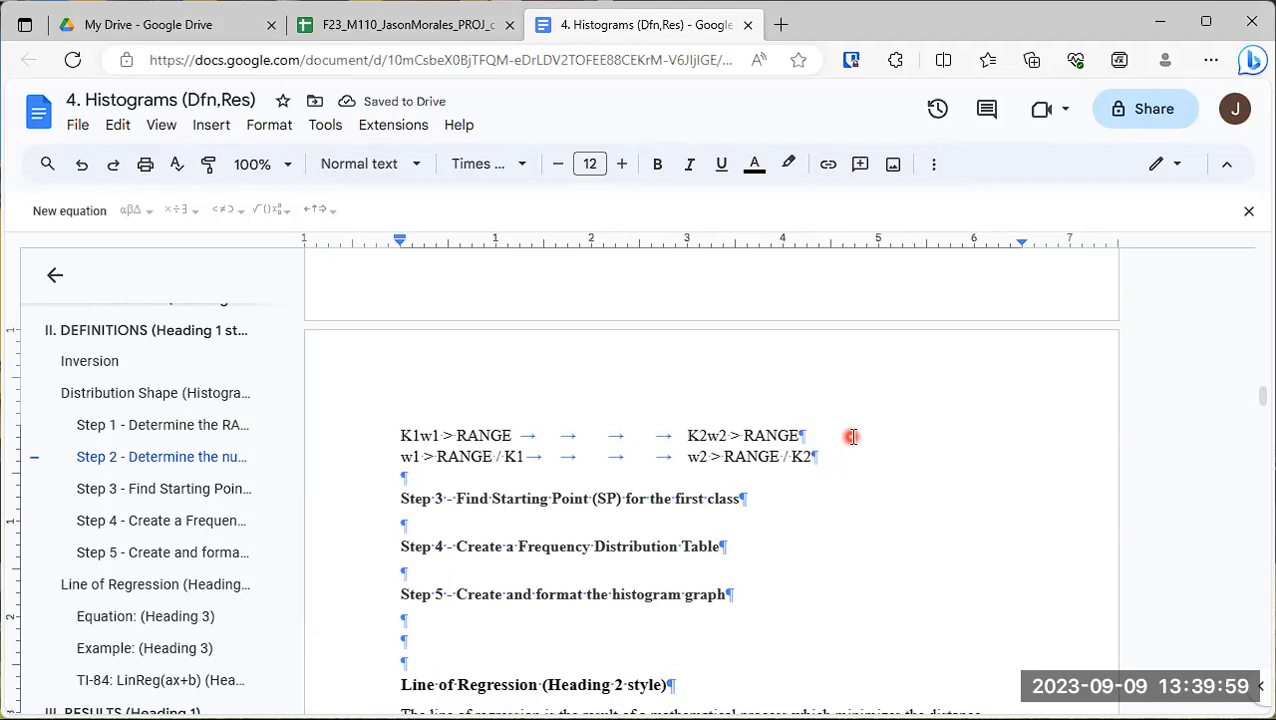
pyautogui.press('Return')
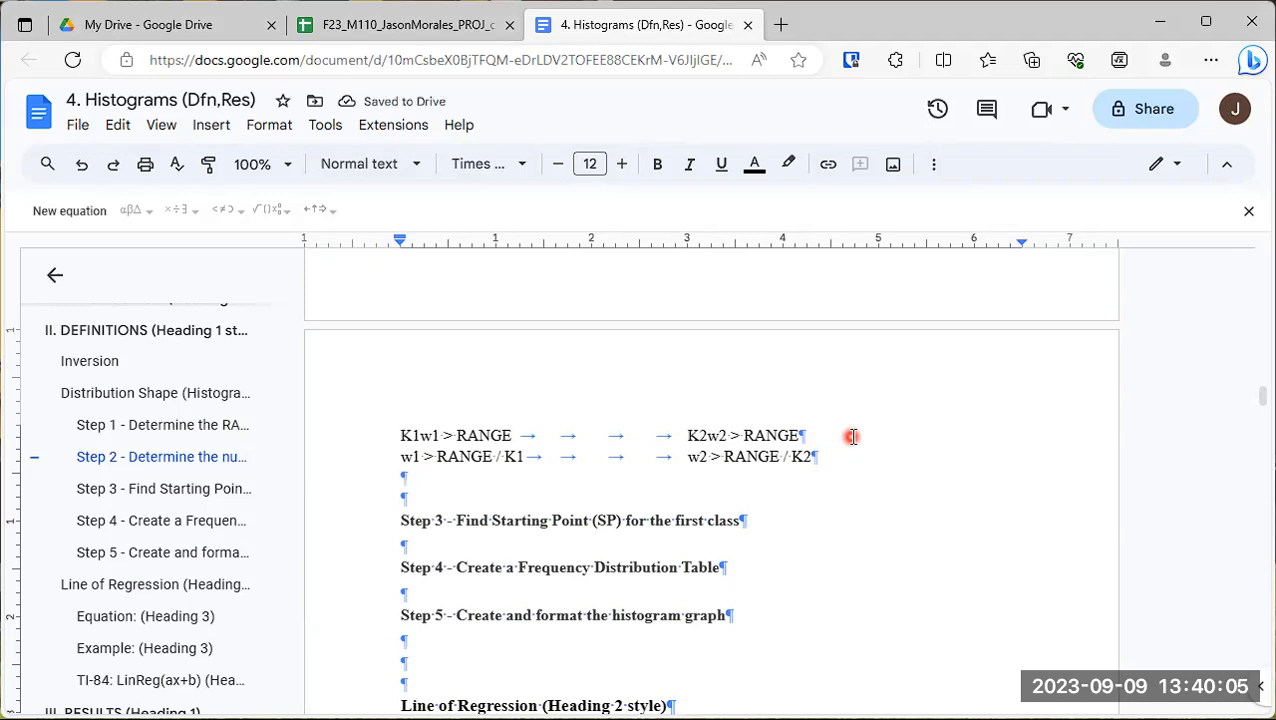
pyautogui.write('R')
pyautogui.write('an')
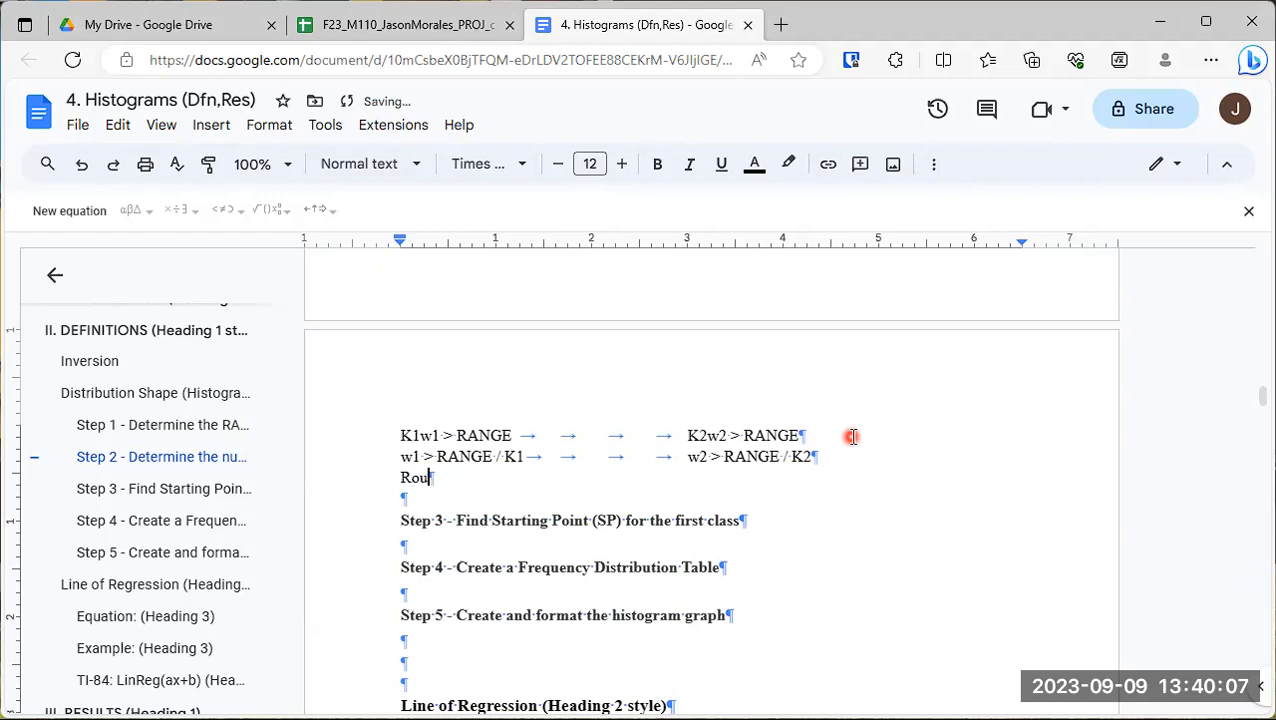
pyautogui.press('BackSpace')
pyautogui.press('BackSpace')
pyautogui.press('BackSpace')
pyautogui.hotkey('ctrl', 'shift', '8')
pyautogui.press('BackSpace')
pyautogui.press('BackSpace')
pyautogui.write('*')
pyautogui.press('BackSpace')
# - Below the w1 and w2 inequalities, add the line "* Round up w1 and w2."
pyautogui.write('* Round up')
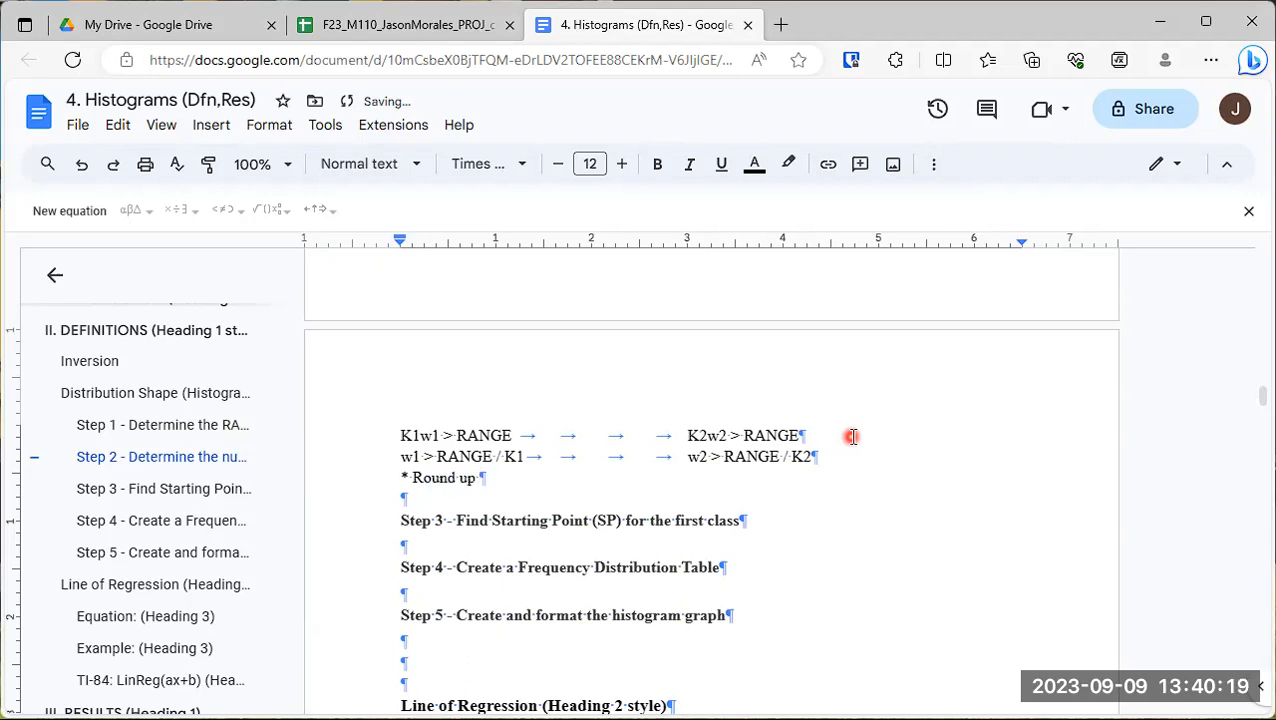
pyautogui.write(' w1 and w2')
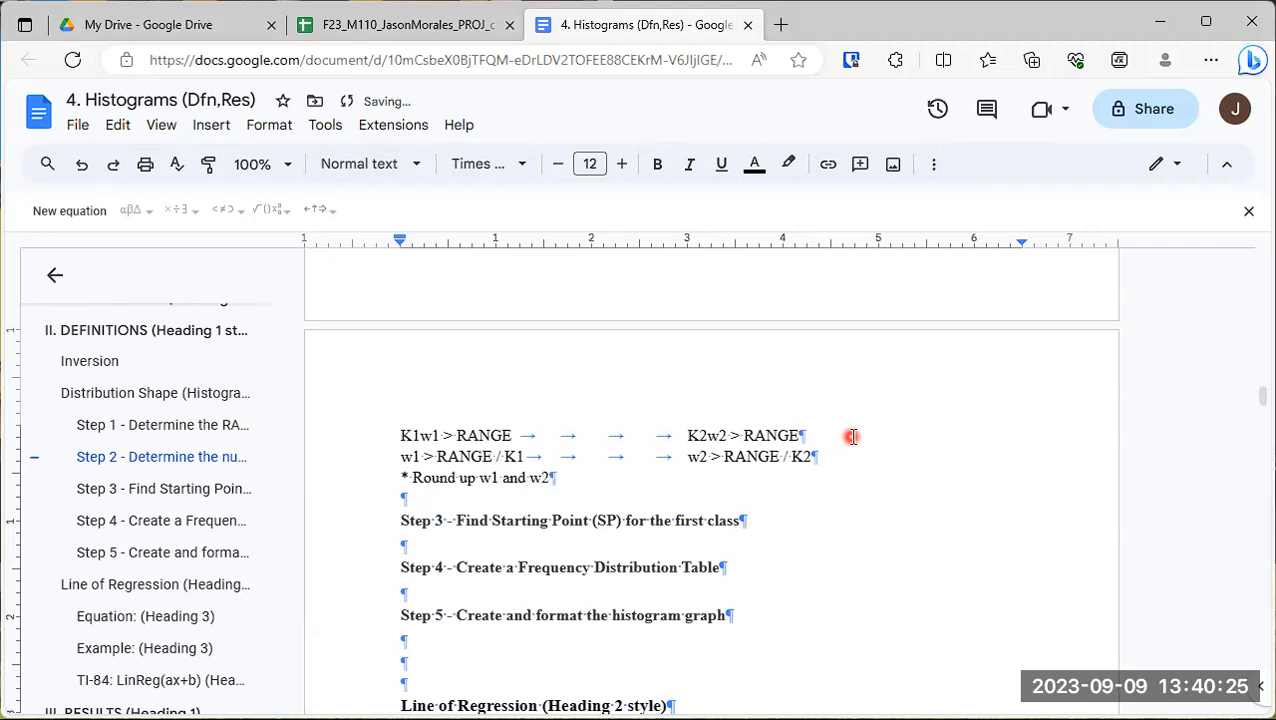
pyautogui.write('.')
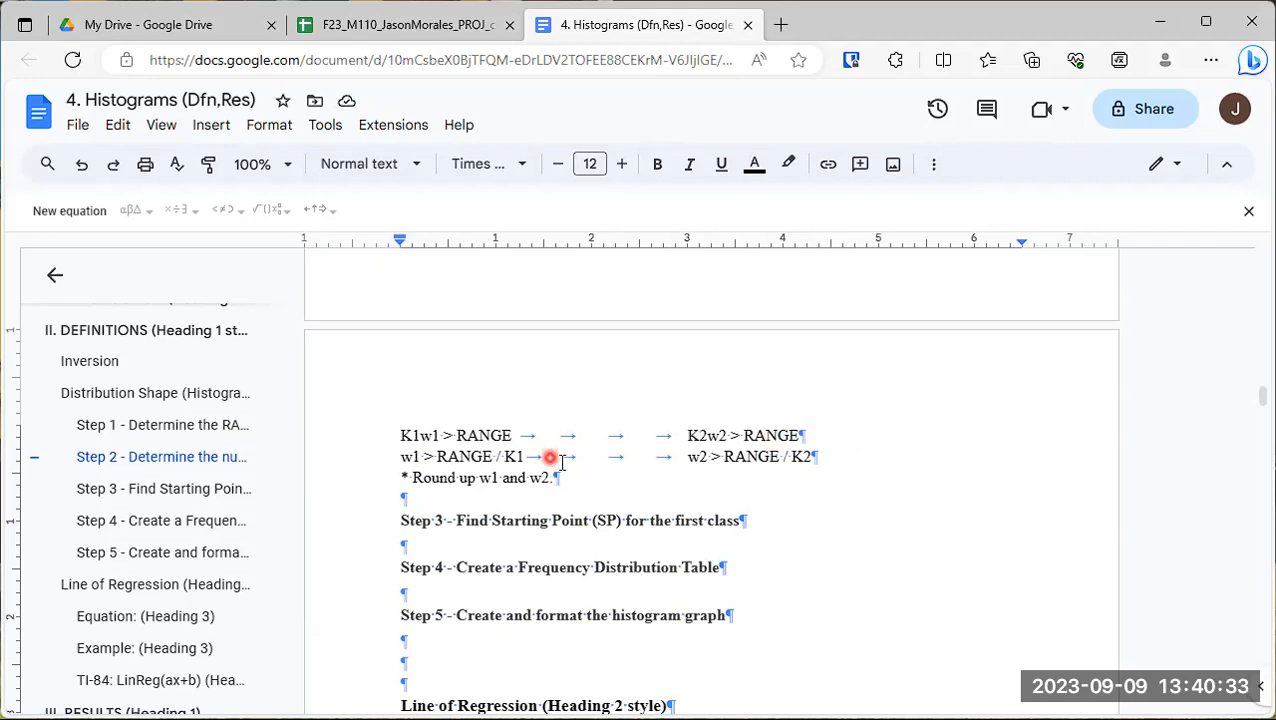
# - Review the Step 2 heading and the K1 and K2 formulas beneath it
pyautogui.scroll(5, 530, 470)
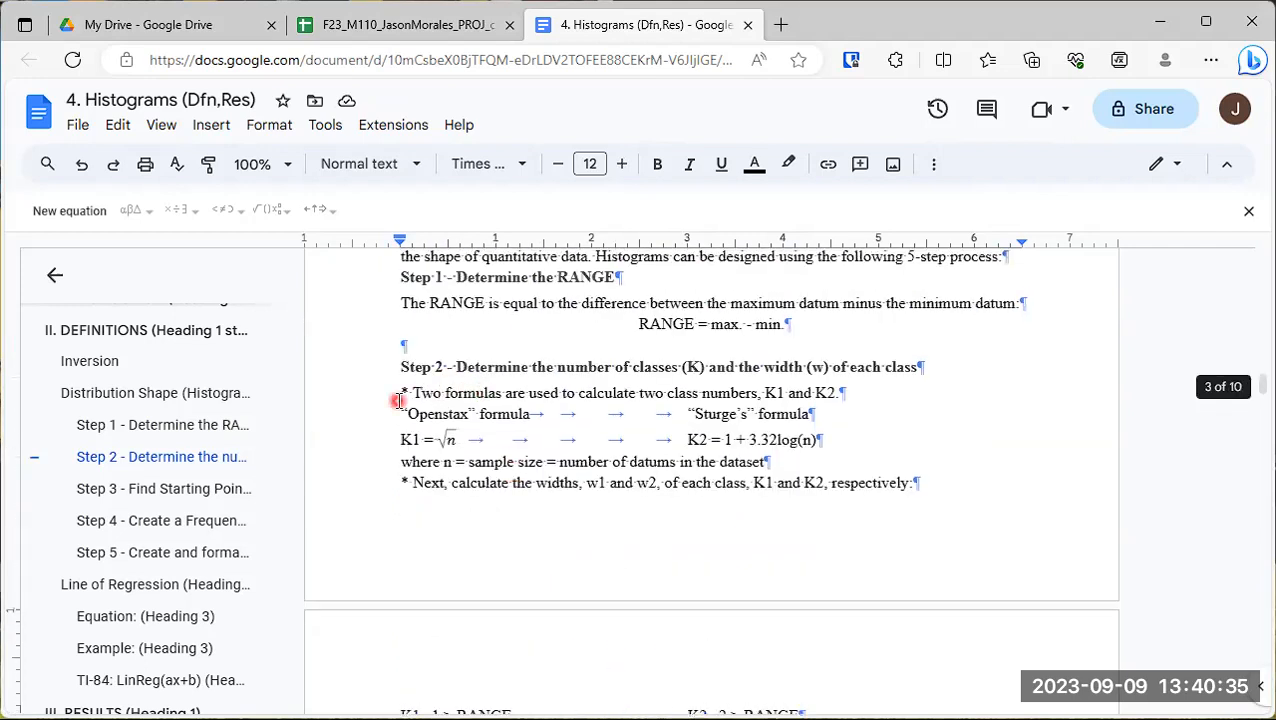
pyautogui.moveTo(457, 367); pyautogui.dragTo(912, 367)
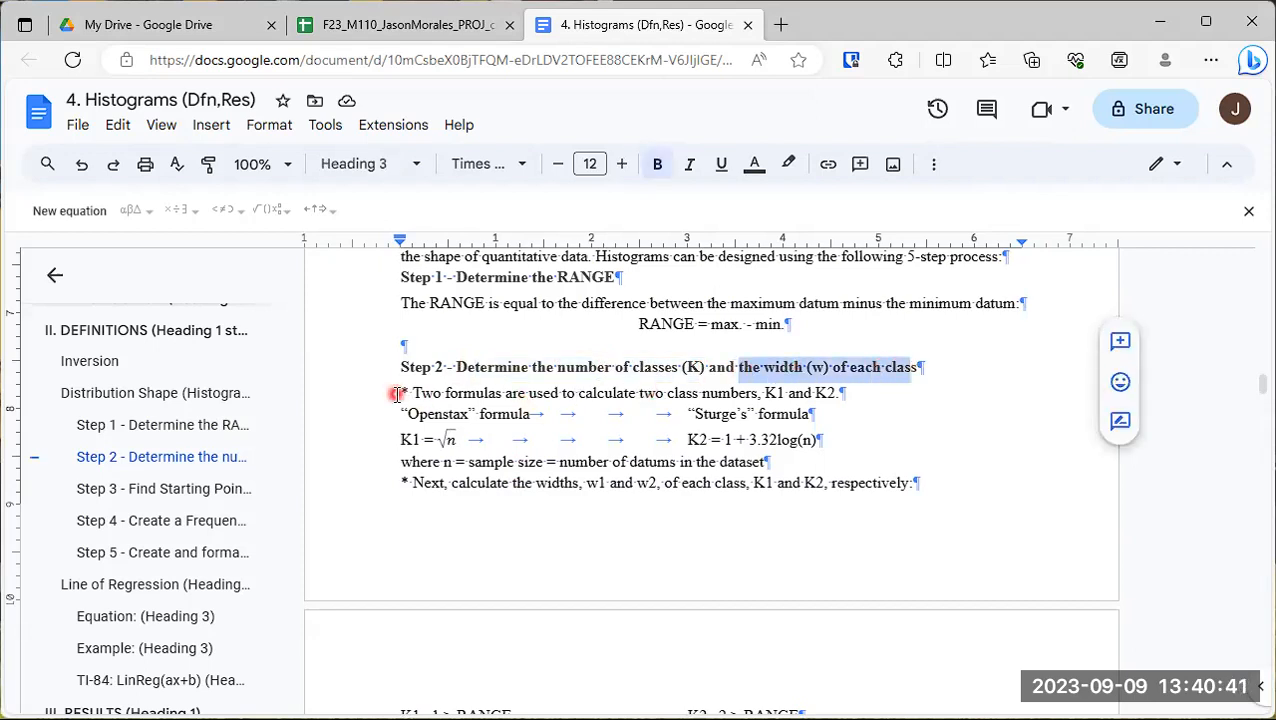
pyautogui.moveTo(396, 390); pyautogui.dragTo(818, 440)
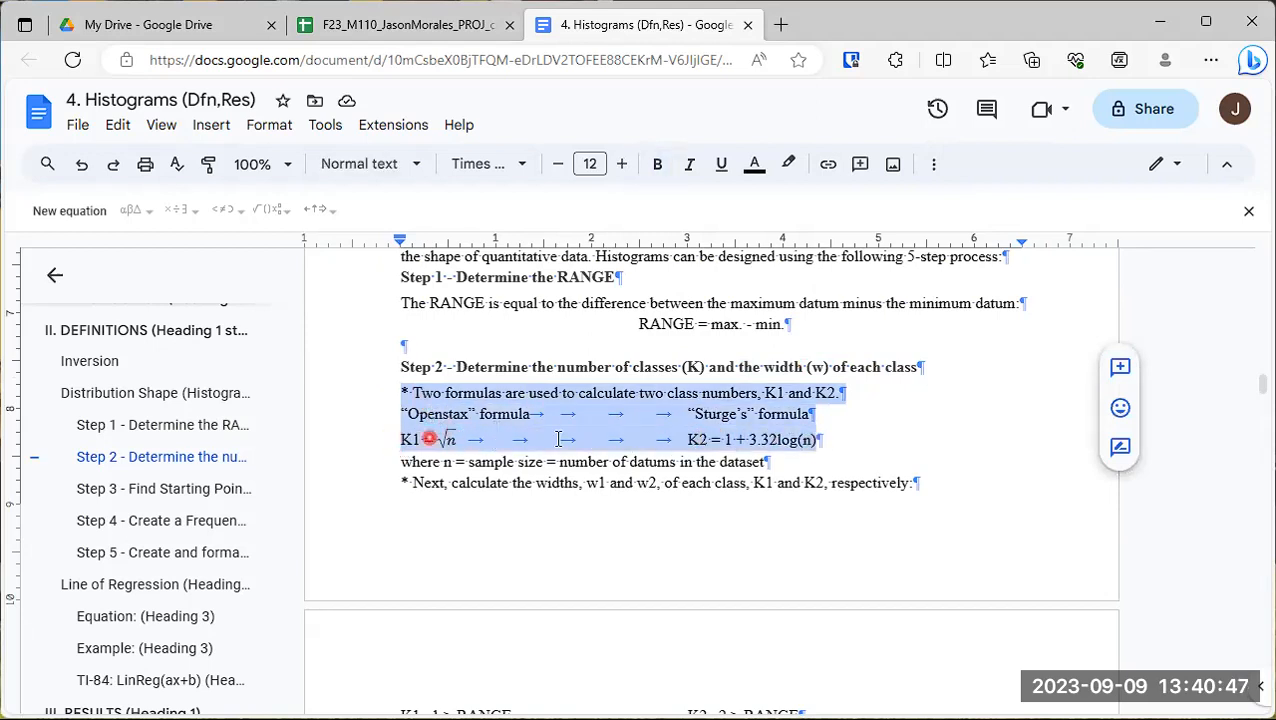
pyautogui.scroll(-1, 629, 433)
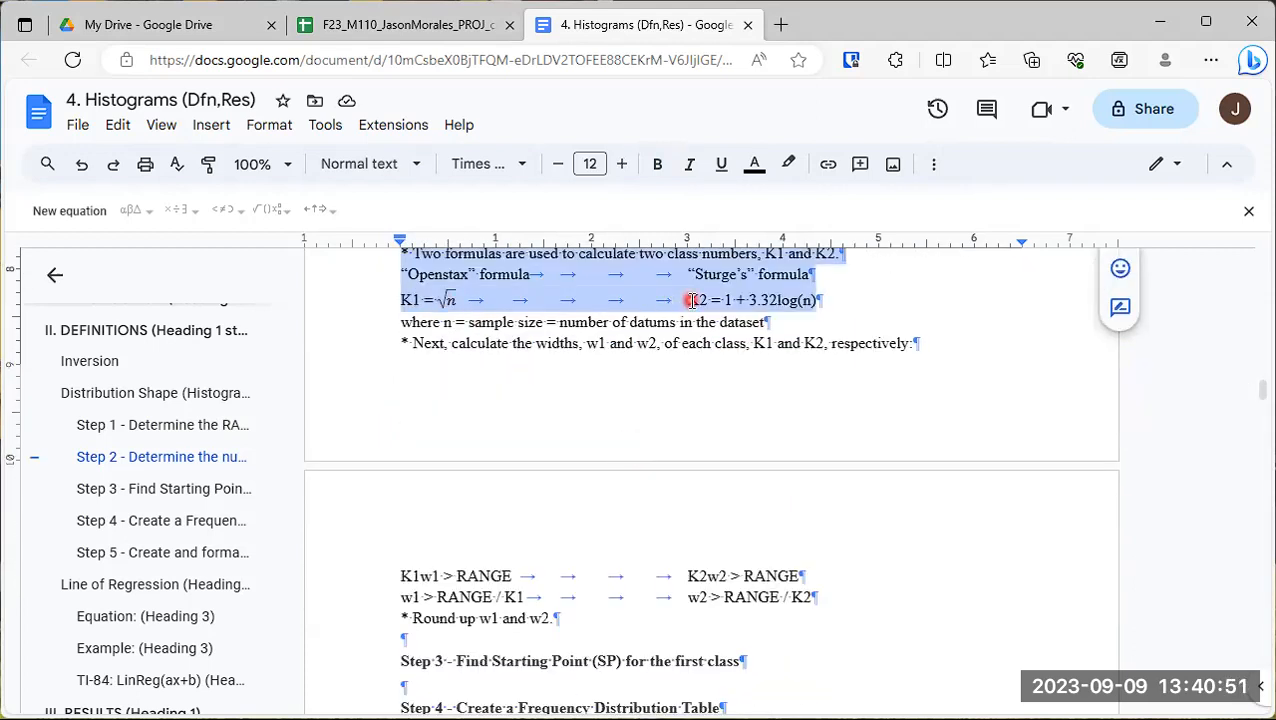
# - Review the w1 and w2 width inequalities above the Step 3 heading
pyautogui.scroll(-1, 690, 300)
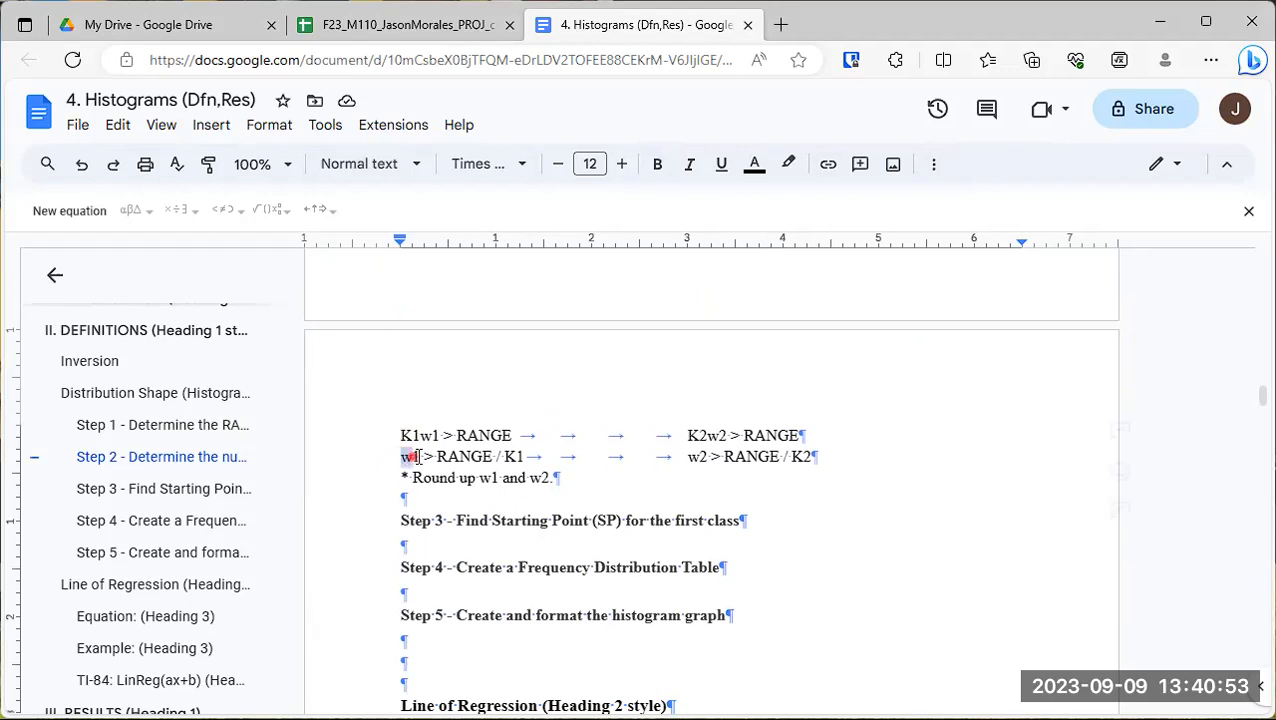
pyautogui.moveTo(419, 457); pyautogui.dragTo(420, 457)
pyautogui.moveTo(687, 452); pyautogui.dragTo(703, 453)
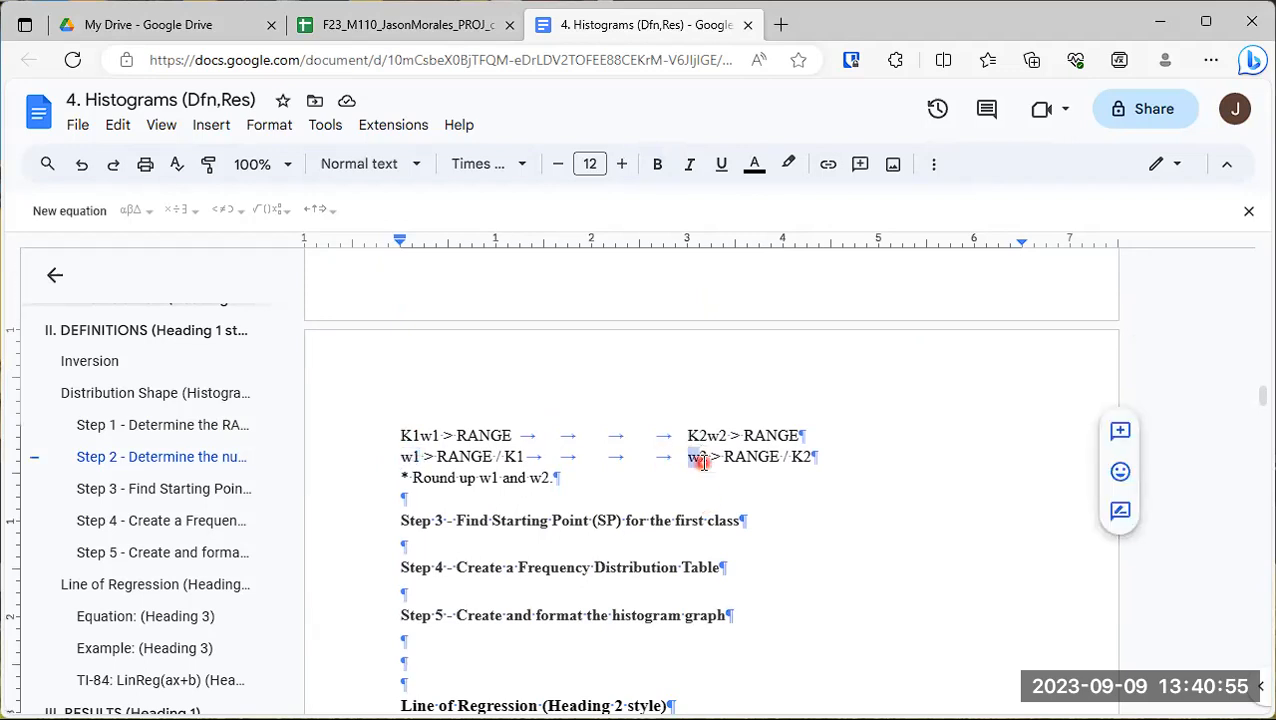
pyautogui.scroll(-1, 492, 500)
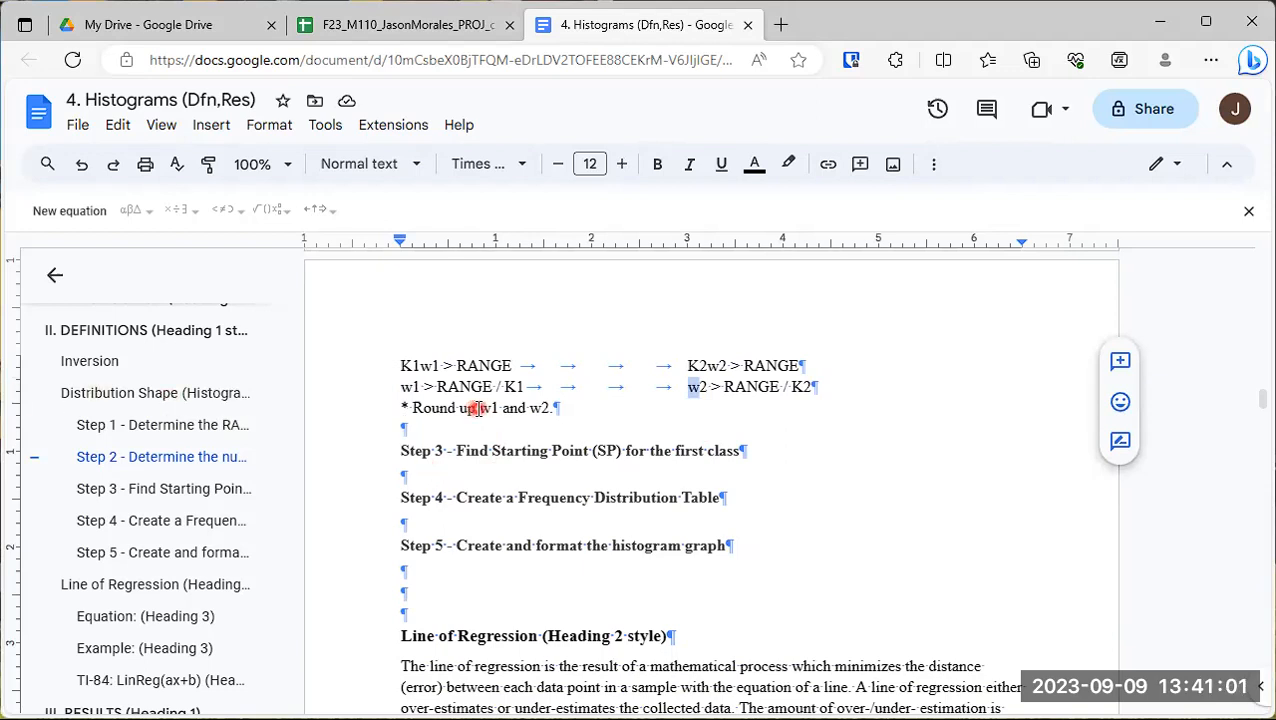
# - Under the Step 3 heading, write "The starting point of the first class can be any number lower than or equal to the minimum datum in a dataset."
pyautogui.click(557, 467)
pyautogui.click(537, 476)
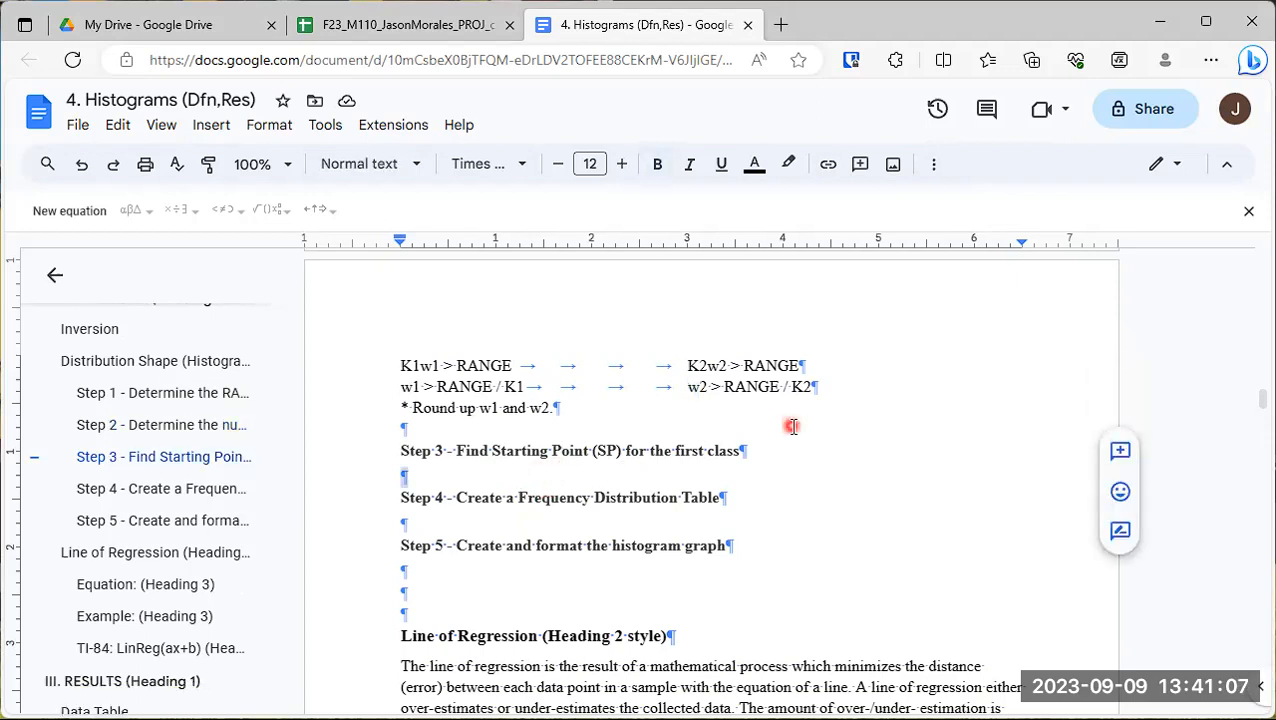
pyautogui.write('The sta')
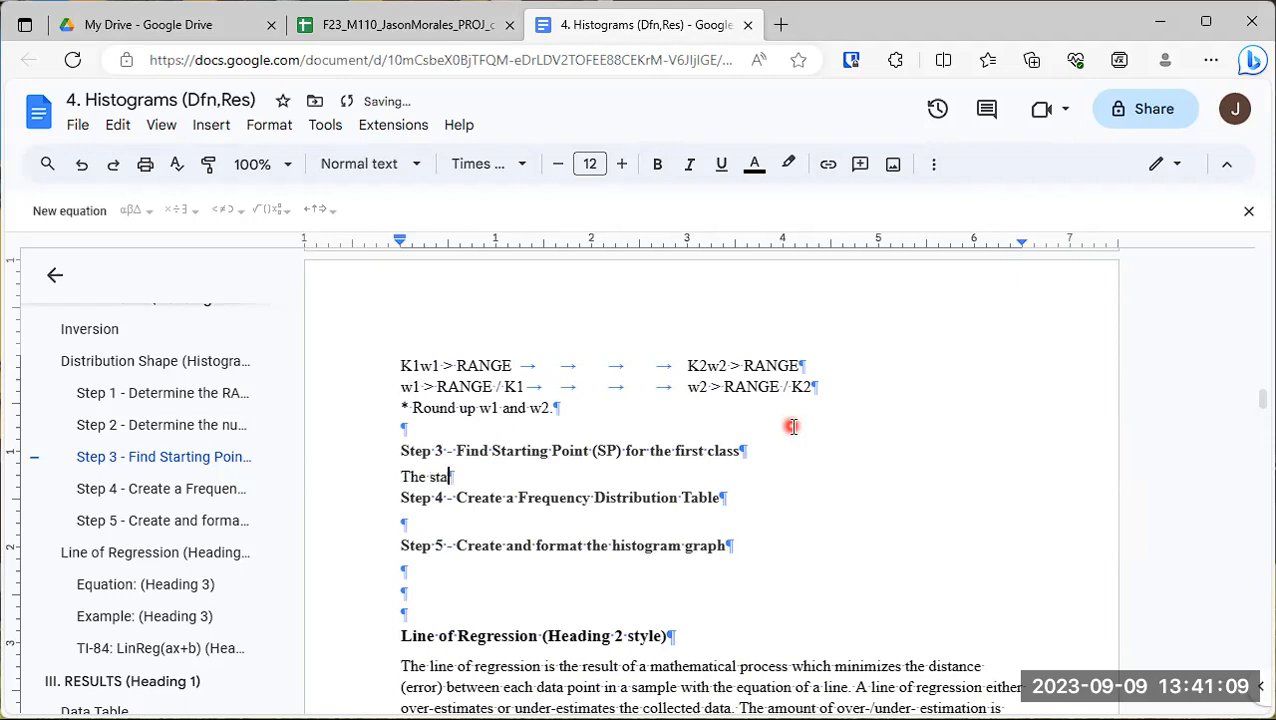
pyautogui.write('rting point')
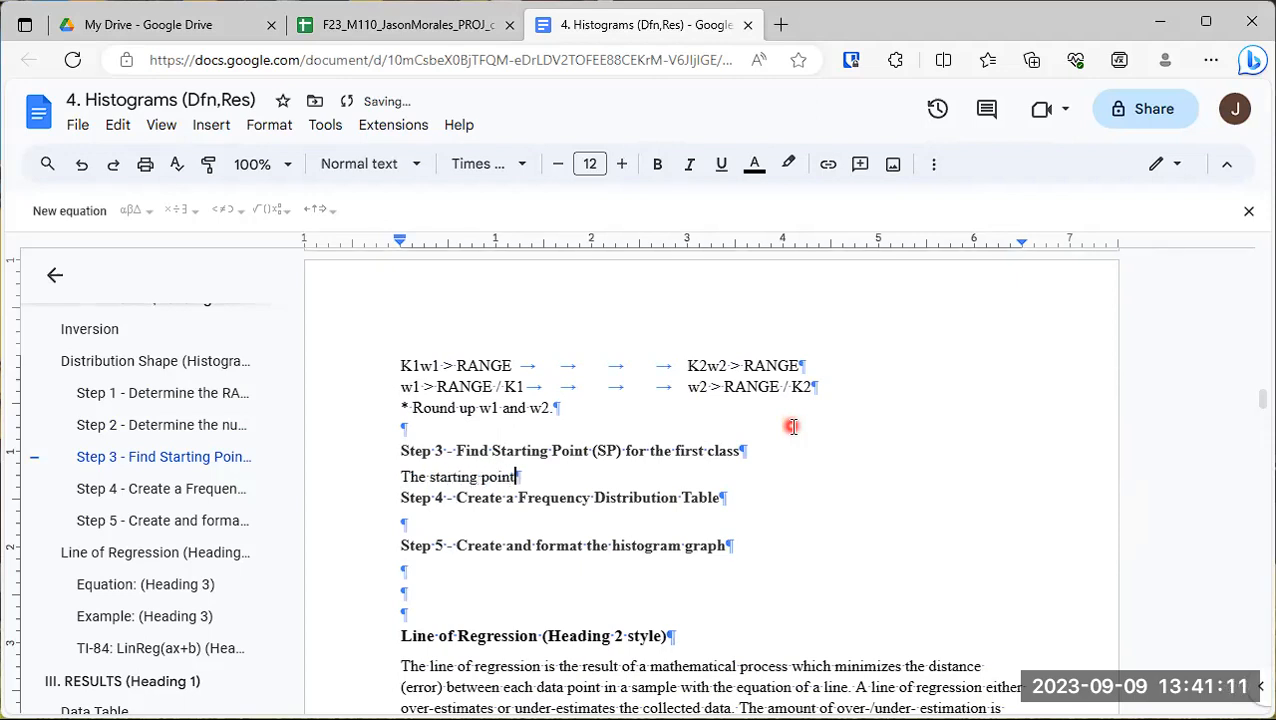
pyautogui.write(' of the first ')
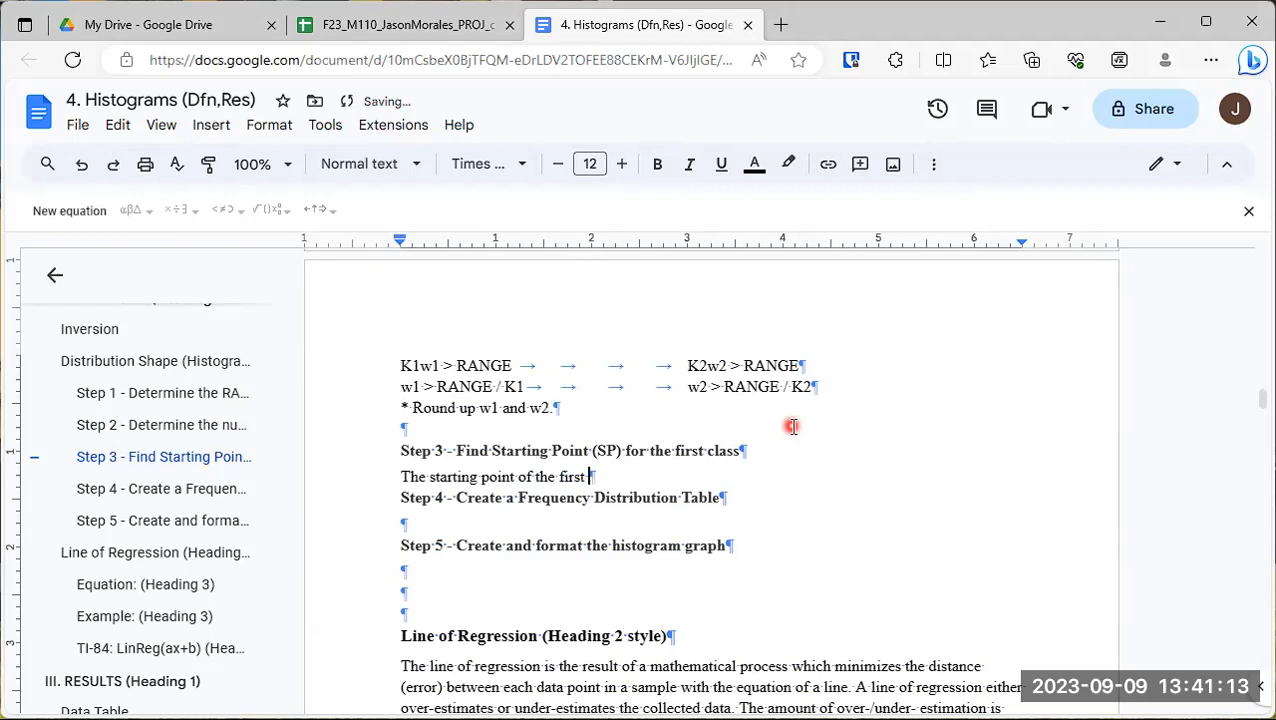
pyautogui.write('class can be any numb')
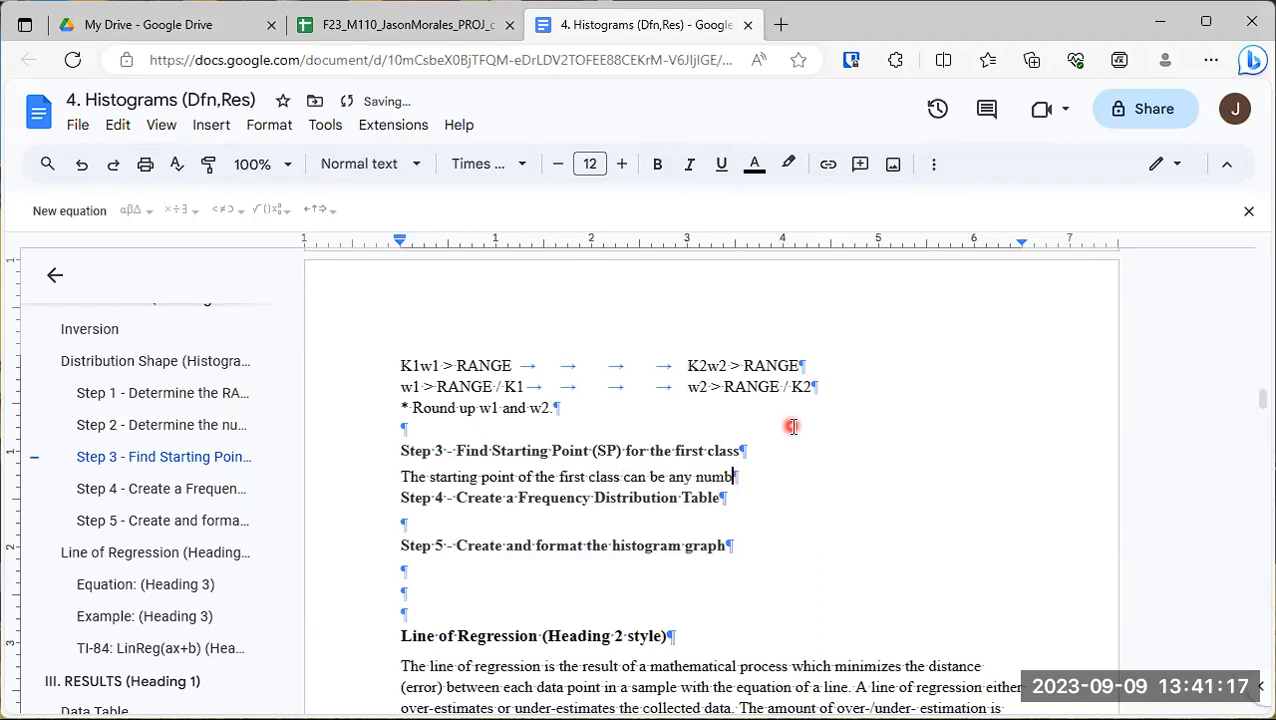
pyautogui.write('er lower than')
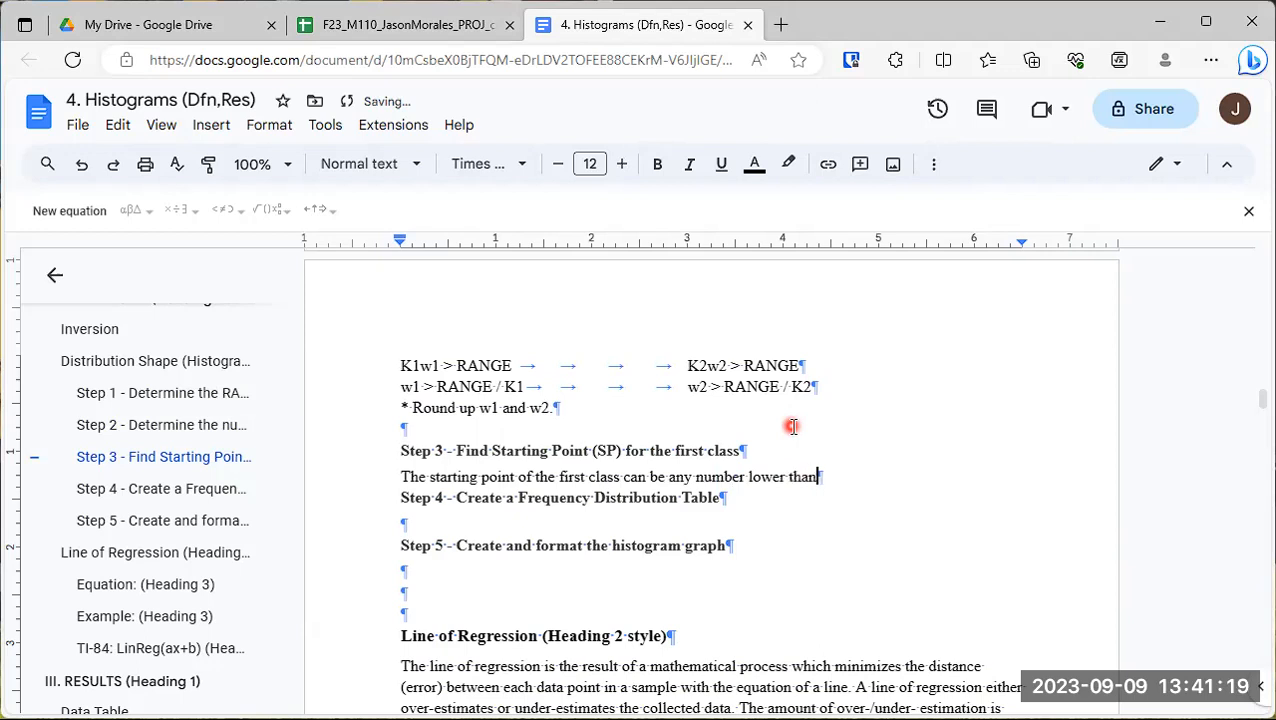
pyautogui.write(' or equal to the minim')
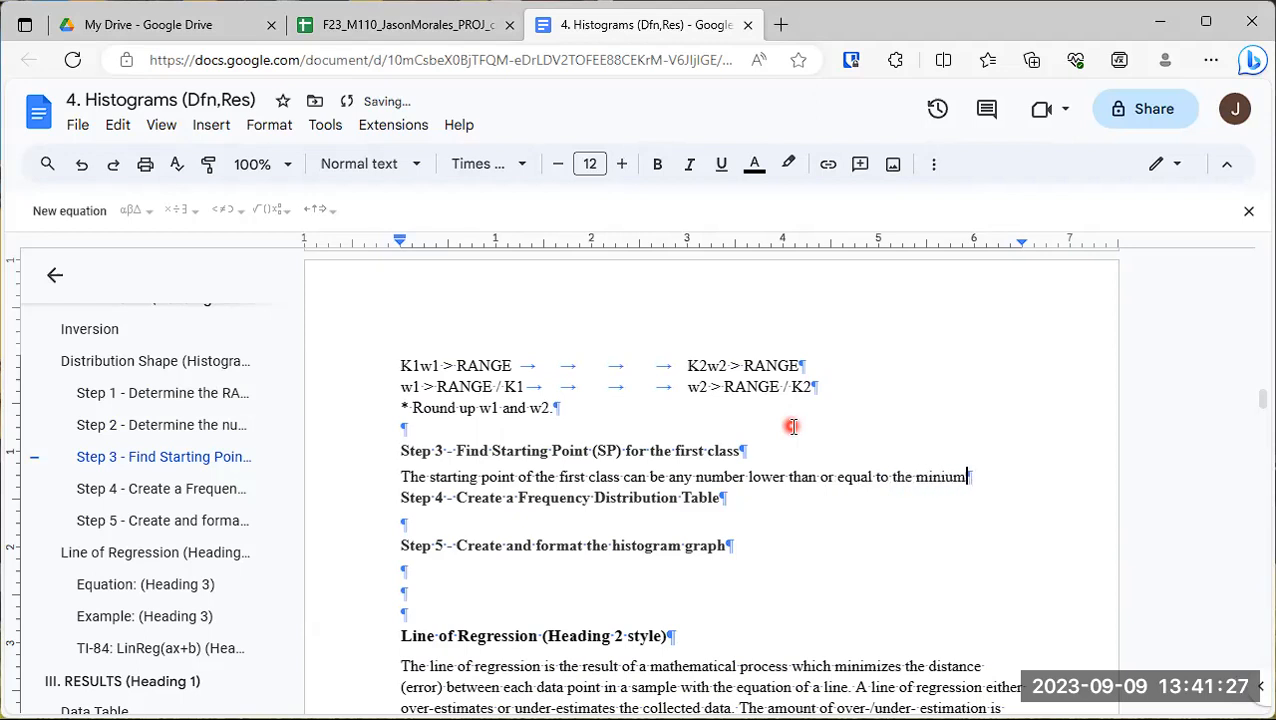
pyautogui.write('um datum in a ')
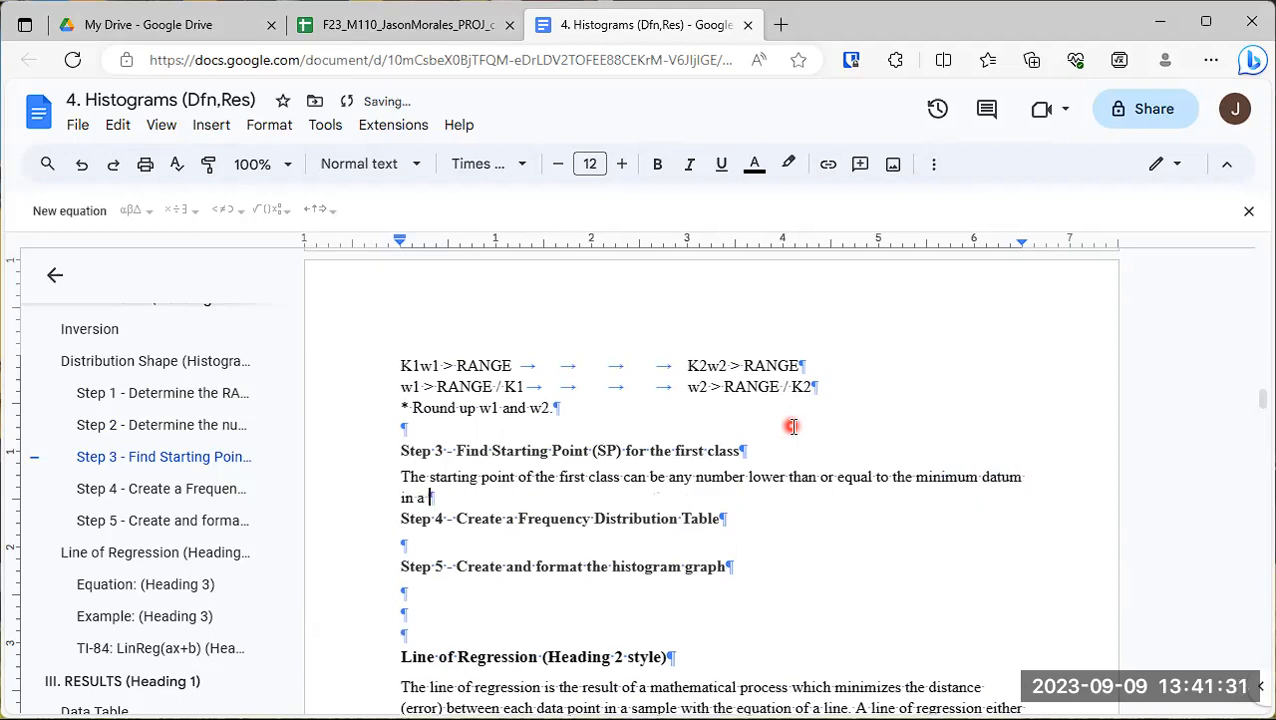
pyautogui.write('dataset. Using the mini')
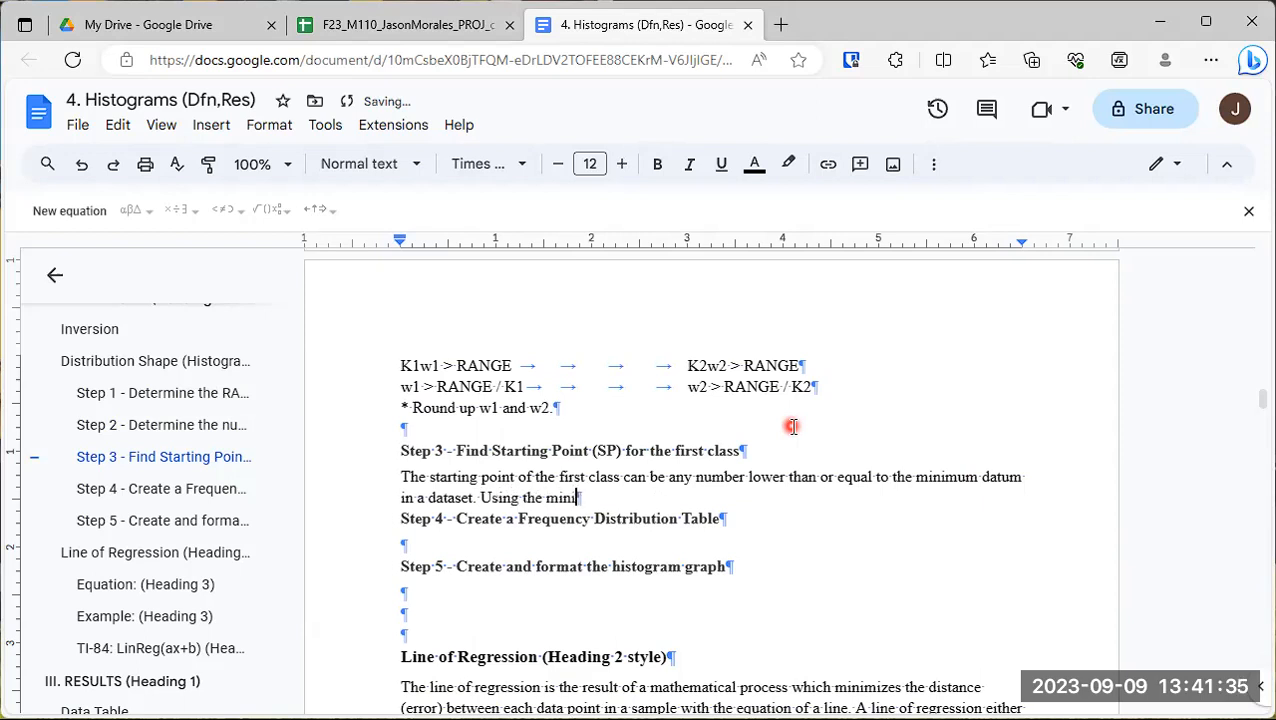
pyautogui.write('mum datum')
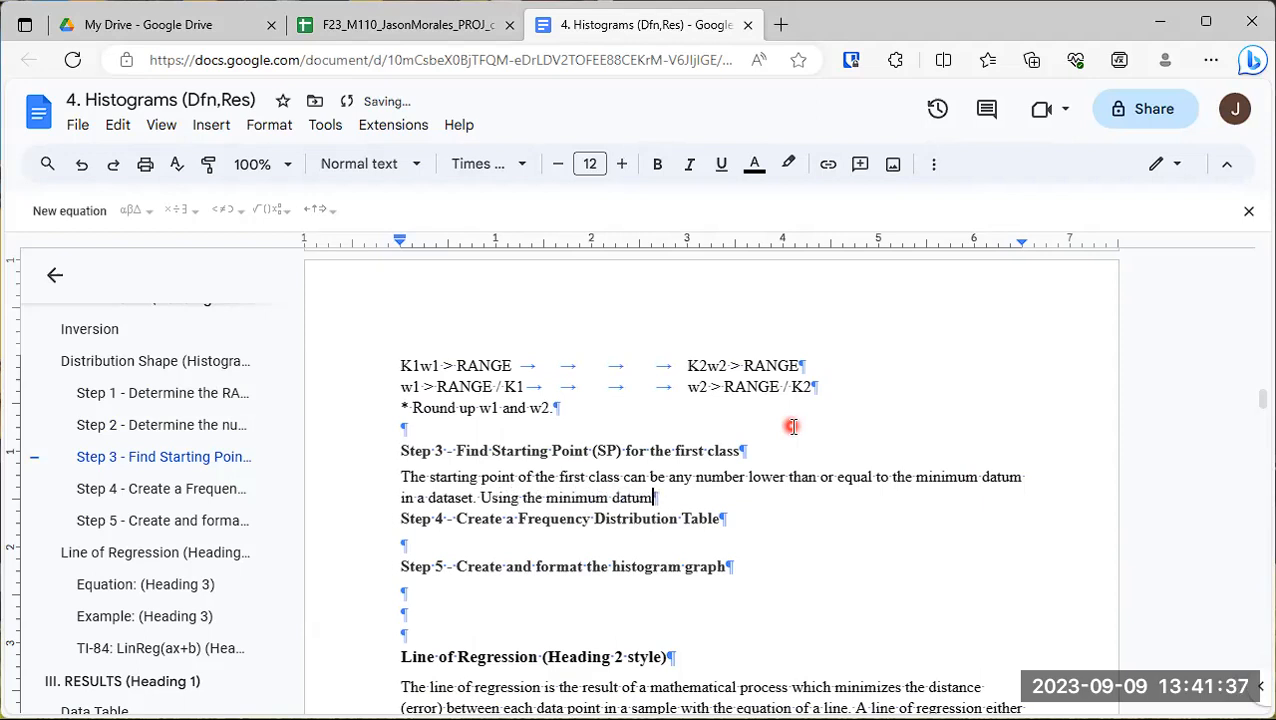
pyautogui.write(' in a dataset is the star')
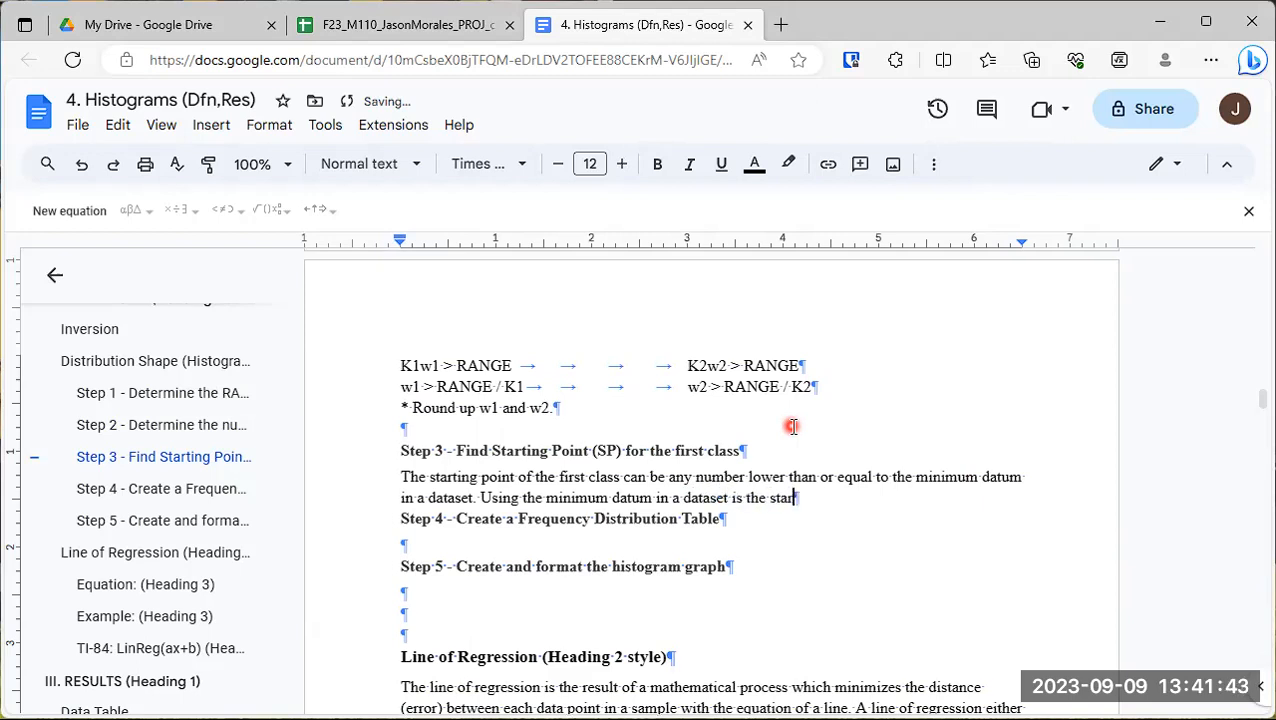
pyautogui.write('ting point which is used in this repor')
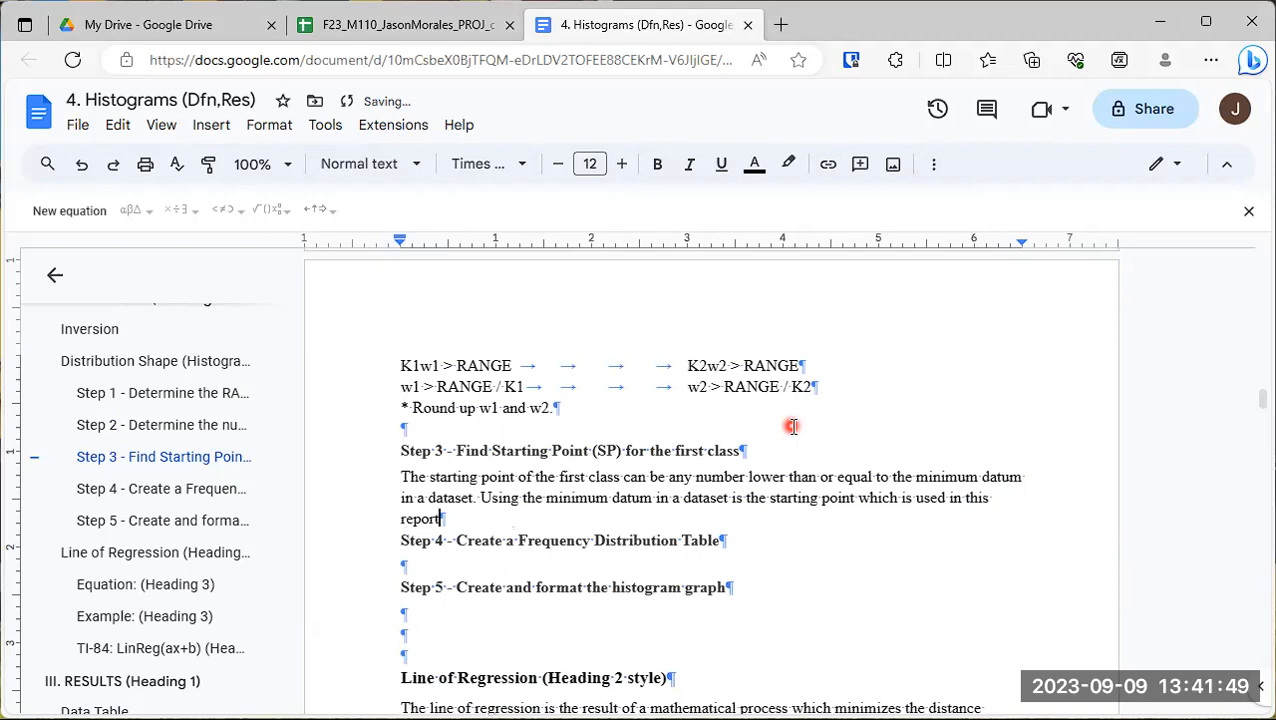
pyautogui.write('t.')
# - Below the Step 3 paragraph, add the line "SP = minimum datum"
pyautogui.press('Return')
pyautogui.write('S')
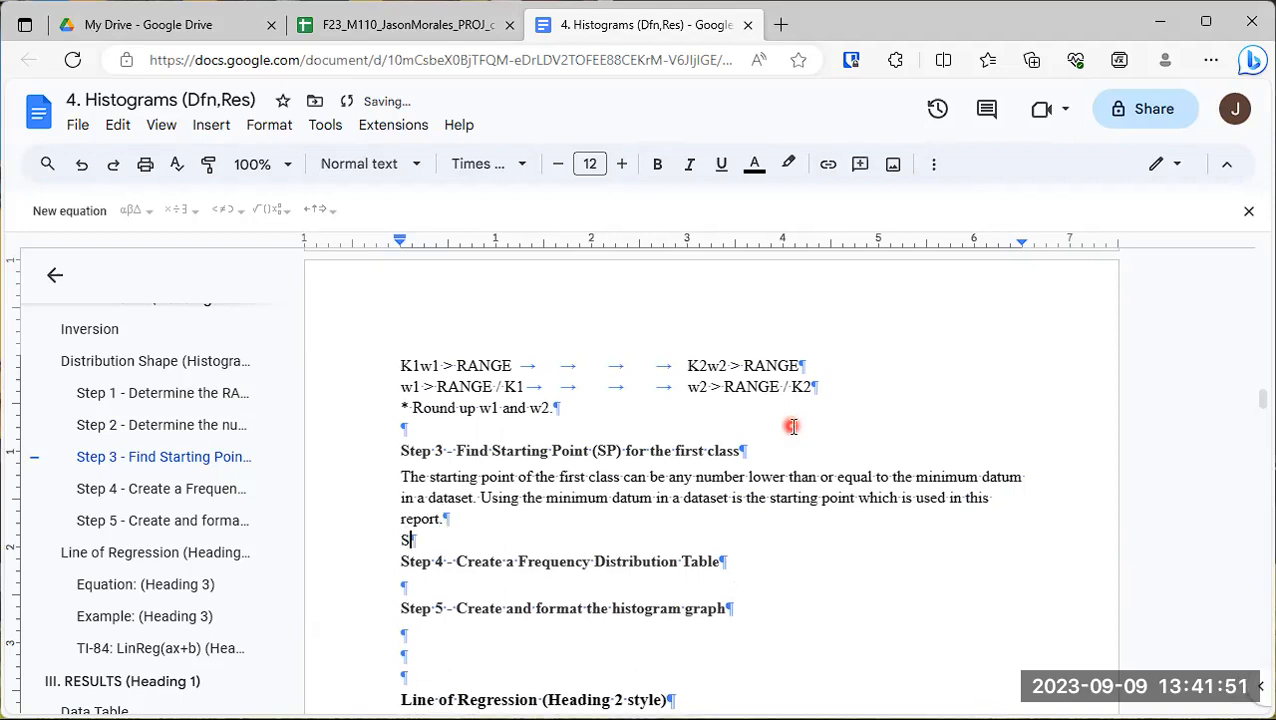
pyautogui.write('P = mini')
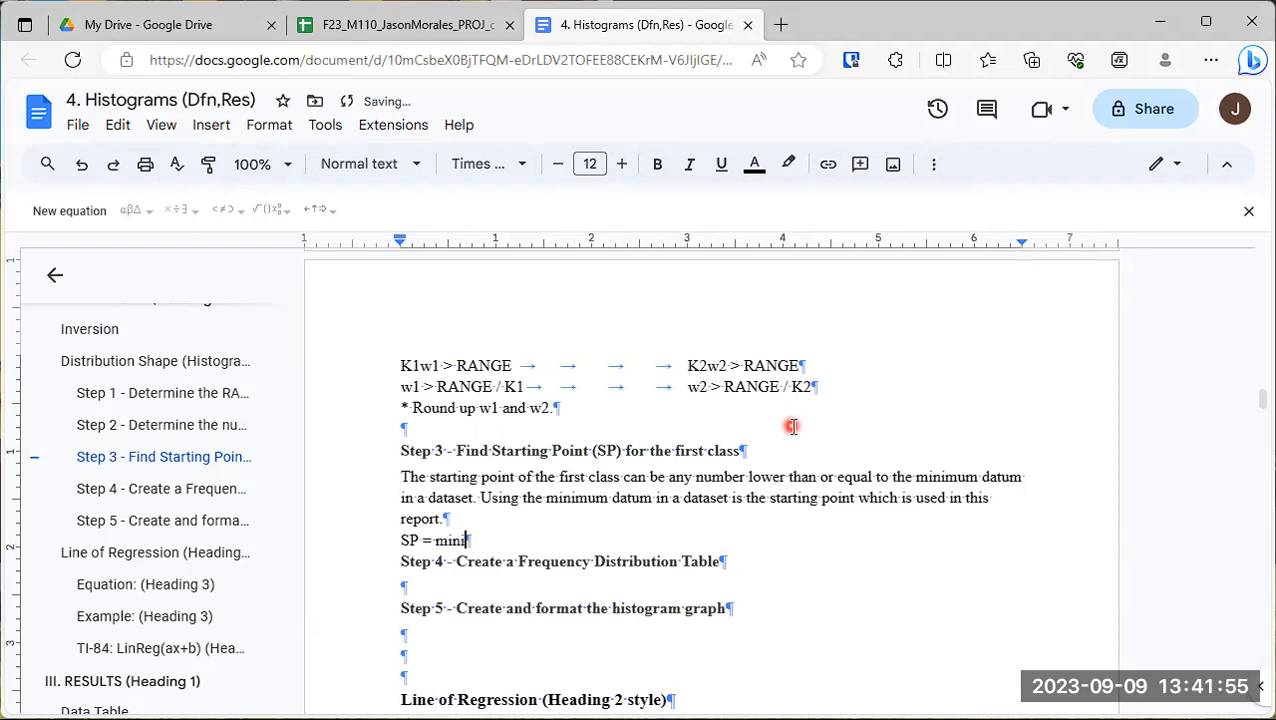
pyautogui.write('mum datum')
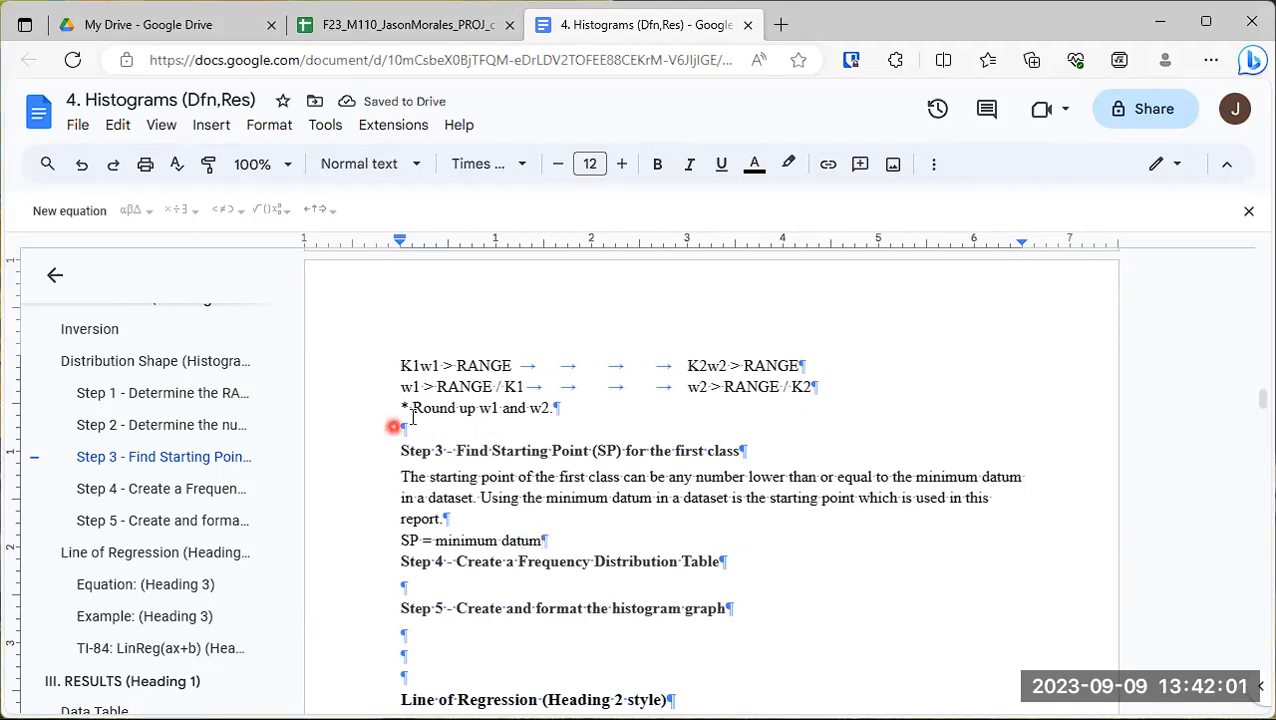
# - Under the Step 4 heading, write "The frequency distribution table creates teh structure which defines the histogram."
pyautogui.click(450, 587)
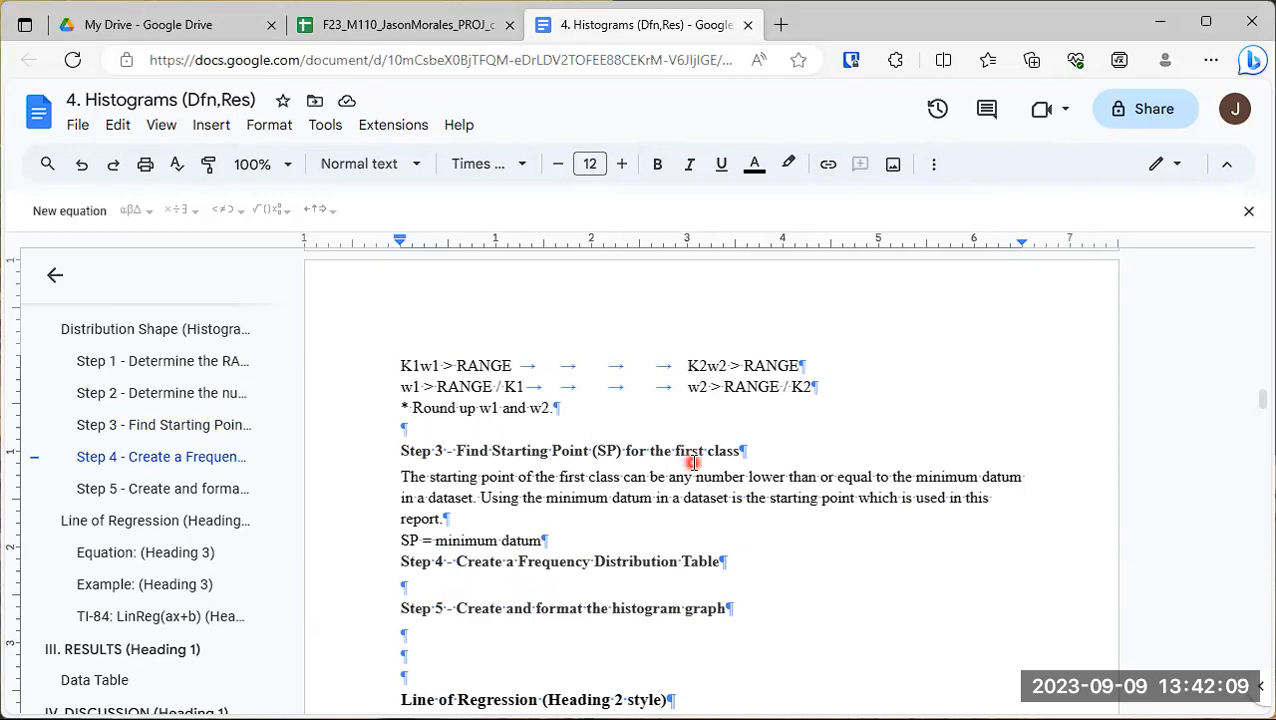
pyautogui.write('The f')
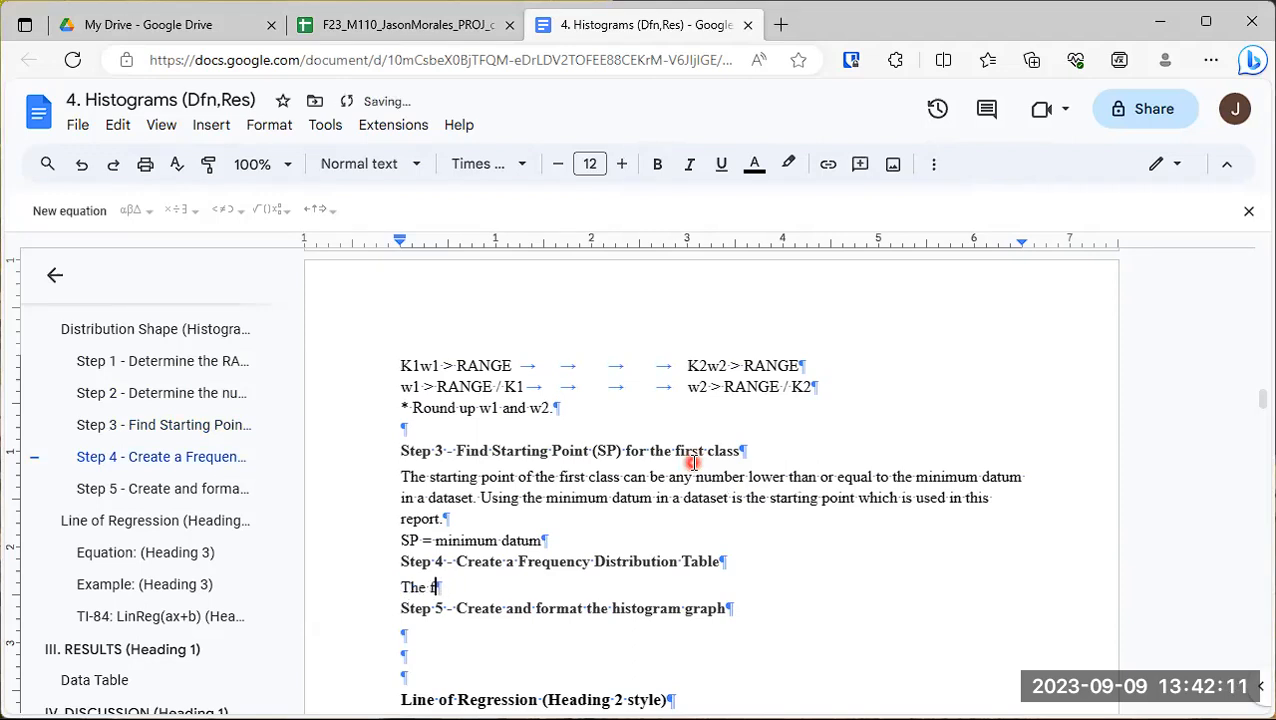
pyautogui.write('requency distribution table creates teh std')
pyautogui.press('BackSpace')
pyautogui.write('ruct')
pyautogui.press('BackSpace')
pyautogui.write('cture')
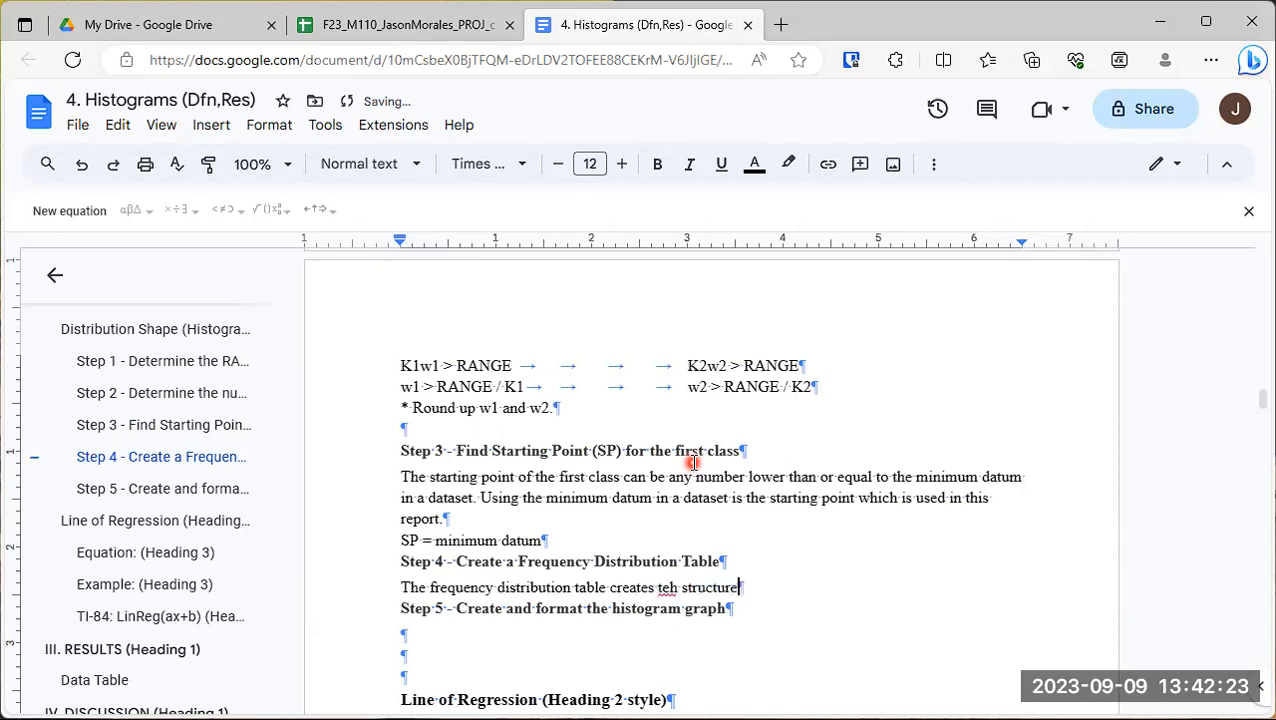
pyautogui.write(' which defin')
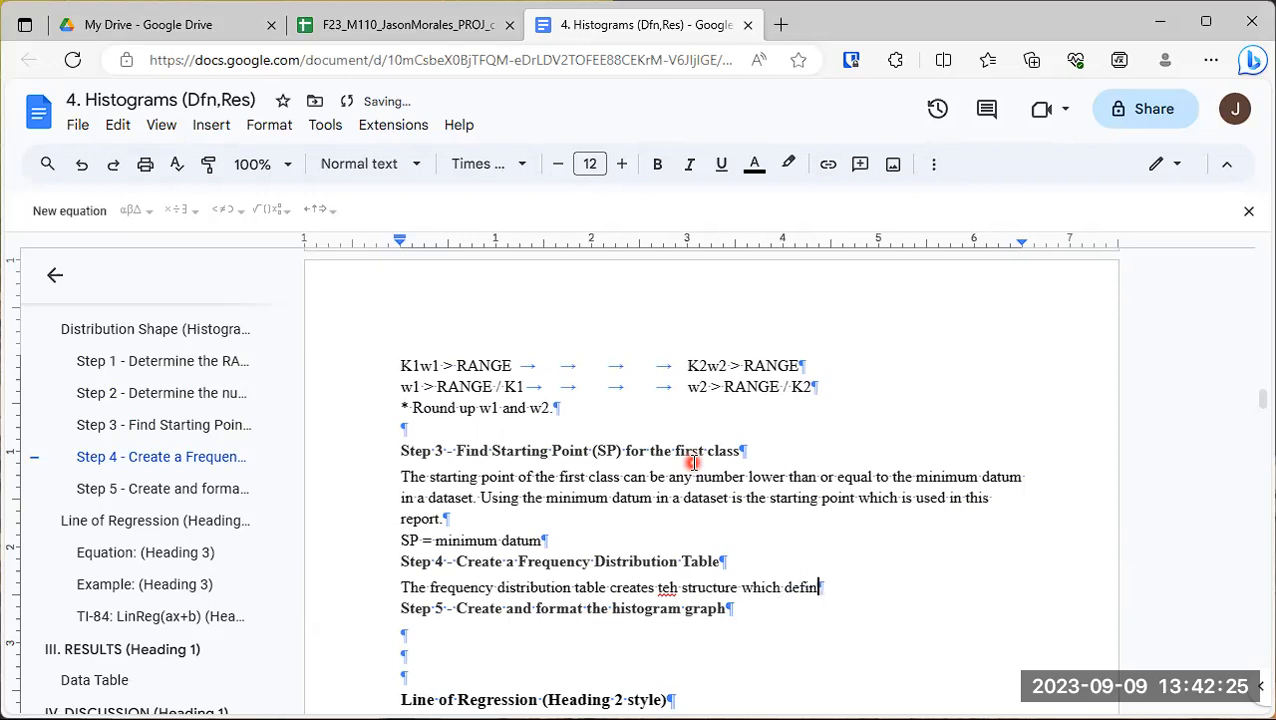
pyautogui.write('es the histo')
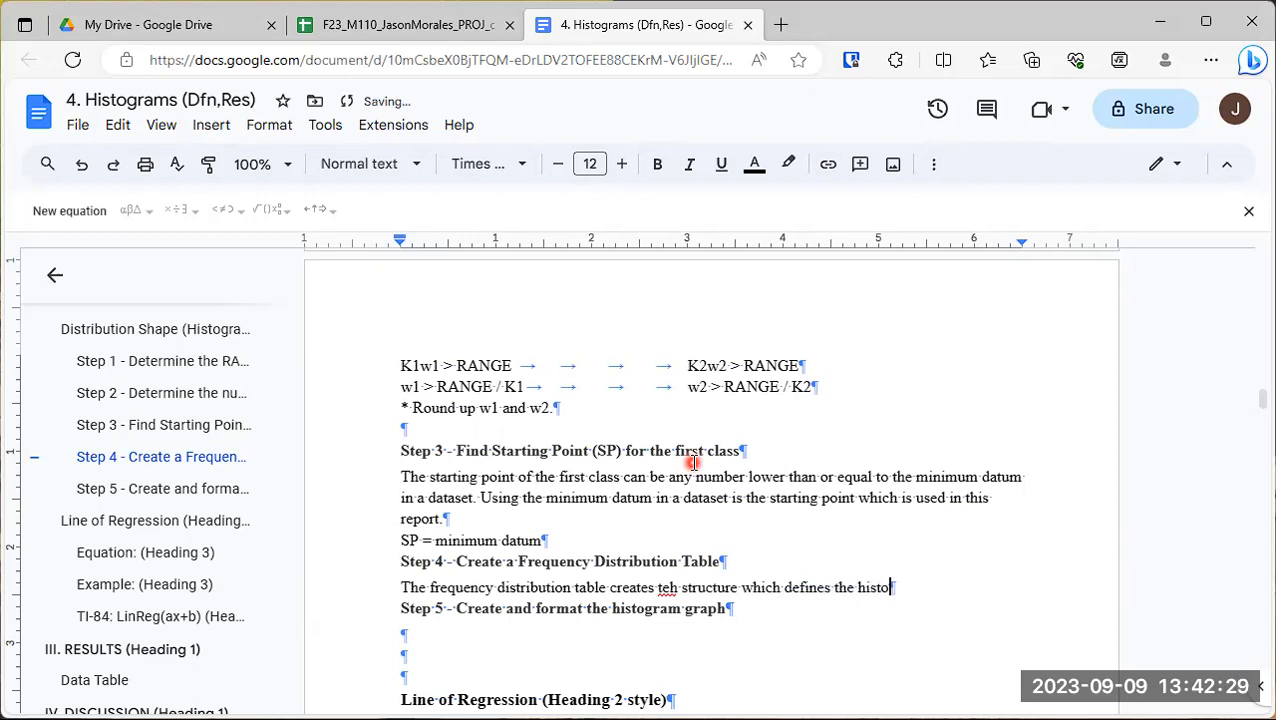
pyautogui.write('gram.')
# - Below the Step 4 sentence, add the line "Example:" followed by a blank line
pyautogui.press('Return')
pyautogui.write('Exammpl')
pyautogui.press('BackSpace')
pyautogui.press('BackSpace')
pyautogui.press('BackSpace')
pyautogui.write('ple')
pyautogui.press('Return')
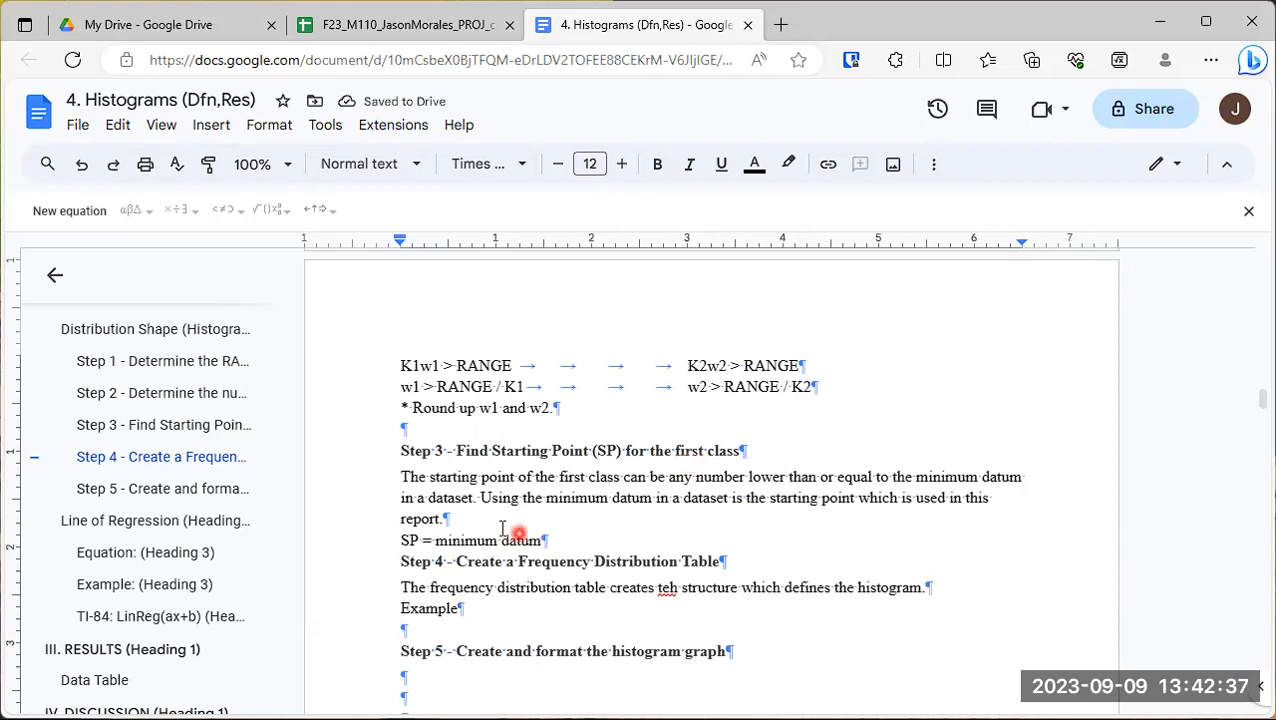
pyautogui.click(487, 612)
pyautogui.write(':')
# - Insert a 5 x 5 table below the "Example:" line under Step 4
pyautogui.scroll(-1, 487, 615)
pyautogui.click(468, 563)
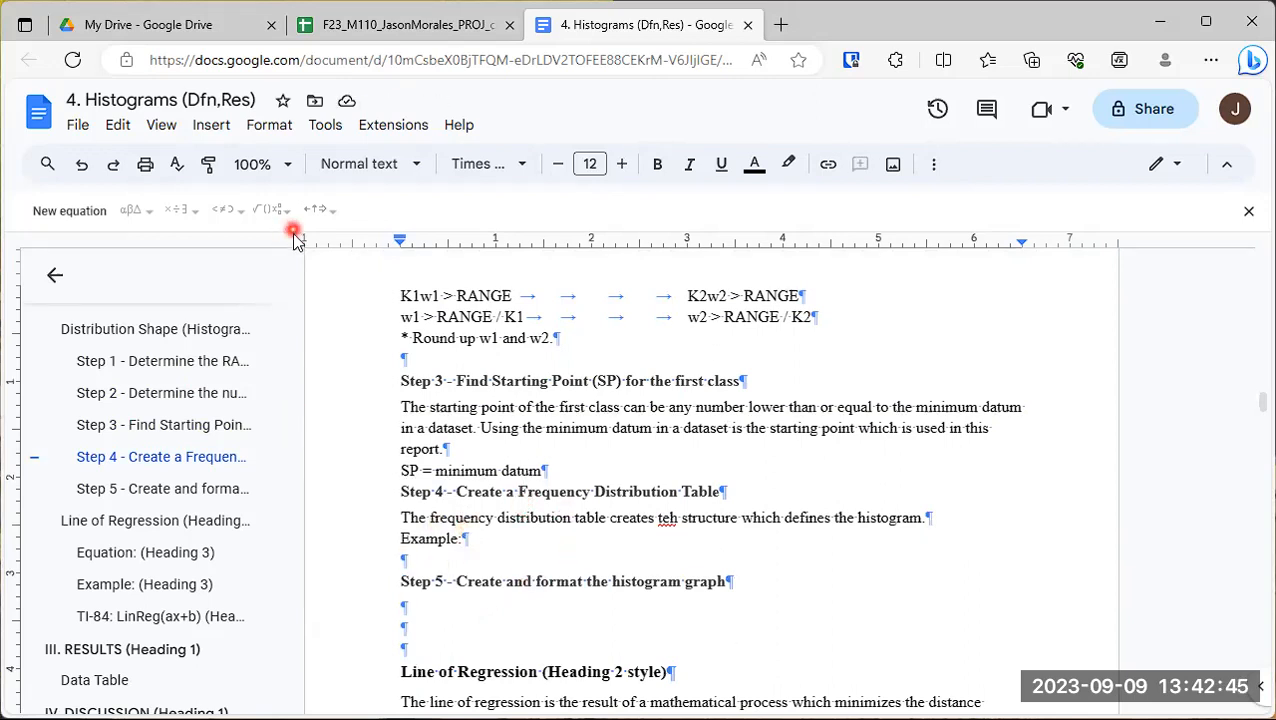
pyautogui.click(207, 130)
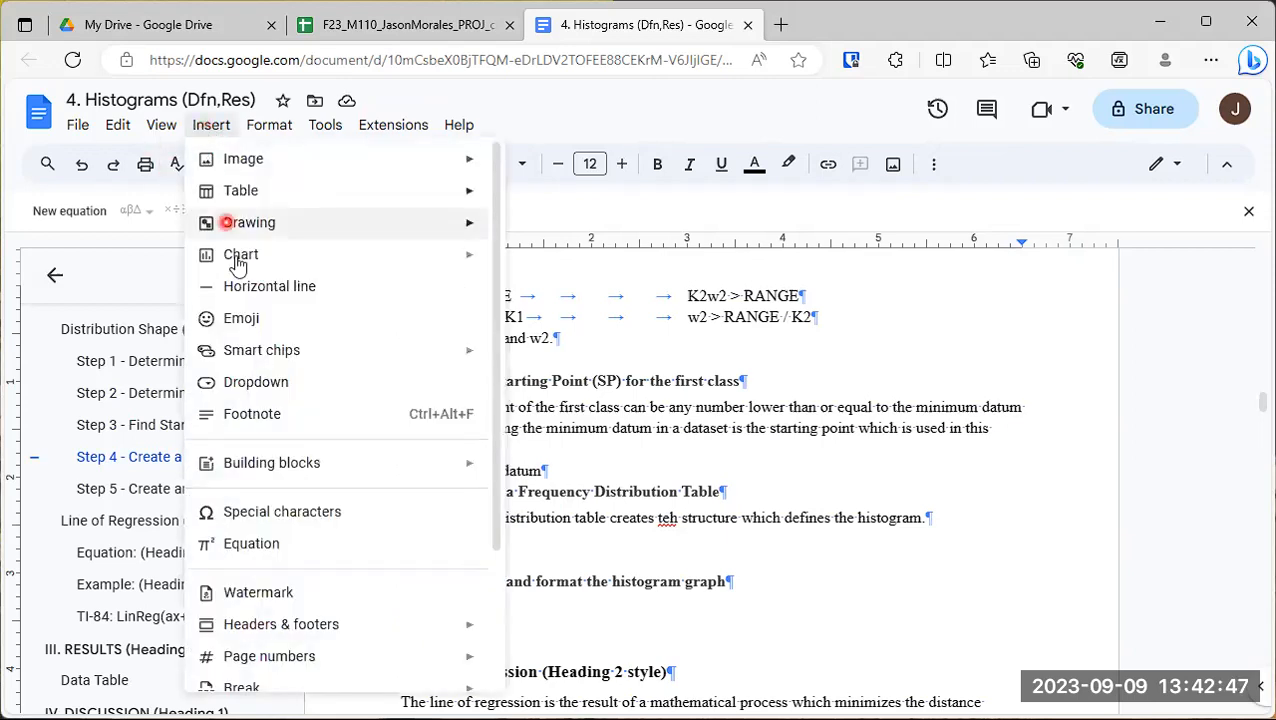
pyautogui.moveTo(231, 195)
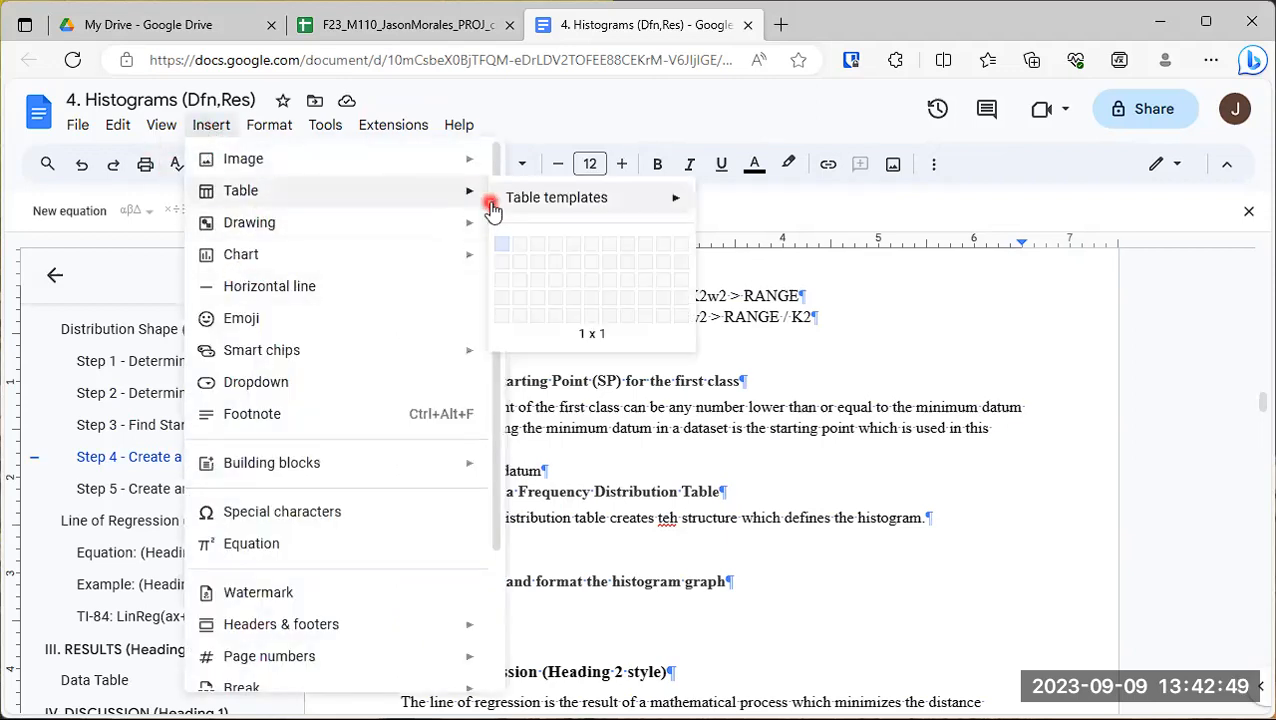
pyautogui.moveTo(490, 199)
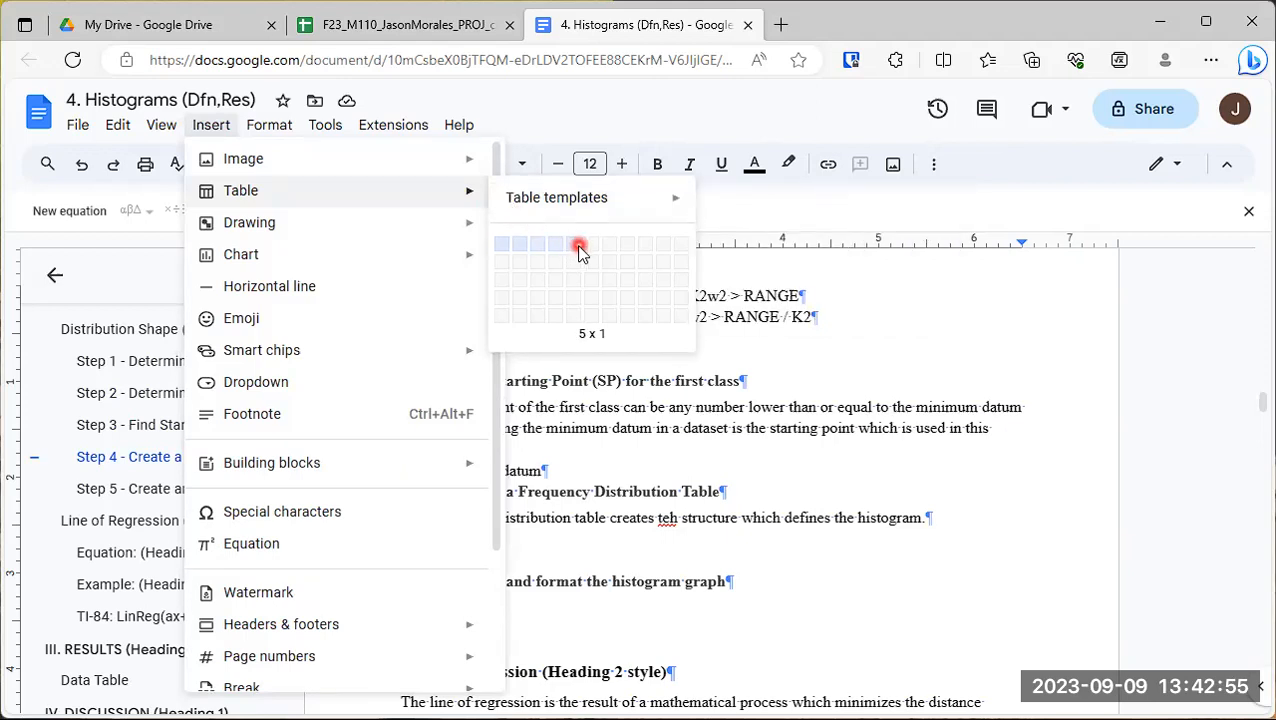
pyautogui.click(576, 316)
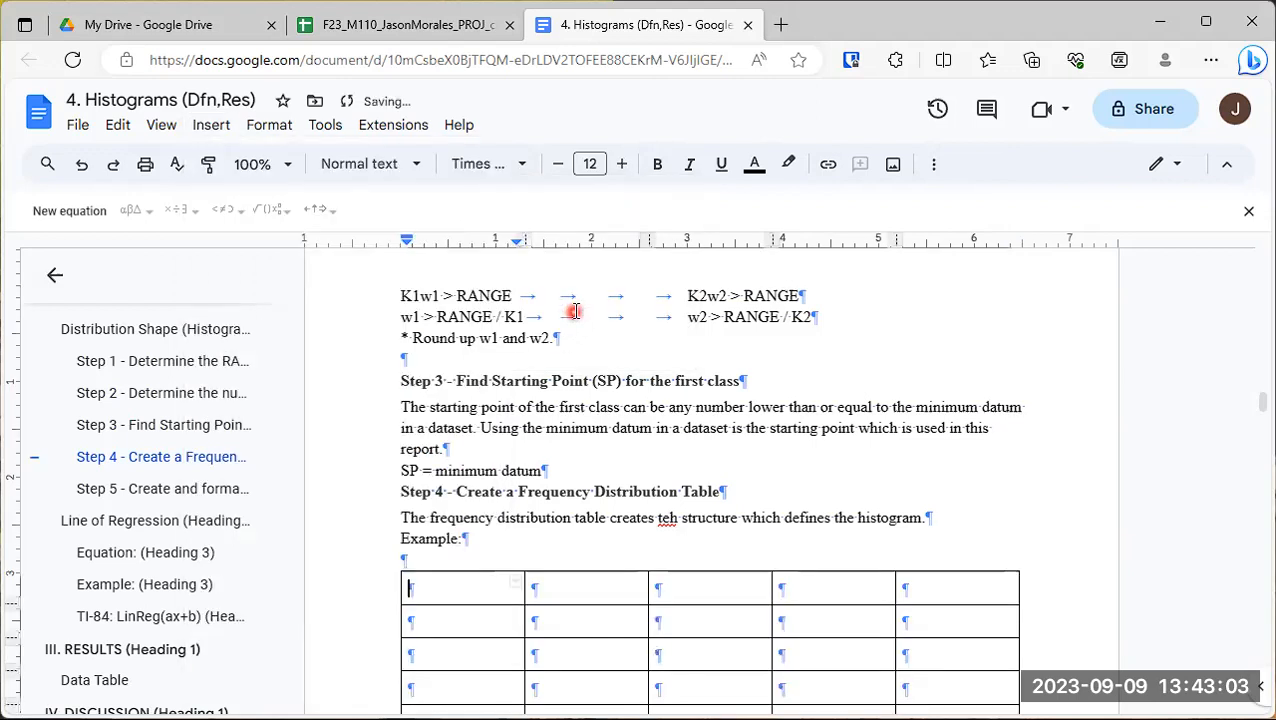
# - Label the first two header cells of the new table "Class No." and "Class Lower Bound (CLB)"
pyautogui.scroll(-1, 484, 515)
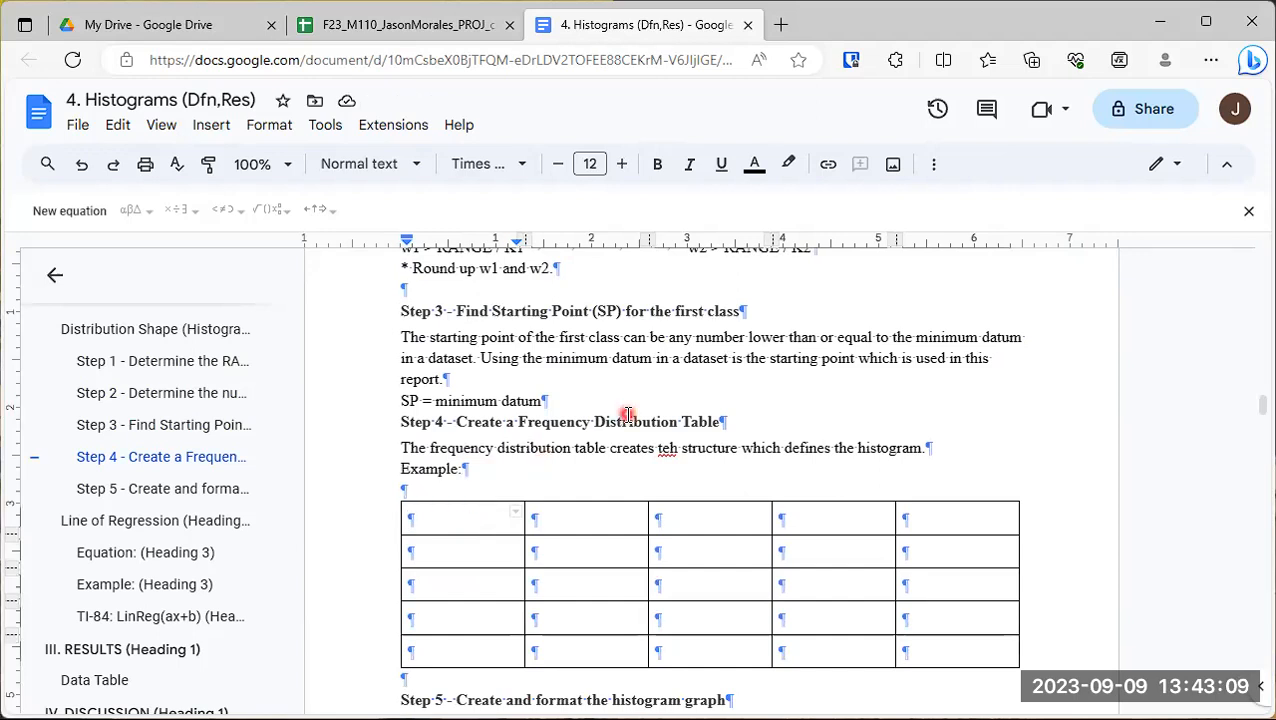
pyautogui.write('Class No.')
pyautogui.press('Tab')
pyautogui.write('Cla')
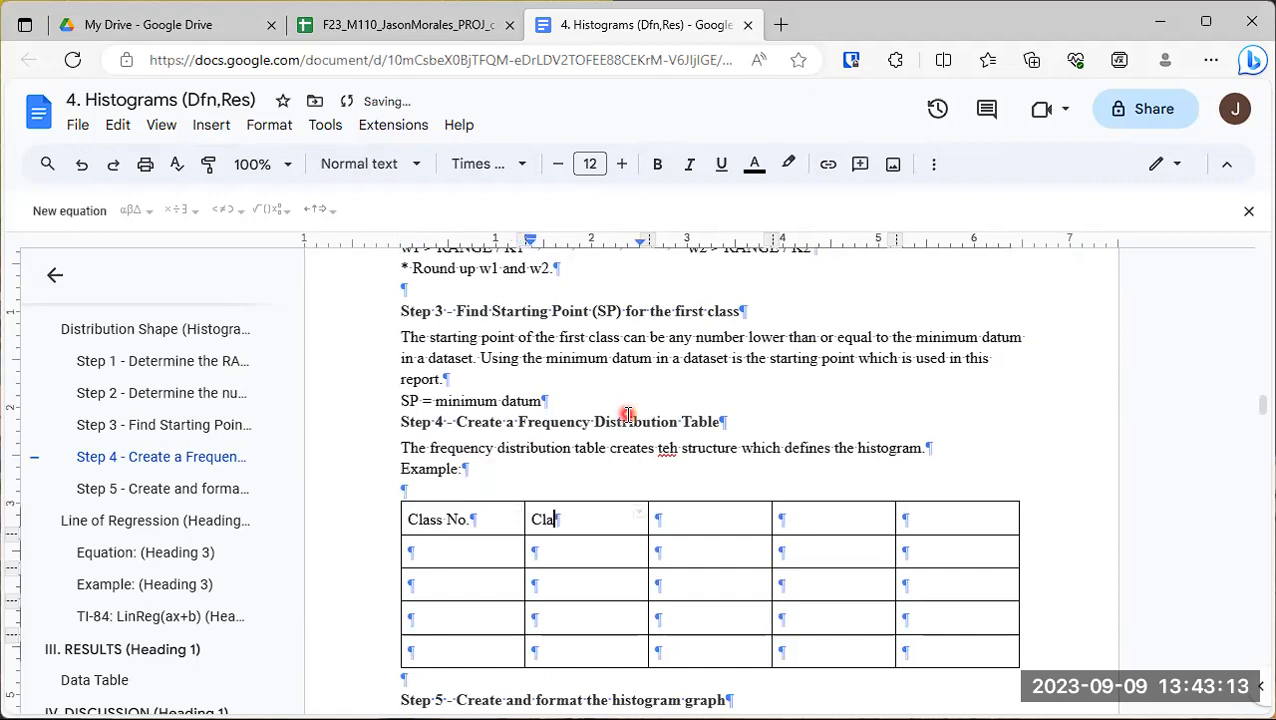
pyautogui.write('ss Lower Bound (CLB')
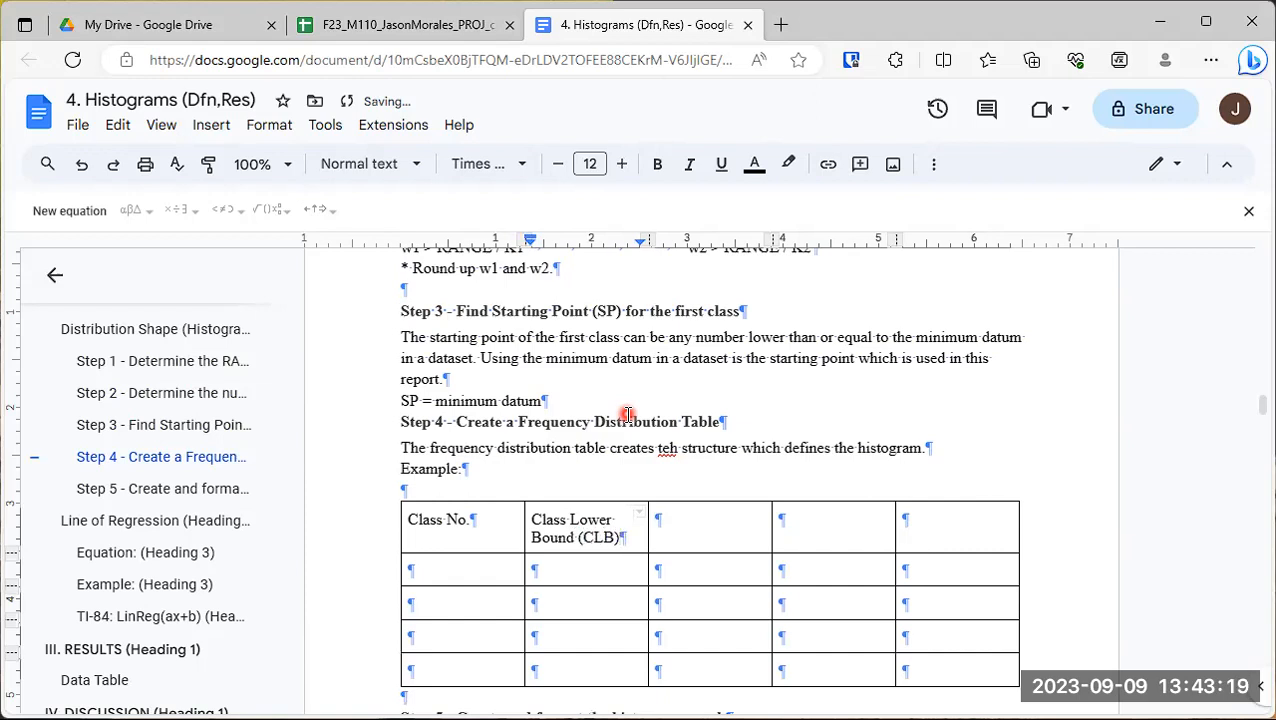
# - Label the third header cell of the Step 4 table "Class Upper Bound (CUB)"
pyautogui.press('Tab')
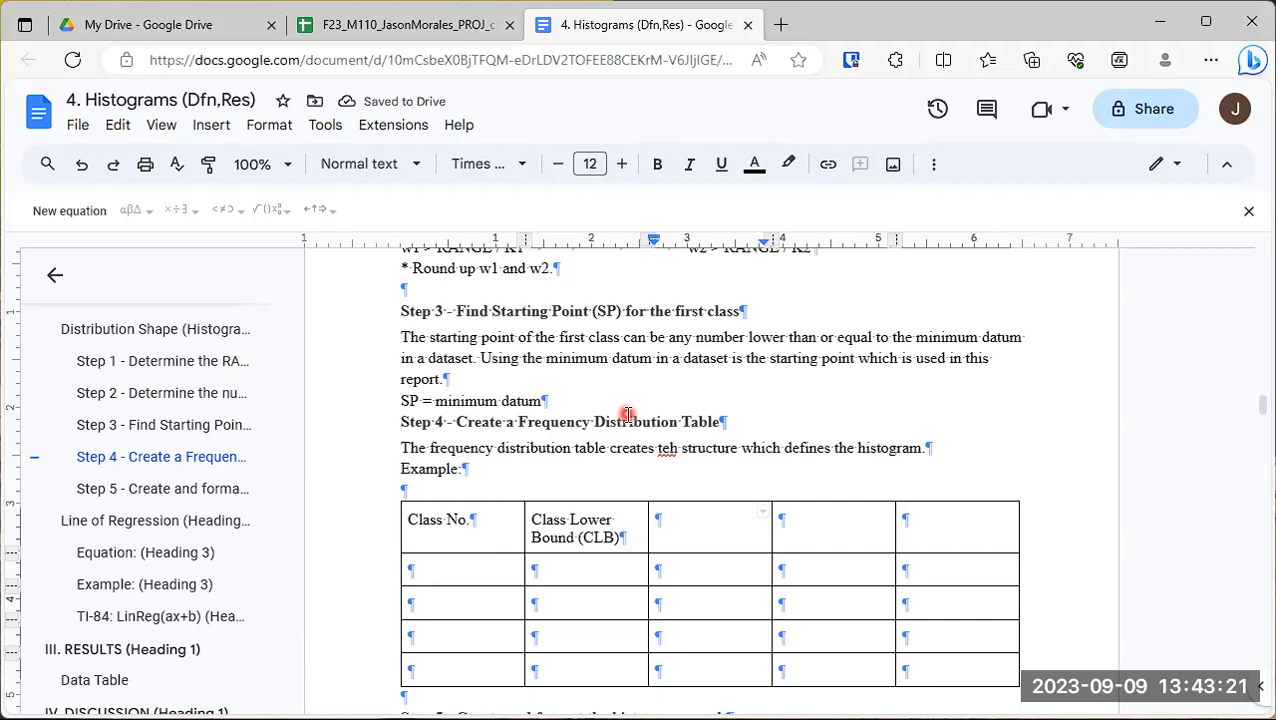
pyautogui.write('Class U')
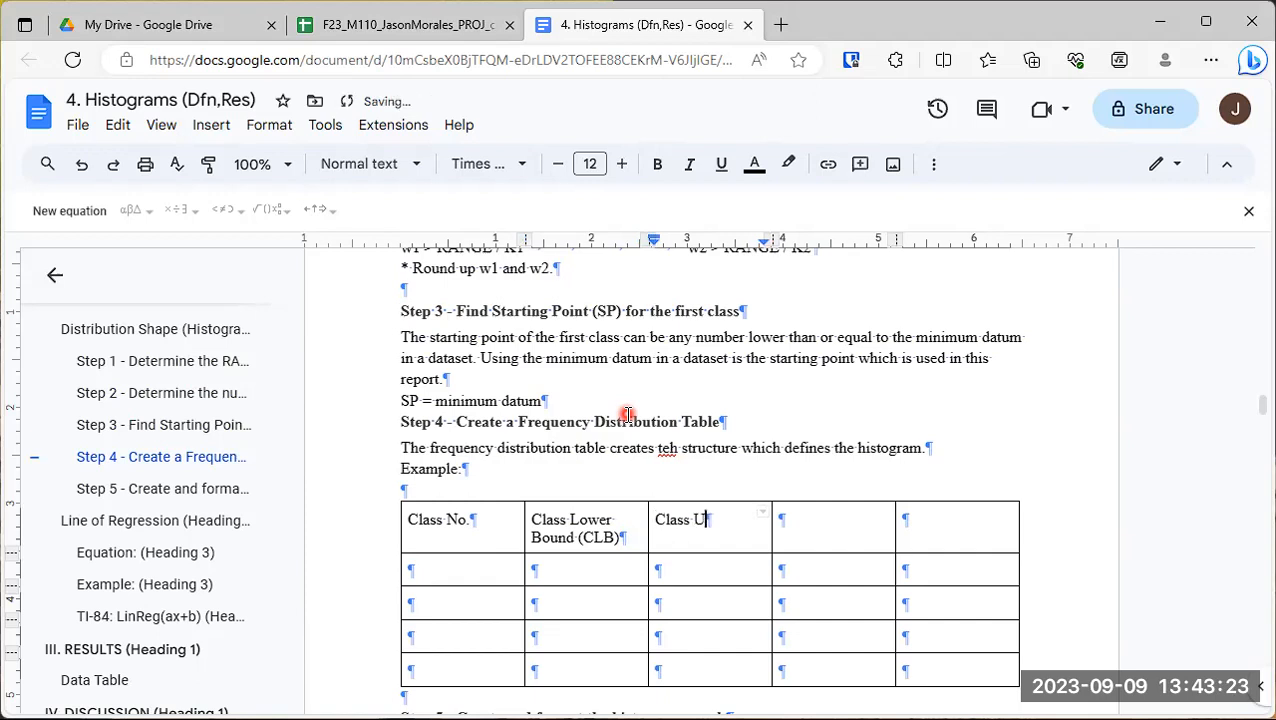
pyautogui.write('pper Bound')
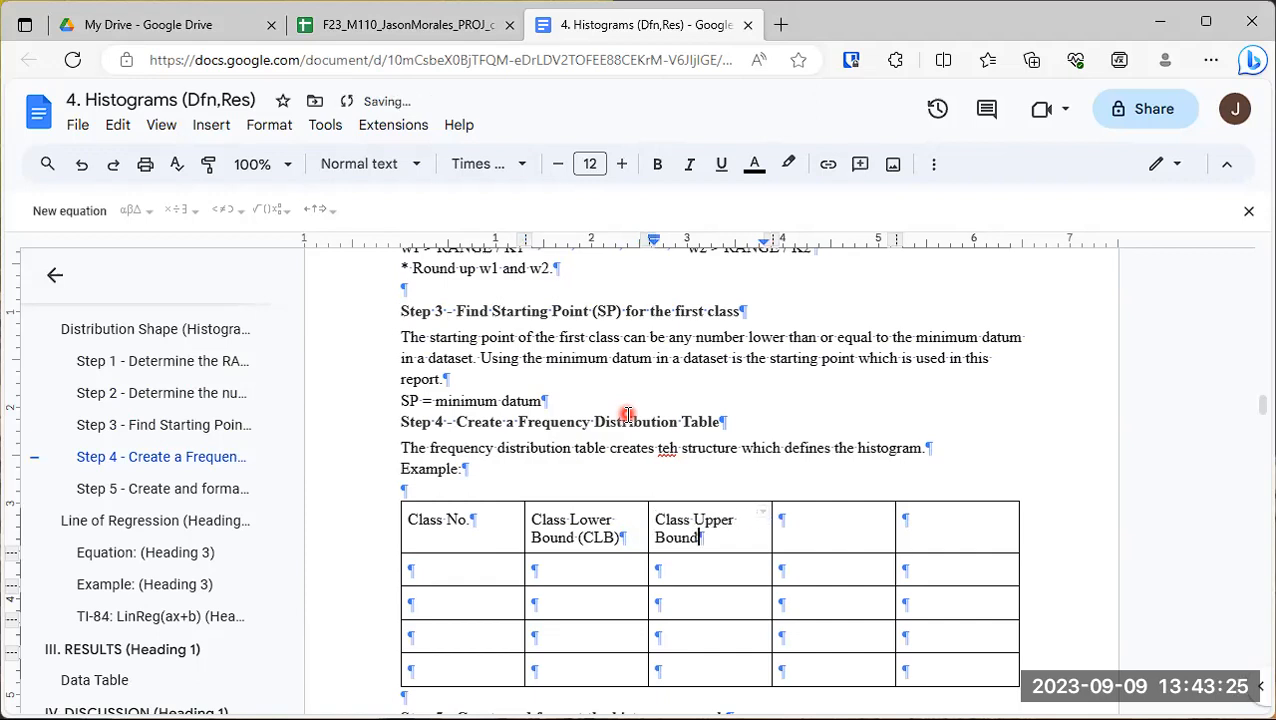
pyautogui.write(' (CUB)')
# - Label the fourth header cell "Class Midpoint" with the formula "(CLB+CUB)/2" on a second line
pyautogui.press('Tab')
pyautogui.write('Class Midpoint')
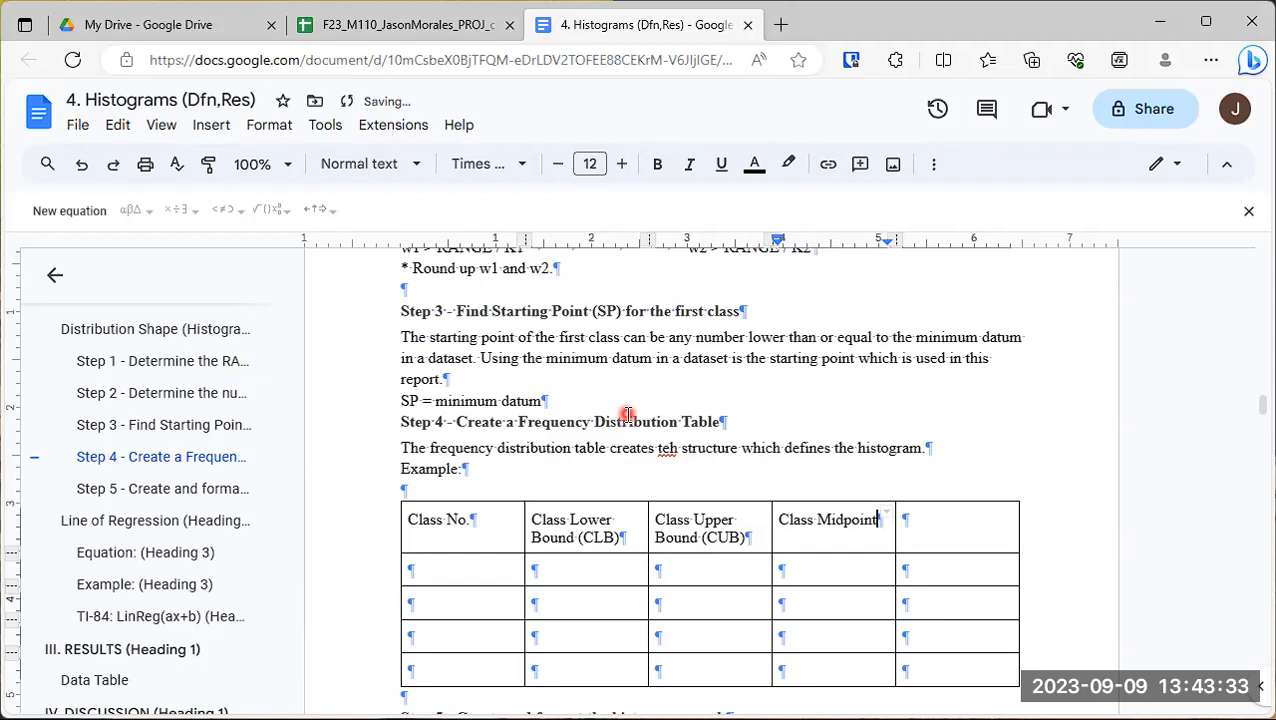
pyautogui.press('Return')
pyautogui.write('(CLB+CUB)/2')
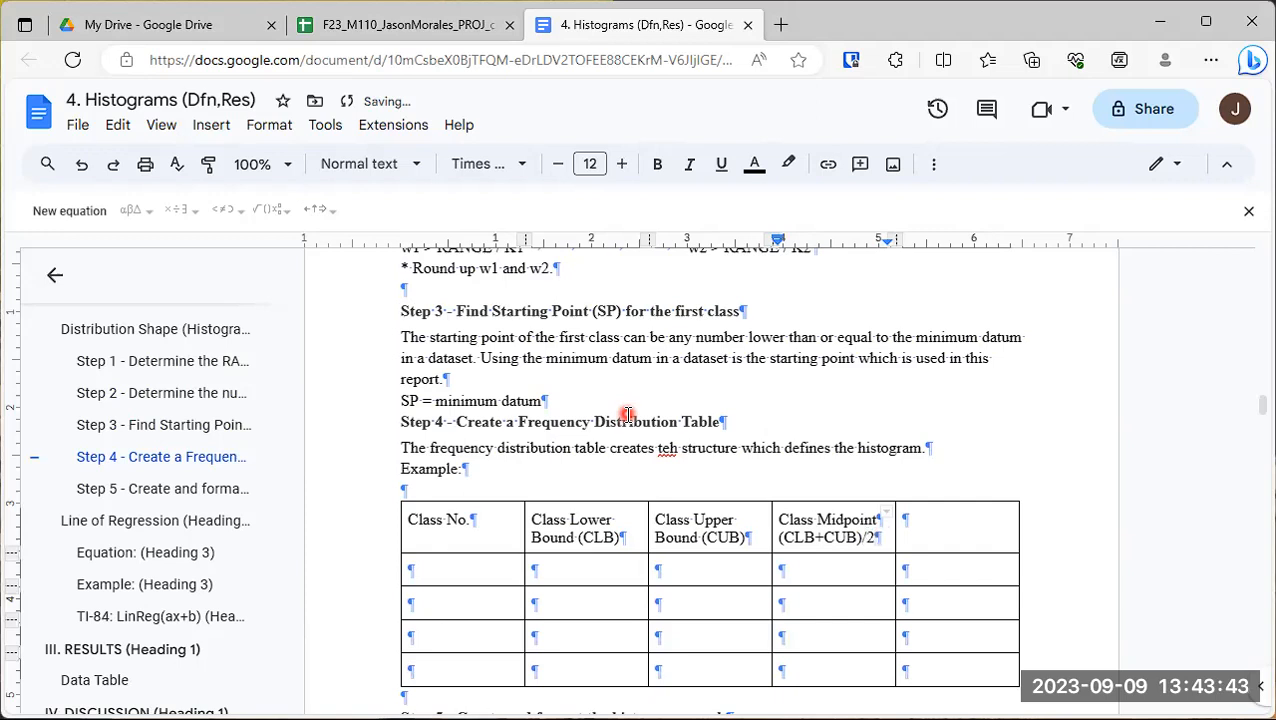
# - Highlight the CLB and CUB terms in the table headers, and label the last header cell "Frequency"
pyautogui.doubleClick(607, 537)
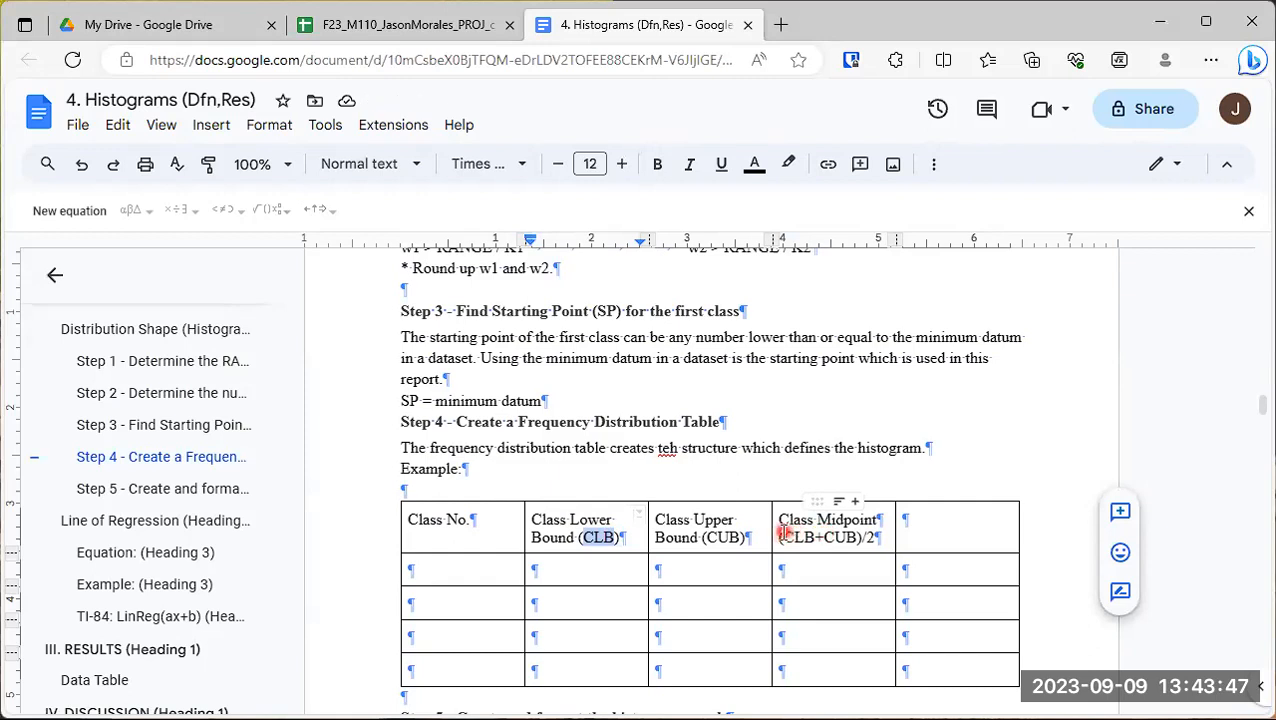
pyautogui.moveTo(783, 537); pyautogui.dragTo(817, 537)
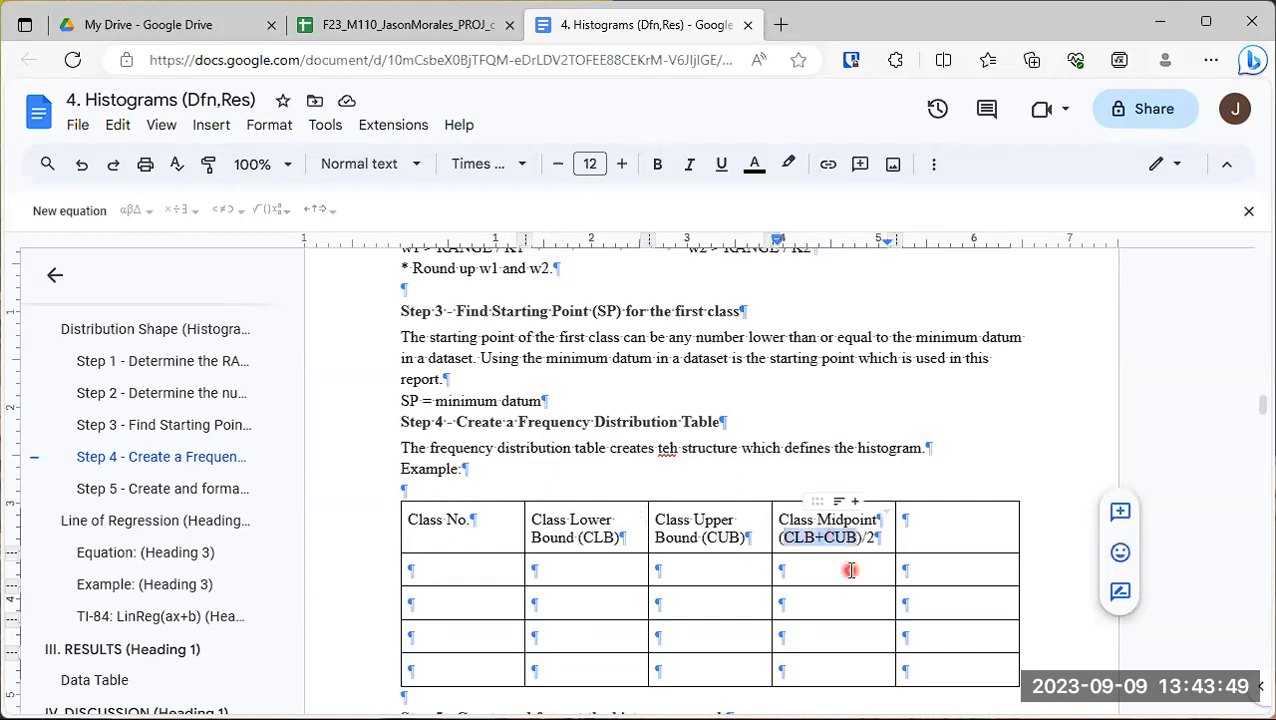
pyautogui.click(934, 521)
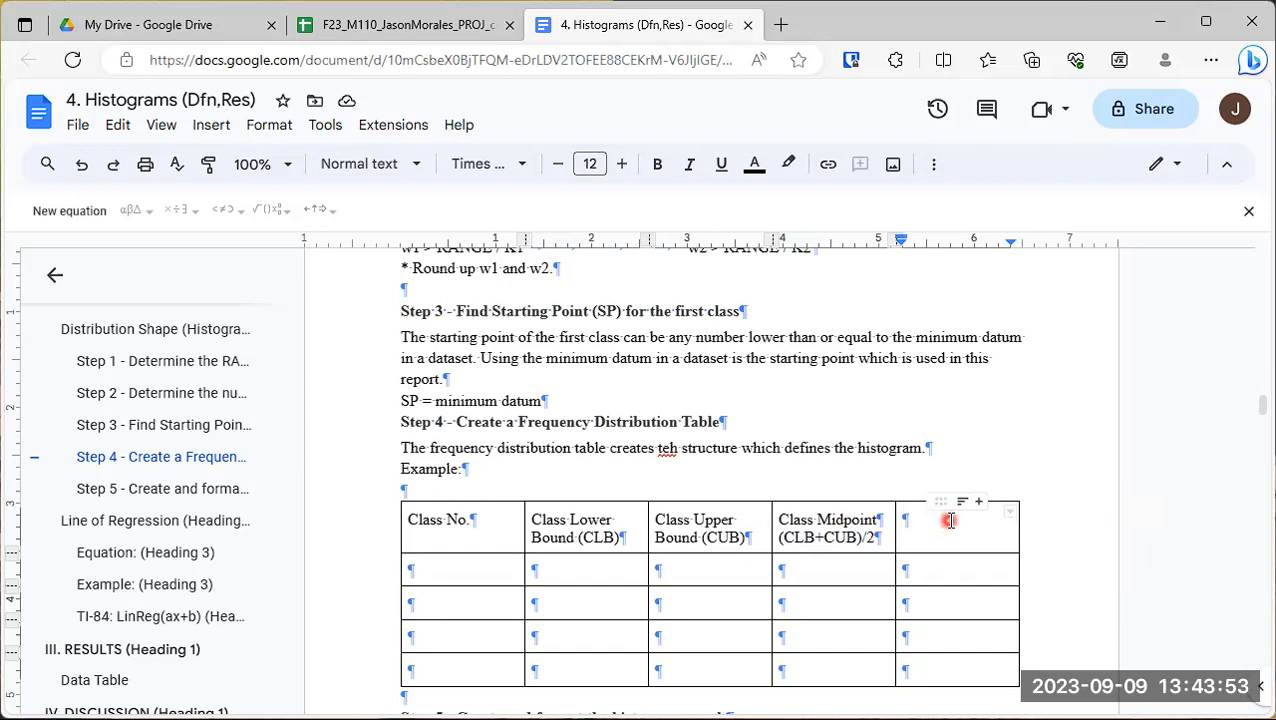
pyautogui.write('Frequency')
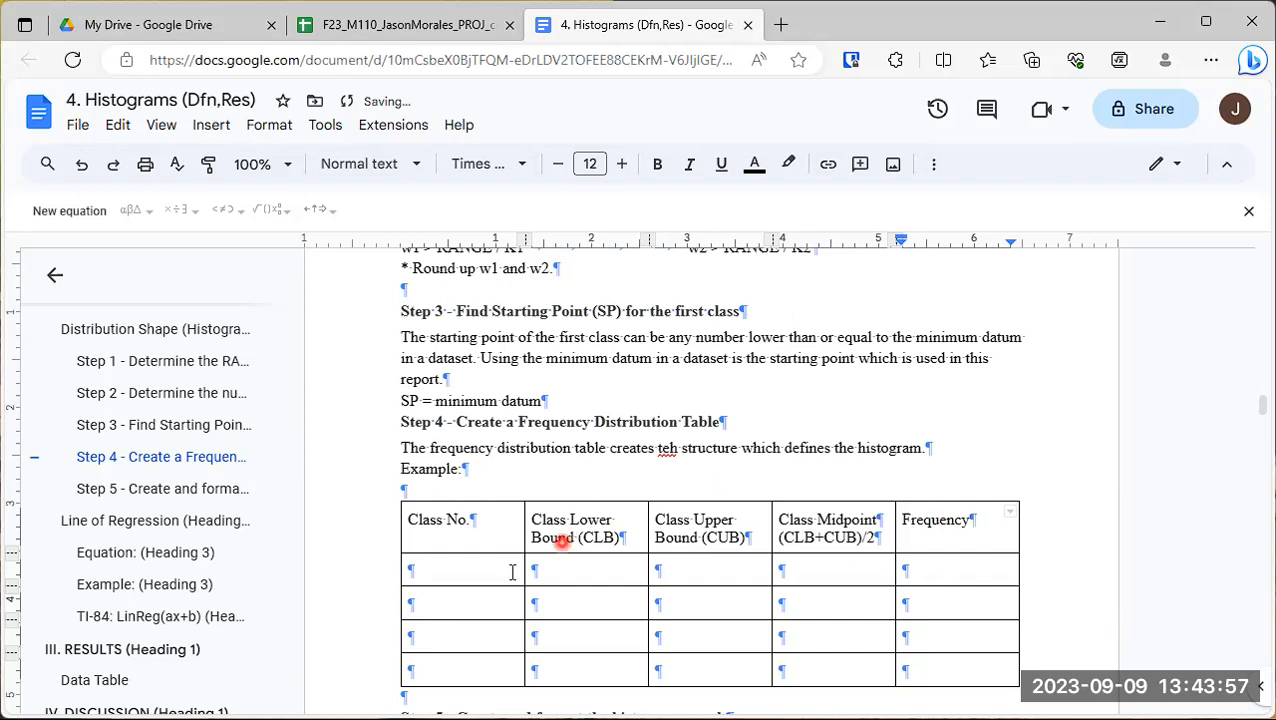
# - Fill the four cells under "Class No." with 1, 2, 3 and "...", one entry per row
pyautogui.doubleClick(475, 581)
pyautogui.doubleClick(477, 568)
pyautogui.click(477, 568)
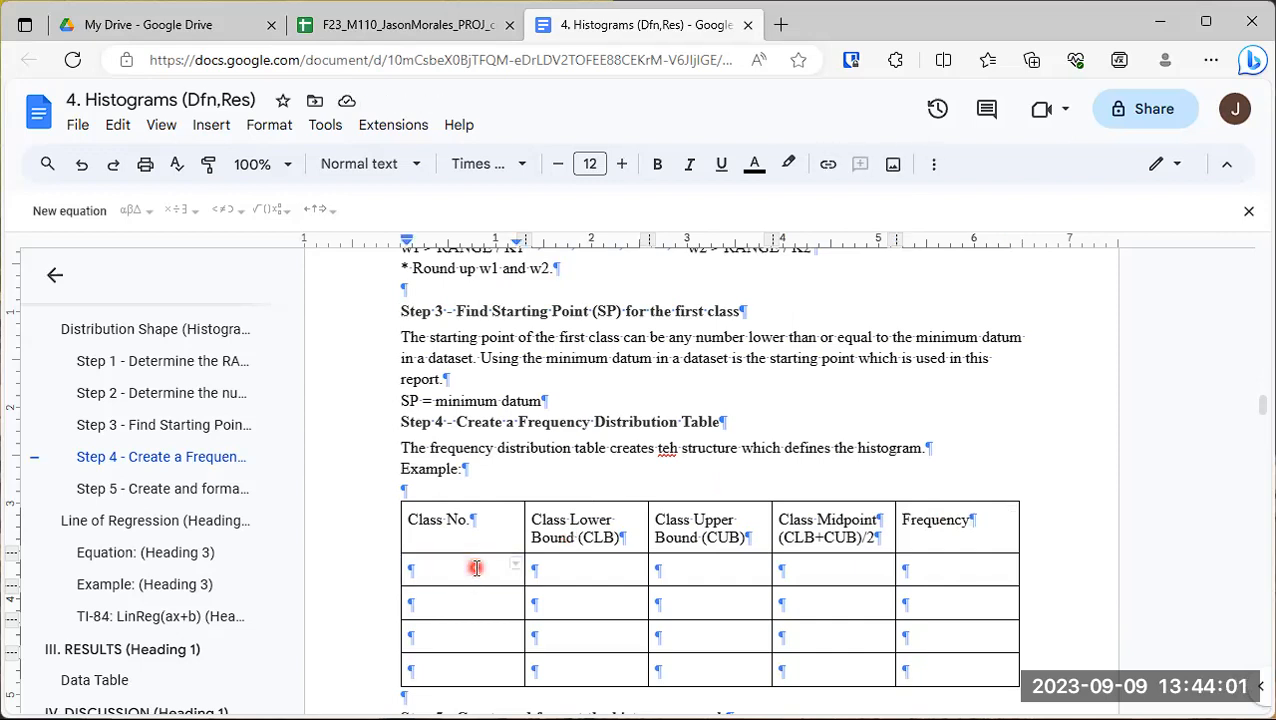
pyautogui.write('1')
pyautogui.press('Return')
pyautogui.write('2')
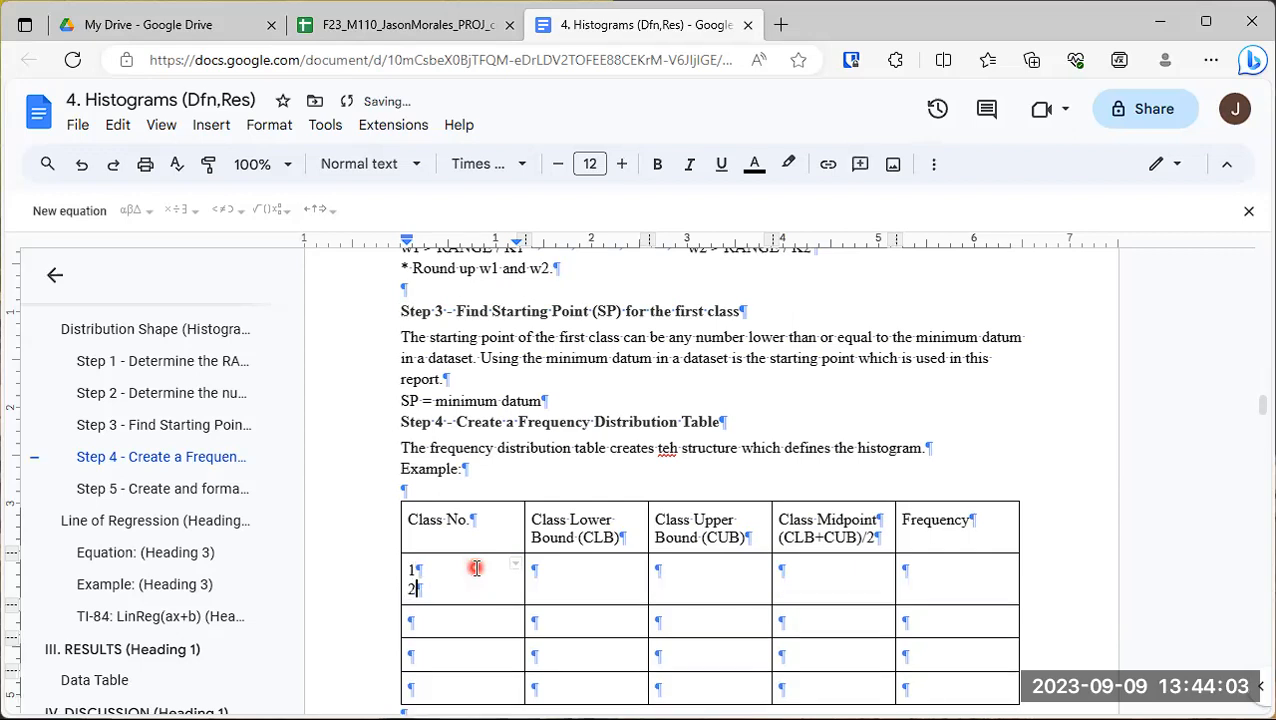
pyautogui.press('BackSpace')
pyautogui.press('BackSpace')
pyautogui.press('Down')
pyautogui.write('2')
pyautogui.press('Down')
pyautogui.write('3')
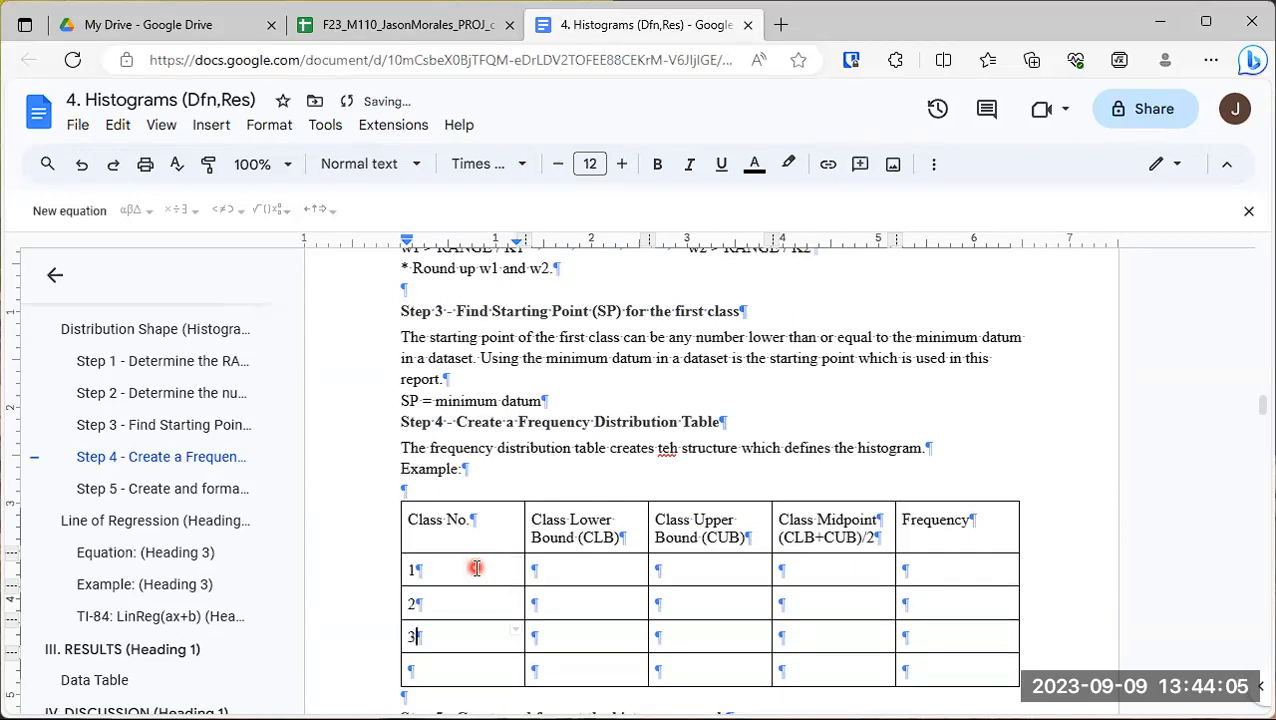
pyautogui.press('Down')
pyautogui.write('...')
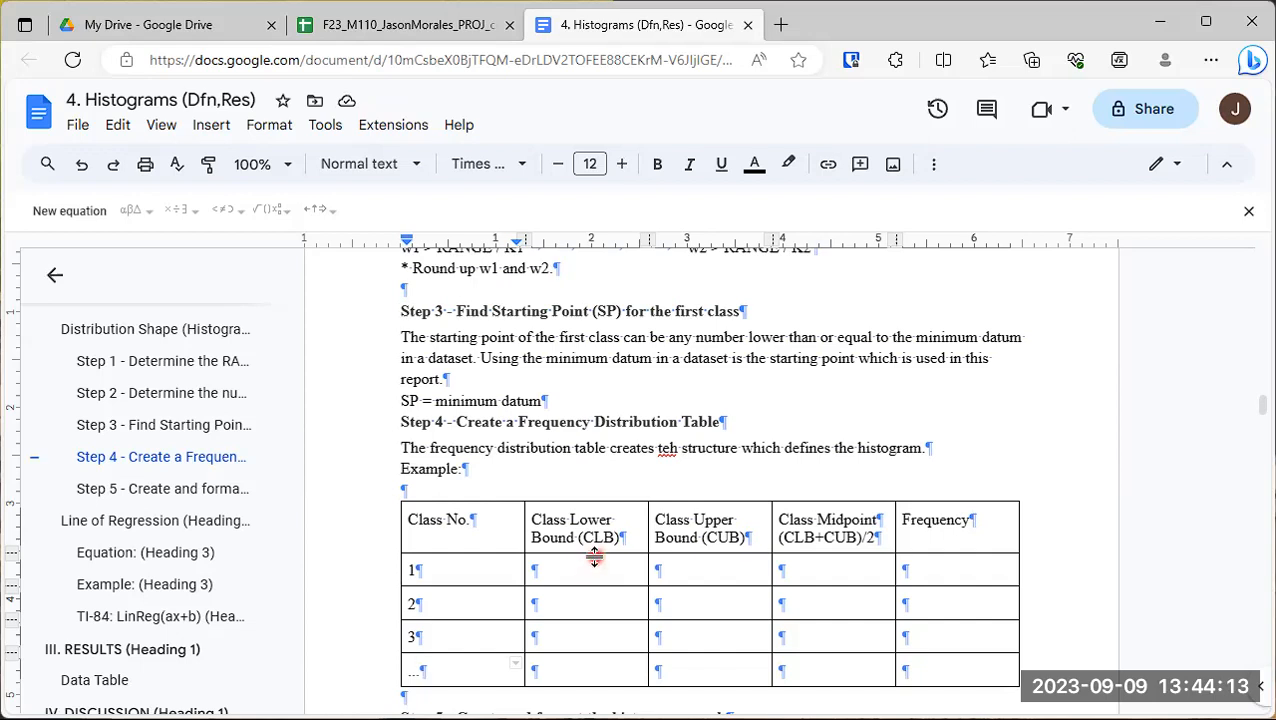
# - Change the last two entries in the Class No. column to "..." and "K"
pyautogui.click(430, 635)
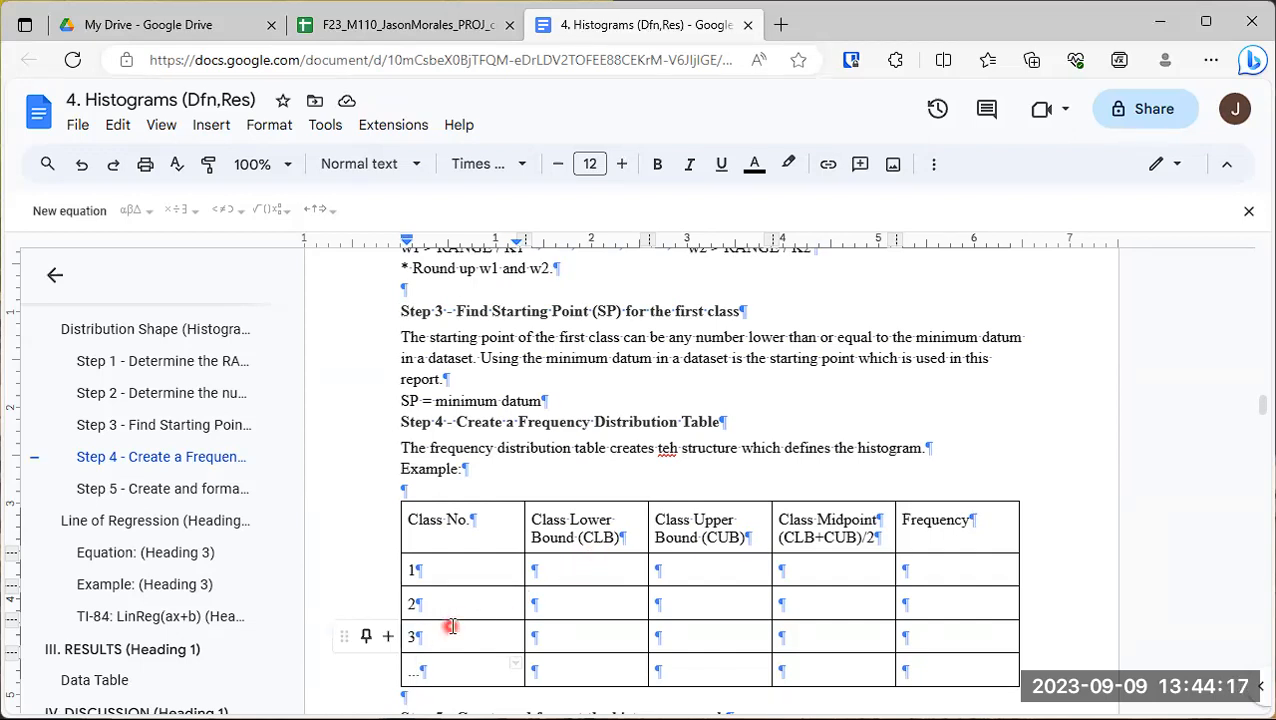
pyautogui.press('BackSpace')
pyautogui.press('BackSpace')
pyautogui.press('BackSpace')
pyautogui.write('n')
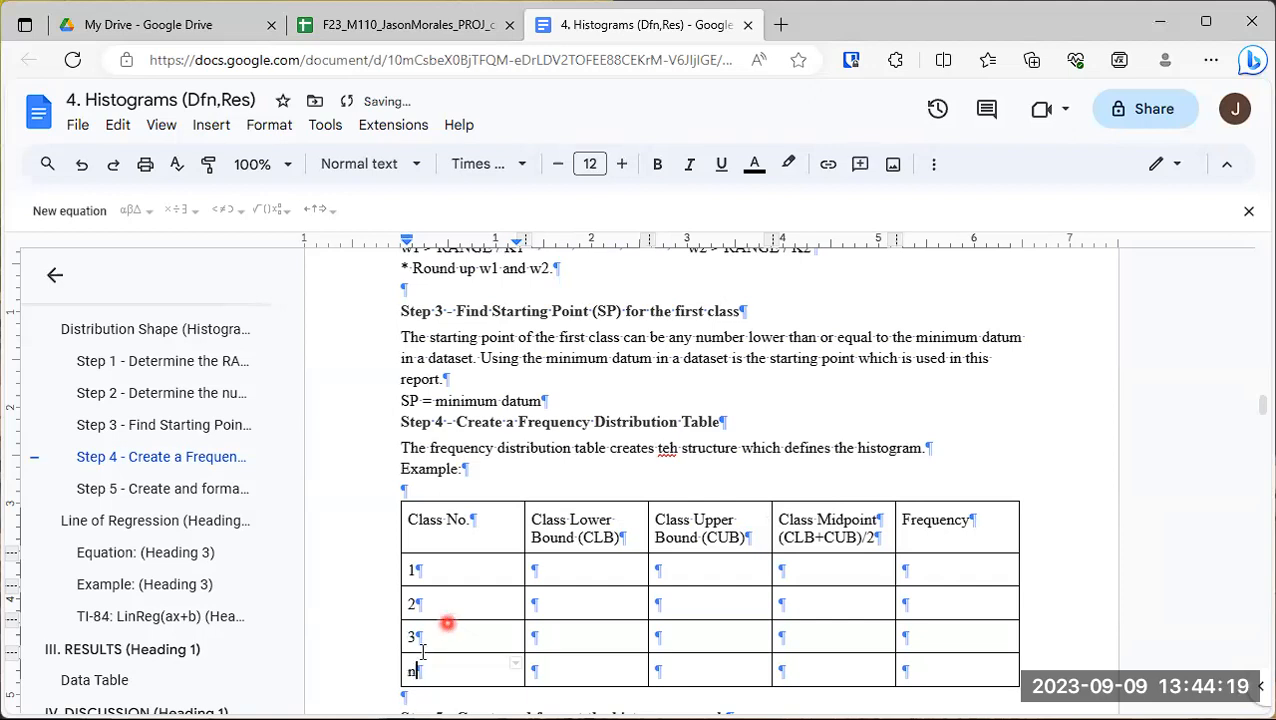
pyautogui.moveTo(426, 636); pyautogui.dragTo(409, 634)
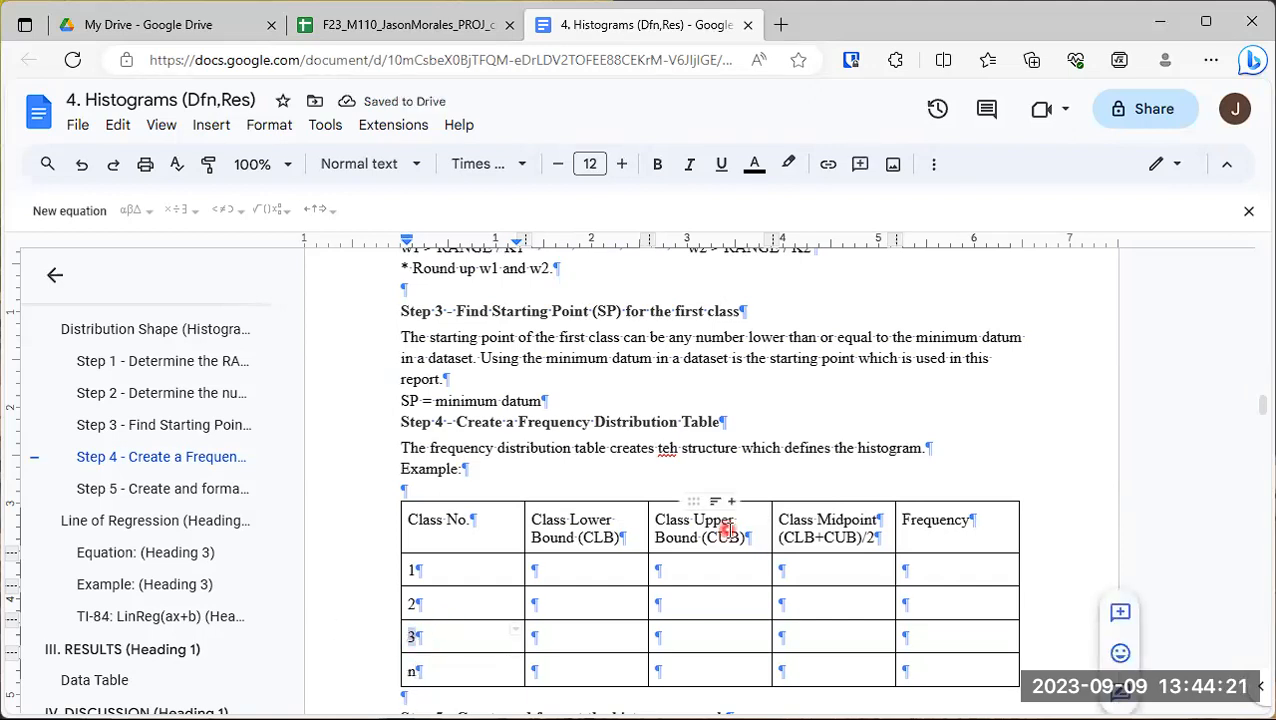
pyautogui.write('...')
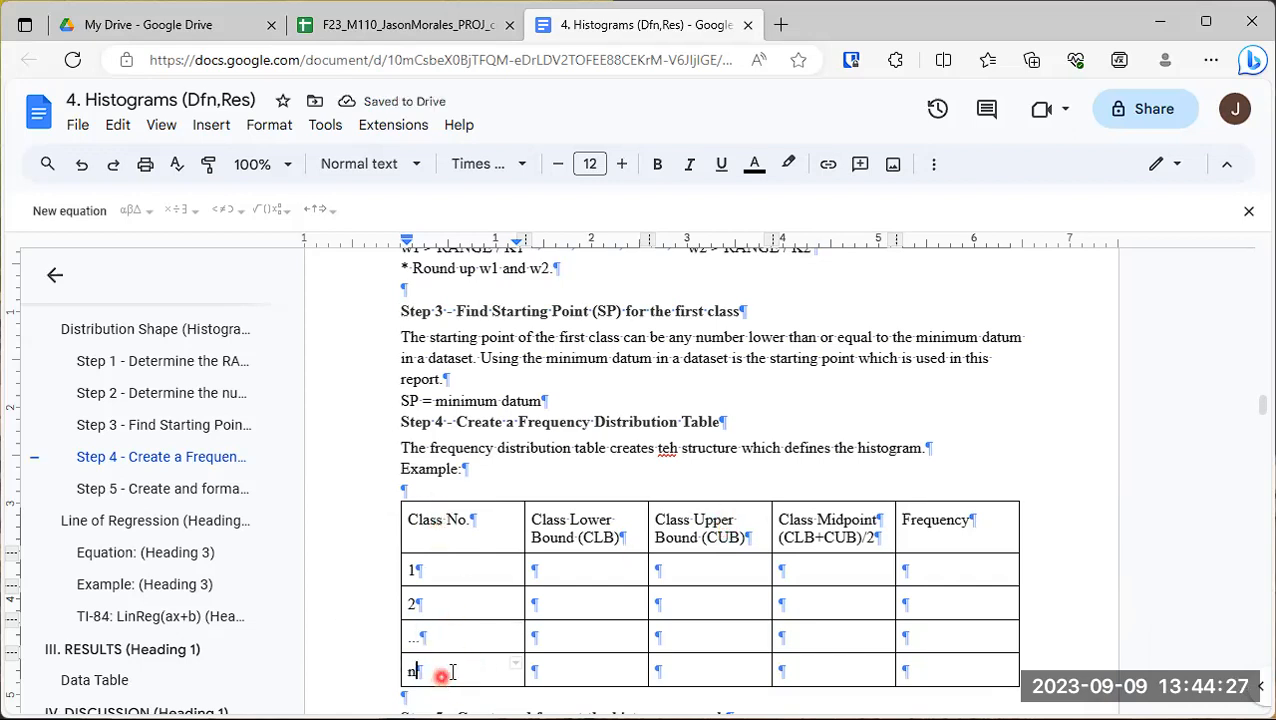
pyautogui.press('BackSpace')
pyautogui.write('K')
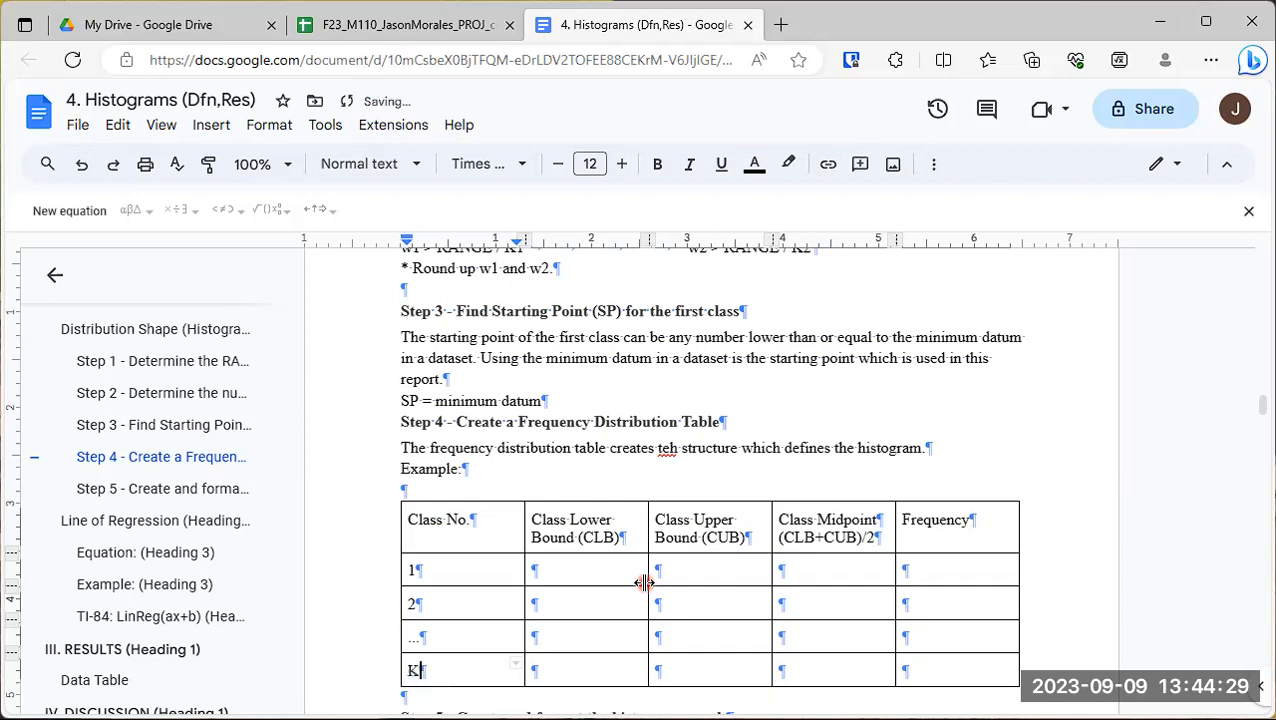
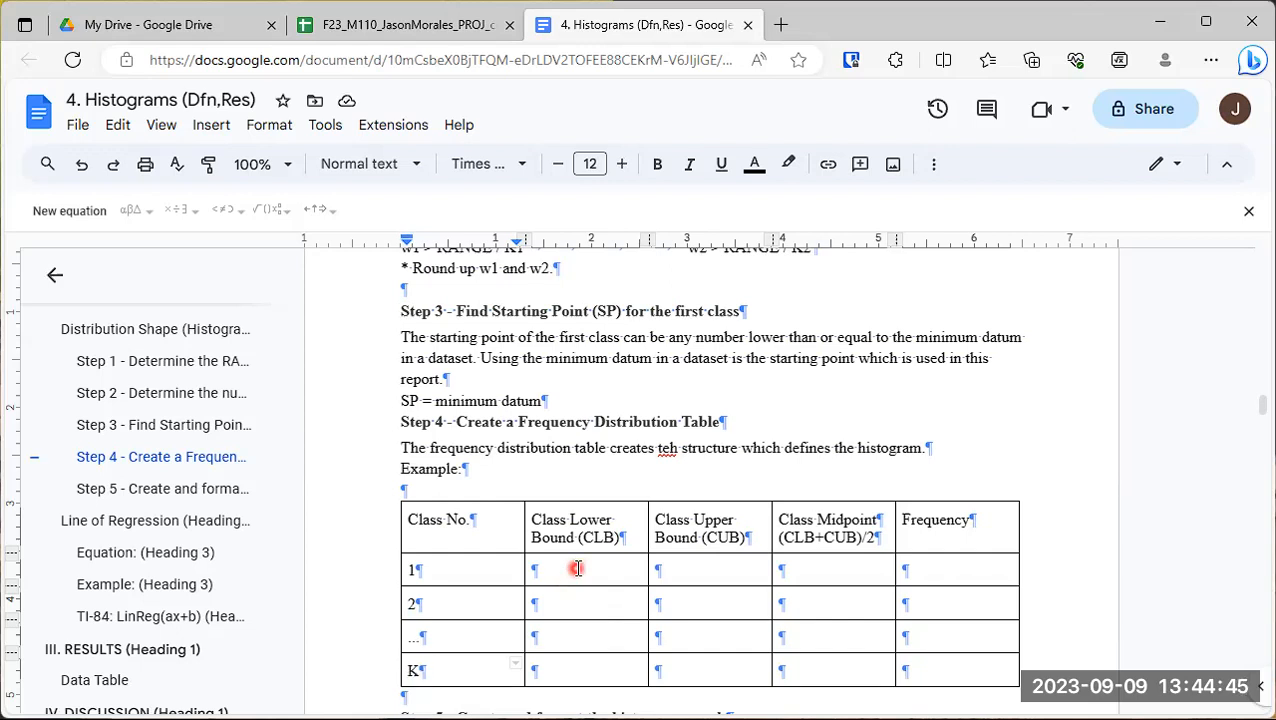
# - Fill the class 1 row with "SP" as the lower bound and "SP + w" as the upper bound
pyautogui.moveTo(577, 568); pyautogui.dragTo(627, 567)
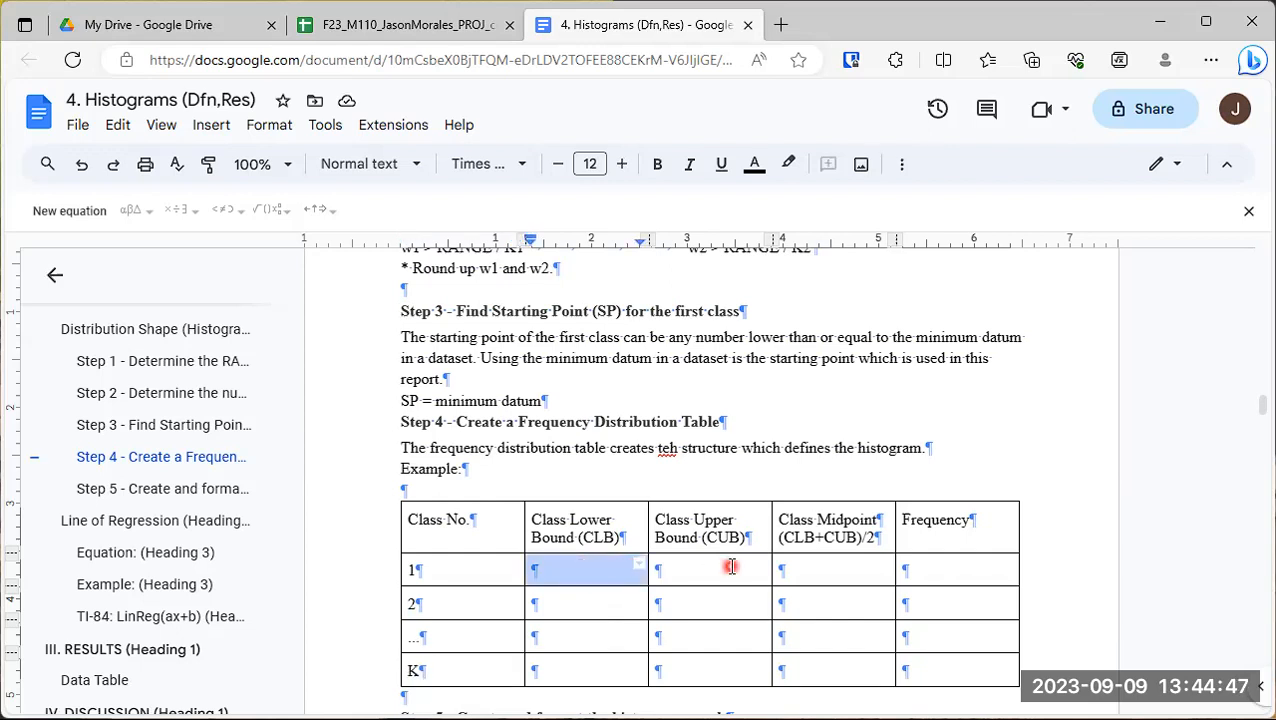
pyautogui.write('SP')
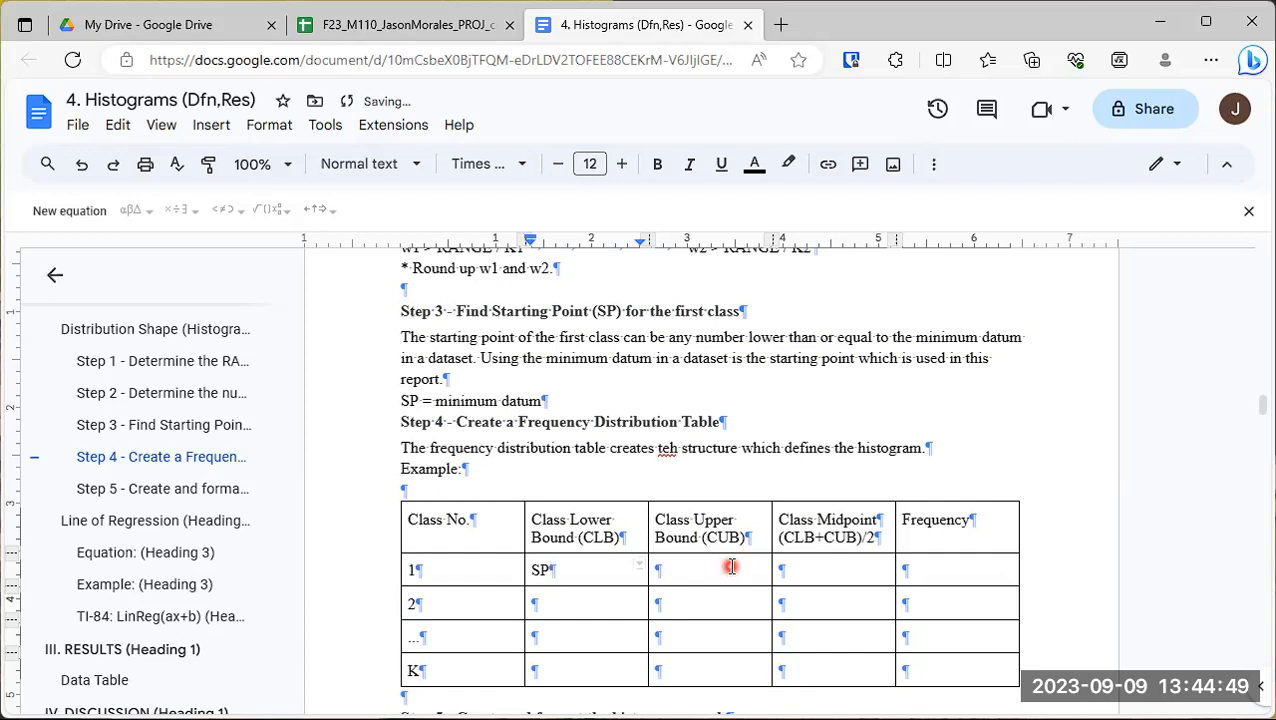
pyautogui.click(731, 566)
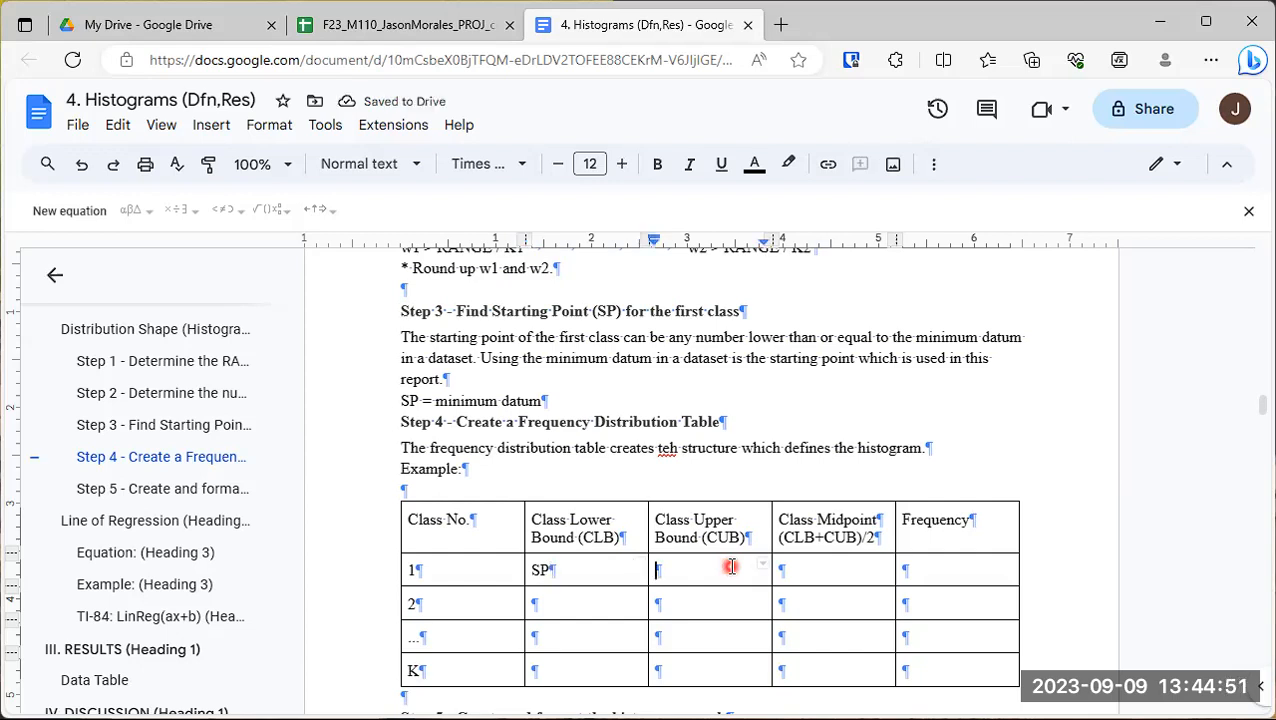
pyautogui.write('S')
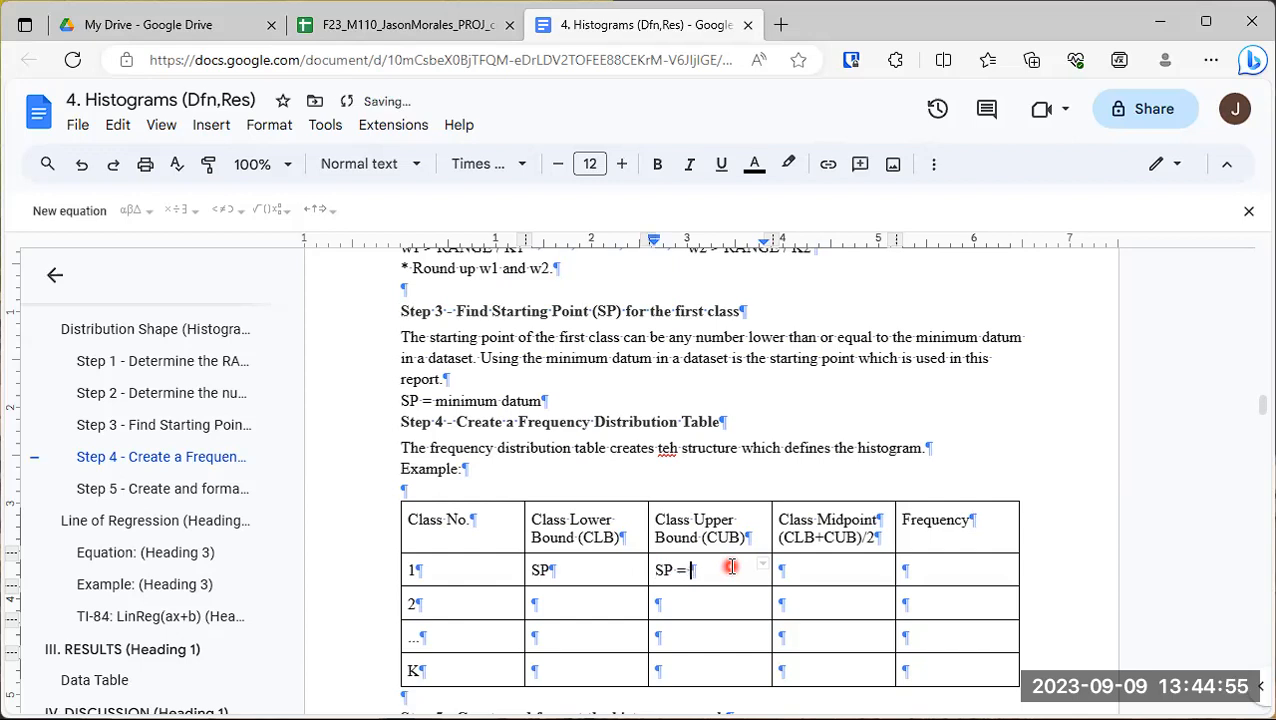
pyautogui.write('P + w')
# - Fill the class 2 row with "SP + w" as the lower bound and an indented "+ w" as the upper bound
pyautogui.doubleClick(593, 602)
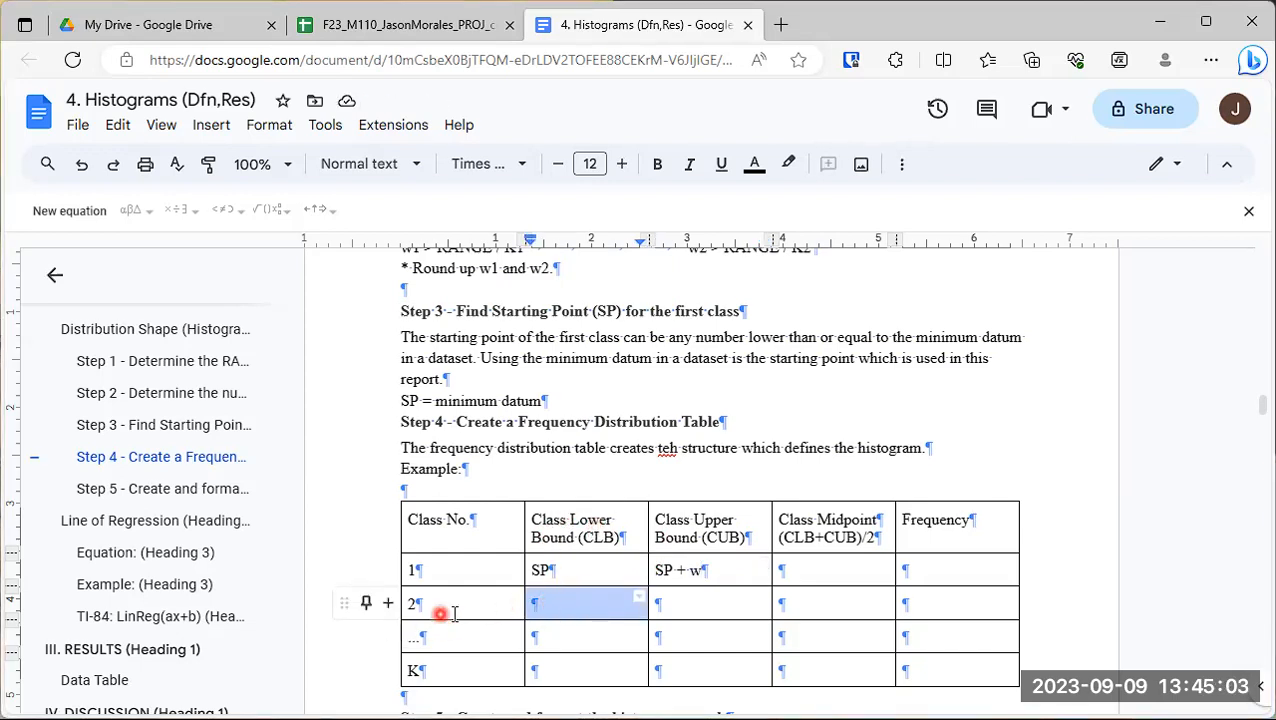
pyautogui.click(562, 603)
pyautogui.write('SP + w')
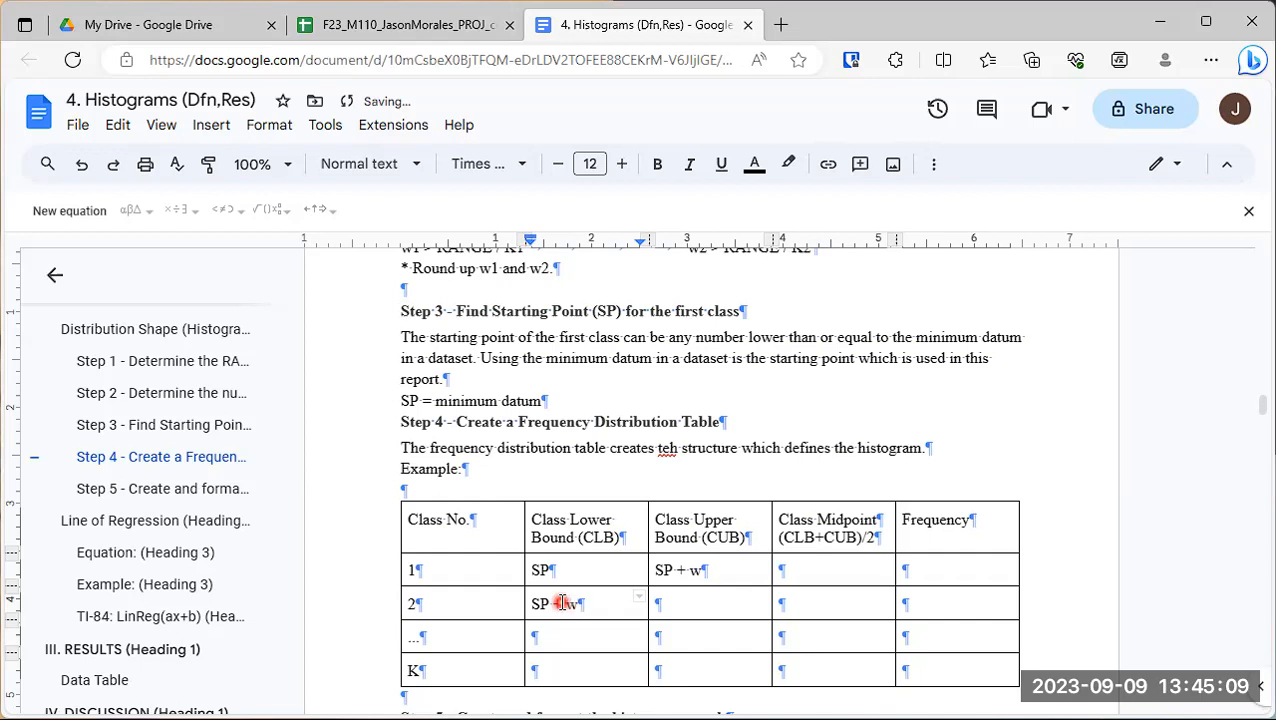
pyautogui.press('Tab')
pyautogui.write('+ ')
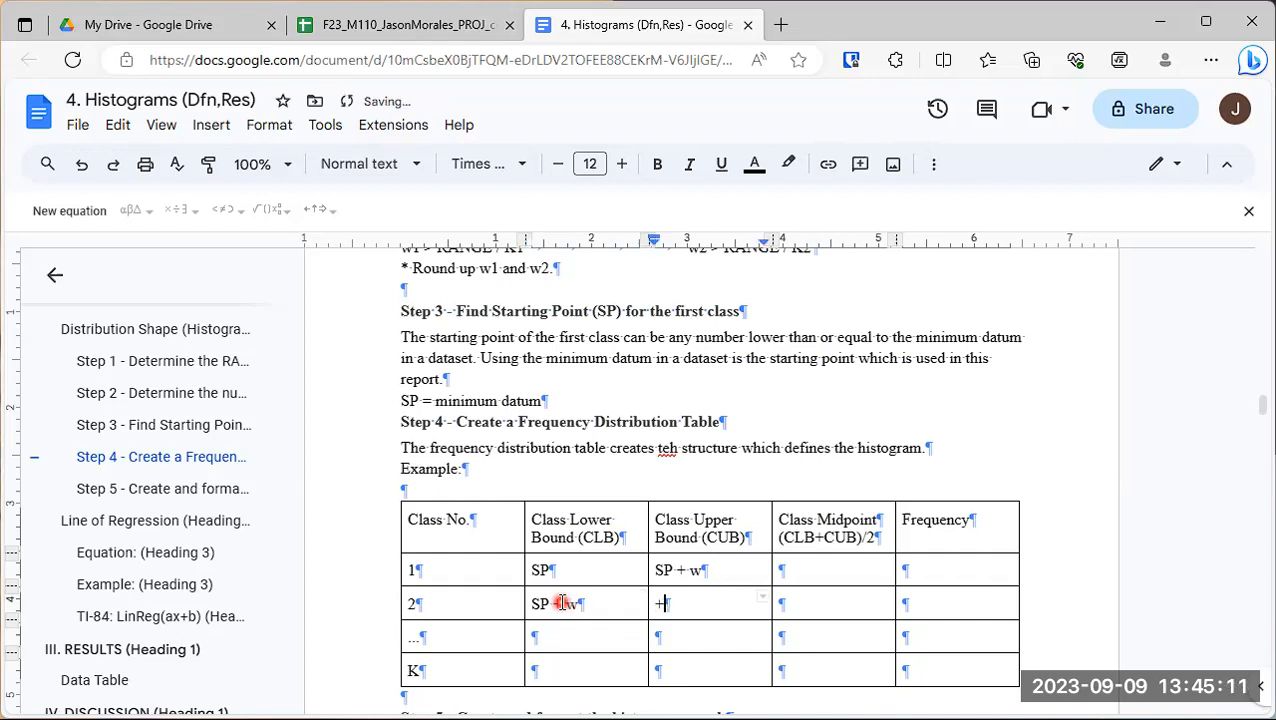
pyautogui.write('w')
# - Enter an indented "+ w" in both the lower and upper bound cells of the "..." row
pyautogui.doubleClick(564, 638)
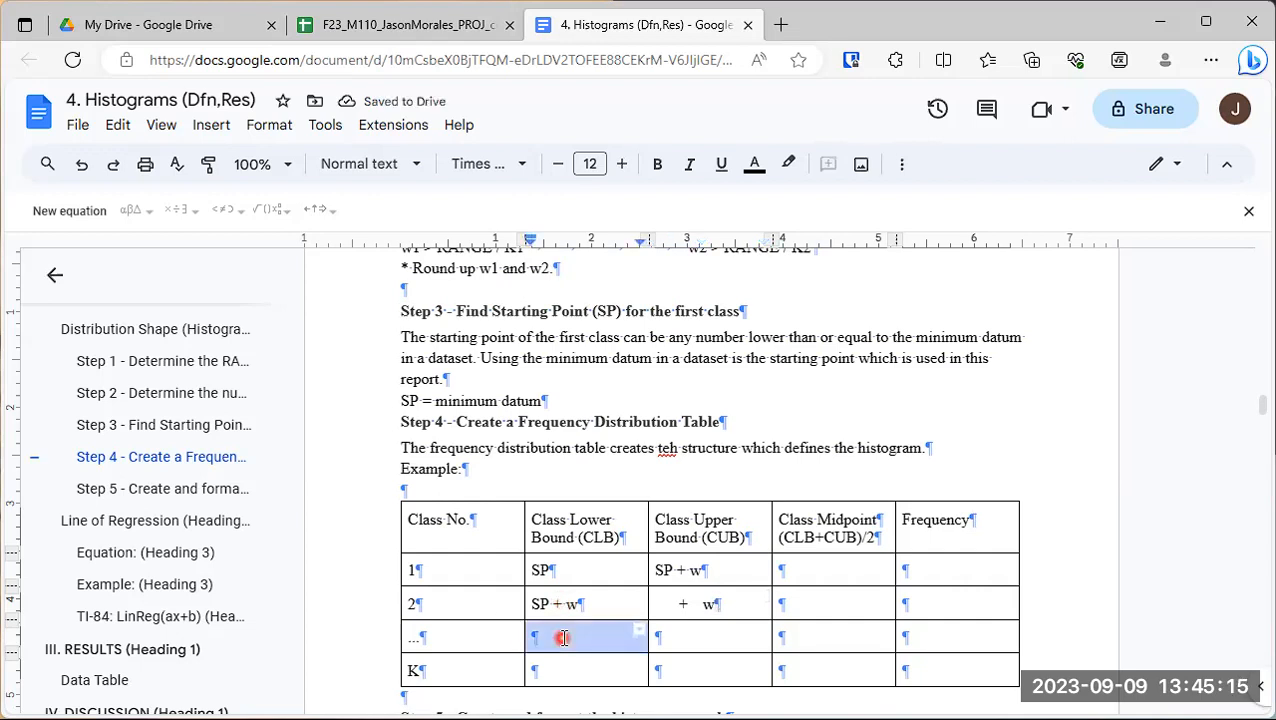
pyautogui.write('+ w')
pyautogui.press('Tab')
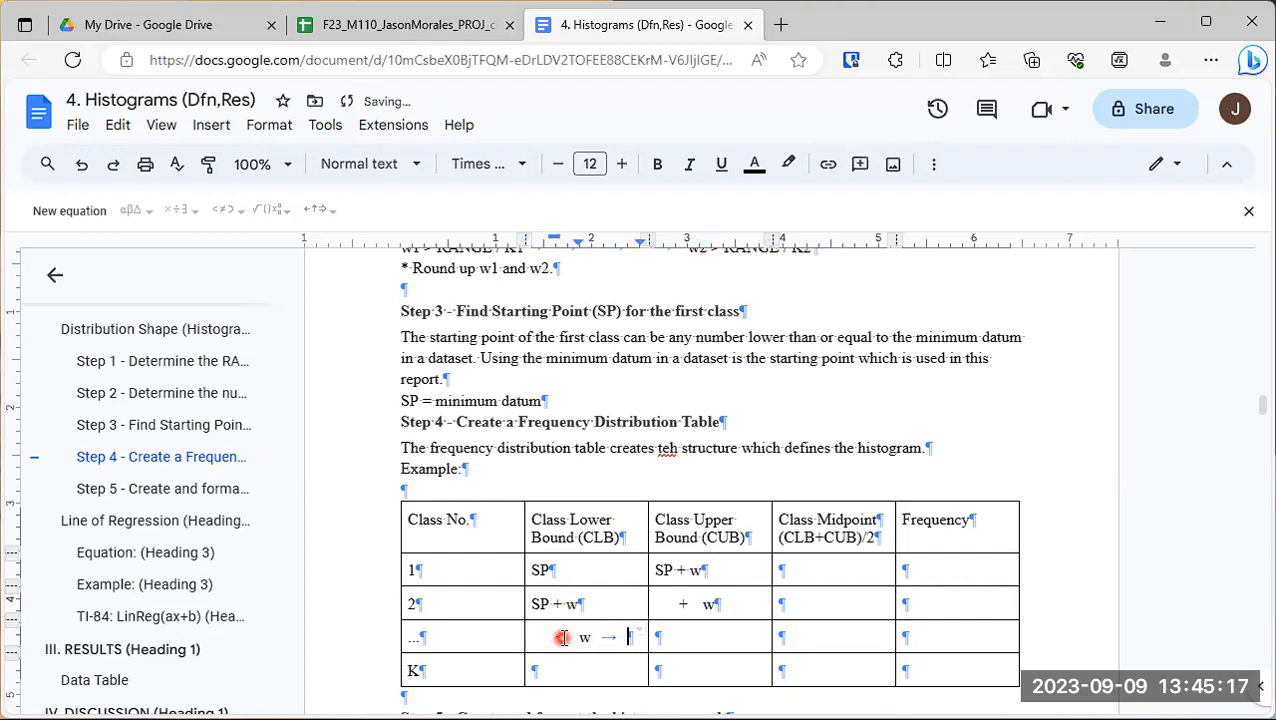
pyautogui.press('Tab')
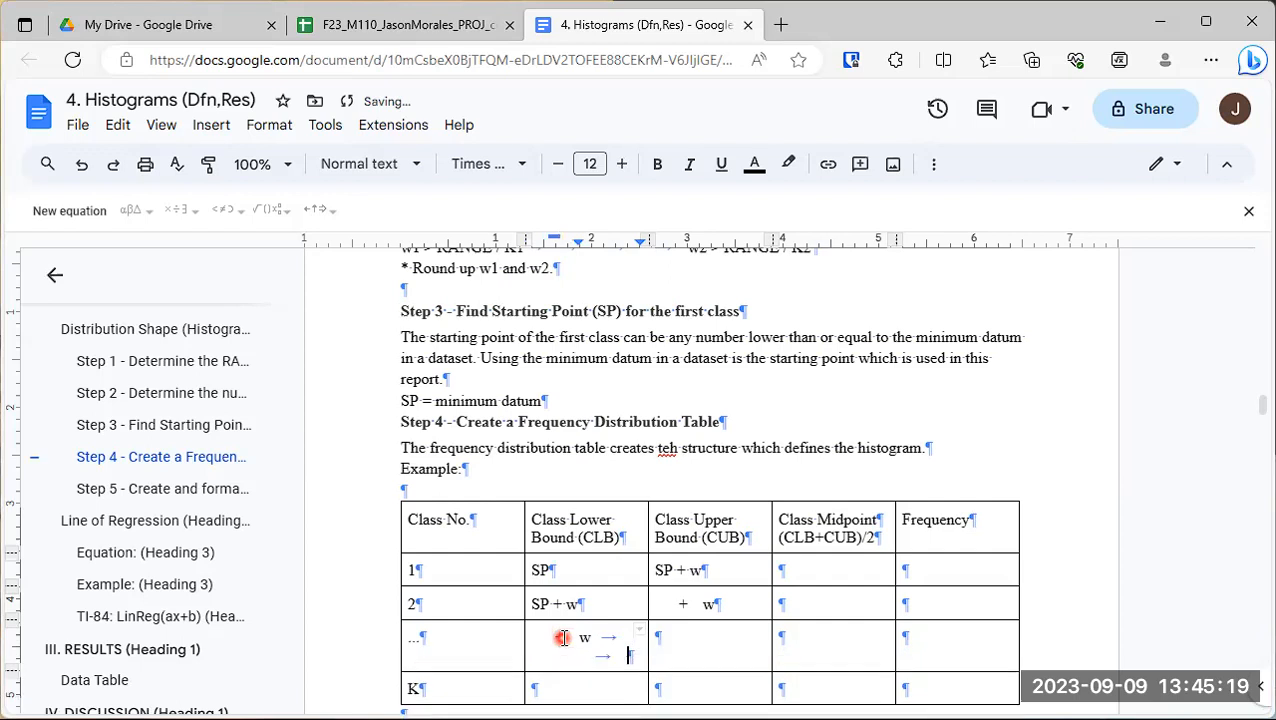
pyautogui.press('BackSpace')
pyautogui.press('BackSpace')
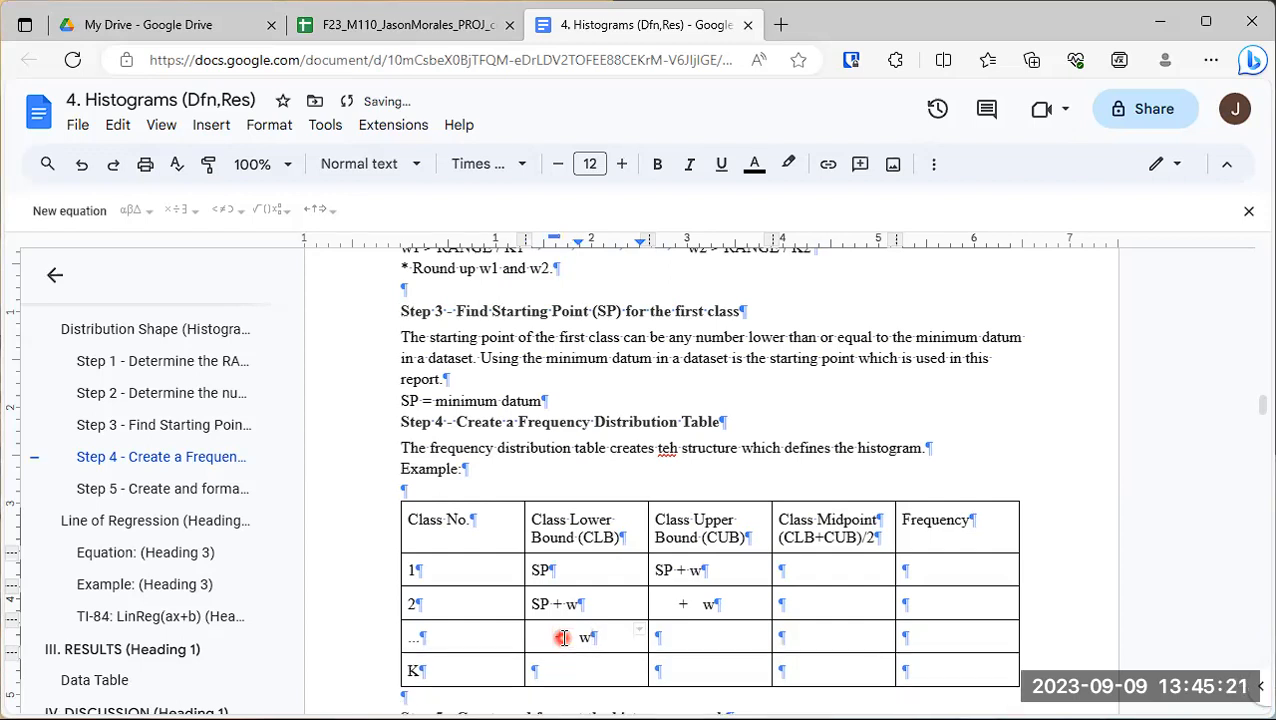
pyautogui.press('Tab')
pyautogui.write('+ w')
# - Fill the remaining four cells of the K row with "..."
pyautogui.press('Down')
pyautogui.press('Left')
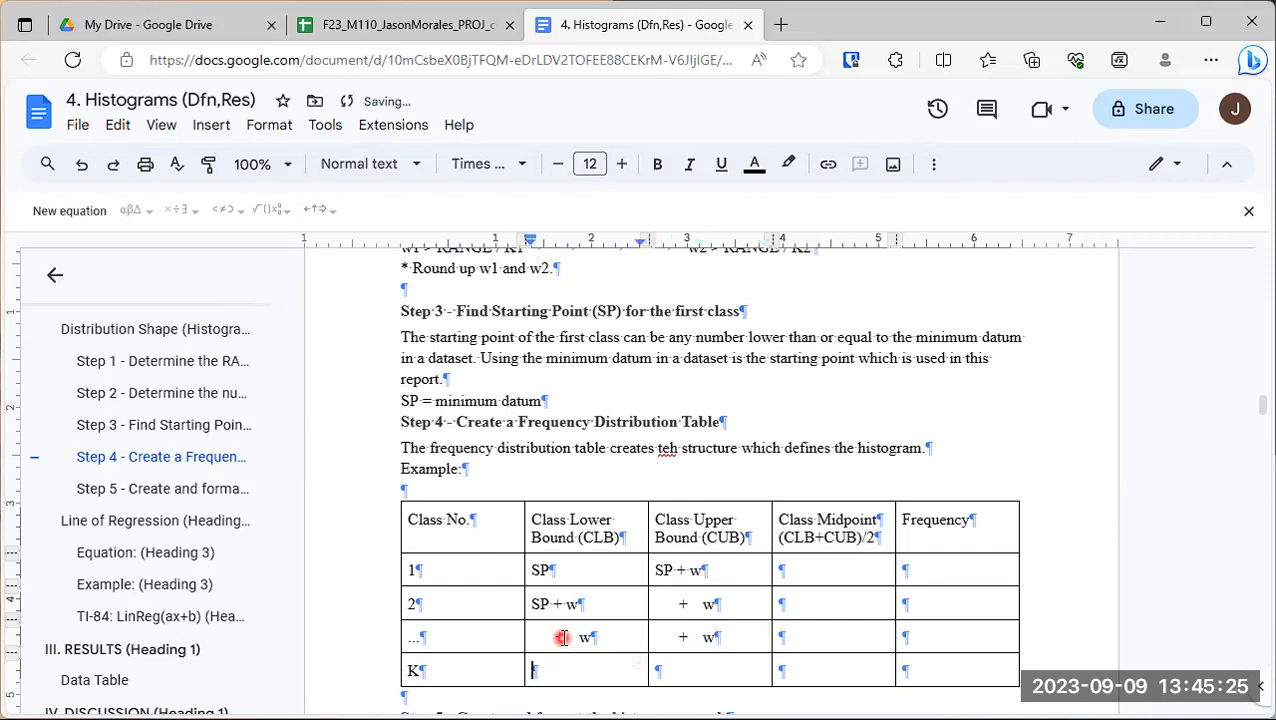
pyautogui.write('...')
pyautogui.press('Tab')
pyautogui.write('...')
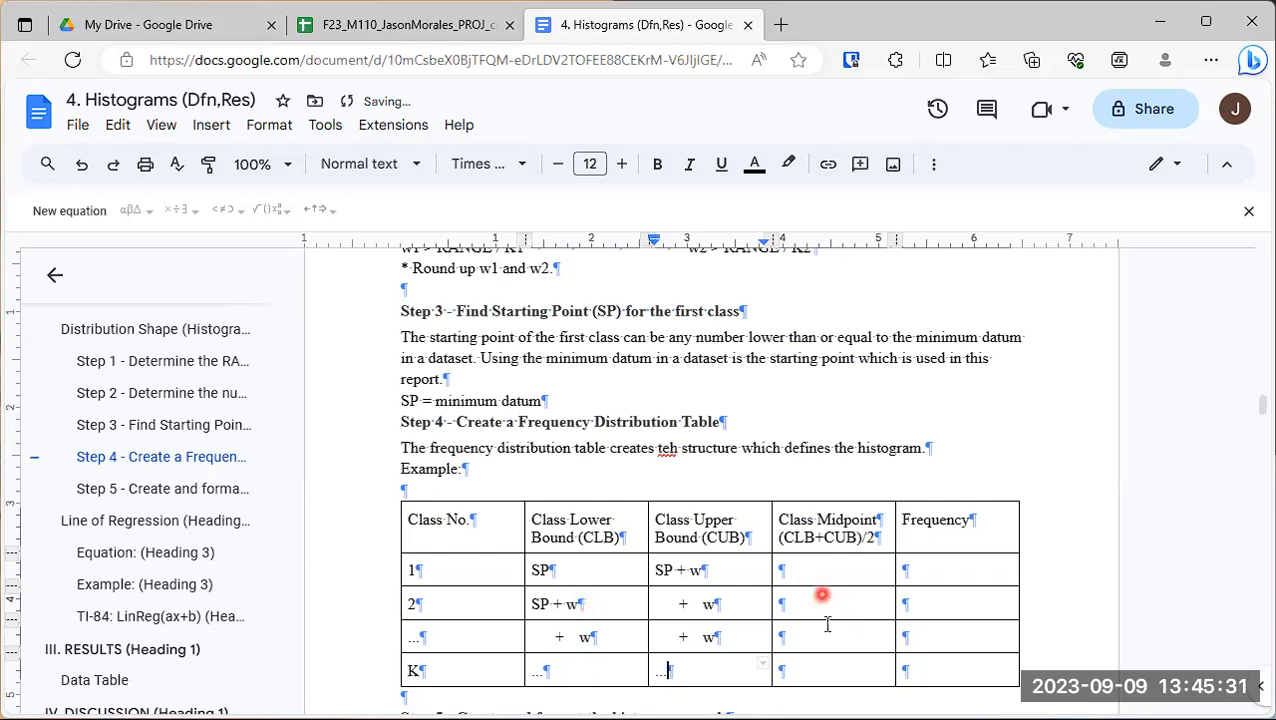
pyautogui.click(828, 681)
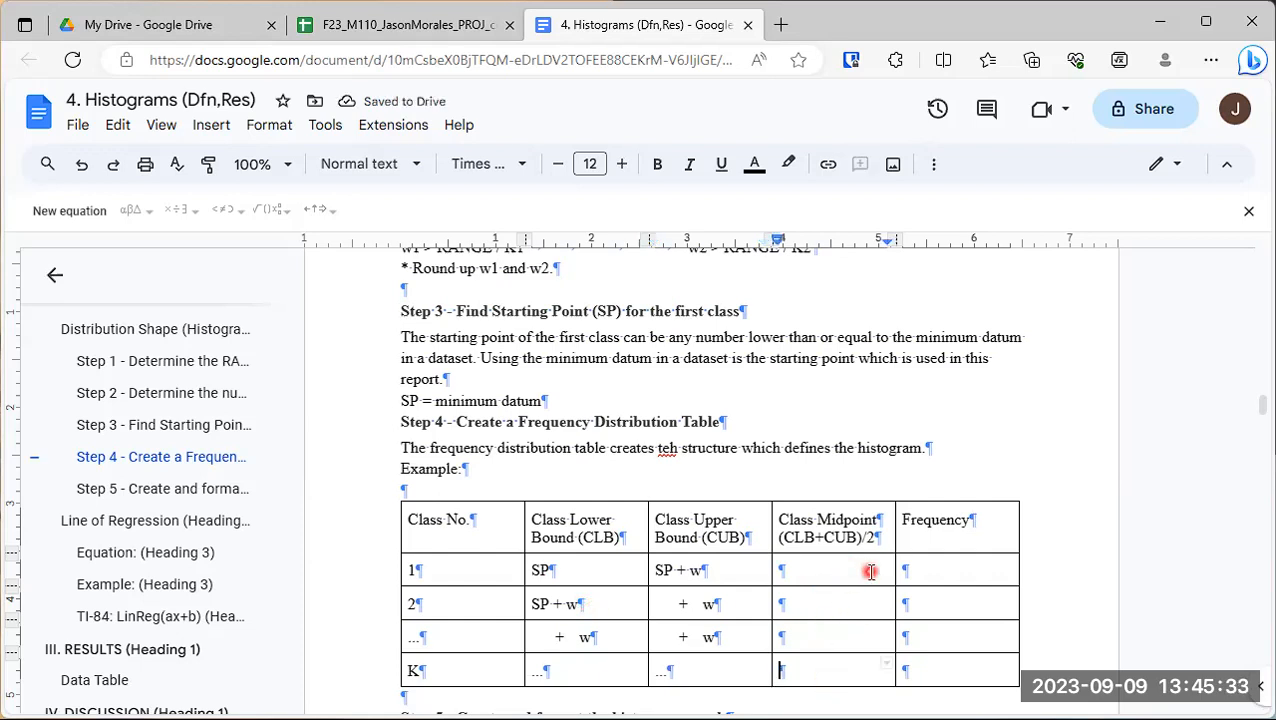
pyautogui.write('...')
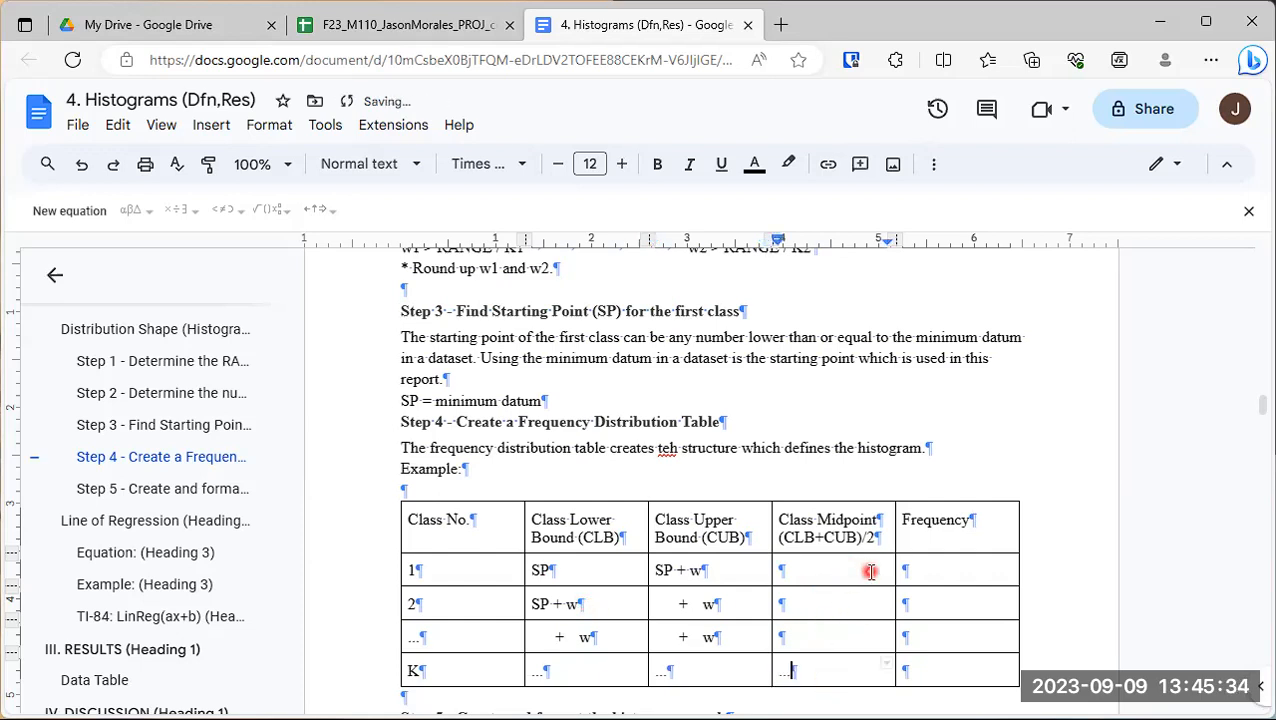
pyautogui.click(958, 672)
pyautogui.write('...')
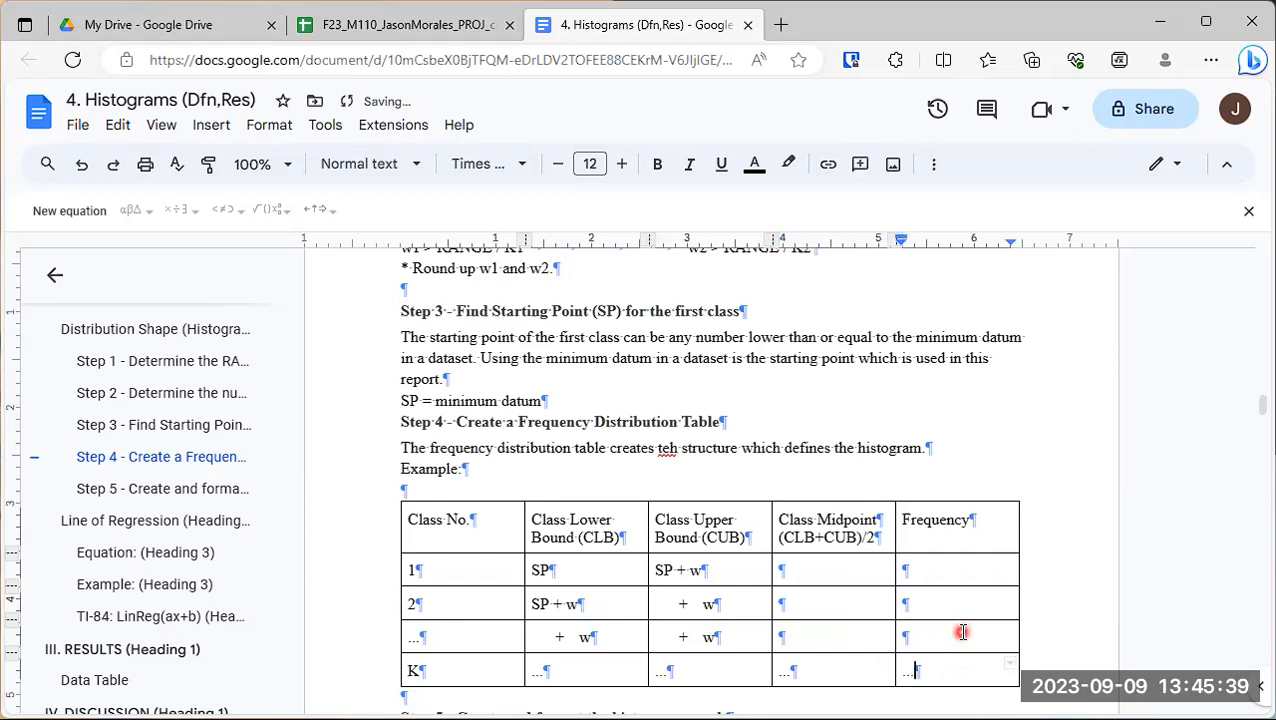
# - Center-align the contents of all table rows below the header, from class 1 to class K
pyautogui.click(413, 565)
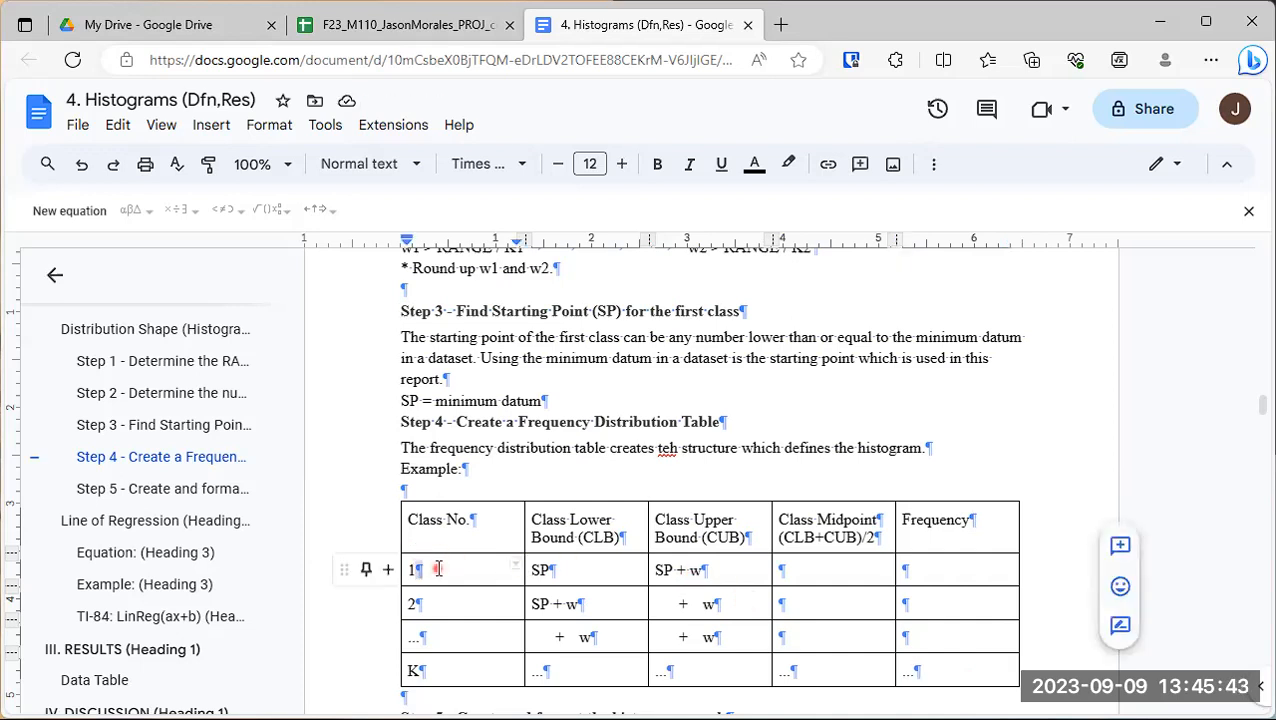
pyautogui.moveTo(954, 666); pyautogui.dragTo(410, 573)
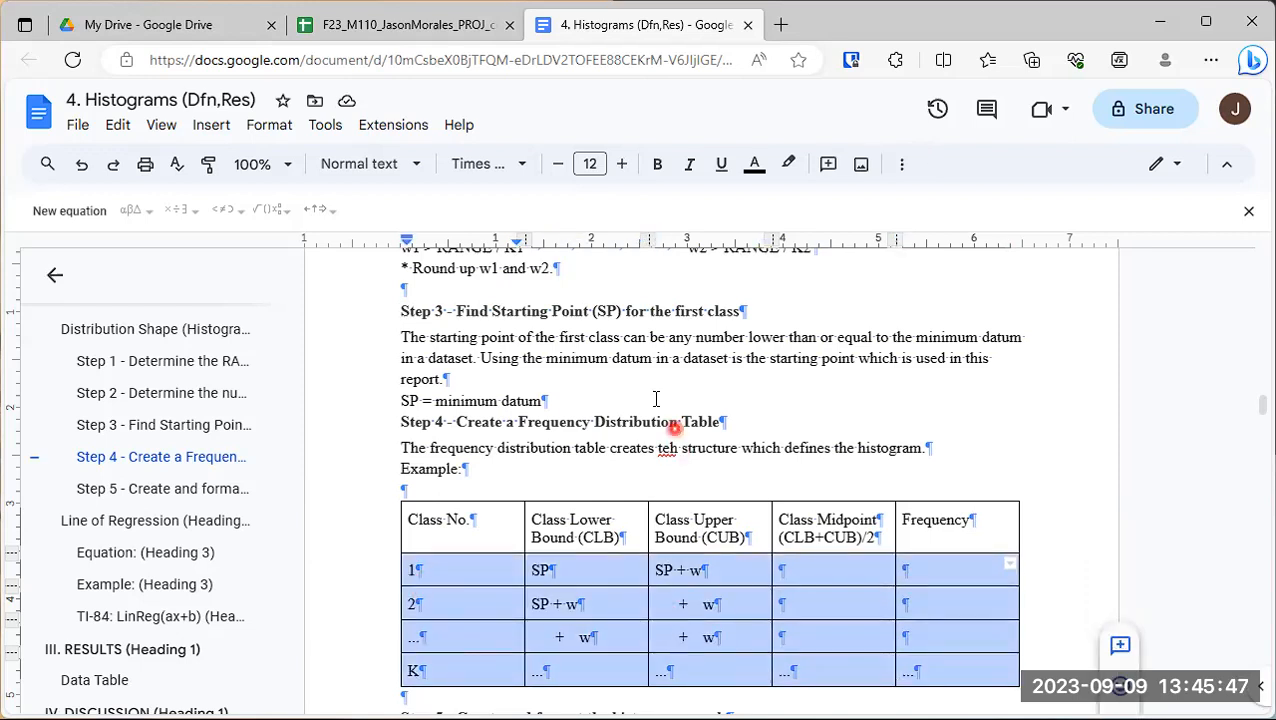
pyautogui.click(902, 166)
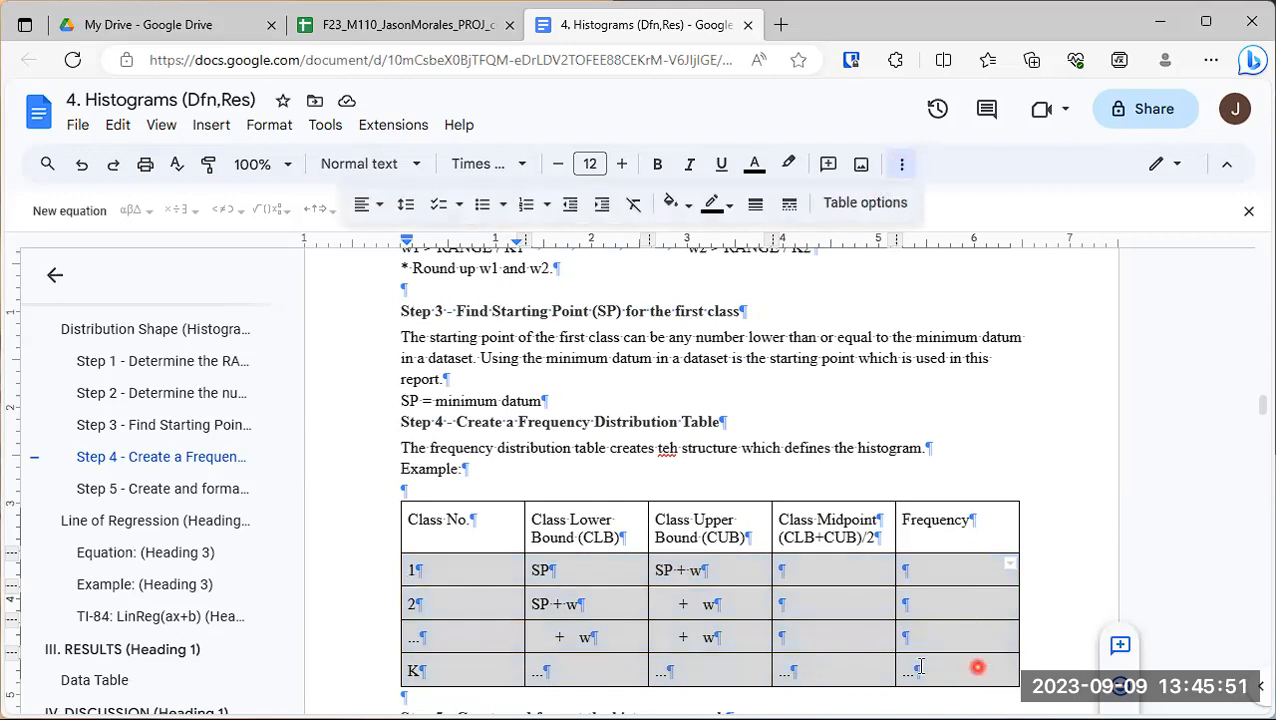
pyautogui.click(372, 205)
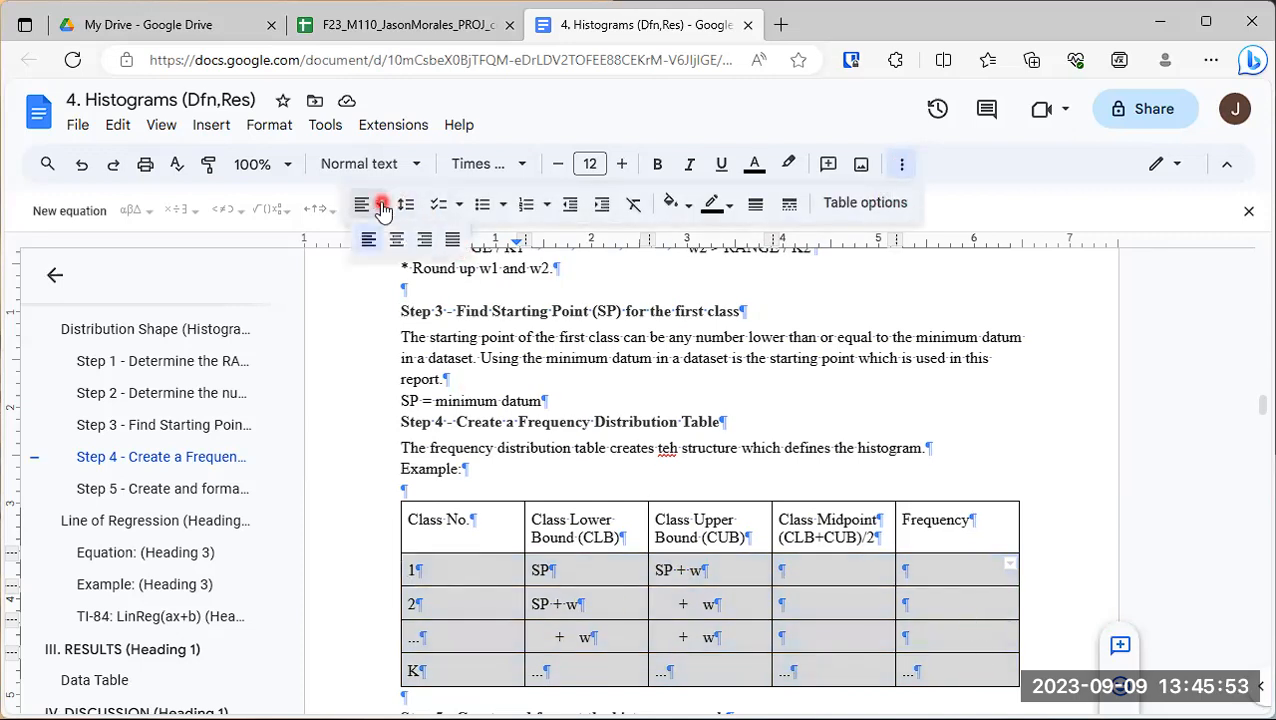
pyautogui.click(397, 242)
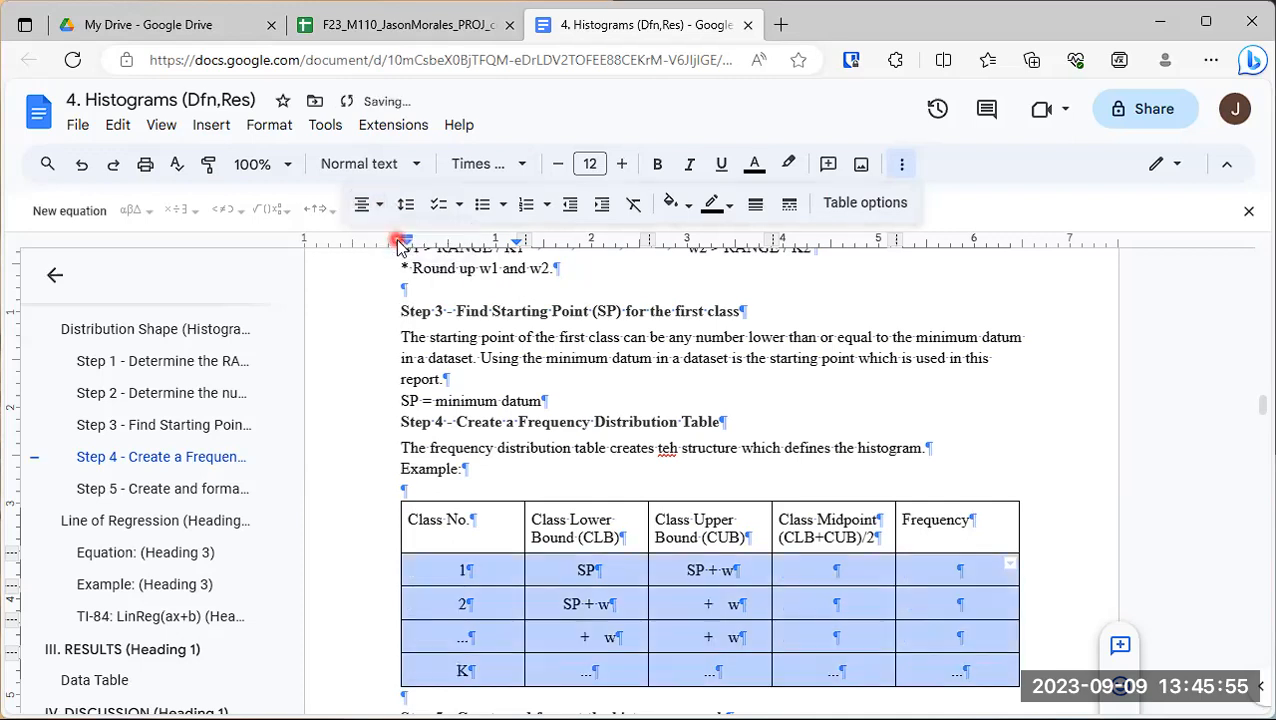
# - Make the table's header row bold and center-aligned
pyautogui.click(436, 528)
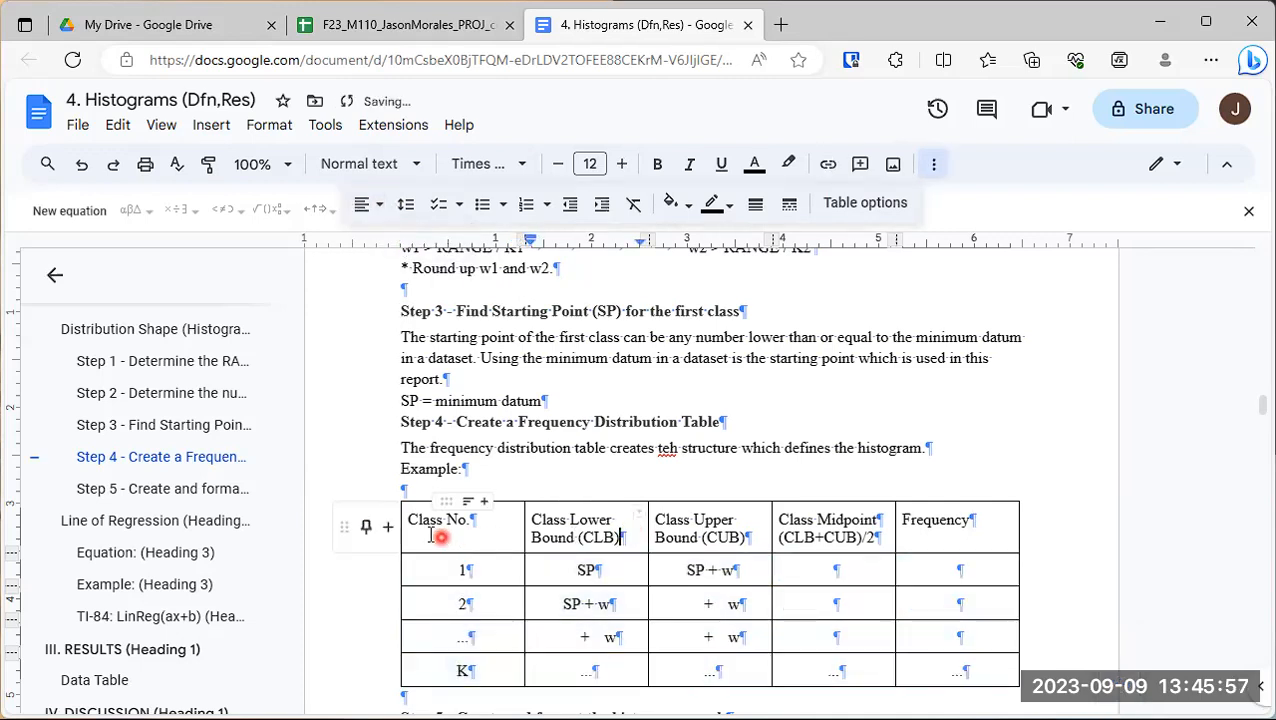
pyautogui.moveTo(410, 517); pyautogui.dragTo(930, 518)
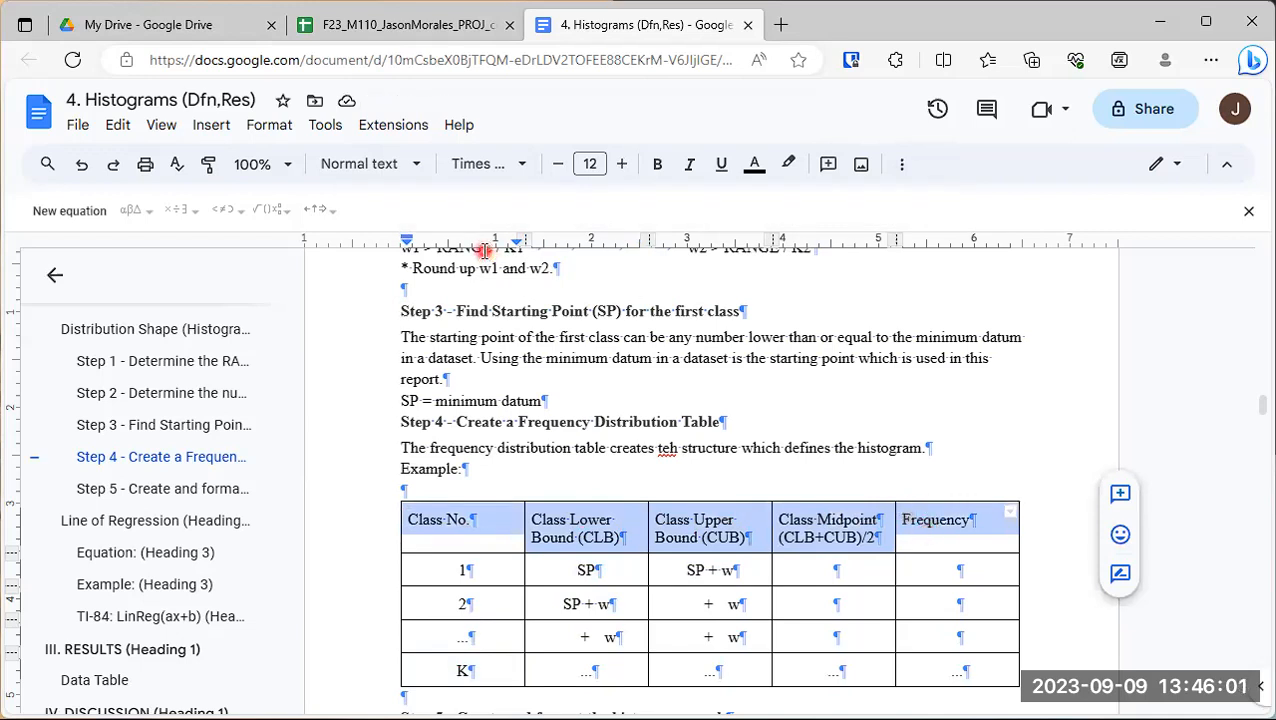
pyautogui.click(660, 165)
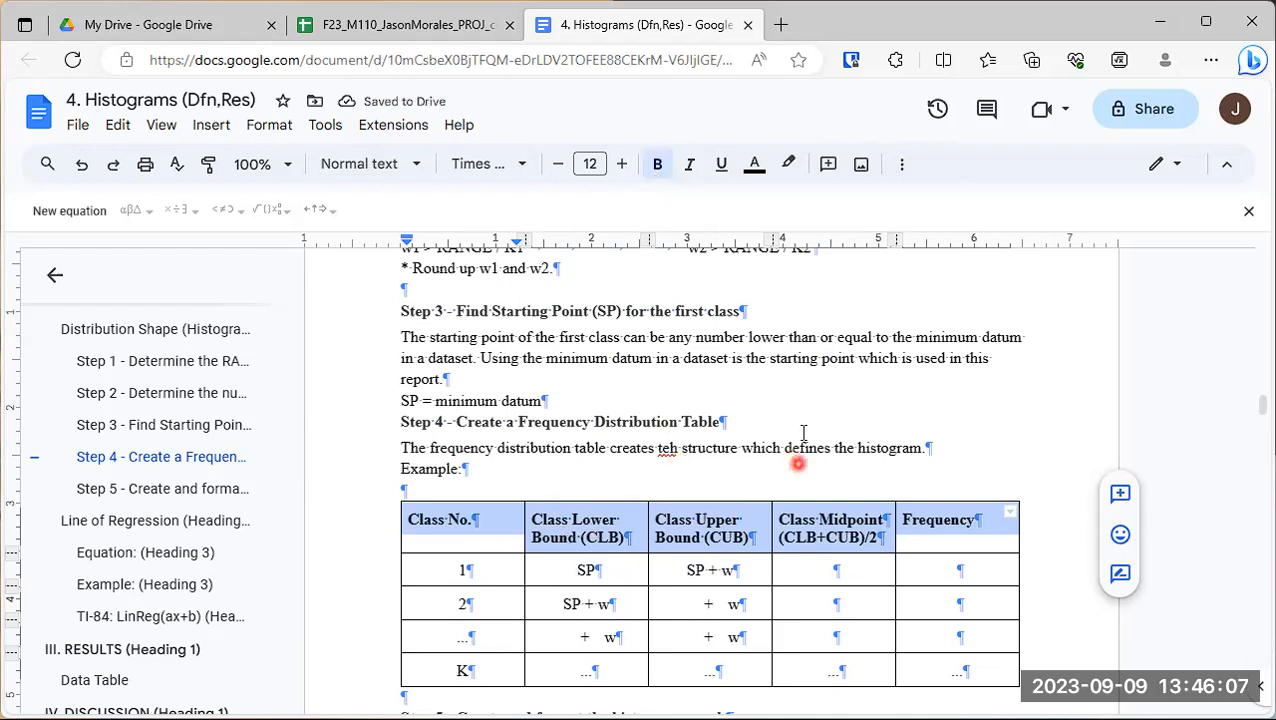
pyautogui.click(901, 168)
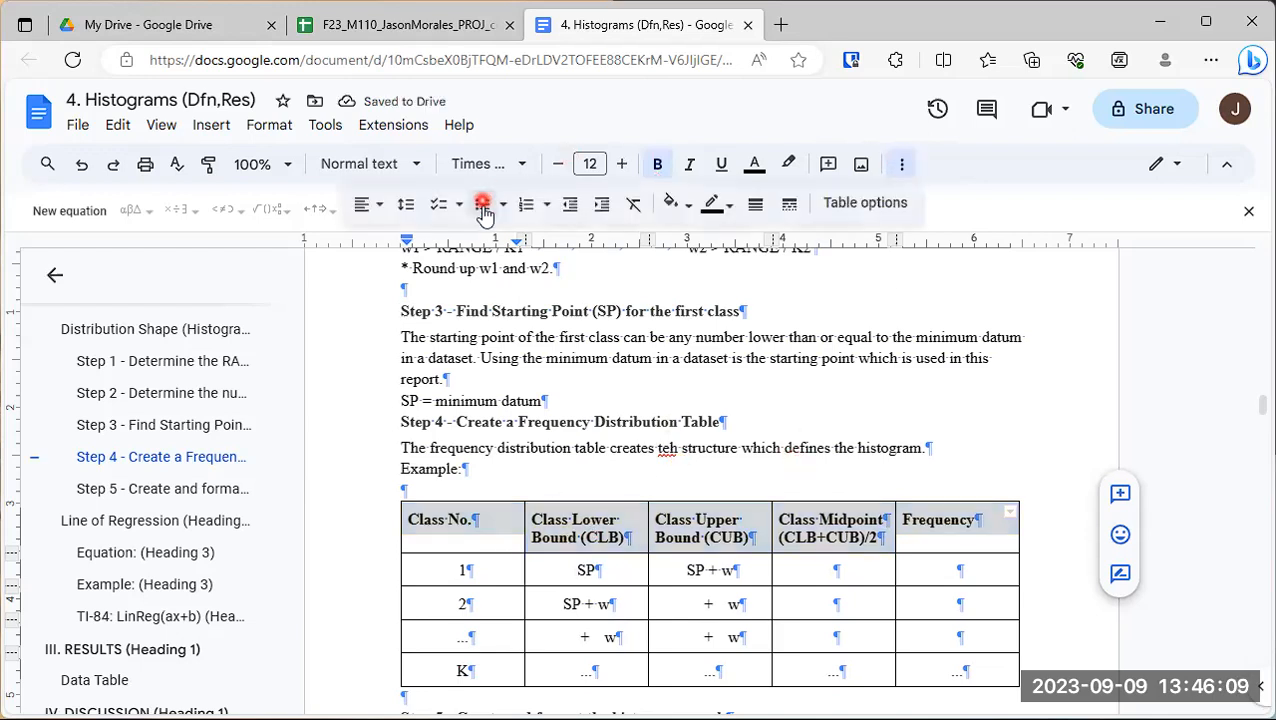
pyautogui.click(376, 210)
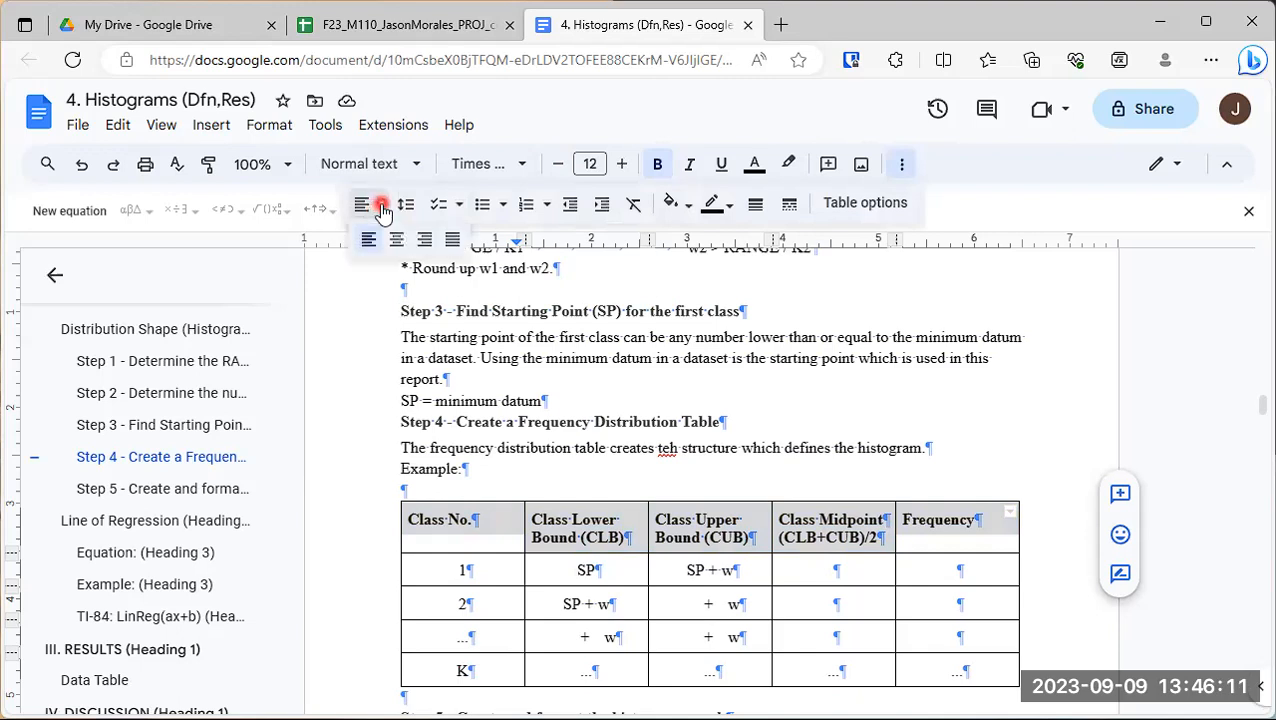
pyautogui.click(398, 244)
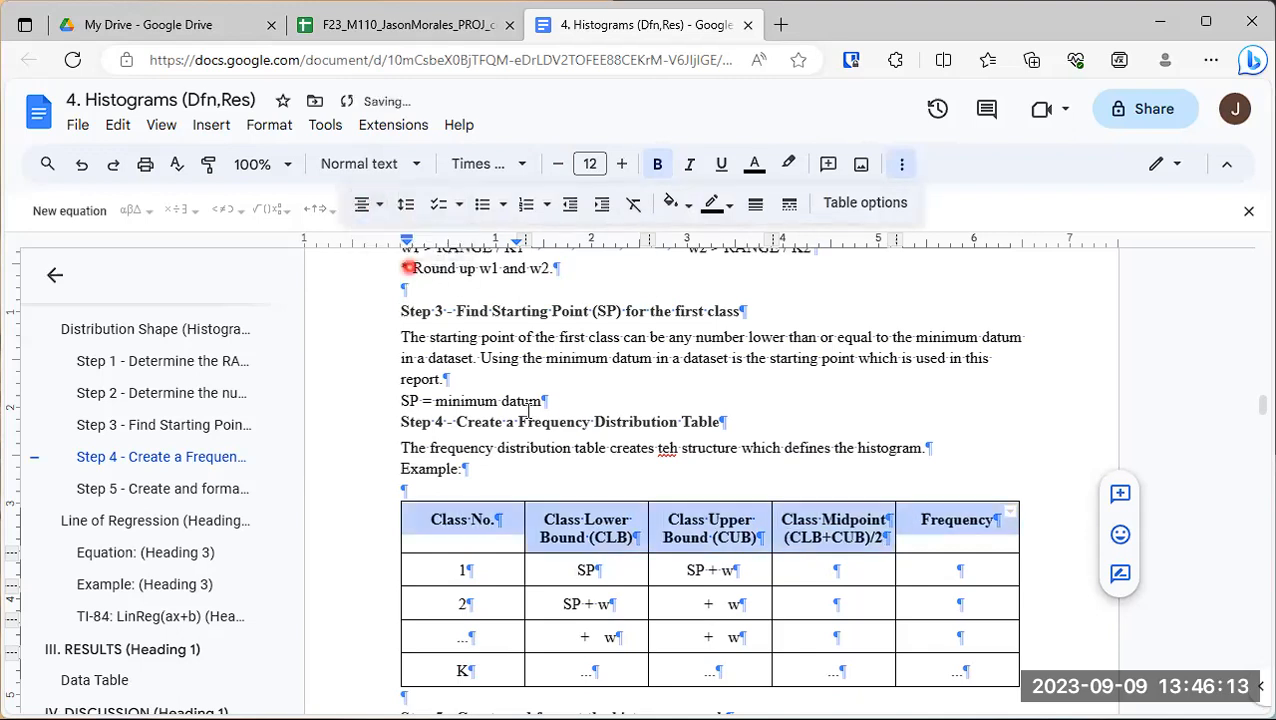
pyautogui.click(835, 463)
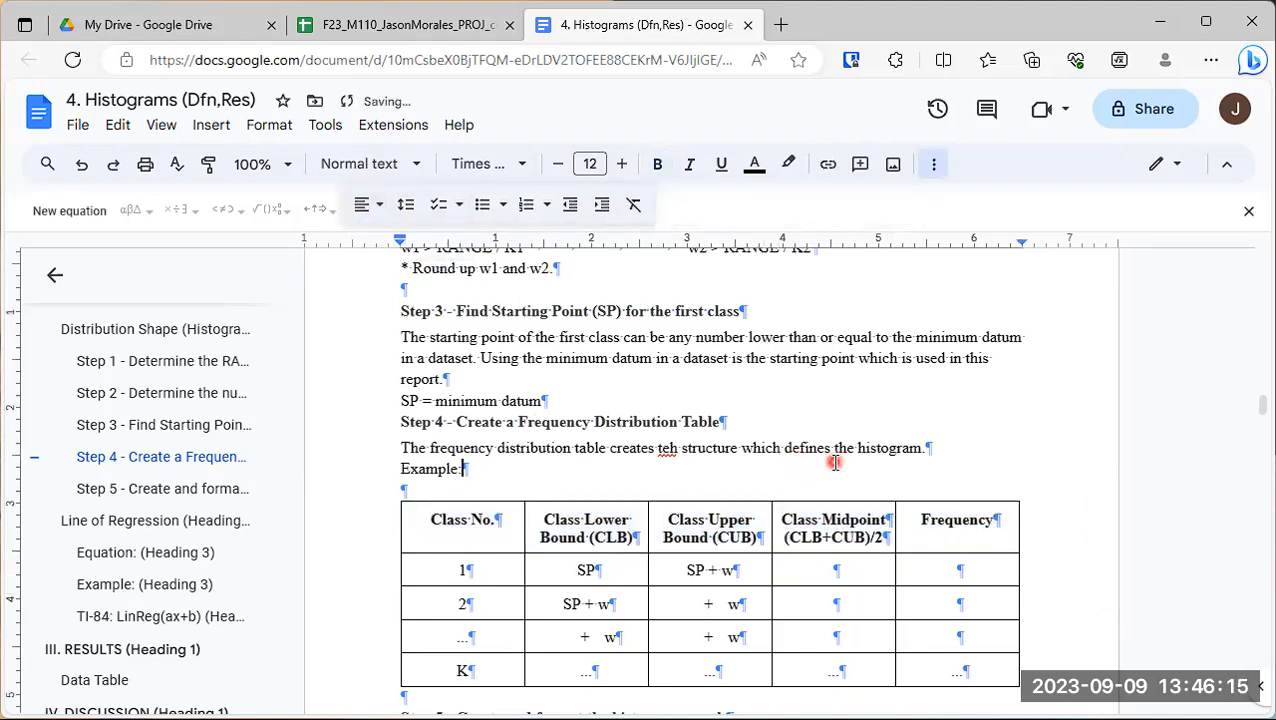
# - Remove the blank line between "Example:" and the frequency distribution table
pyautogui.scroll(-3, 833, 420)
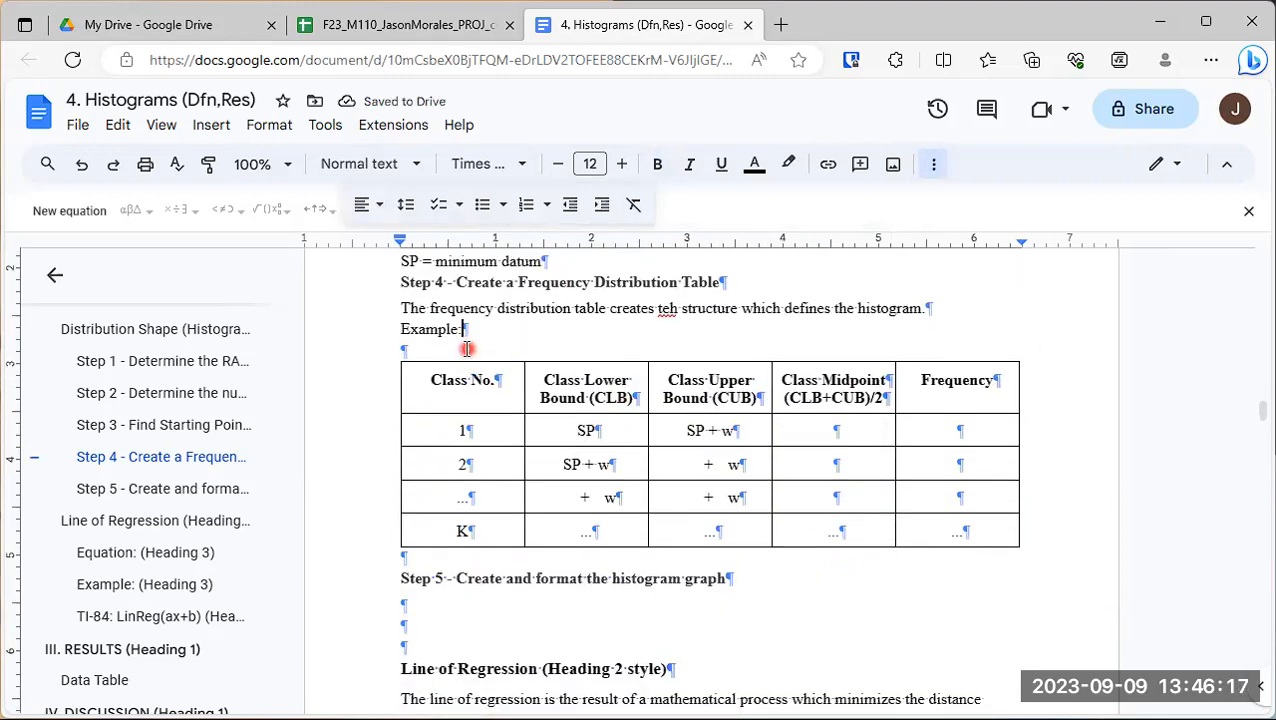
pyautogui.click(597, 343)
pyautogui.press('BackSpace')
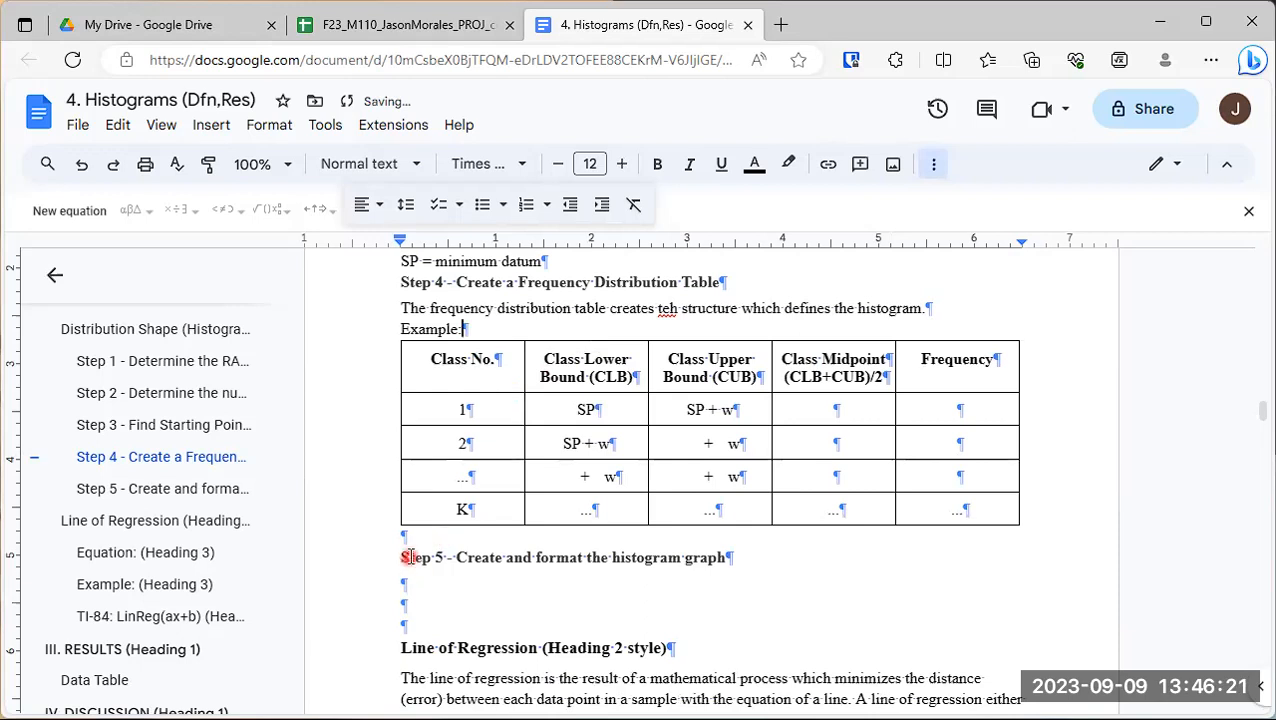
# - Below the frequency distribution table, write "The CLASS MIDPOINT can be used to label each class in the histogram graph."
pyautogui.click(444, 541)
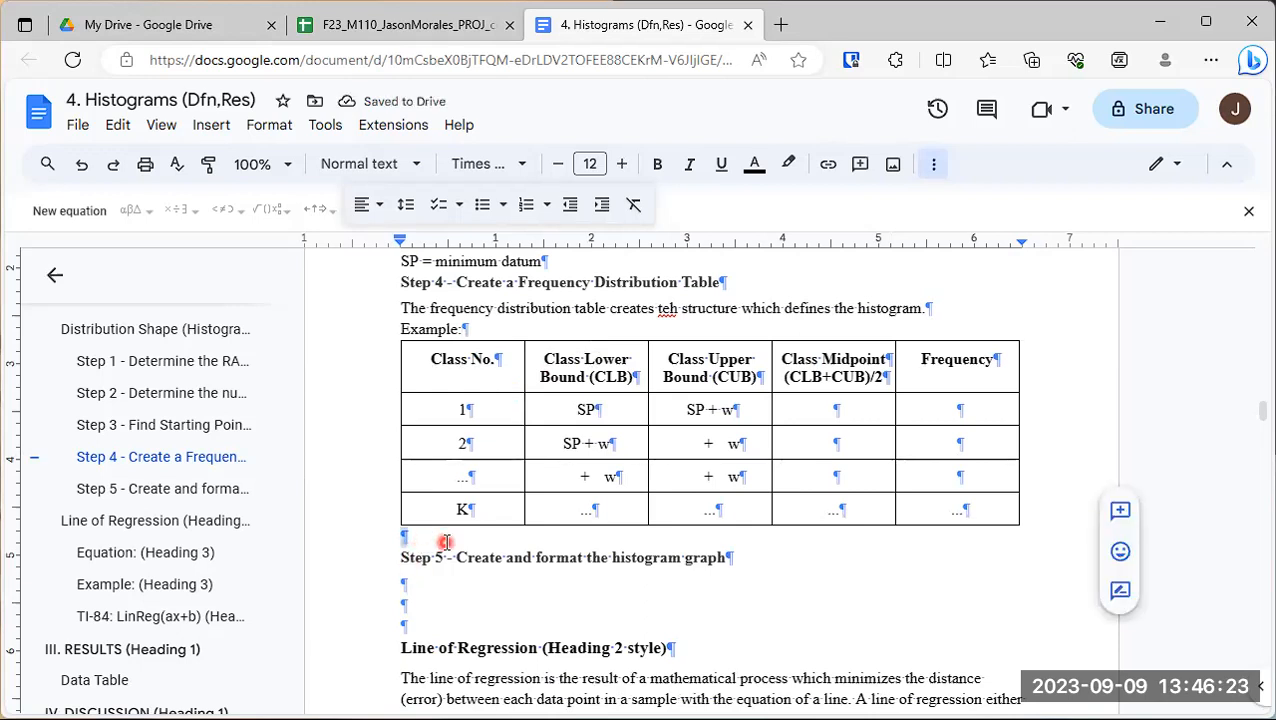
pyautogui.press('Return')
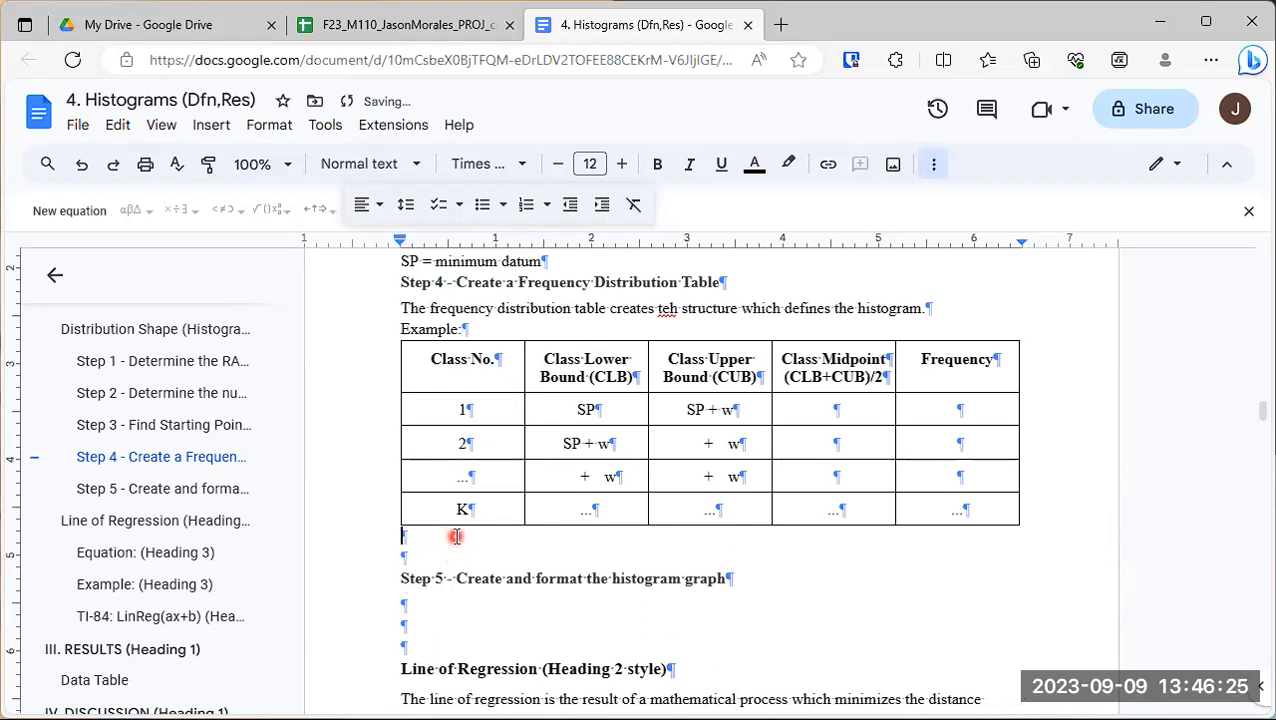
pyautogui.write('The CLASS ')
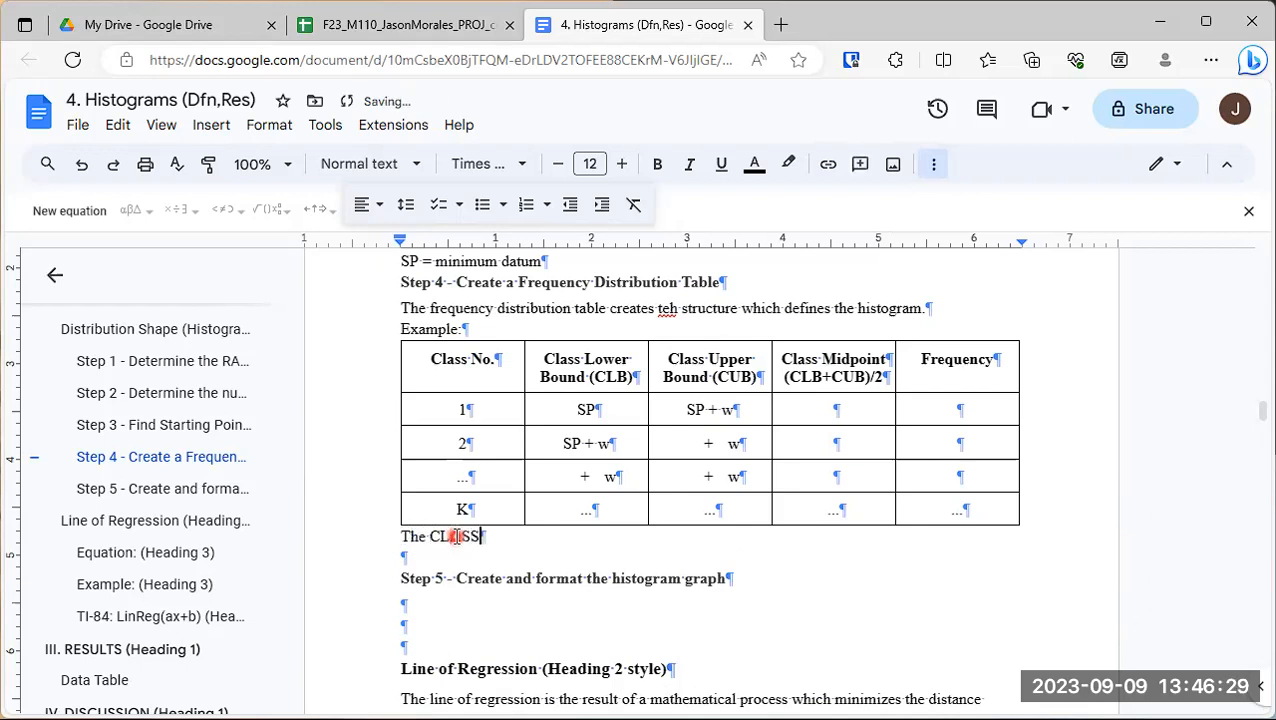
pyautogui.write('MIDPOIN')
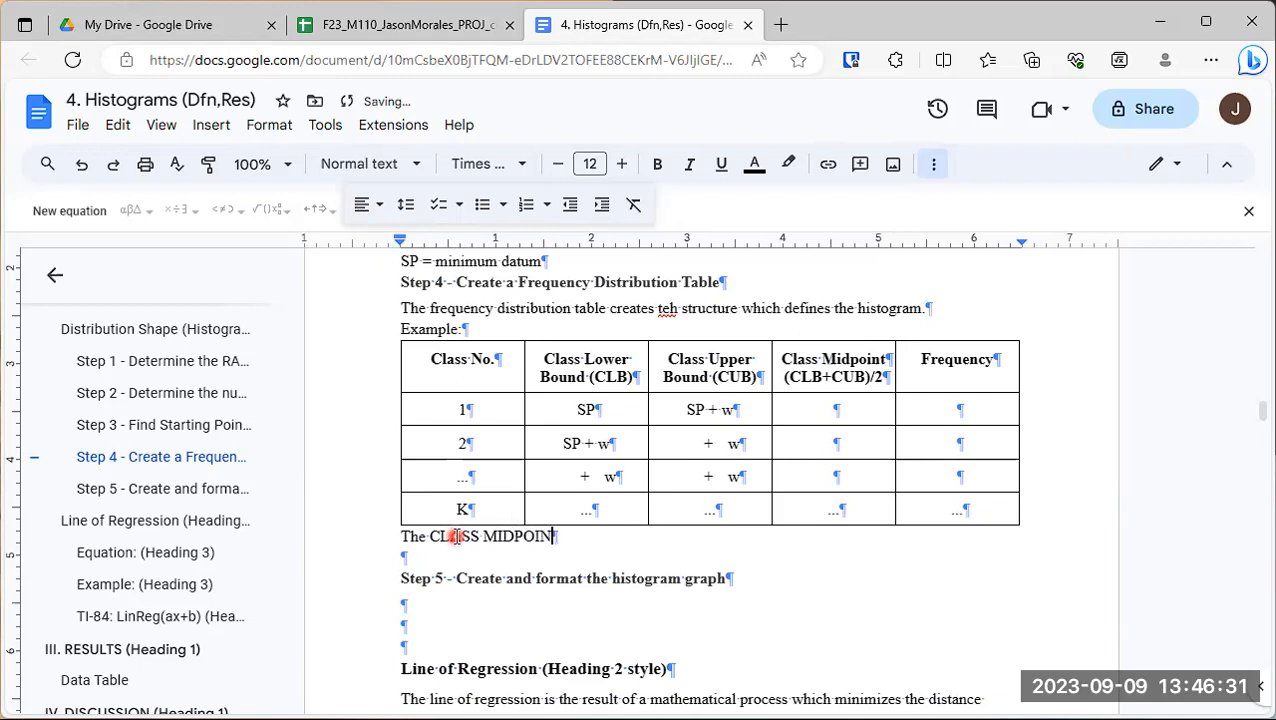
pyautogui.write('T can be used to lab')
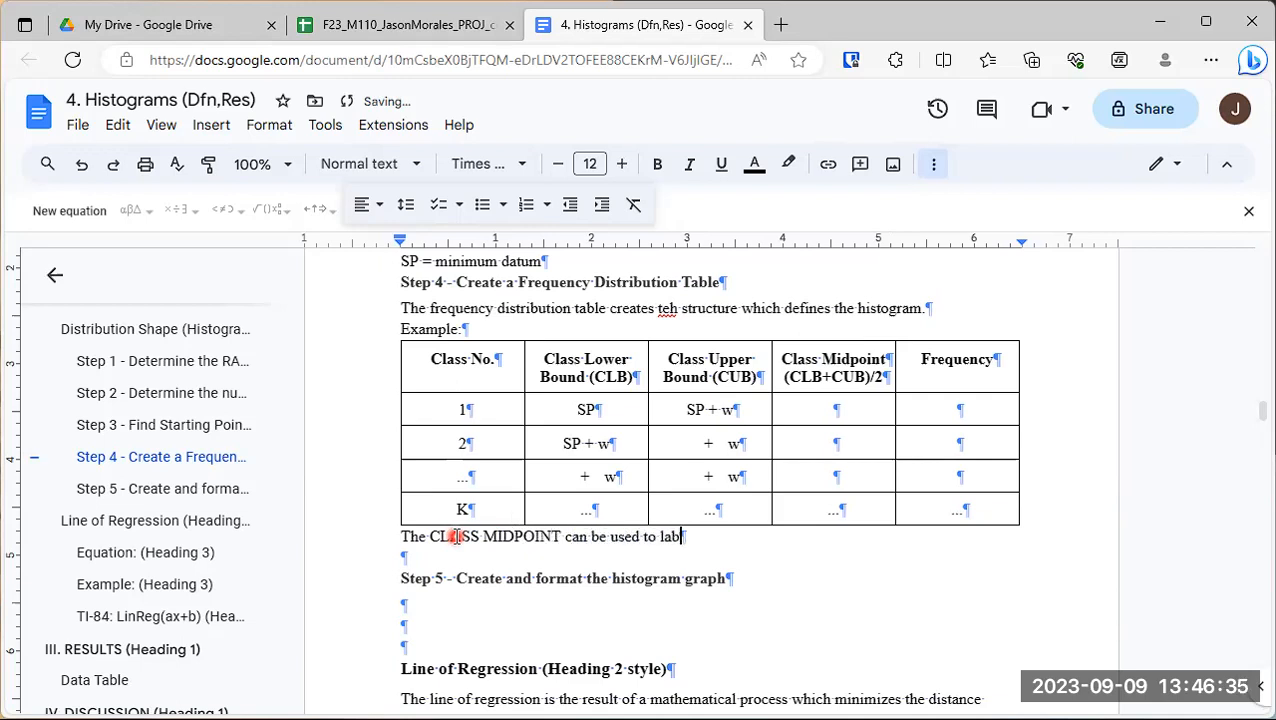
pyautogui.write('el each al')
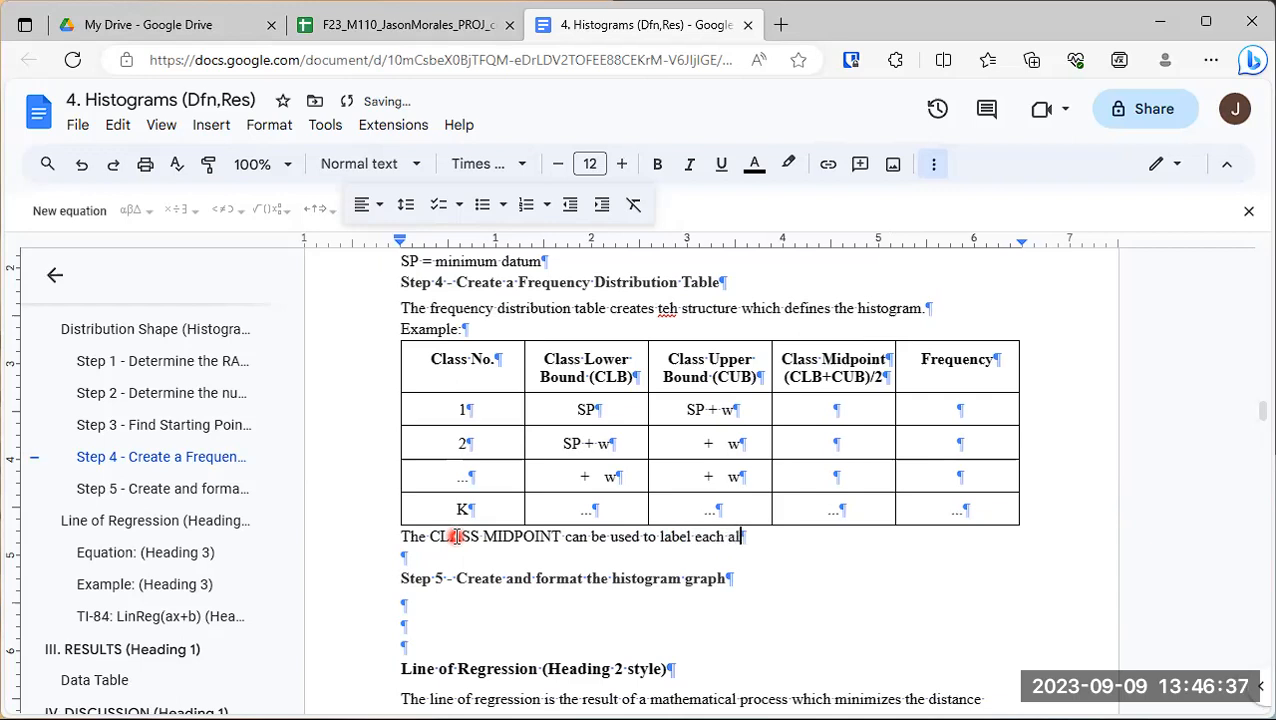
pyautogui.write('lass in the histogram graph.')
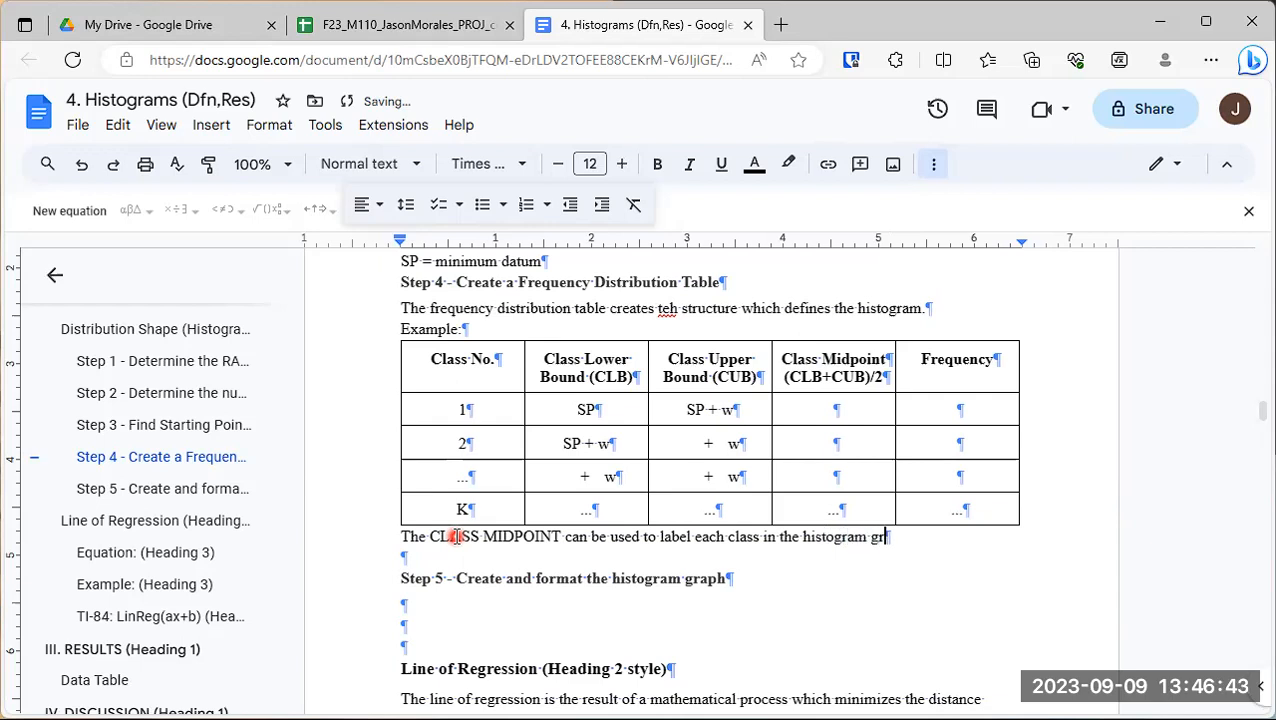
# - Add underneath: "The FREQUENCY is a count of the number of datums in the dataset found between the class lower bound and class upper bound in each class."
pyautogui.press('Return')
pyautogui.write('The FREQ')
pyautogui.press('BackSpace')
pyautogui.press('BackSpace')
pyautogui.press('BackSpace')
pyautogui.write('F')
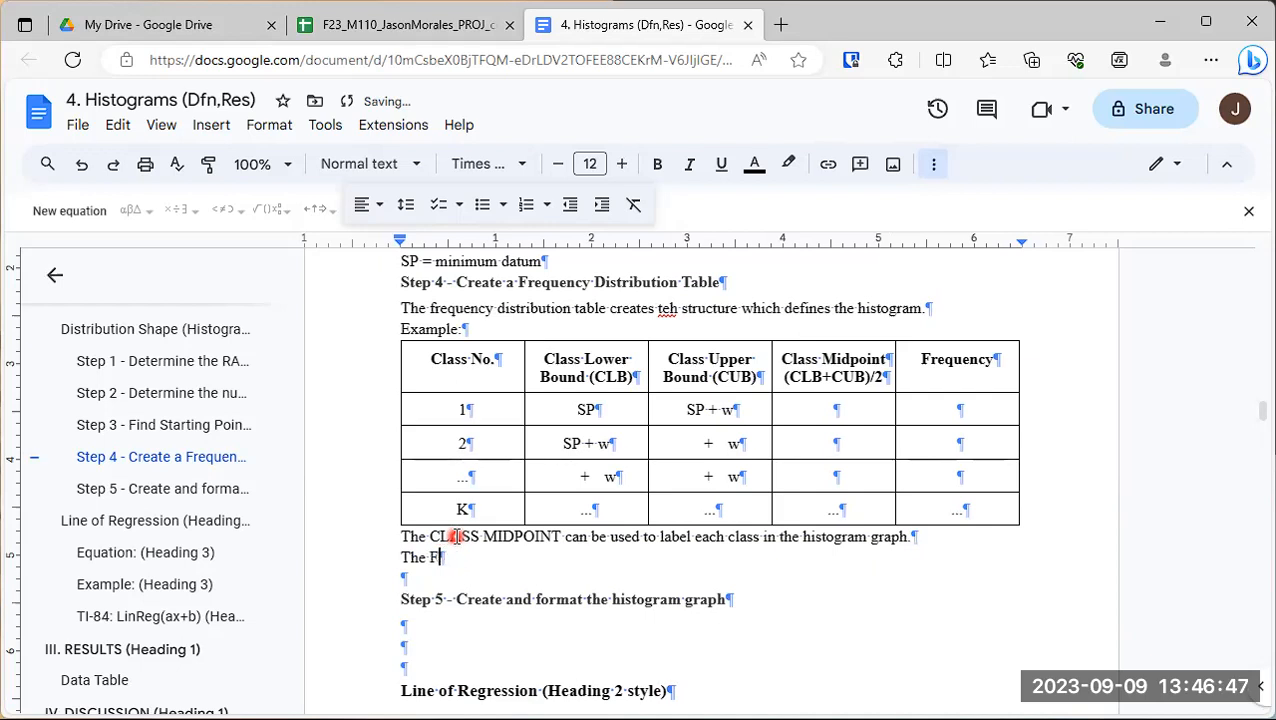
pyautogui.write('REQUENCY is a count of the number')
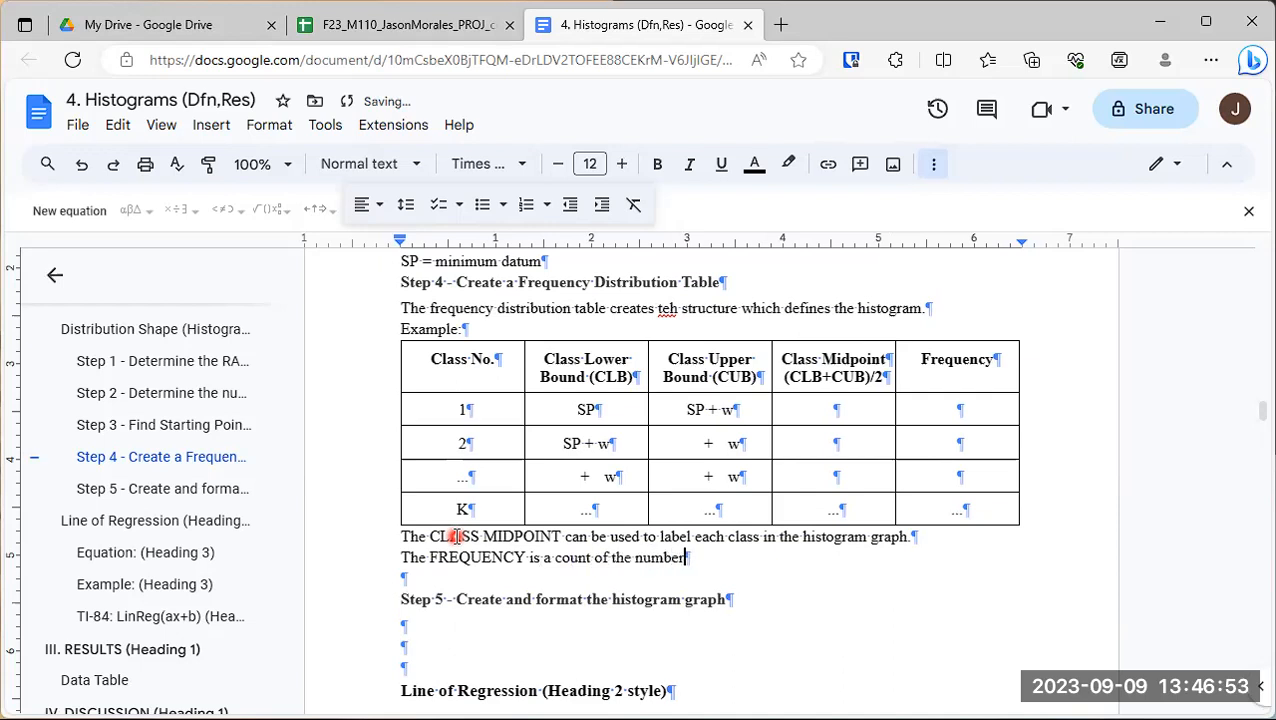
pyautogui.write(' of datums in the dataset found between the class low')
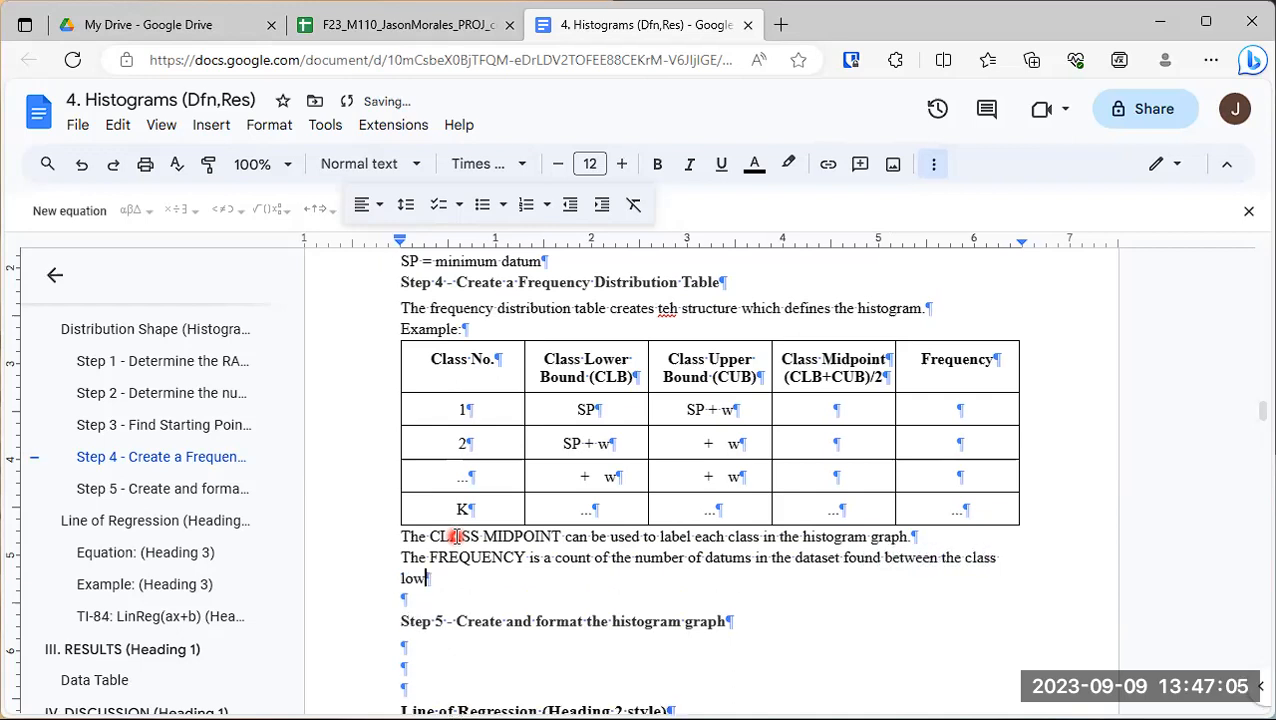
pyautogui.write('er bound and ')
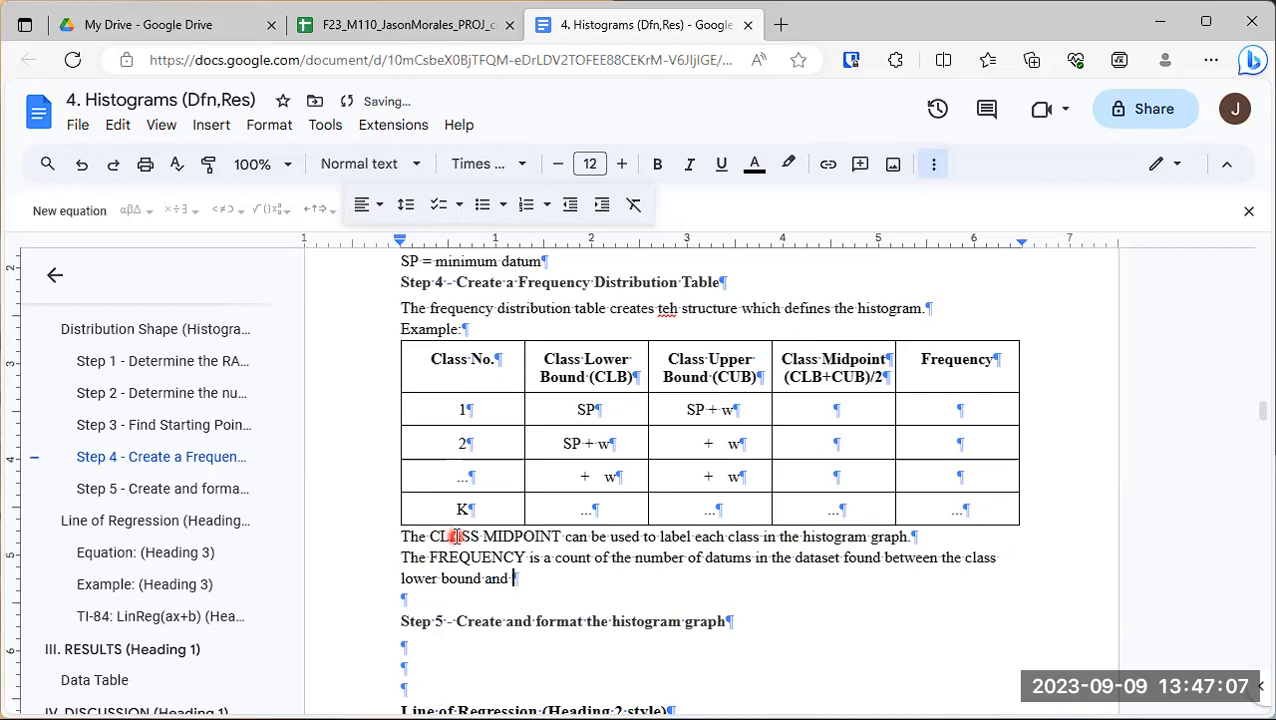
pyautogui.write('class up')
pyautogui.write('per bound')
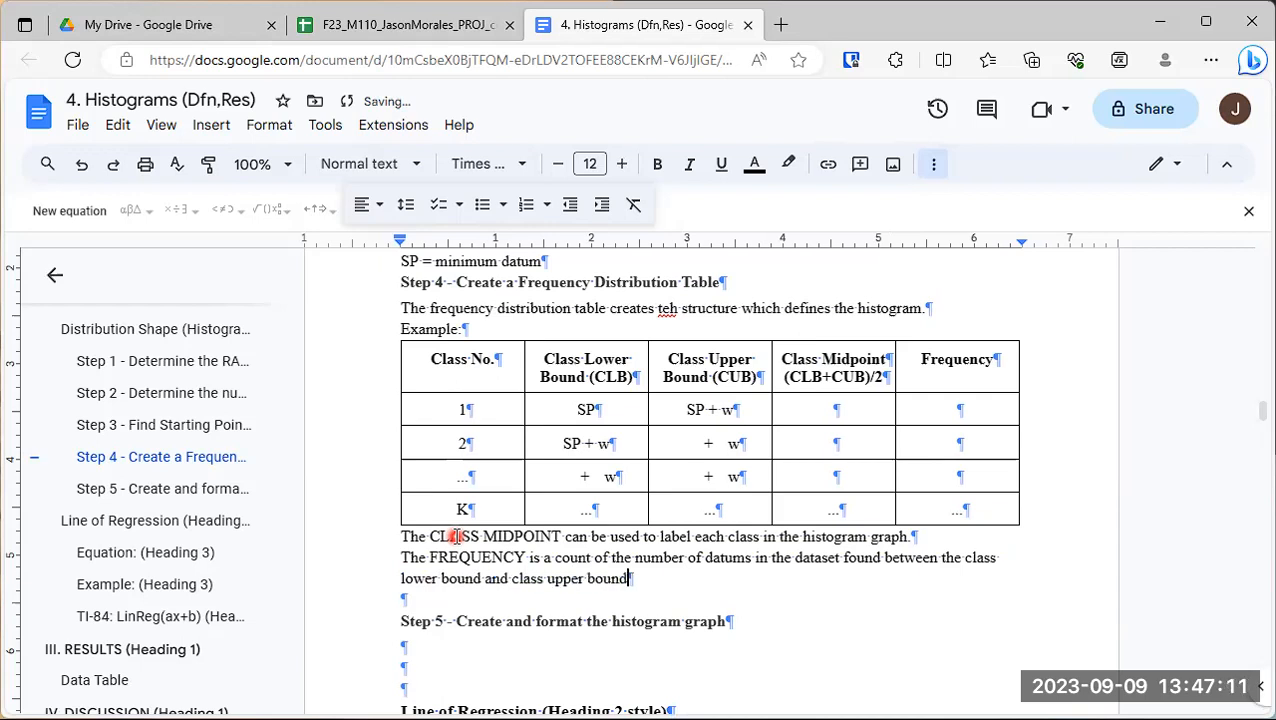
pyautogui.write(' in each class.')
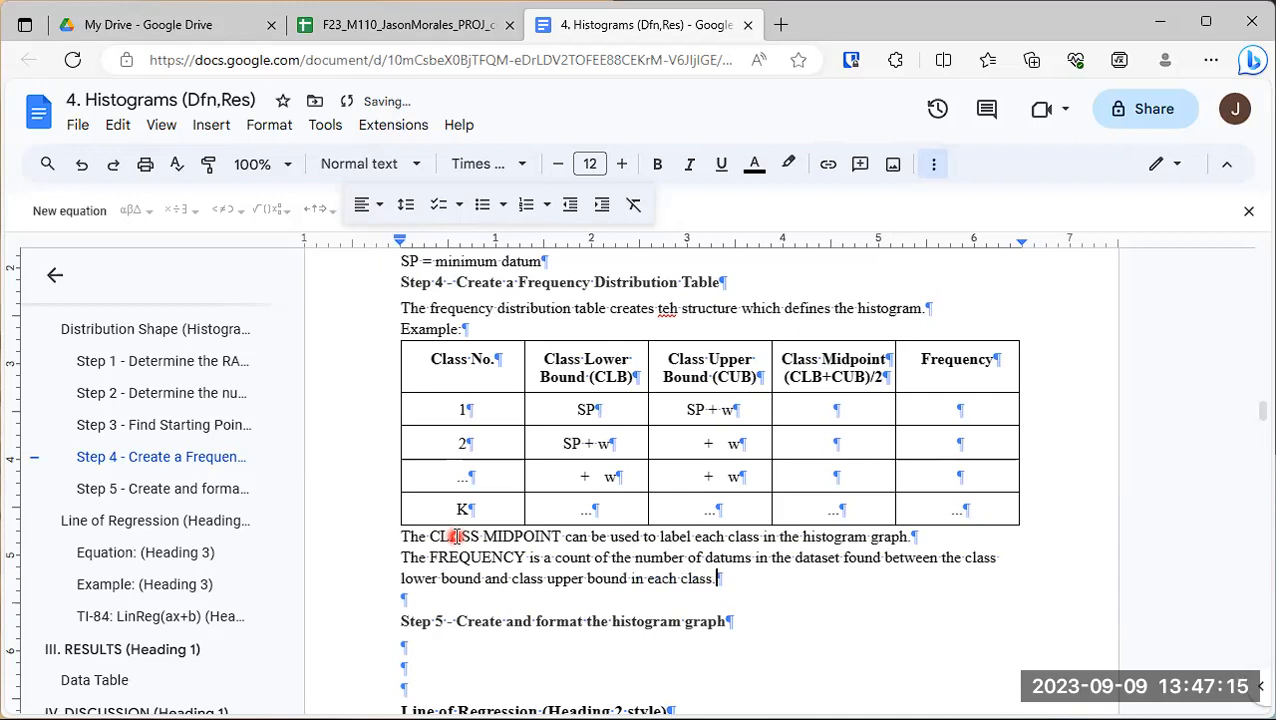
# - Correct the misspelled word "teh" to "the" in the sentence under the Step 4 heading
pyautogui.scroll(-1, 626, 486)
pyautogui.scroll(1, 626, 484)
pyautogui.scroll(1, 626, 484)
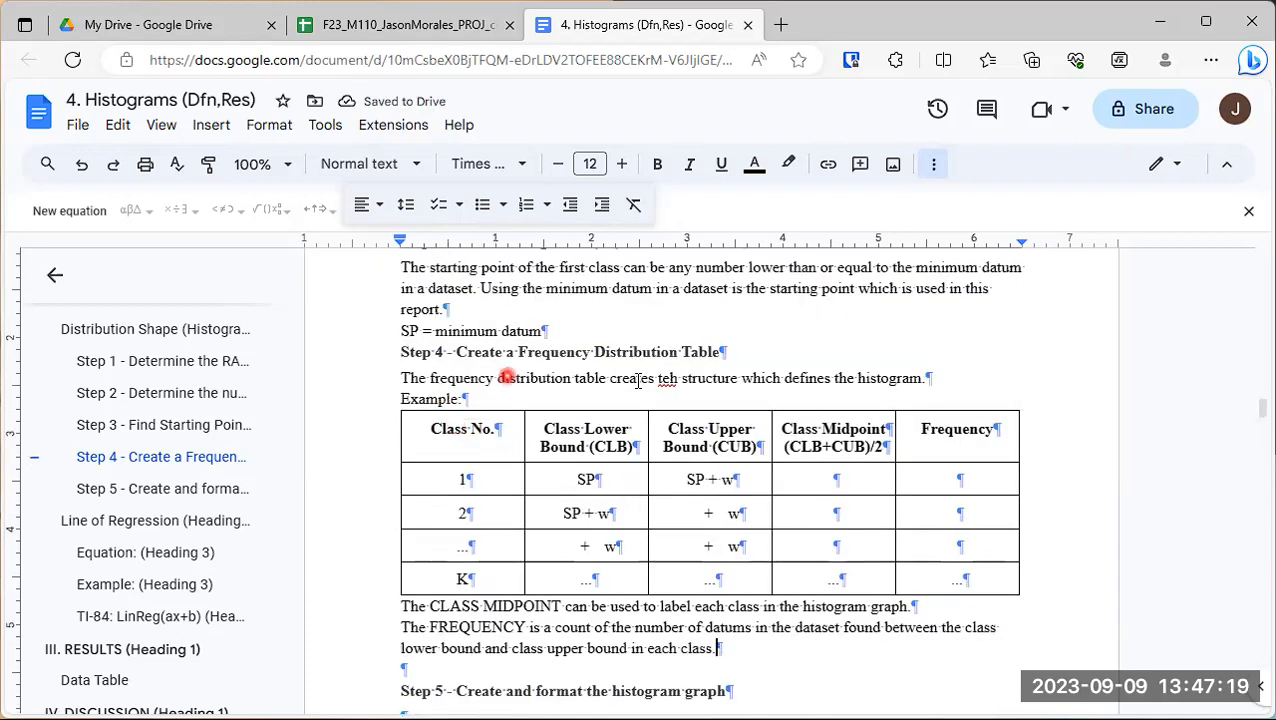
pyautogui.click(677, 378)
pyautogui.press('BackSpace')
pyautogui.press('BackSpace')
pyautogui.write('he')
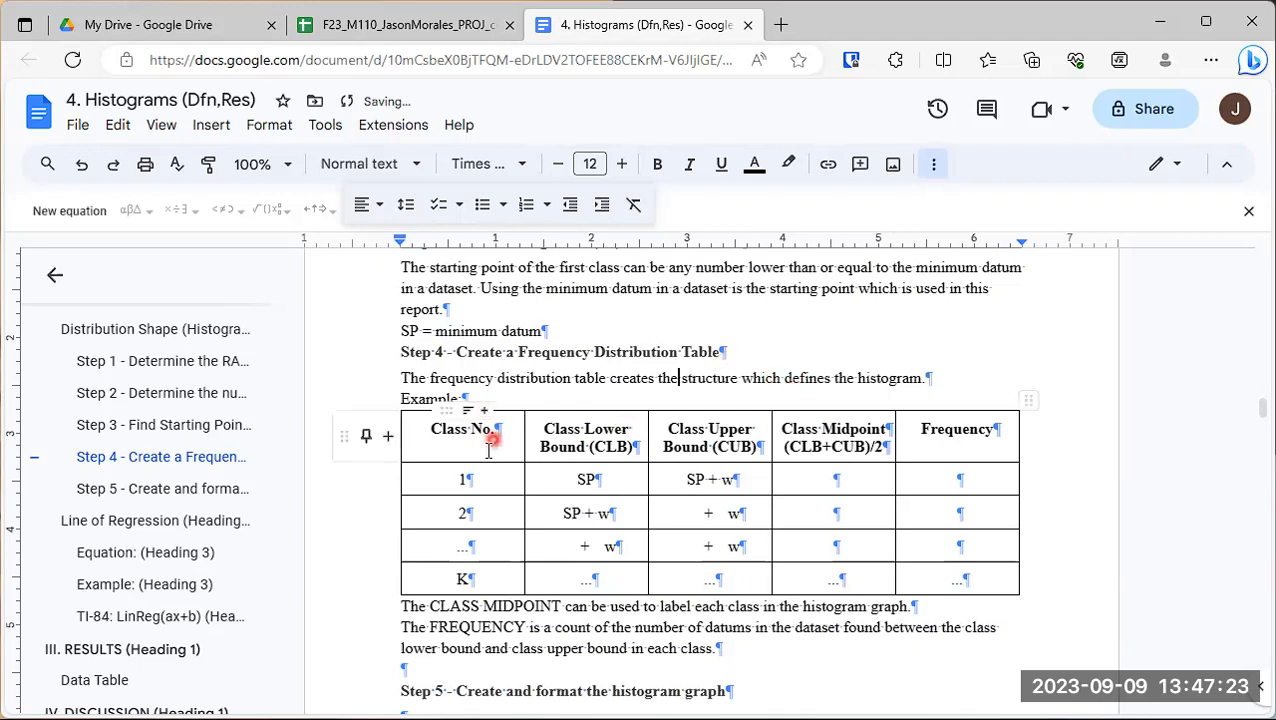
# - Under the Step 5 heading, write "A graphing calculator or computer software (Microsoft Excel, Google Sheets) can be used to create histograms."
pyautogui.scroll(1, 455, 411)
pyautogui.scroll(1, 455, 411)
pyautogui.scroll(-2, 430, 487)
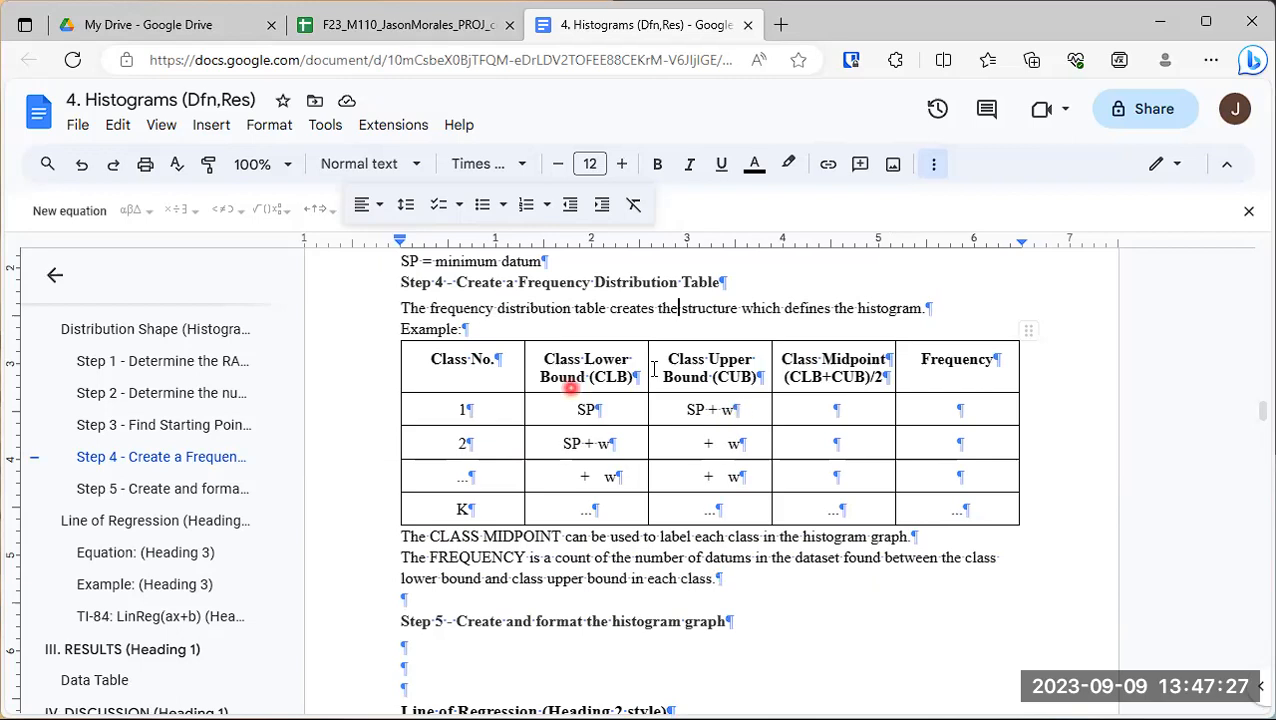
pyautogui.scroll(-1, 614, 450)
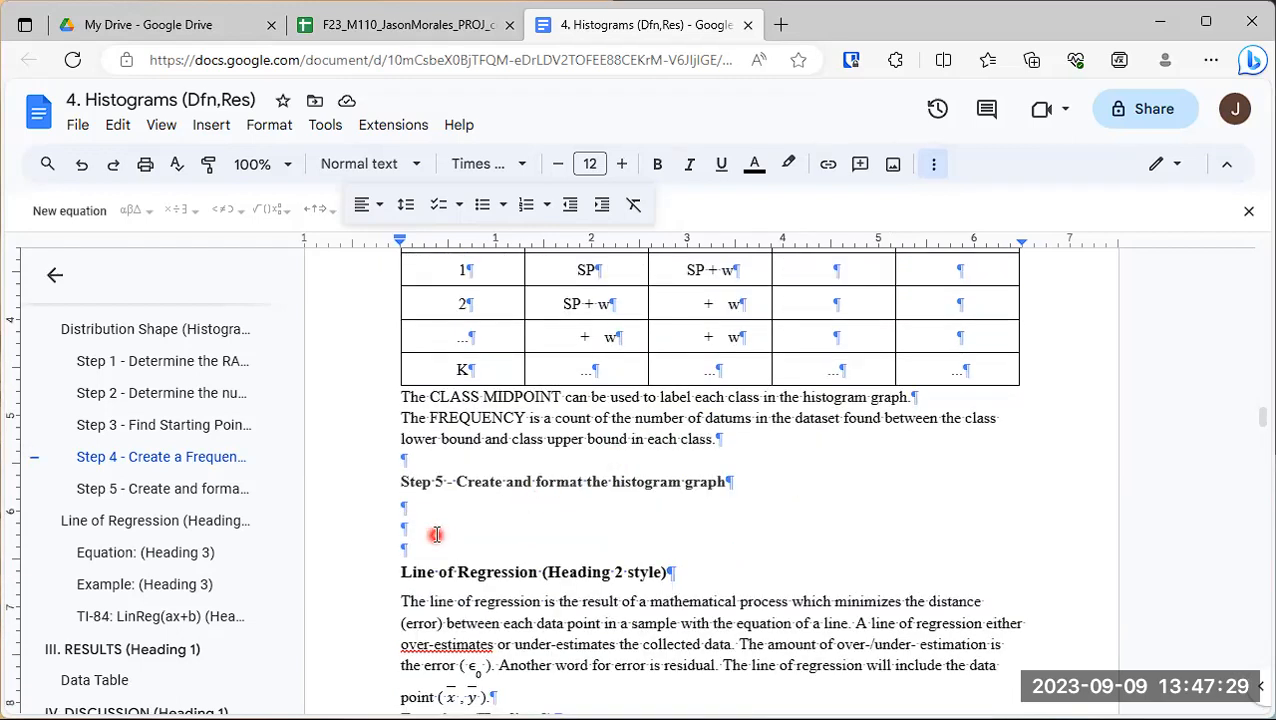
pyautogui.scroll(-1, 434, 534)
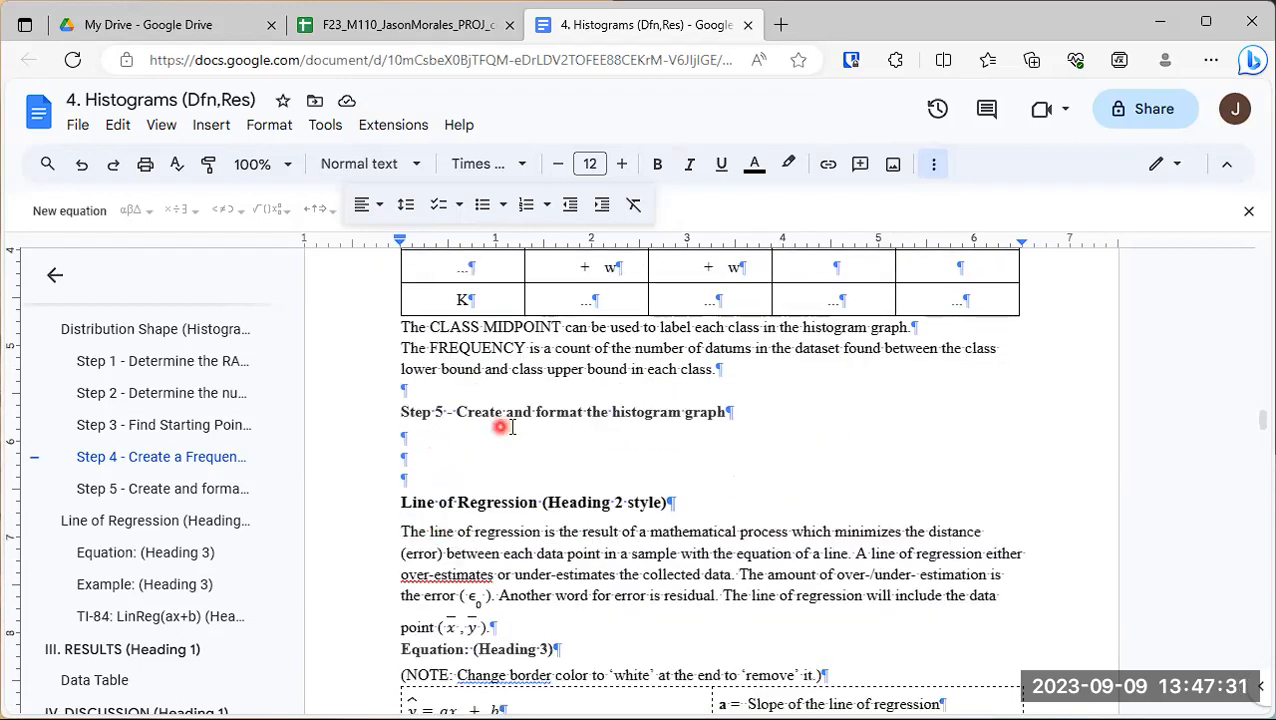
pyautogui.click(445, 437)
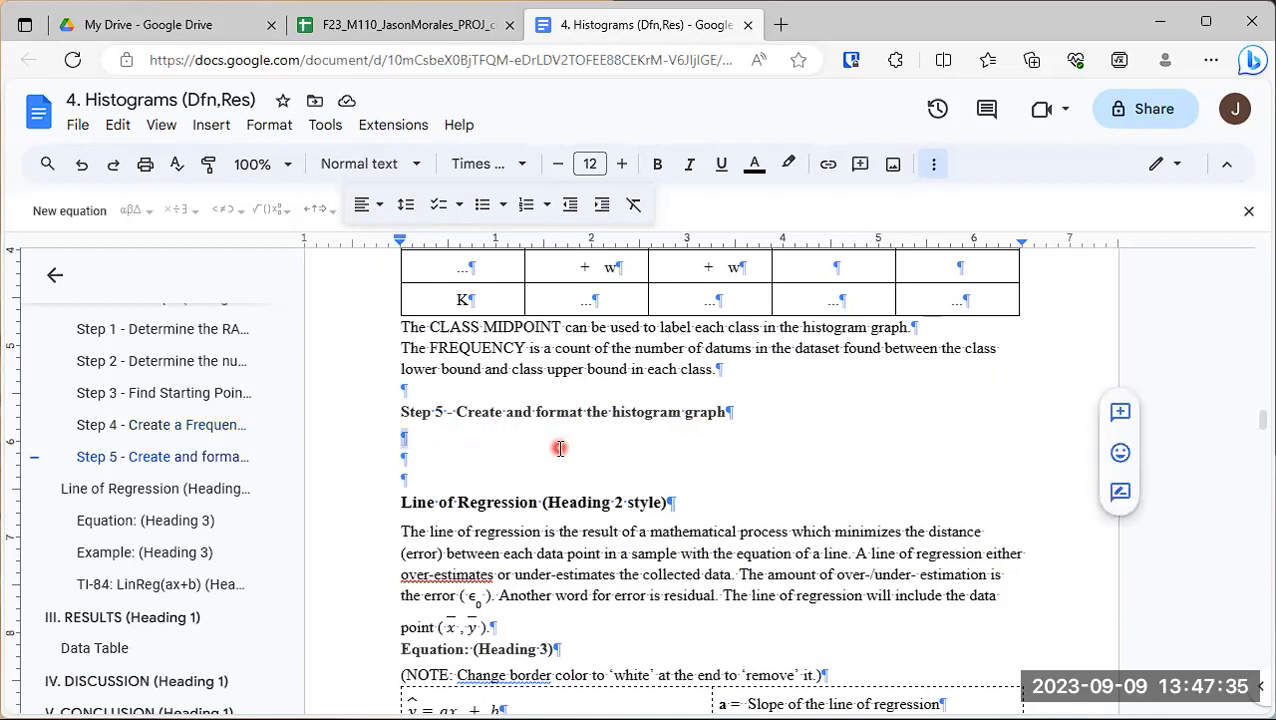
pyautogui.write('A graphing ')
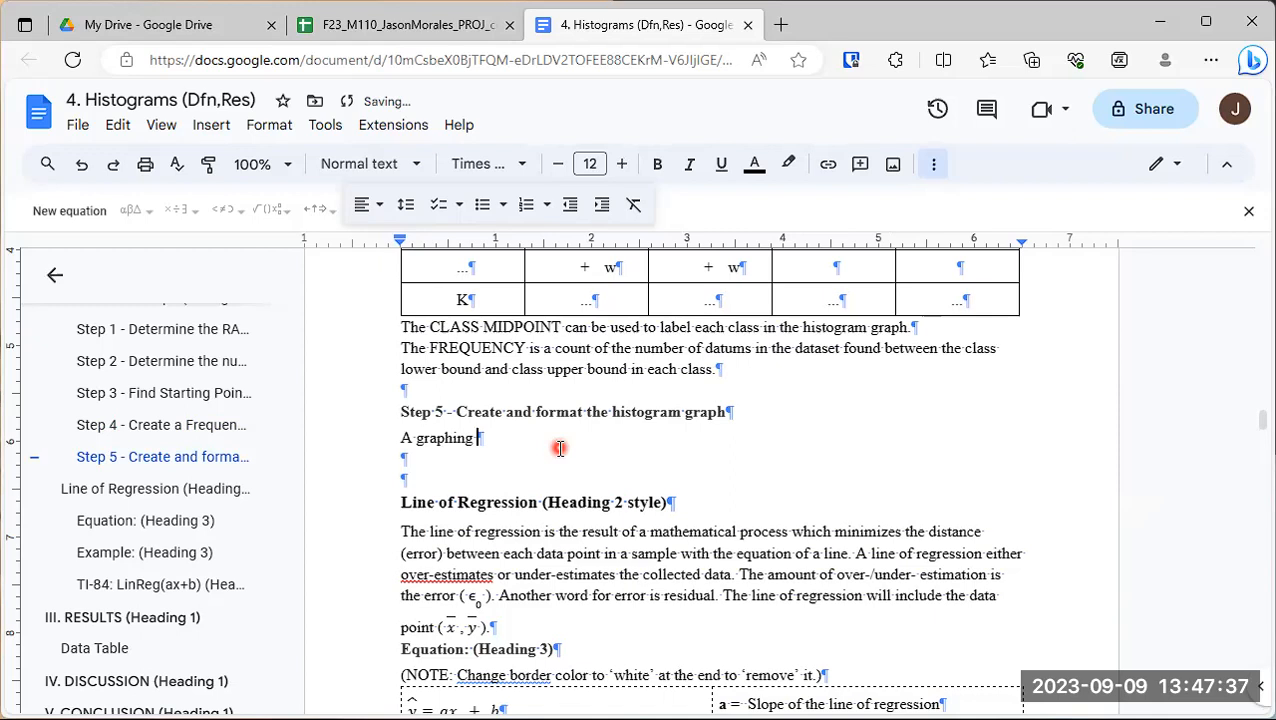
pyautogui.write('calculator')
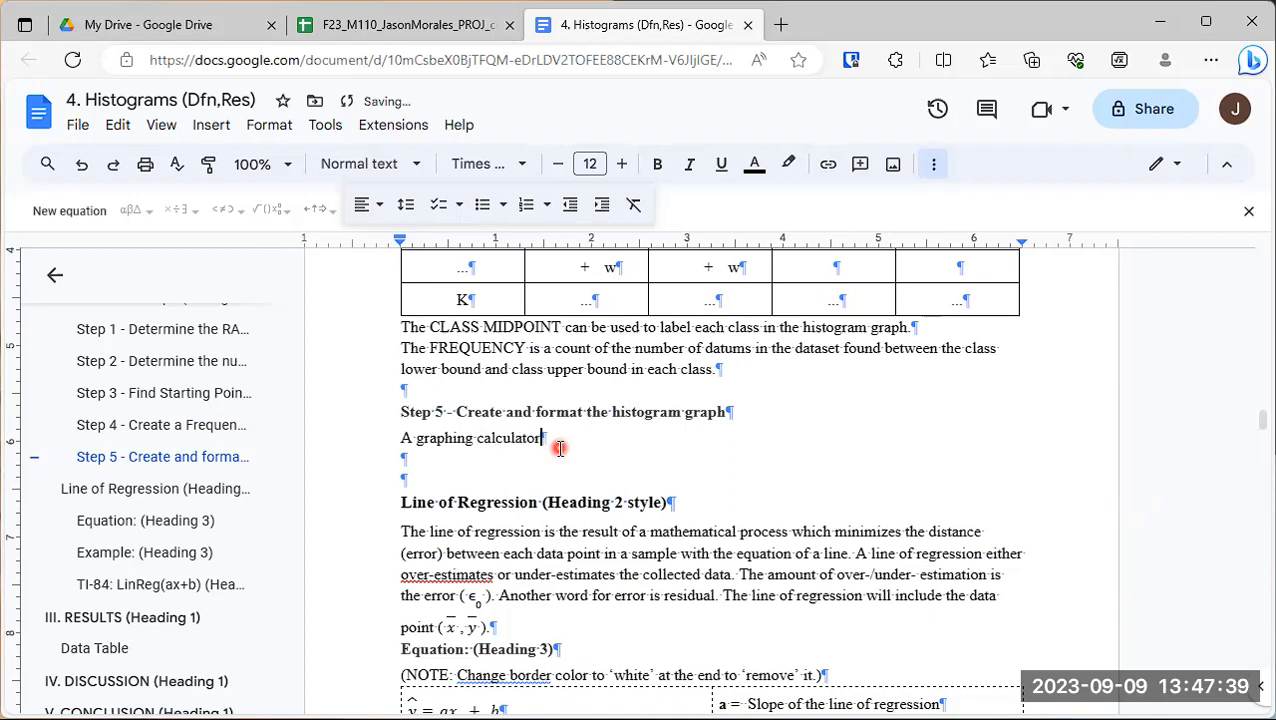
pyautogui.write(' or computer so')
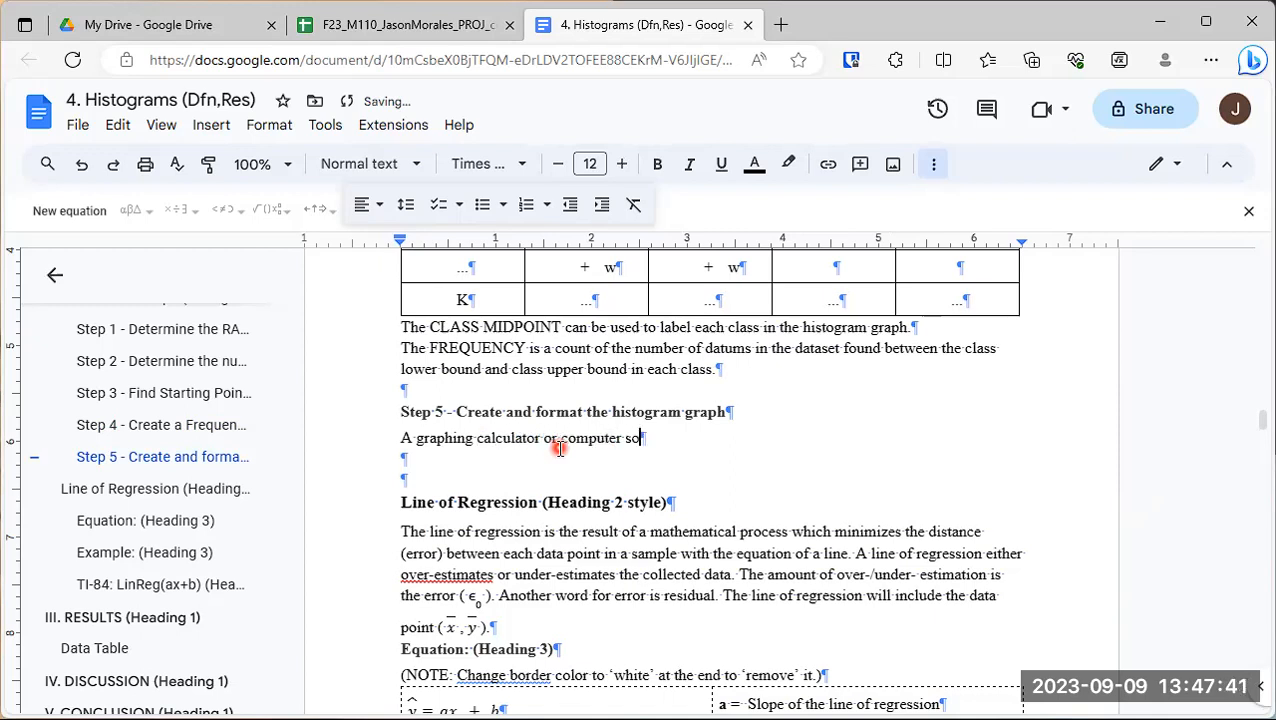
pyautogui.write('ftware (M')
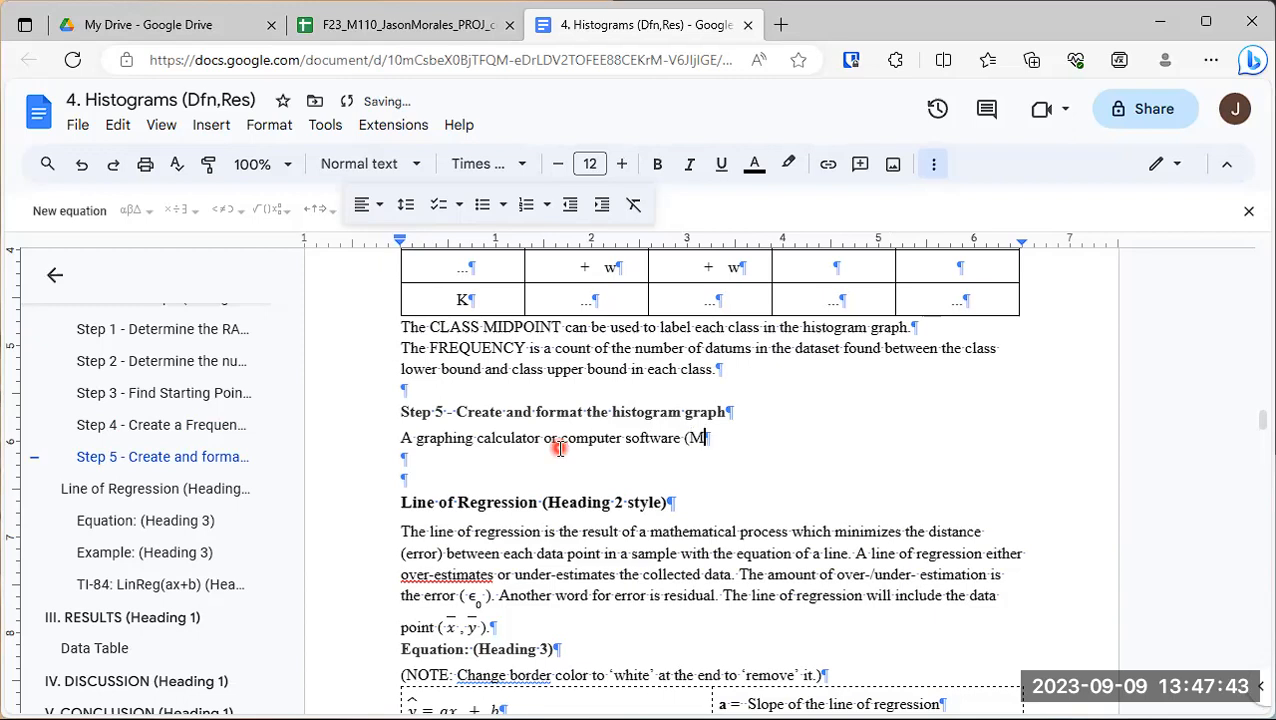
pyautogui.write('icrosoft E')
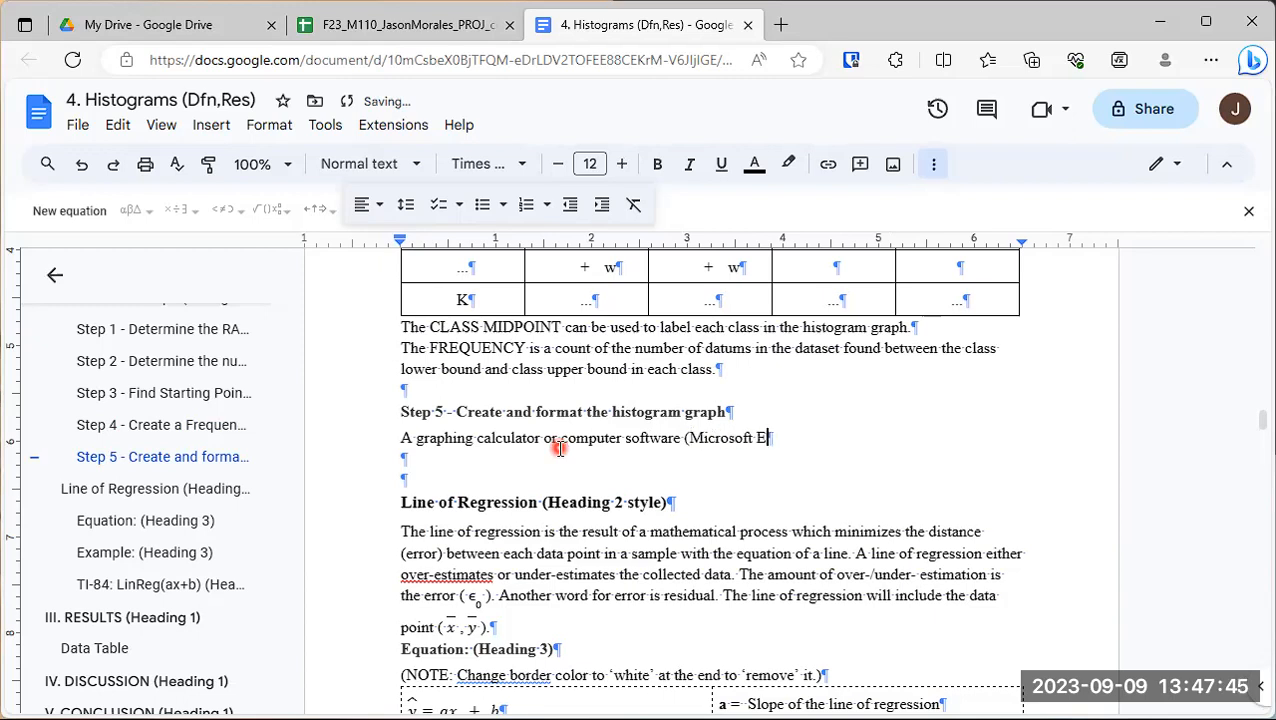
pyautogui.write('xcel, Google')
pyautogui.press('BackSpace')
pyautogui.press('BackSpace')
pyautogui.press('BackSpace')
pyautogui.write('gle Sheets) can be used to create histograms.')
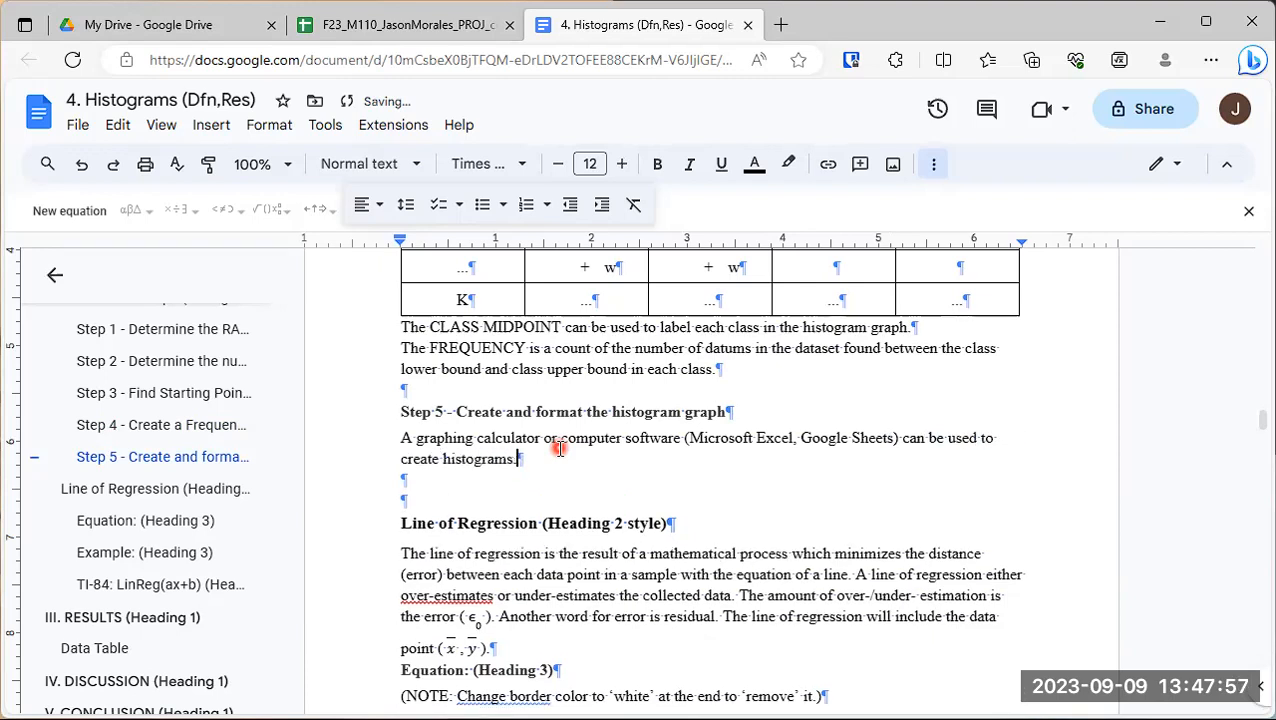
pyautogui.write(' The default ')
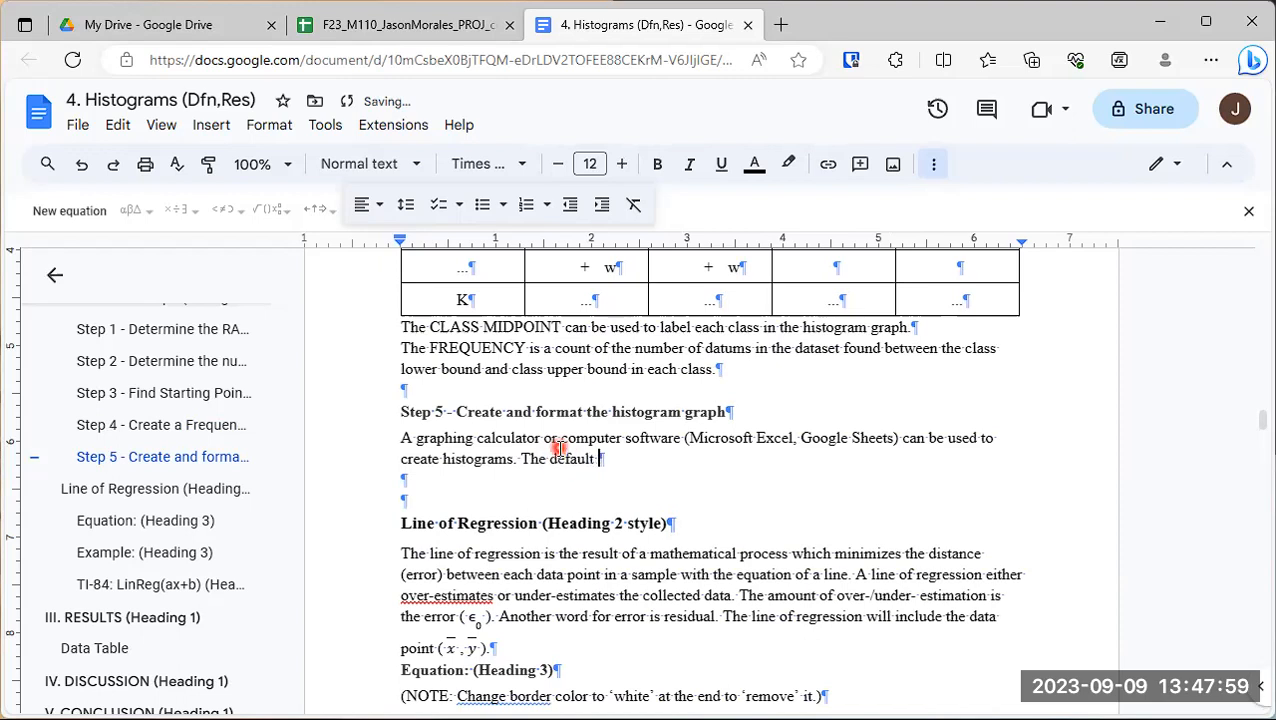
pyautogui.write('settings used by the calculator or comp')
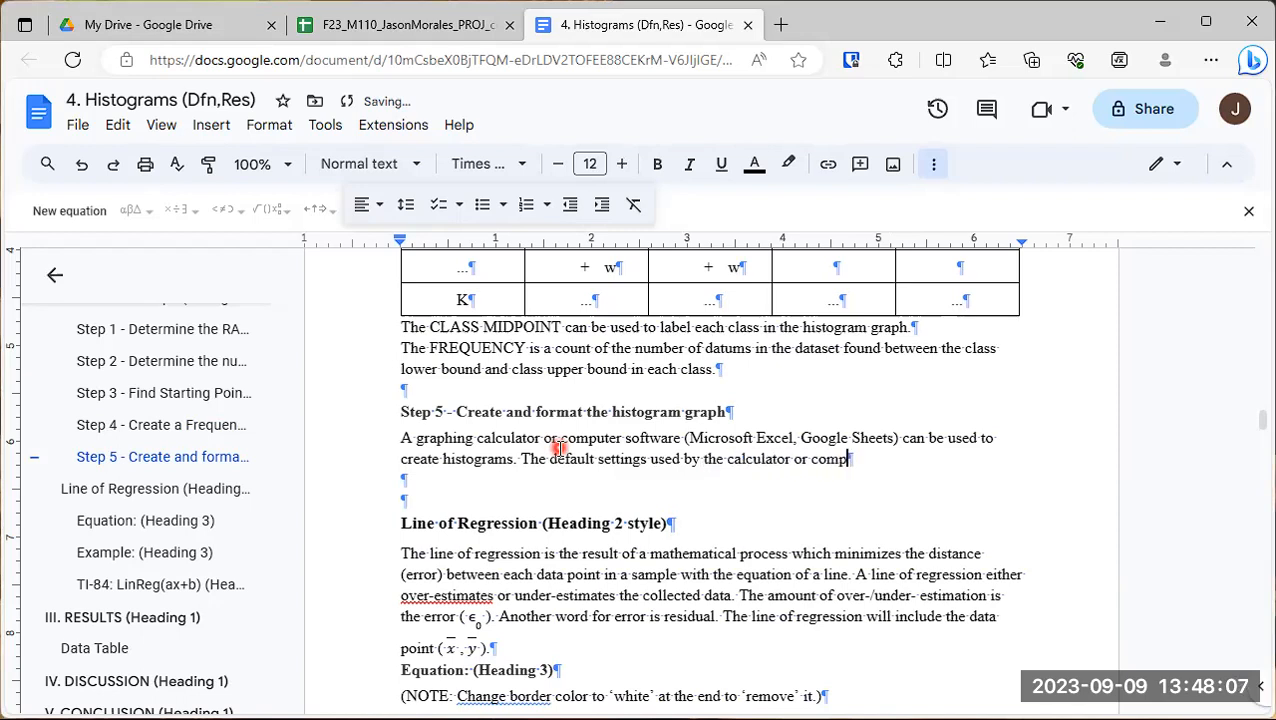
pyautogui.write('uter software')
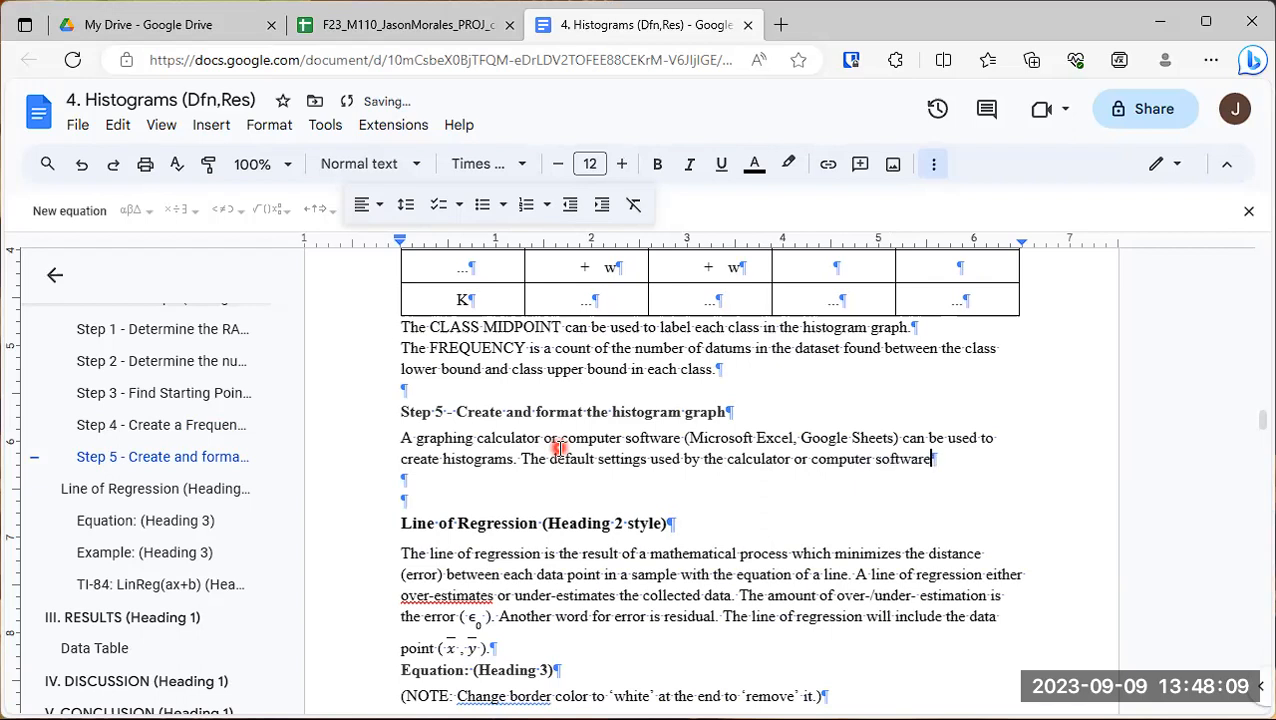
pyautogui.write(' are often und')
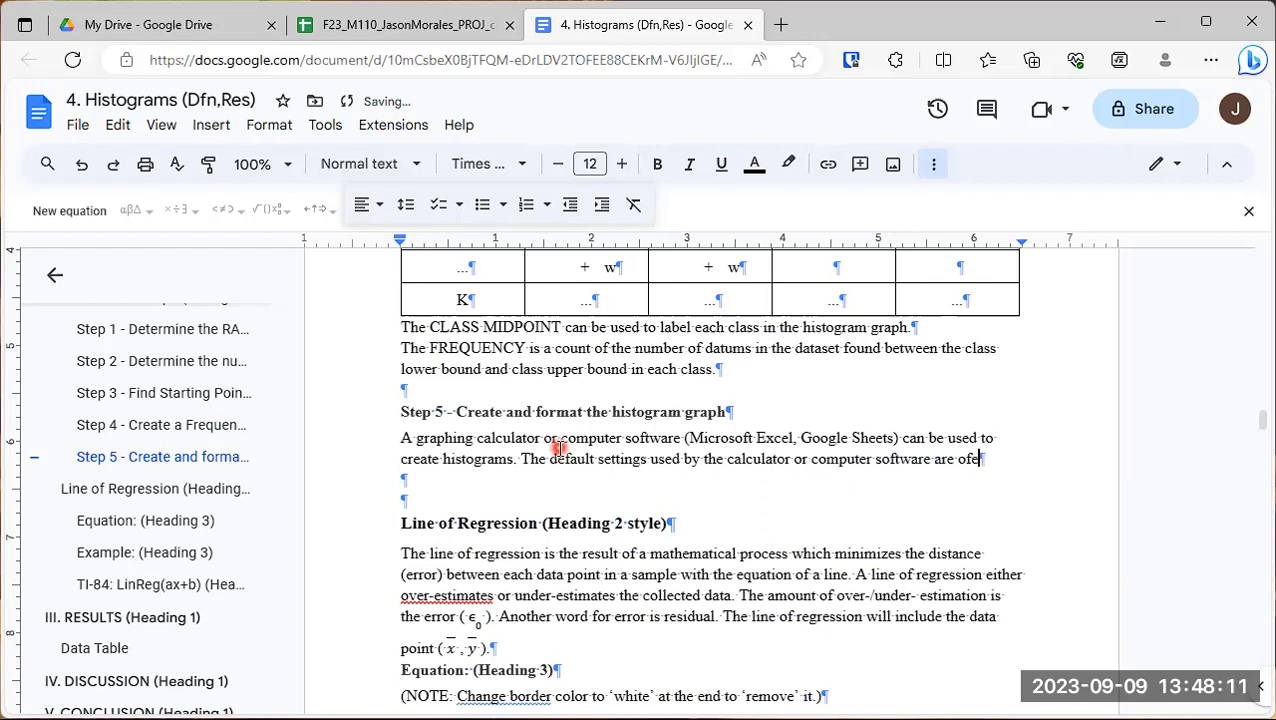
pyautogui.write('esireab')
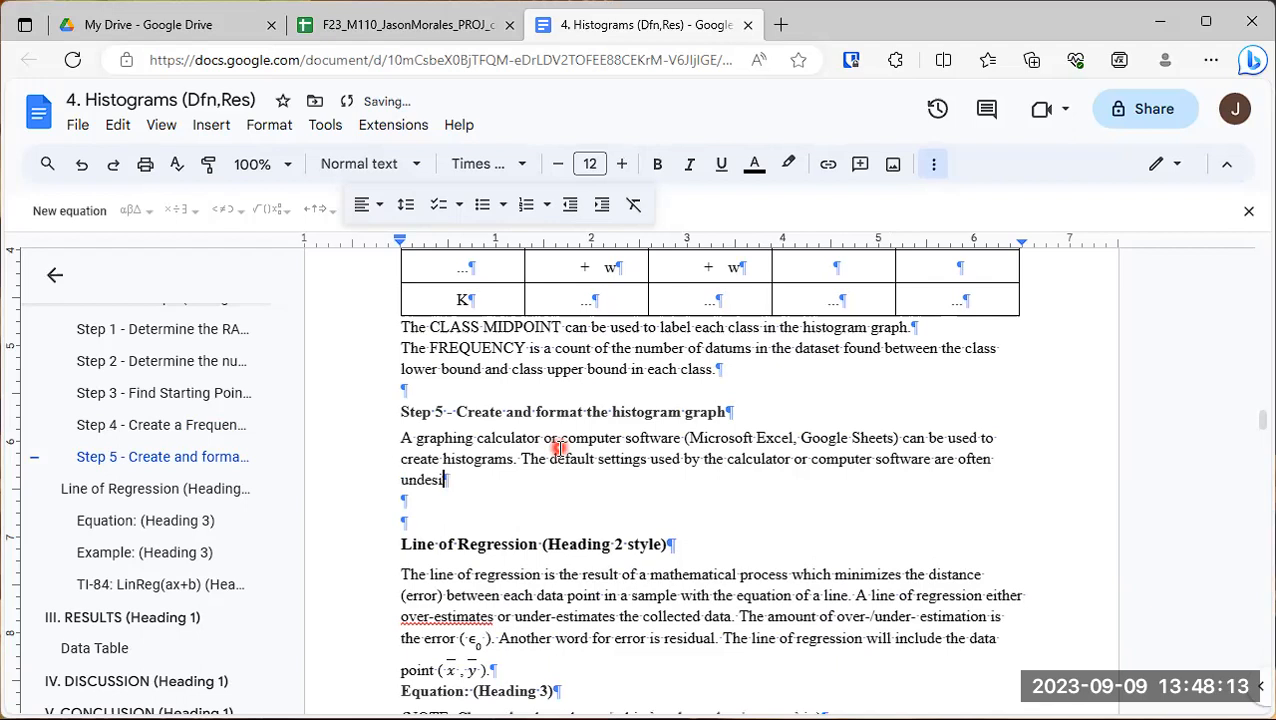
pyautogui.press('BackSpace')
pyautogui.press('BackSpace')
pyautogui.press('BackSpace')
pyautogui.write('able')
pyautogui.press('BackSpace')
pyautogui.press('BackSpace')
pyautogui.press('BackSpace')
pyautogui.press('BackSpace')
pyautogui.press('BackSpace')
pyautogui.press('BackSpace')
pyautogui.press('BackSpace')
pyautogui.press('BackSpace')
pyautogui.press('BackSpace')
pyautogui.press('BackSpace')
pyautogui.press('BackSpace')
pyautogui.press('BackSpace')
pyautogui.press('BackSpace')
pyautogui.press('BackSpace')
pyautogui.press('BackSpace')
pyautogui.press('BackSpace')
pyautogui.press('BackSpace')
pyautogui.press('BackSpace')
pyautogui.press('BackSpace')
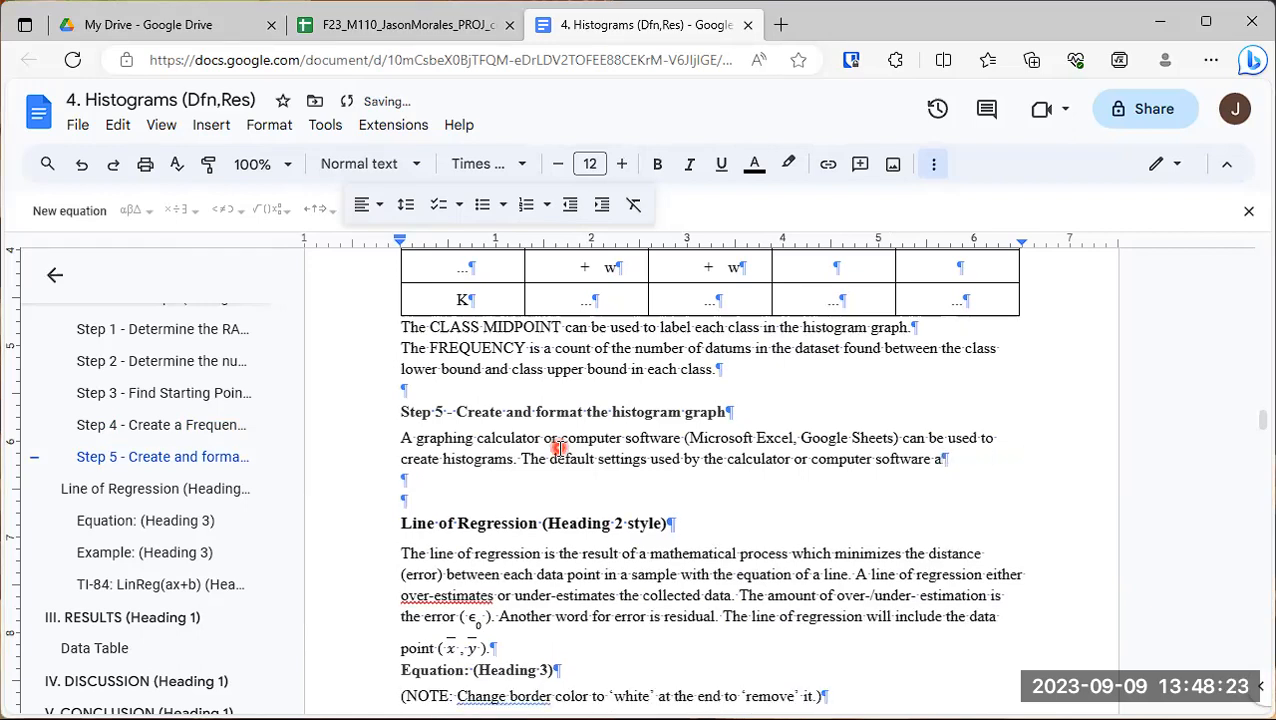
pyautogui.press('BackSpace')
# - Complete the second Step 5 sentence with "often do not reflect the specific dataset to be analyzed."
pyautogui.write('often d')
pyautogui.write('o not')
pyautogui.write(' reflect the')
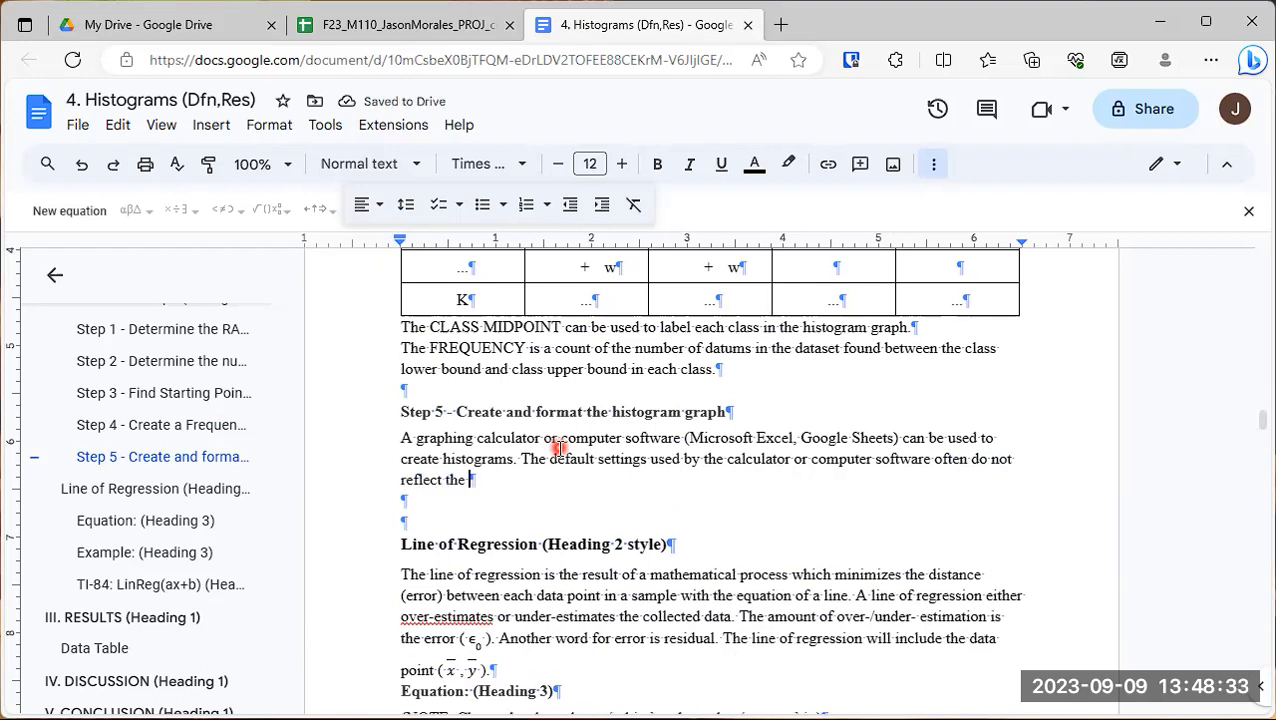
pyautogui.write(' specifi')
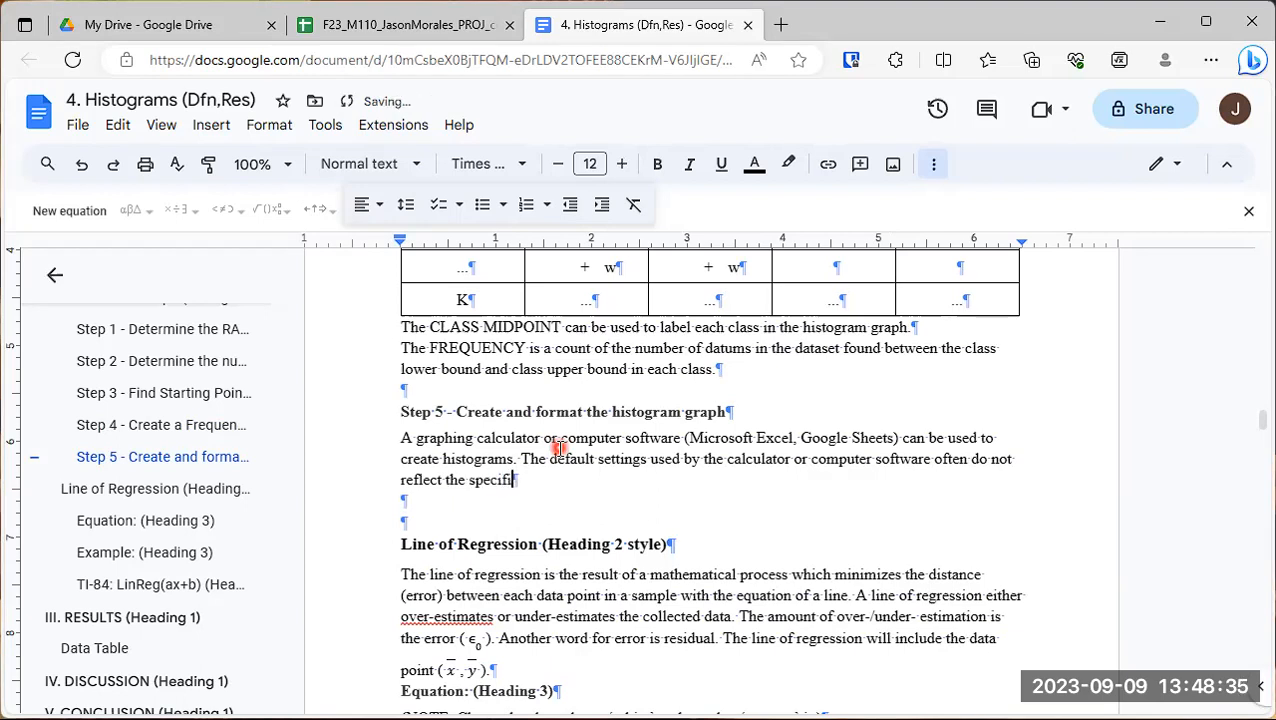
pyautogui.write('c dataset worked')
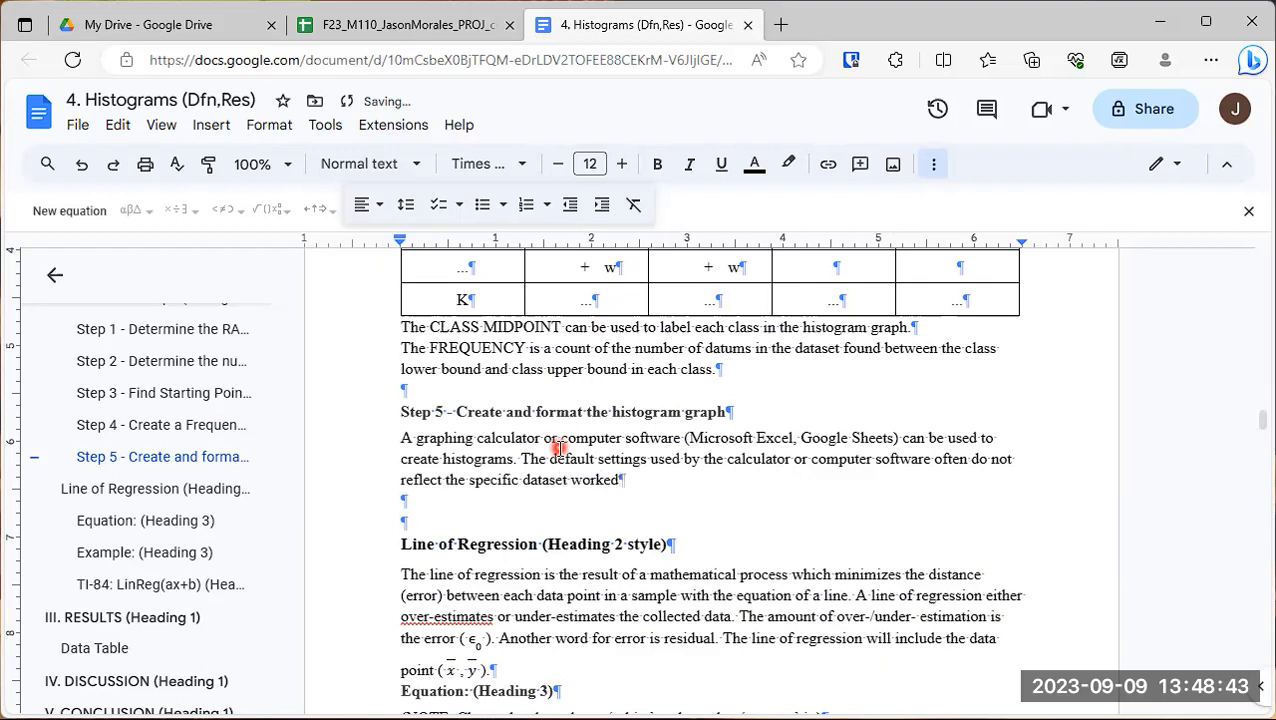
pyautogui.press('BackSpace')
pyautogui.press('BackSpace')
pyautogui.press('BackSpace')
pyautogui.press('BackSpace')
pyautogui.press('BackSpace')
pyautogui.press('BackSpace')
pyautogui.write('to be analyzed.')
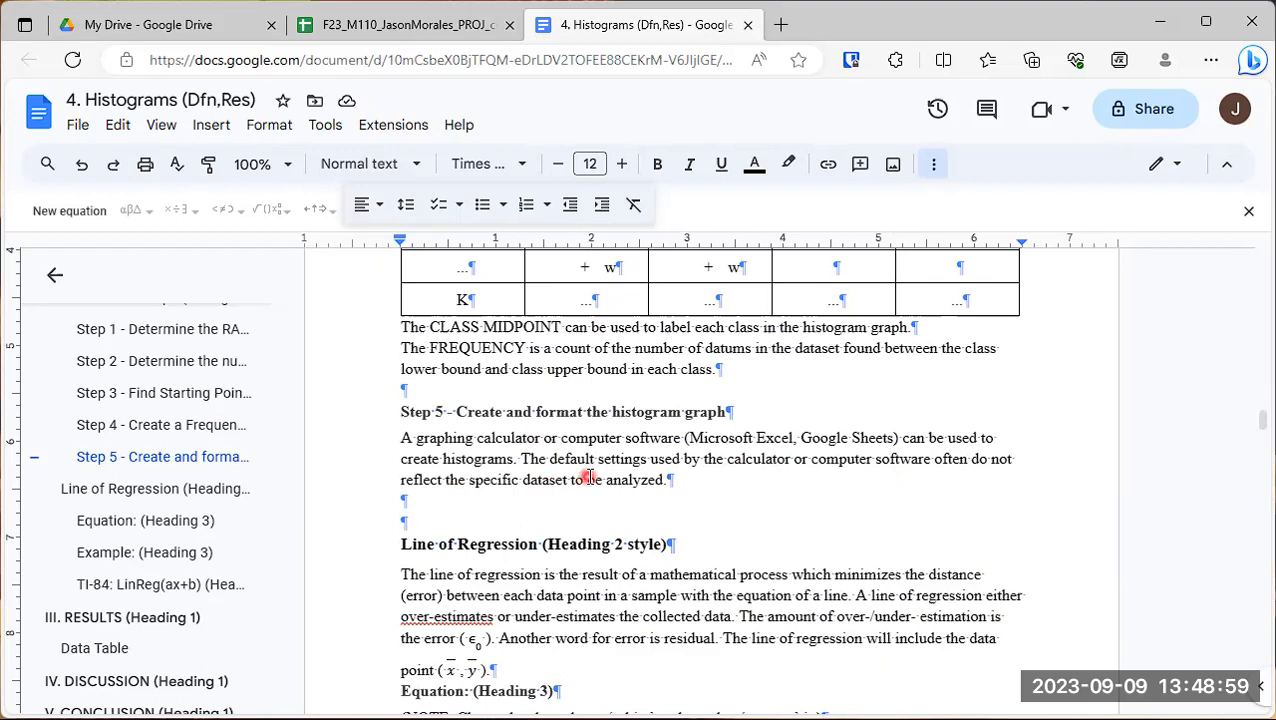
# - Add the sentence "Therefore, histograms need to be designed and customized by the researcher." to the end of the Step 5 paragraph
pyautogui.click(676, 481)
pyautogui.click(717, 478)
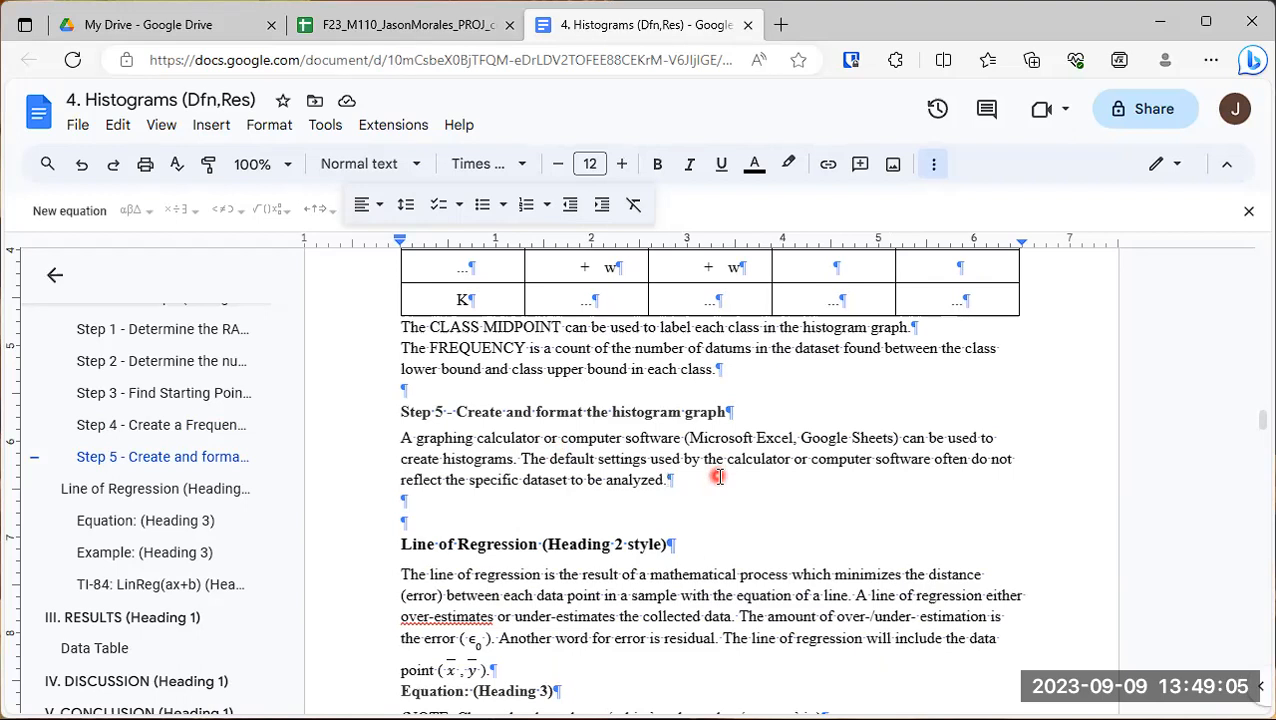
pyautogui.write('The')
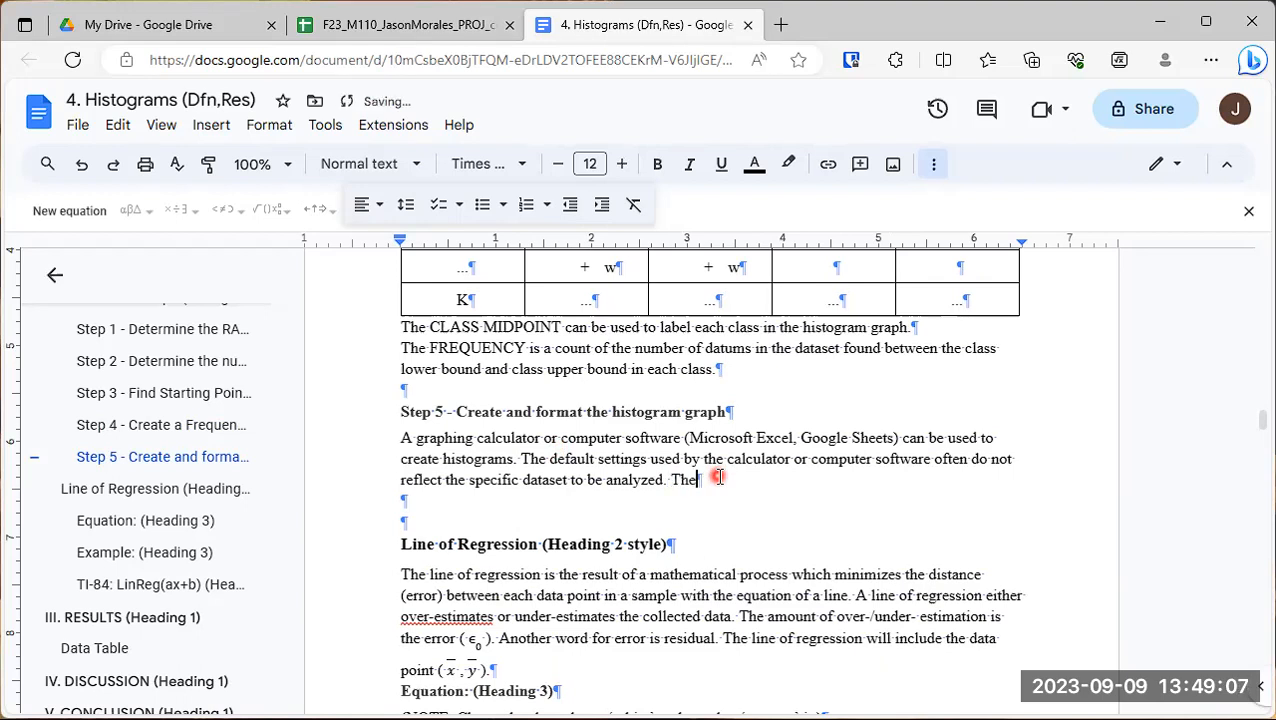
pyautogui.write('refore, histograms need to be designed')
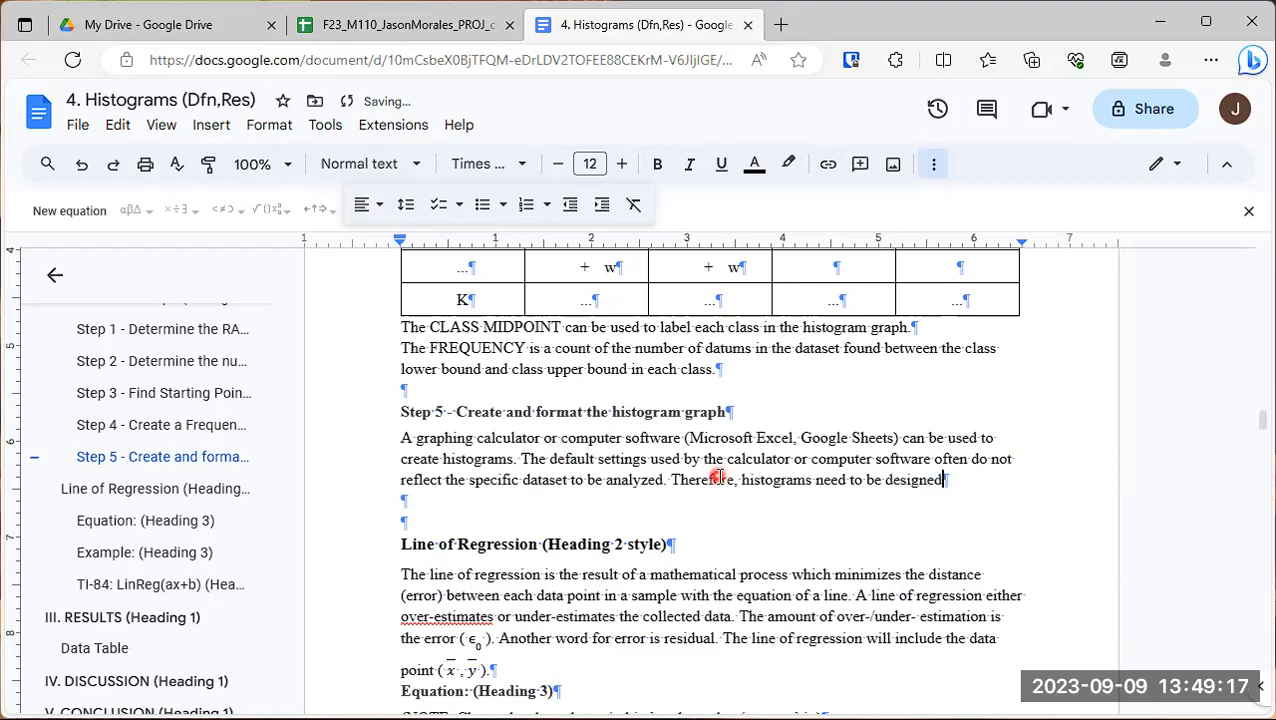
pyautogui.write(' and cust')
pyautogui.write('omized by the')
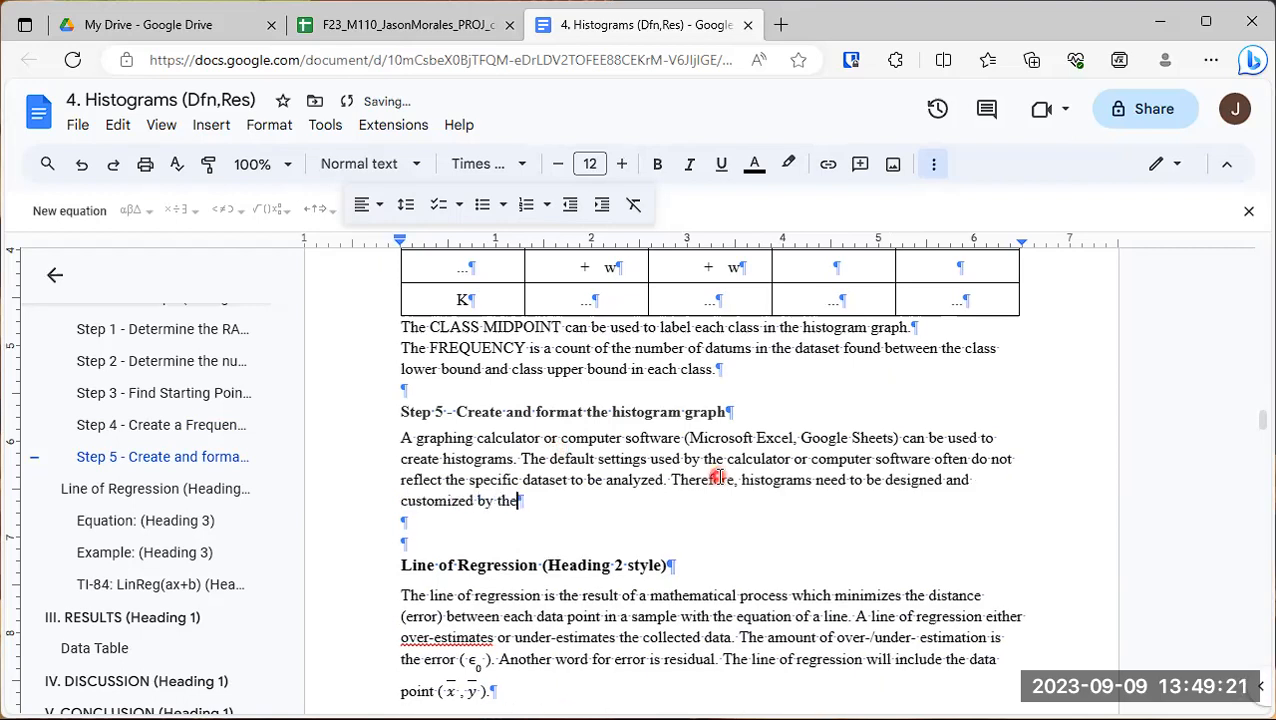
pyautogui.write(' researcher. Below')
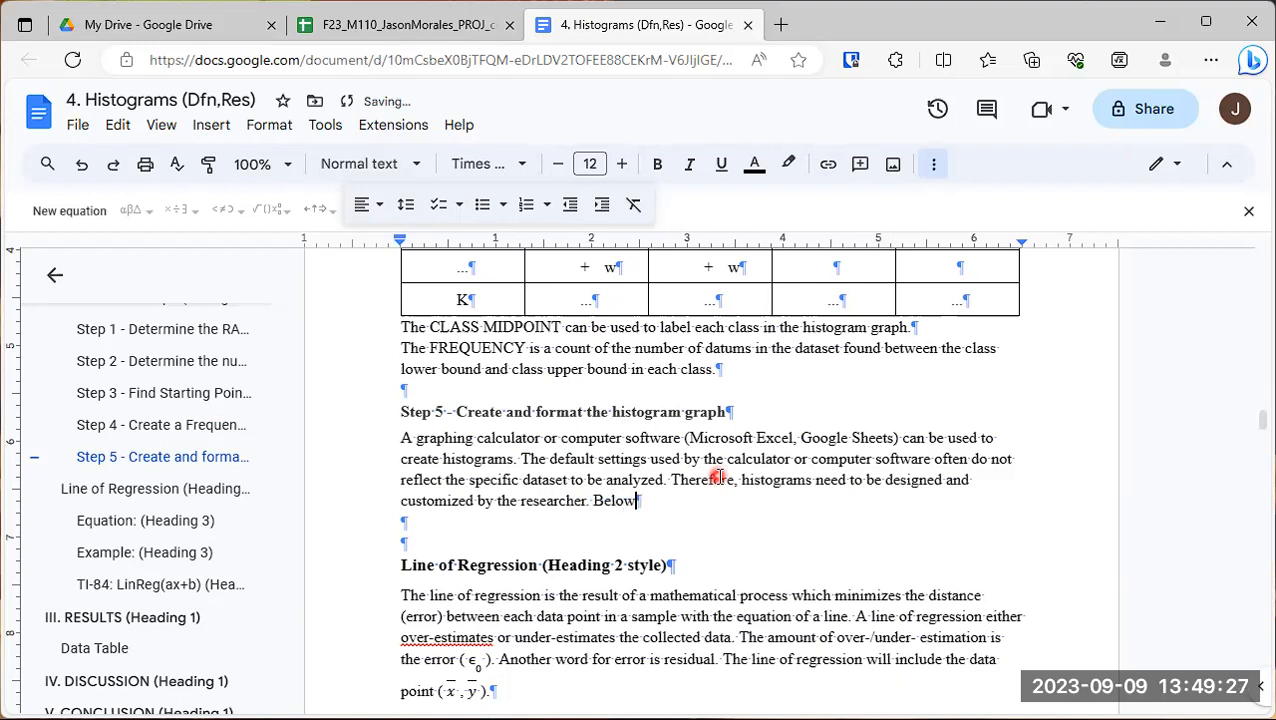
pyautogui.write(' is an exampl')
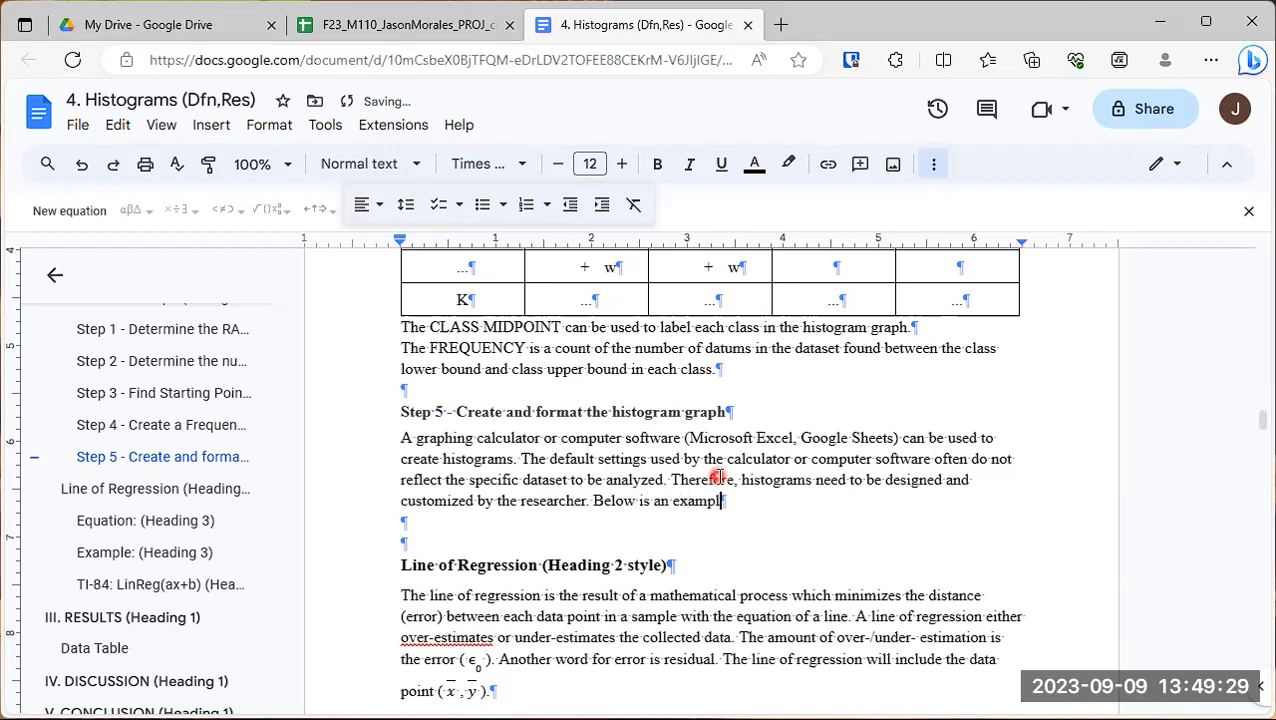
pyautogui.write('e of a p')
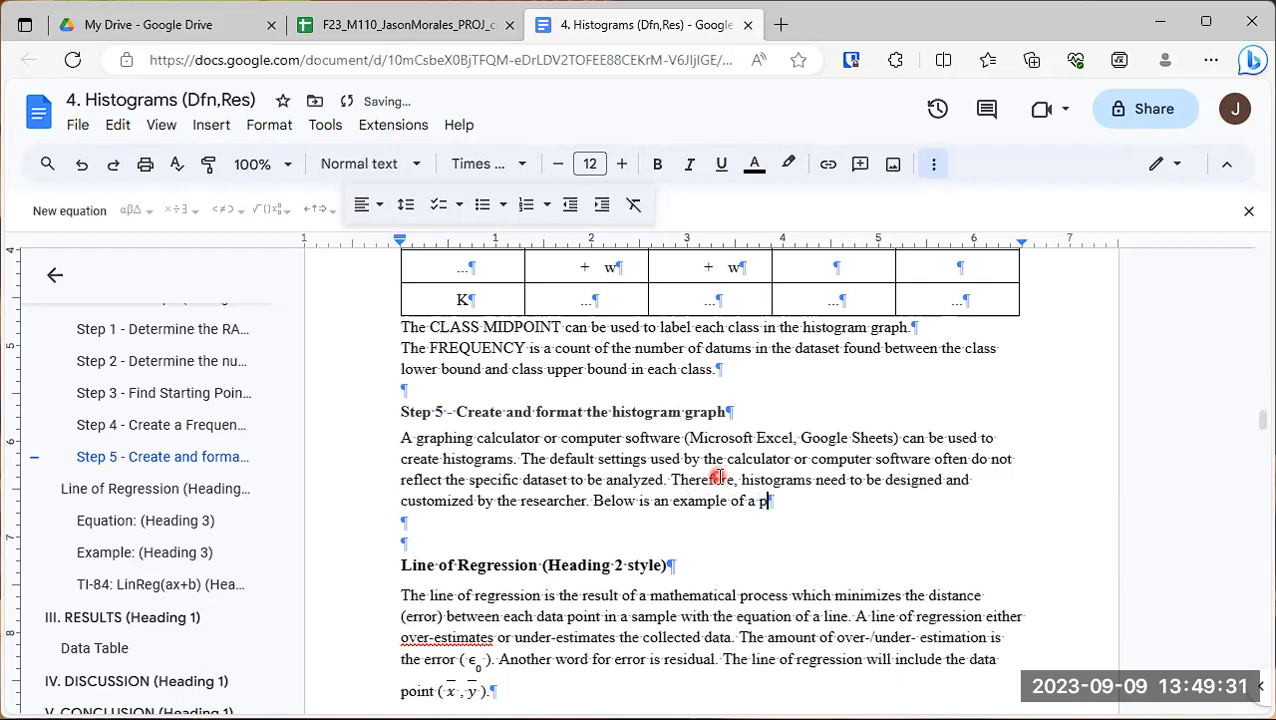
pyautogui.write('roperly designed and for')
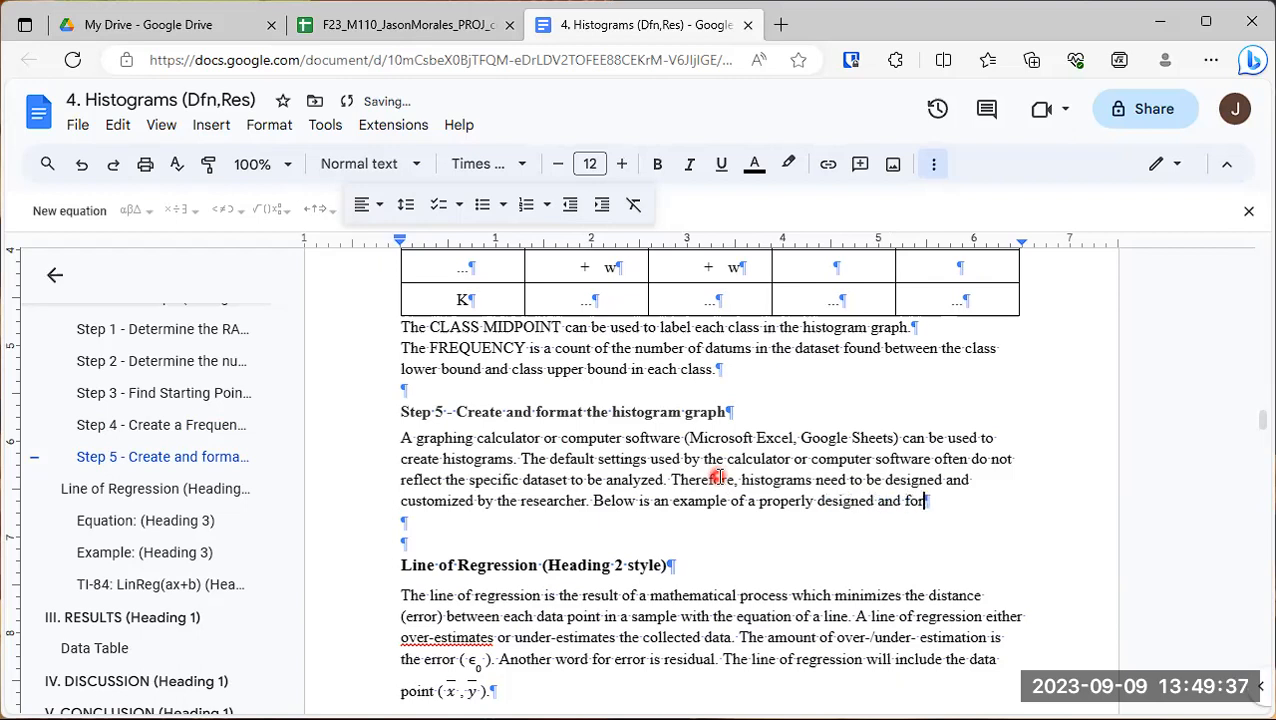
pyautogui.write('matted histogram.')
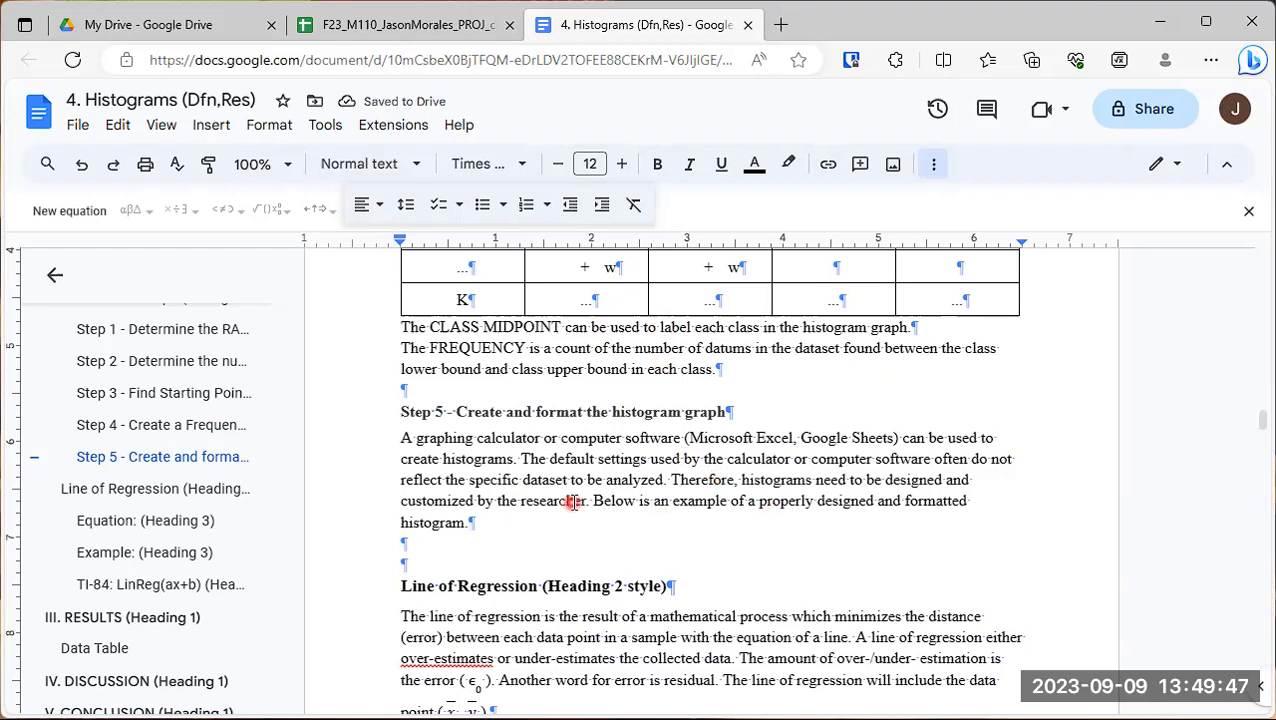
# - End the Step 5 paragraph with "Below is an example of a properly designed and formatted histogram:"
pyautogui.press('BackSpace')
pyautogui.scroll(3, 485, 345)
pyautogui.scroll(2, 495, 357)
pyautogui.scroll(-6, 496, 355)
pyautogui.scroll(3, 496, 337)
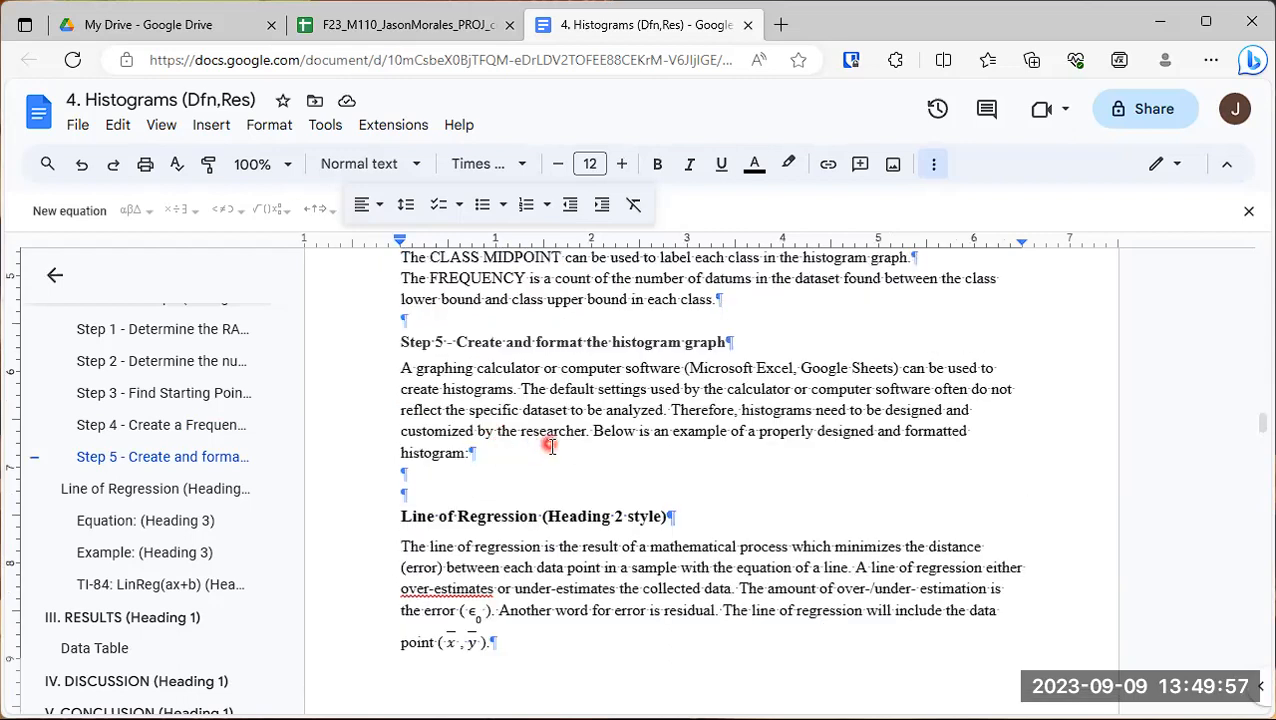
# - Insert a table with one column and two rows on a new line below the Step 5 paragraph
pyautogui.press('Return')
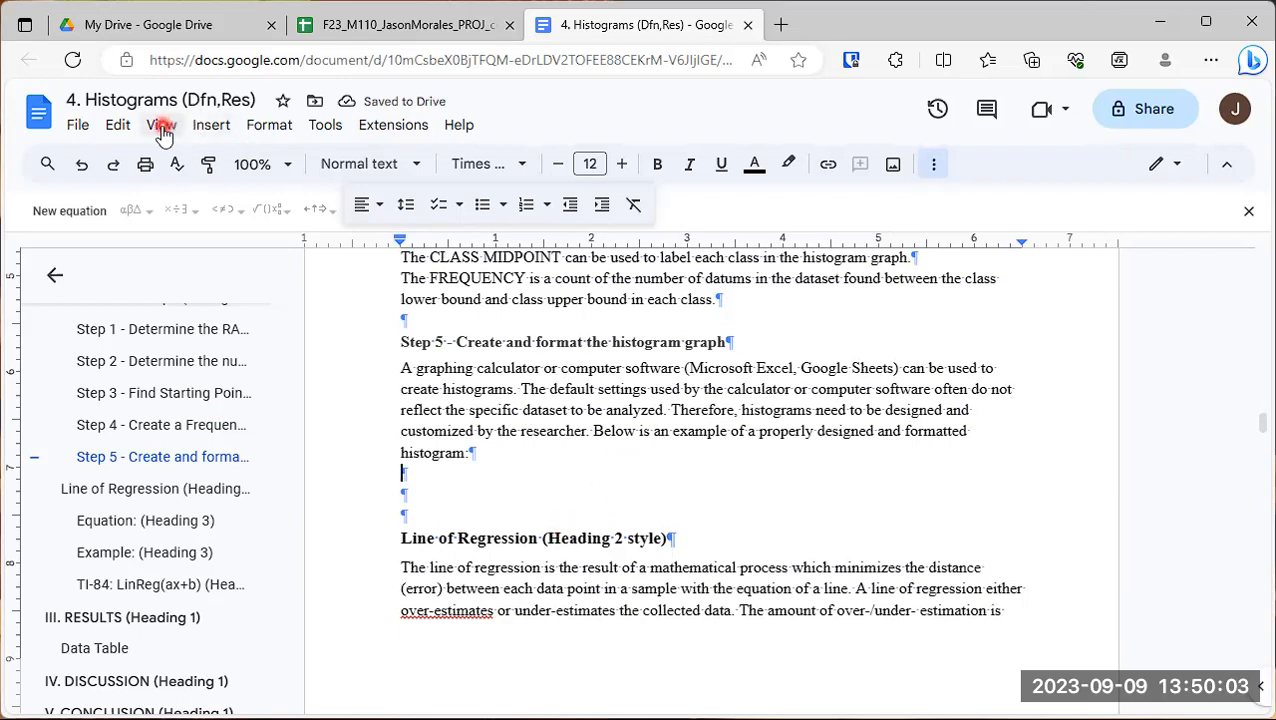
pyautogui.click(211, 128)
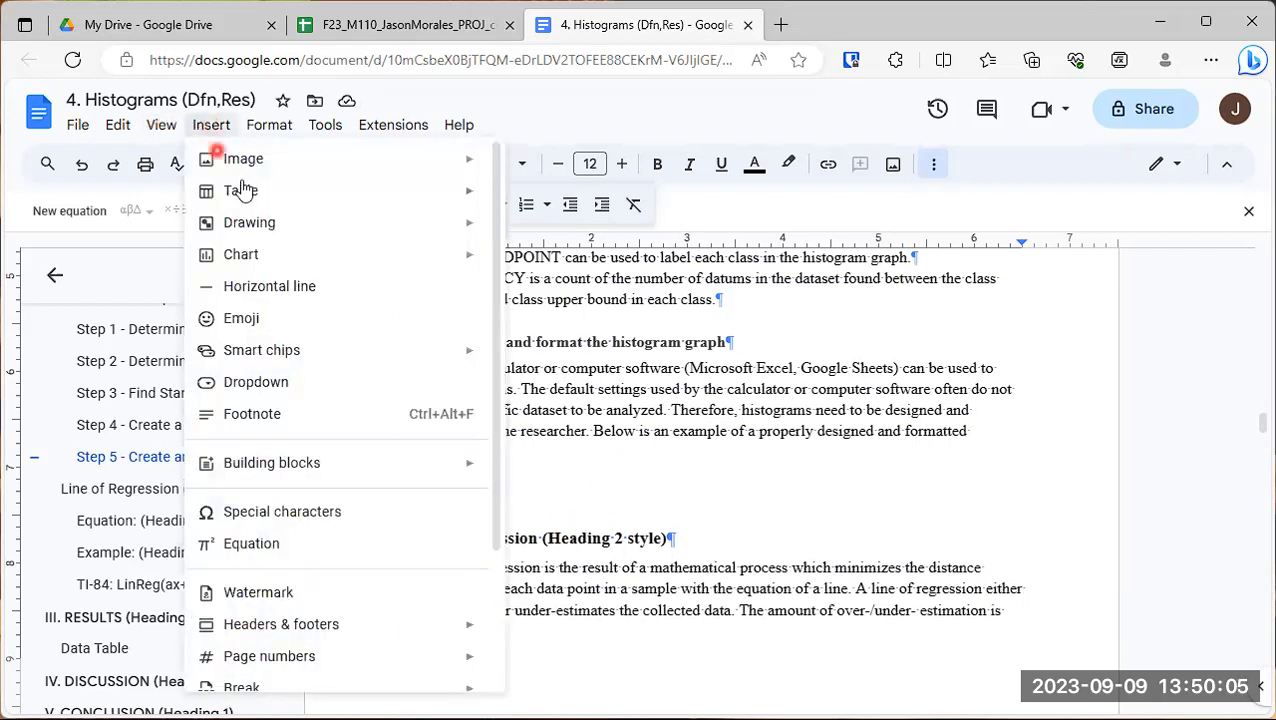
pyautogui.moveTo(463, 218)
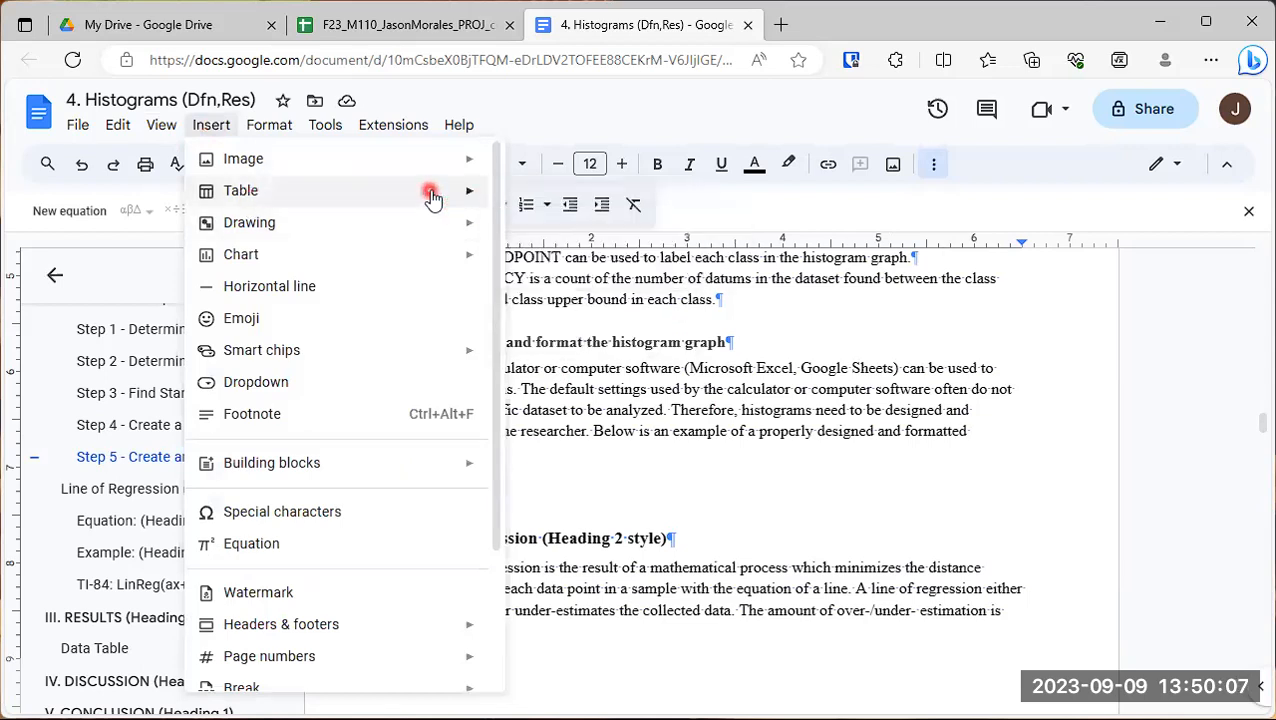
pyautogui.moveTo(427, 192)
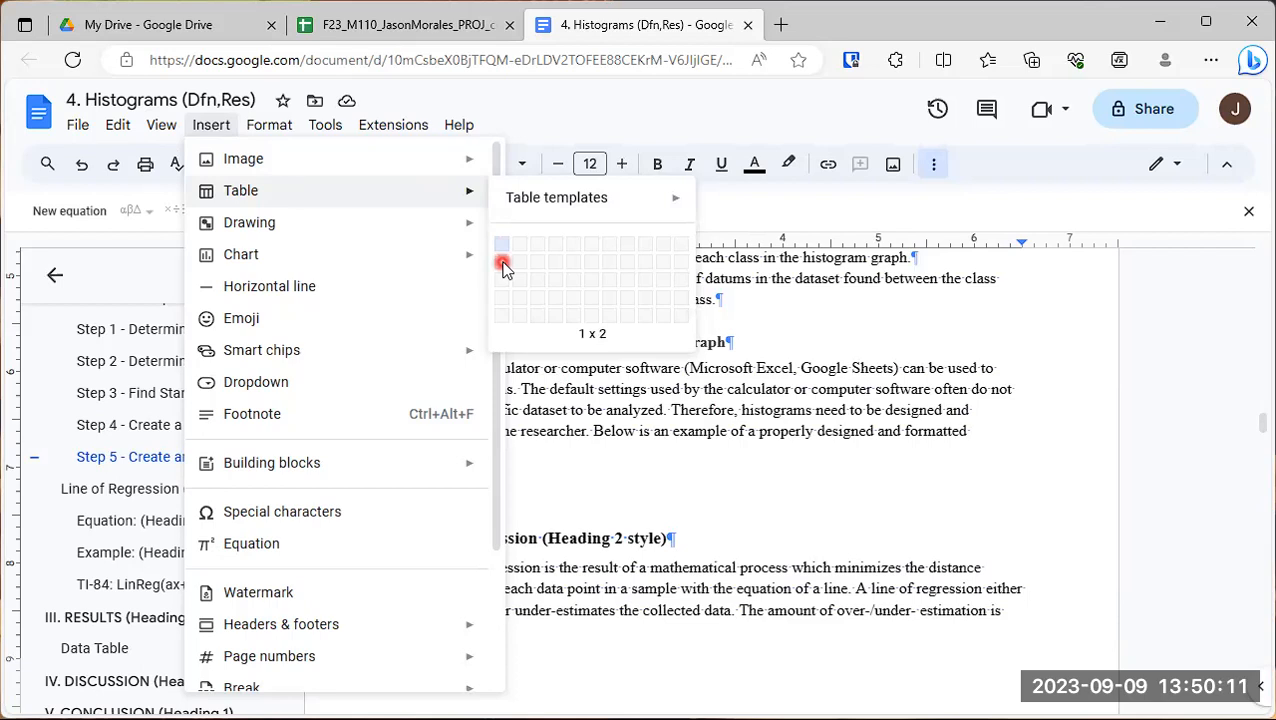
pyautogui.click(503, 268)
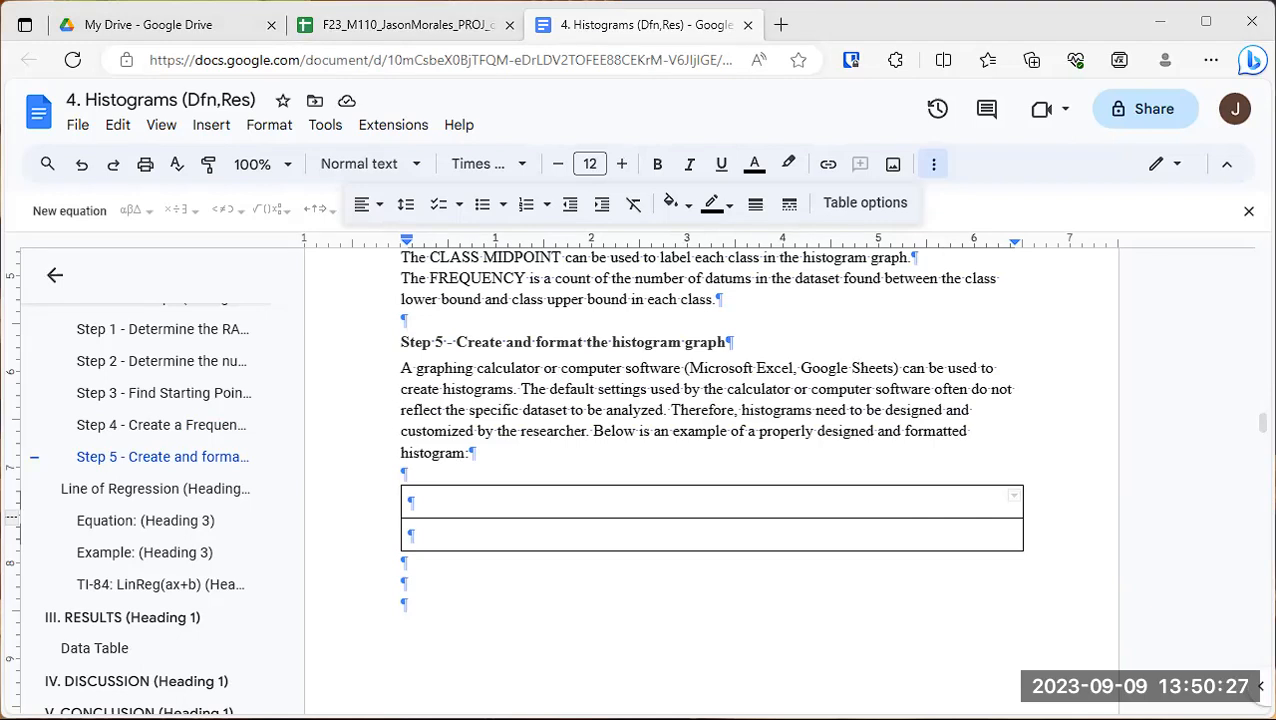
# - Place the speed histogram image file in the first row of the new table
pyautogui.click(511, 661)
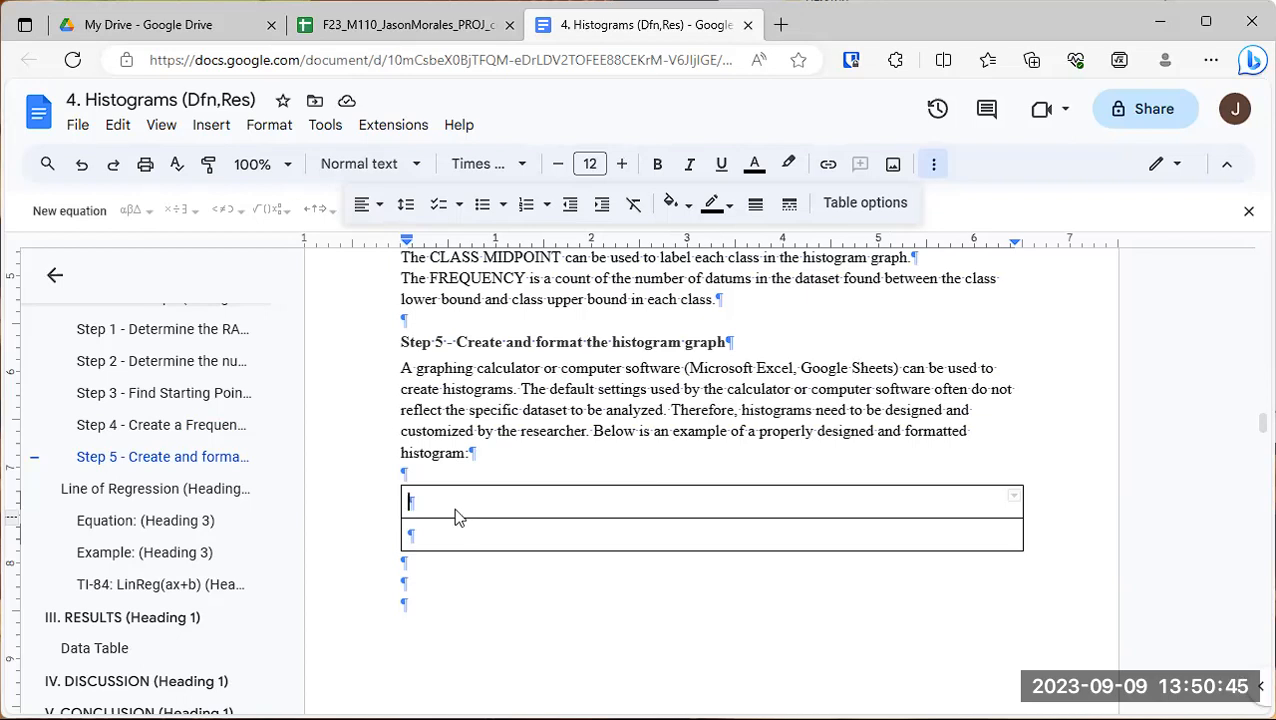
pyautogui.moveTo(455, 510); pyautogui.dragTo(455, 510)
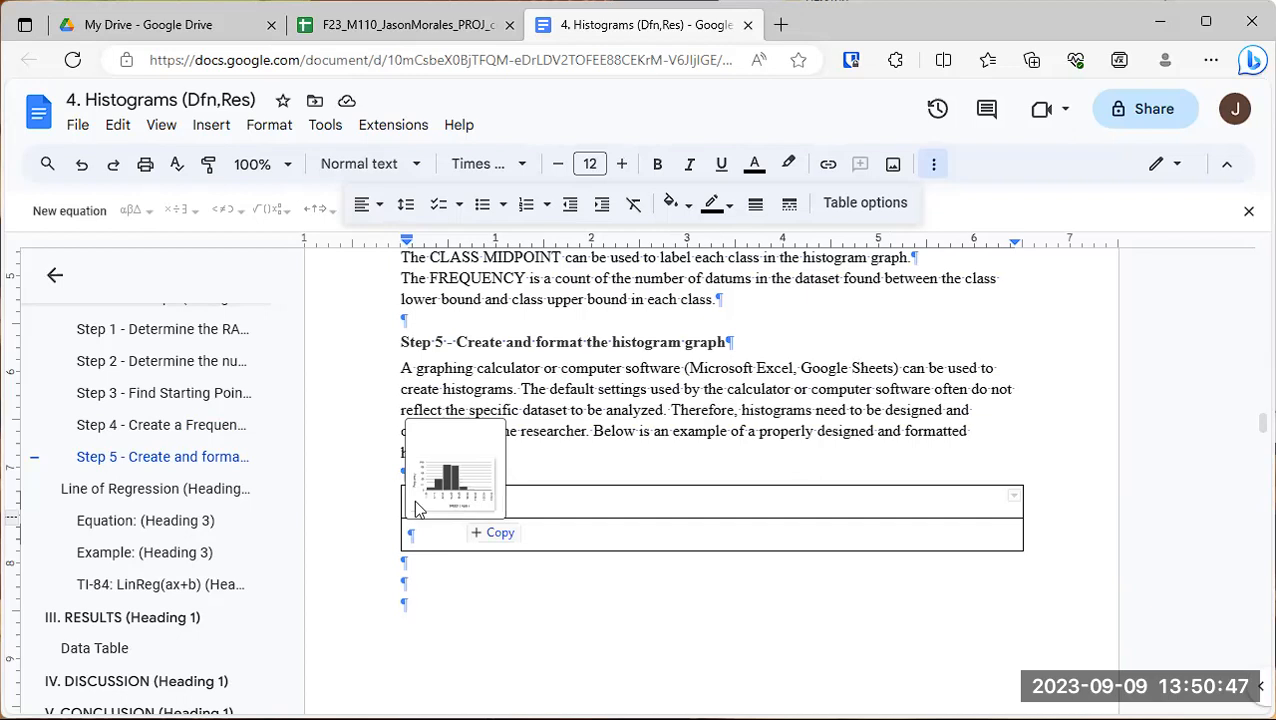
pyautogui.moveTo(475, 513)
pyautogui.mouseDown()
pyautogui.moveTo(505, 502)
pyautogui.moveTo(478, 500)
pyautogui.mouseUp()
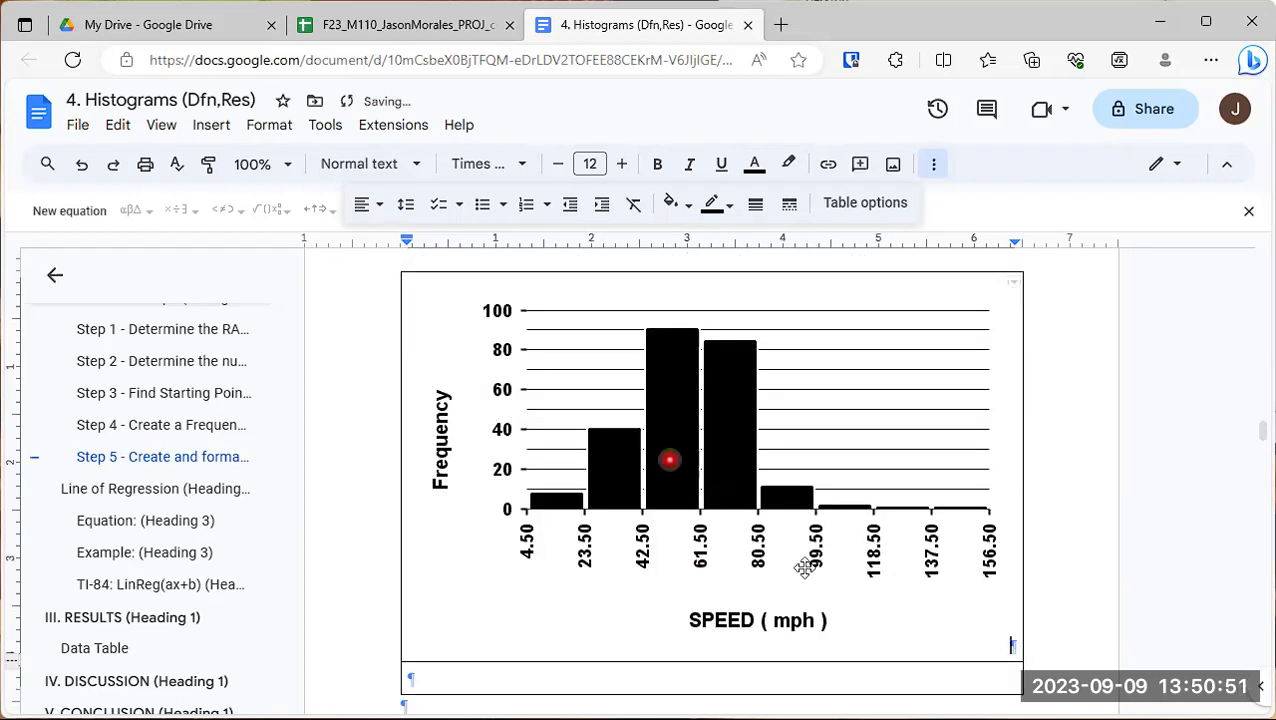
# - Resize the histogram image to a width of 3 in with the aspect ratio locked
pyautogui.click(728, 448)
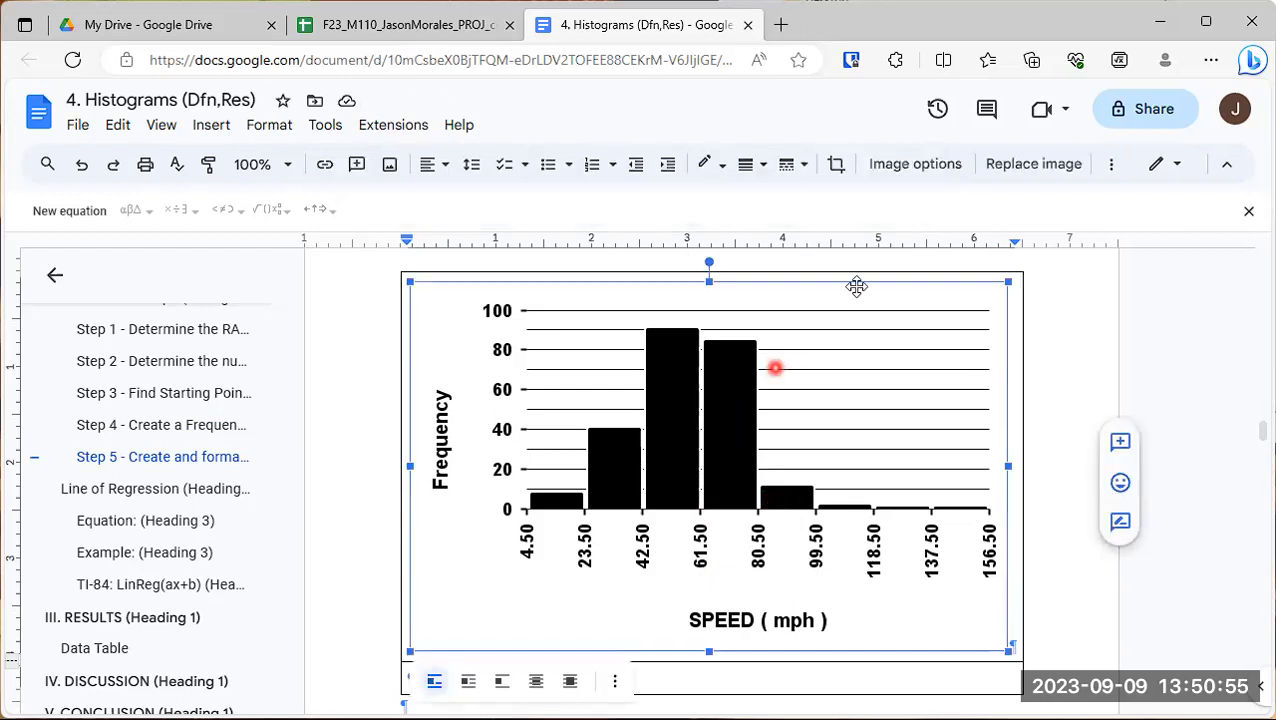
pyautogui.click(928, 168)
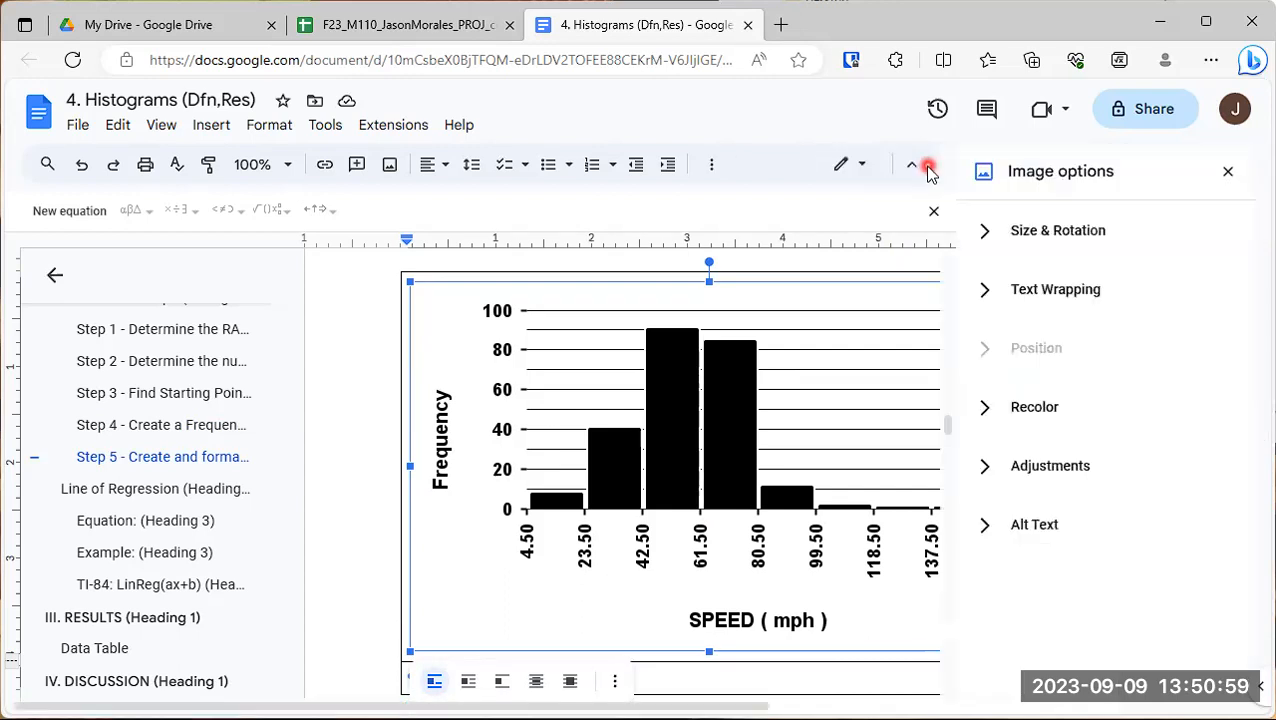
pyautogui.click(1036, 232)
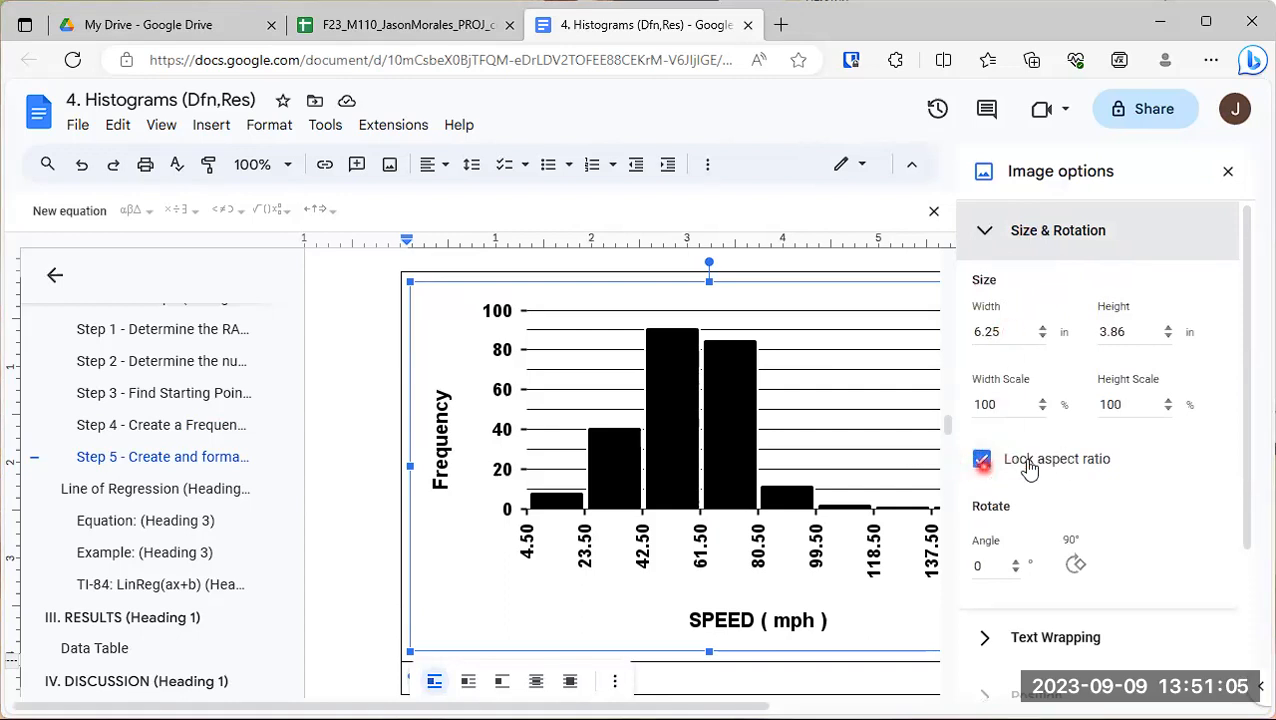
pyautogui.click(1006, 331)
pyautogui.doubleClick(1004, 331)
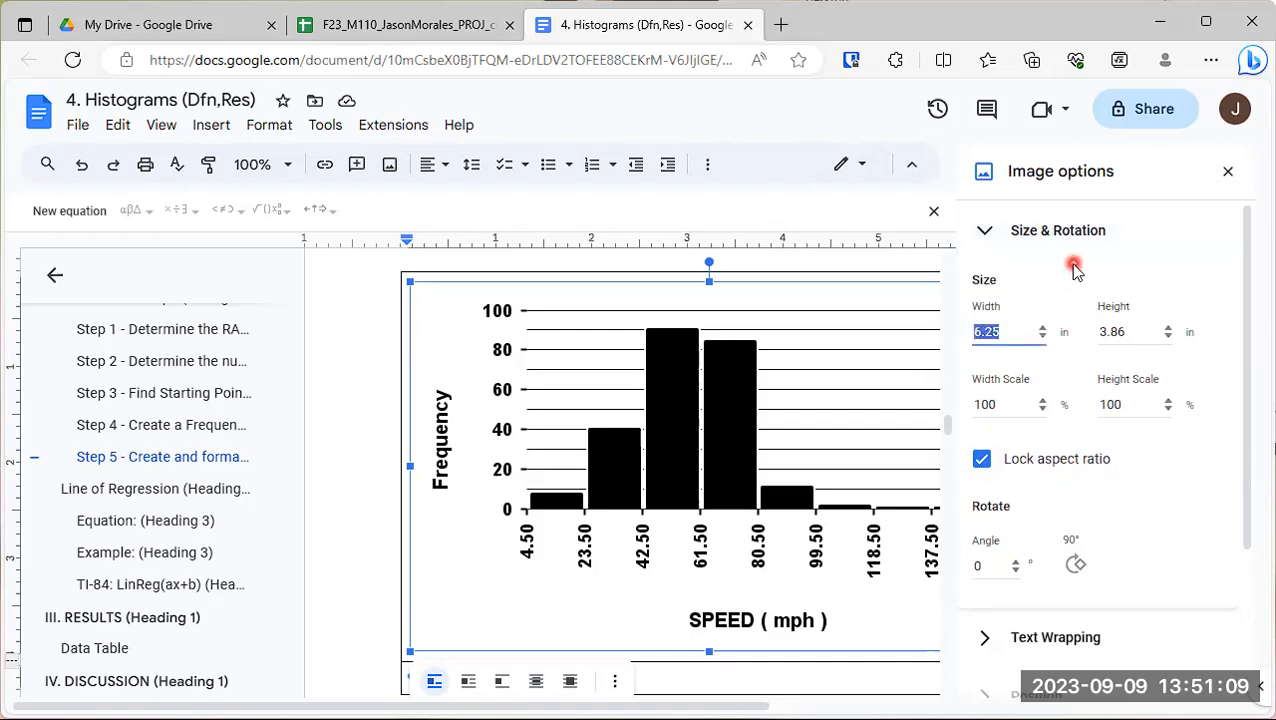
pyautogui.write('3')
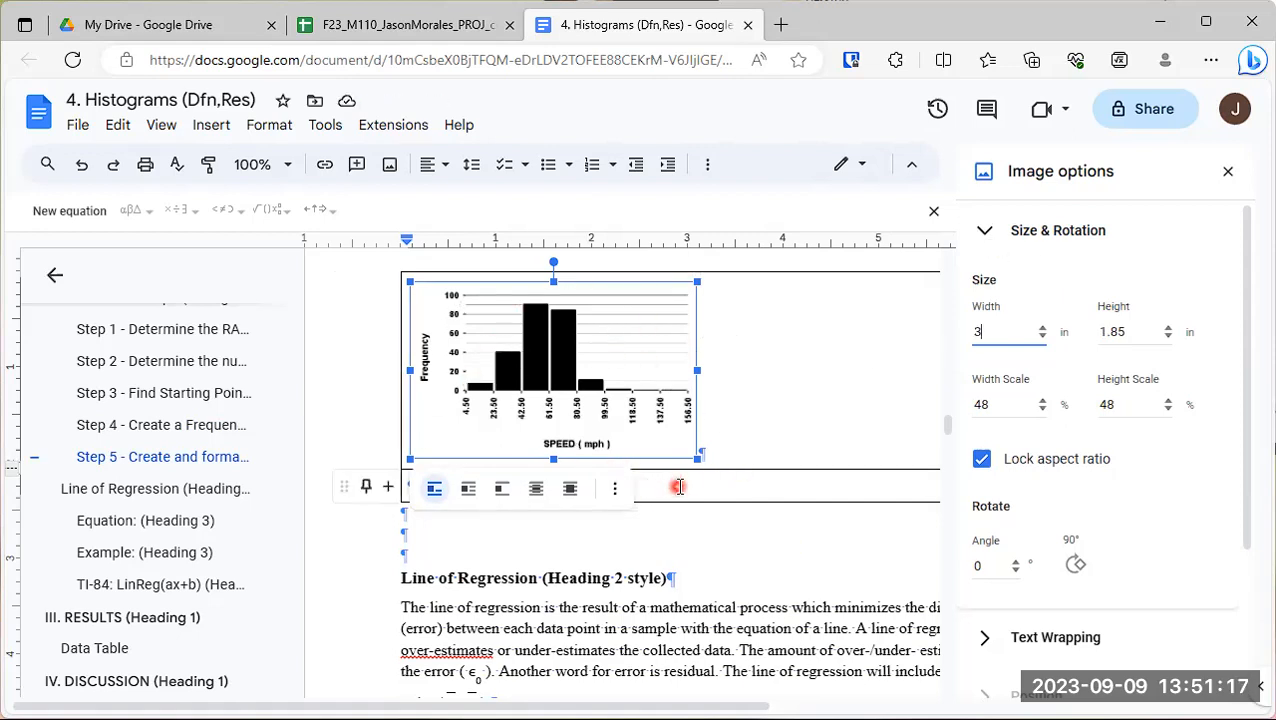
pyautogui.scroll(-2, 1102, 455)
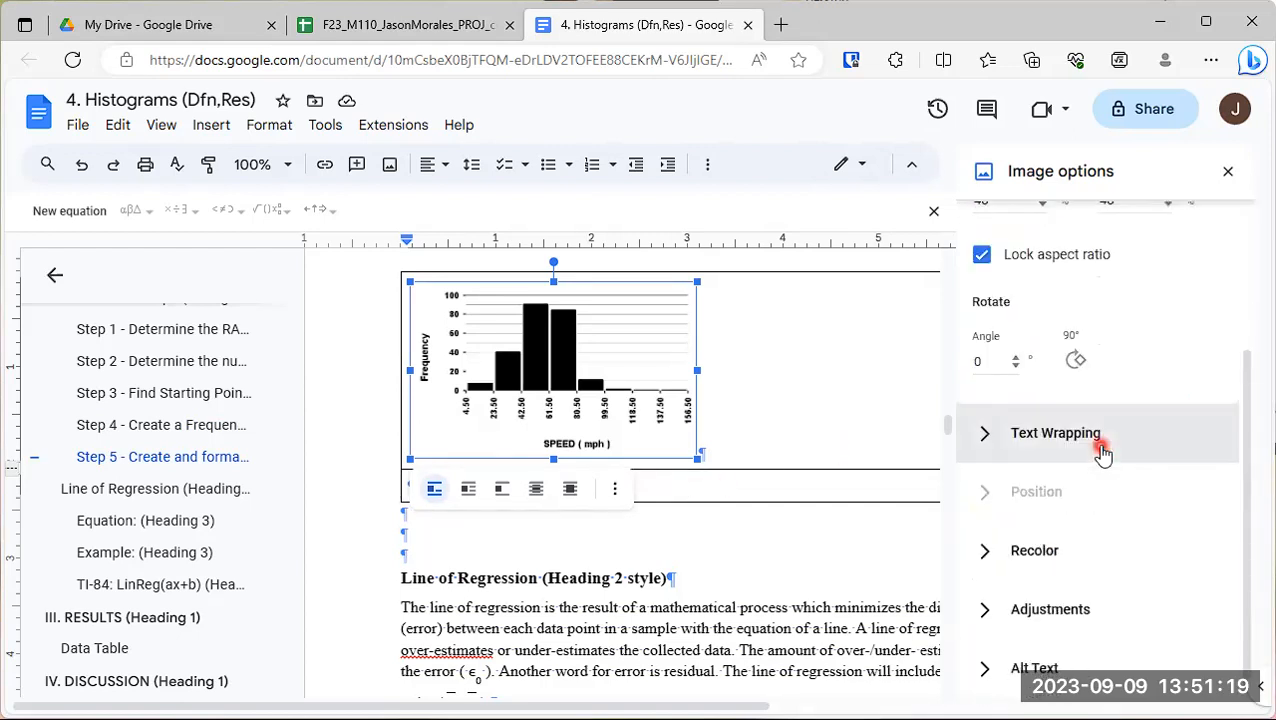
pyautogui.scroll(2, 1090, 515)
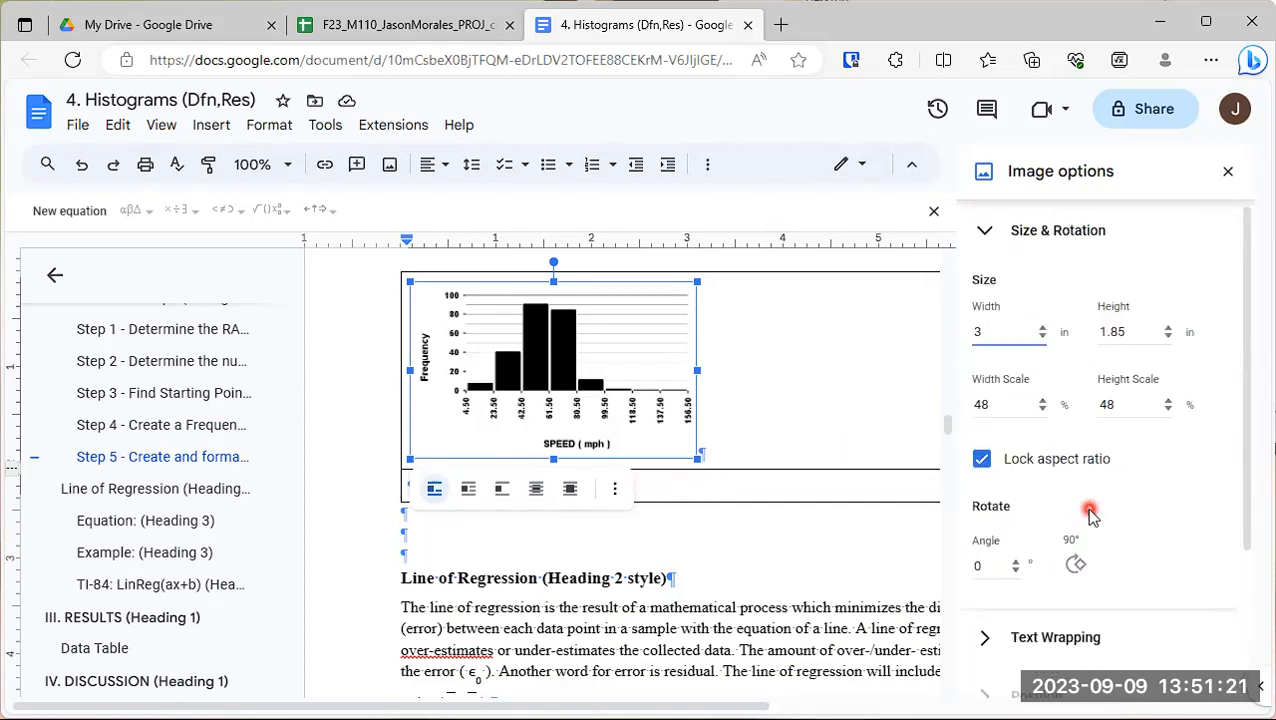
pyautogui.click(990, 231)
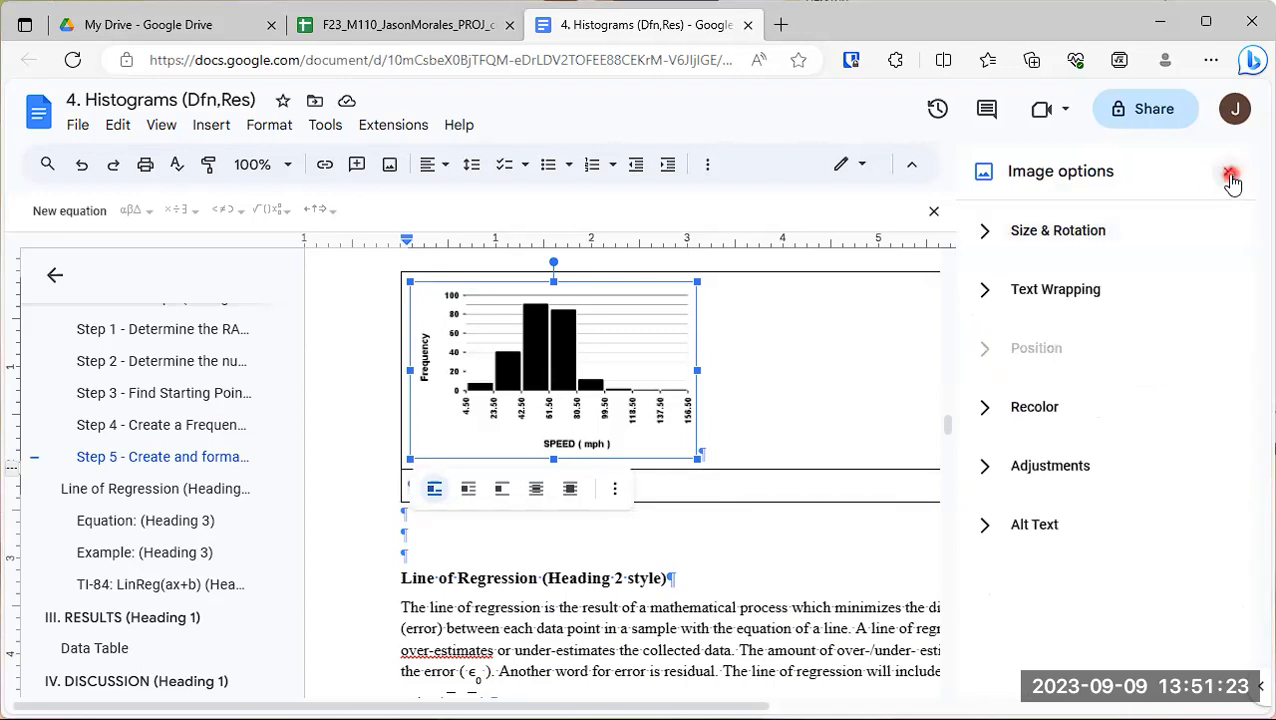
pyautogui.click(1230, 177)
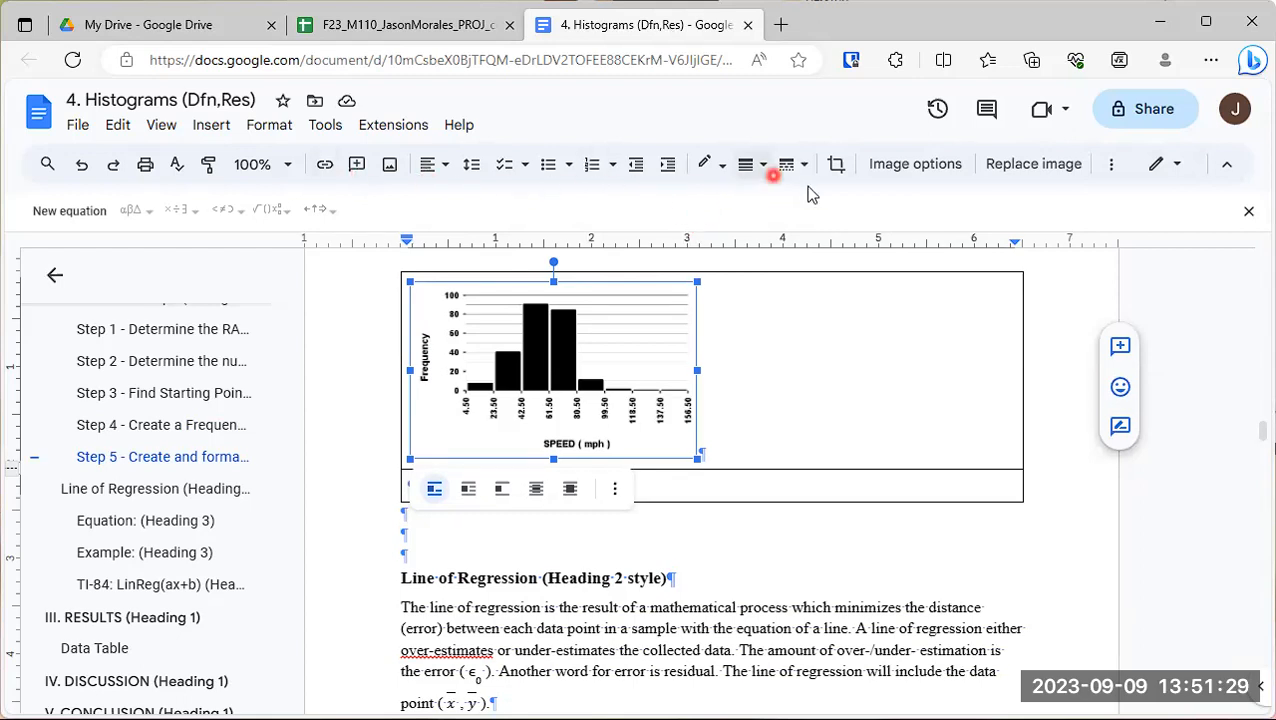
# - Center the histogram image horizontally in its table cell
pyautogui.click(1109, 165)
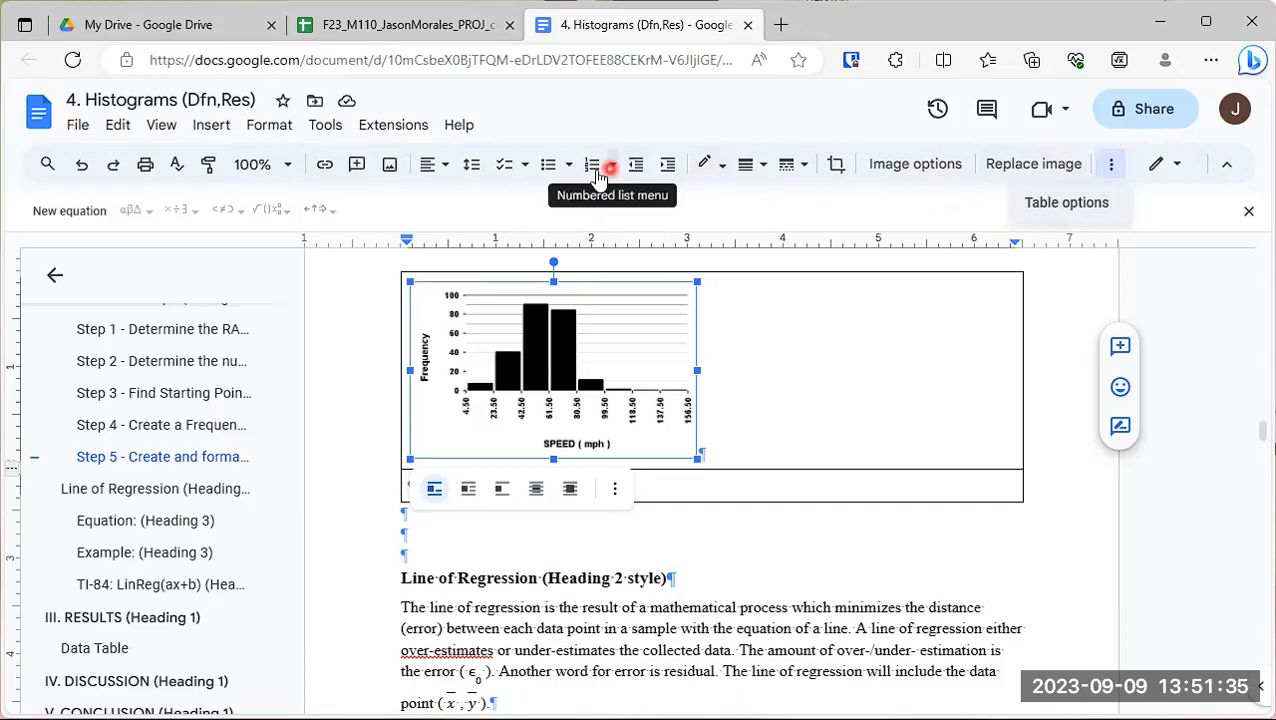
pyautogui.click(445, 170)
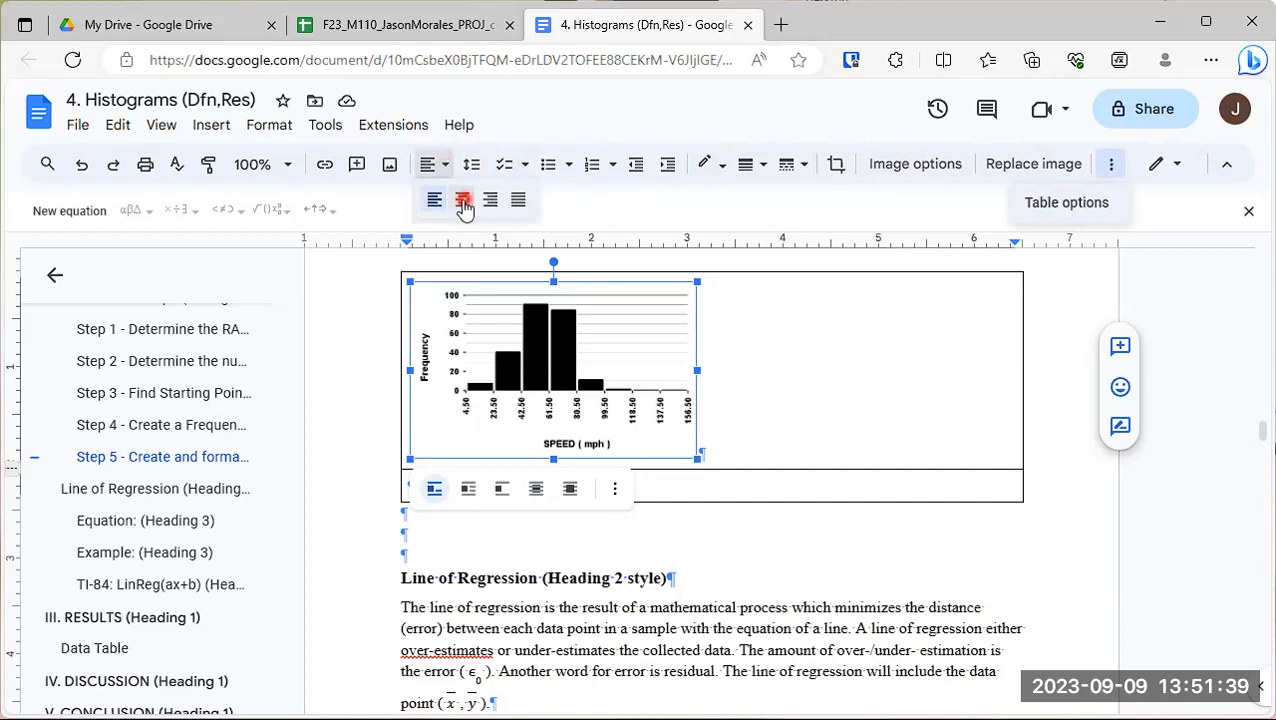
pyautogui.click(462, 200)
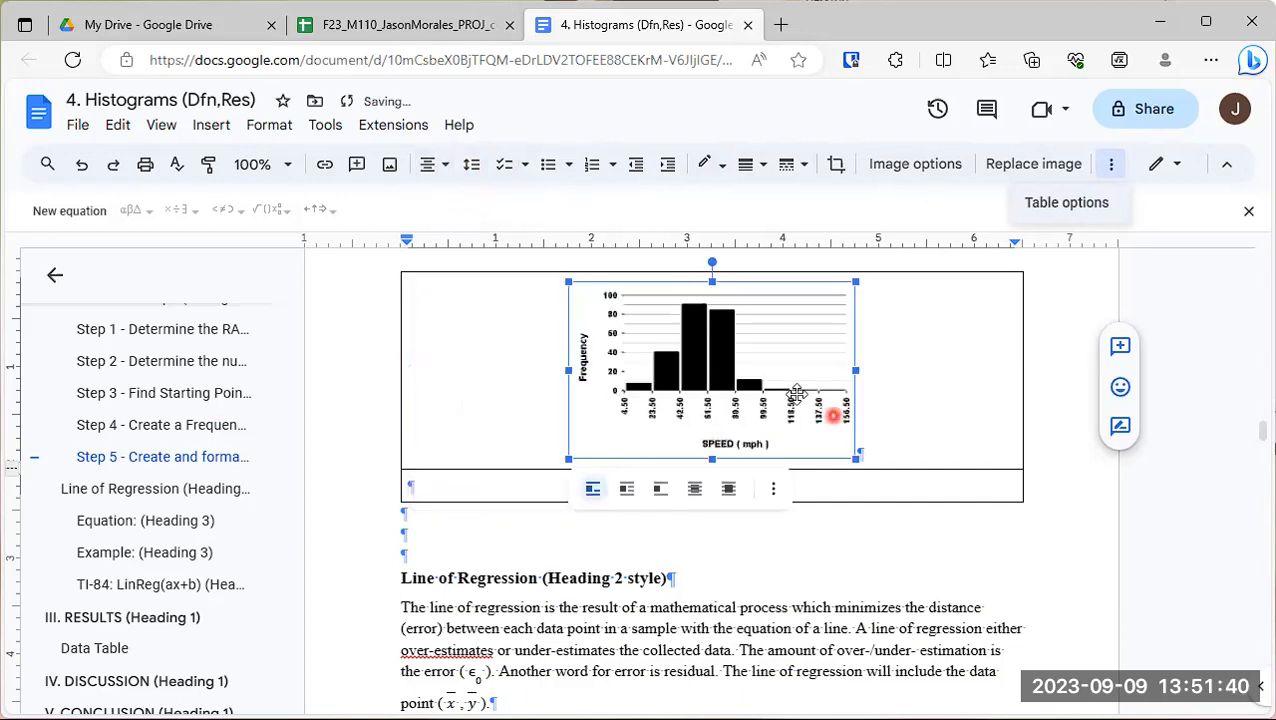
# - In the table row below the histogram, write the caption "Figure C: Example histogram of speed (mph) versus frequency"
pyautogui.click(514, 485)
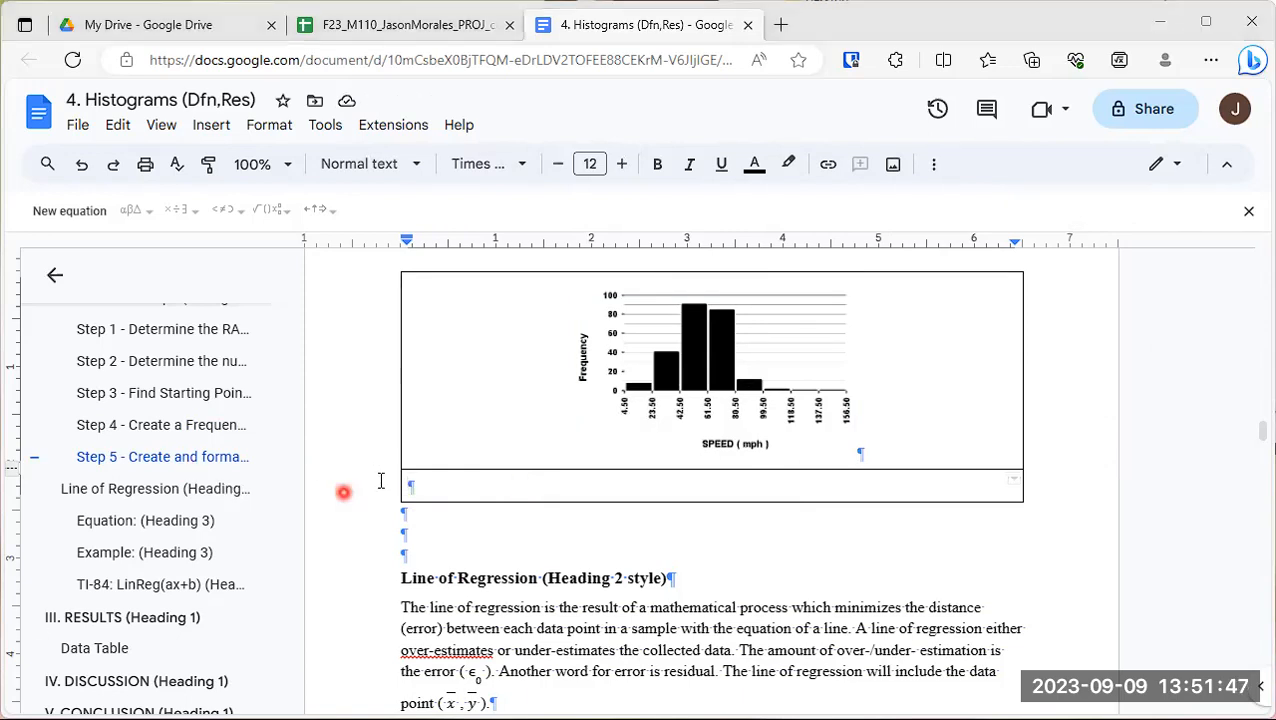
pyautogui.click(688, 601)
pyautogui.write('Figure C')
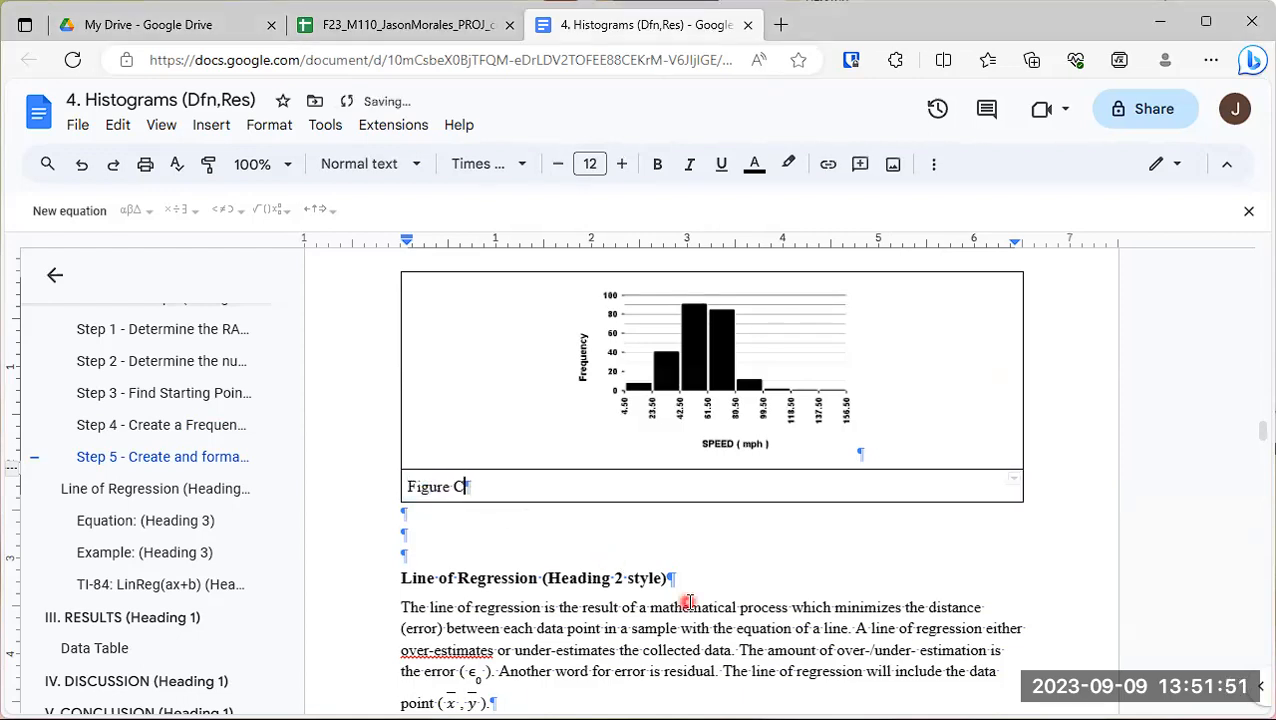
pyautogui.write(': Example histogram of vertical')
pyautogui.press('BackSpace')
pyautogui.press('BackSpace')
pyautogui.press('BackSpace')
pyautogui.press('BackSpace')
pyautogui.press('BackSpace')
pyautogui.press('BackSpace')
pyautogui.press('BackSpace')
pyautogui.press('BackSpace')
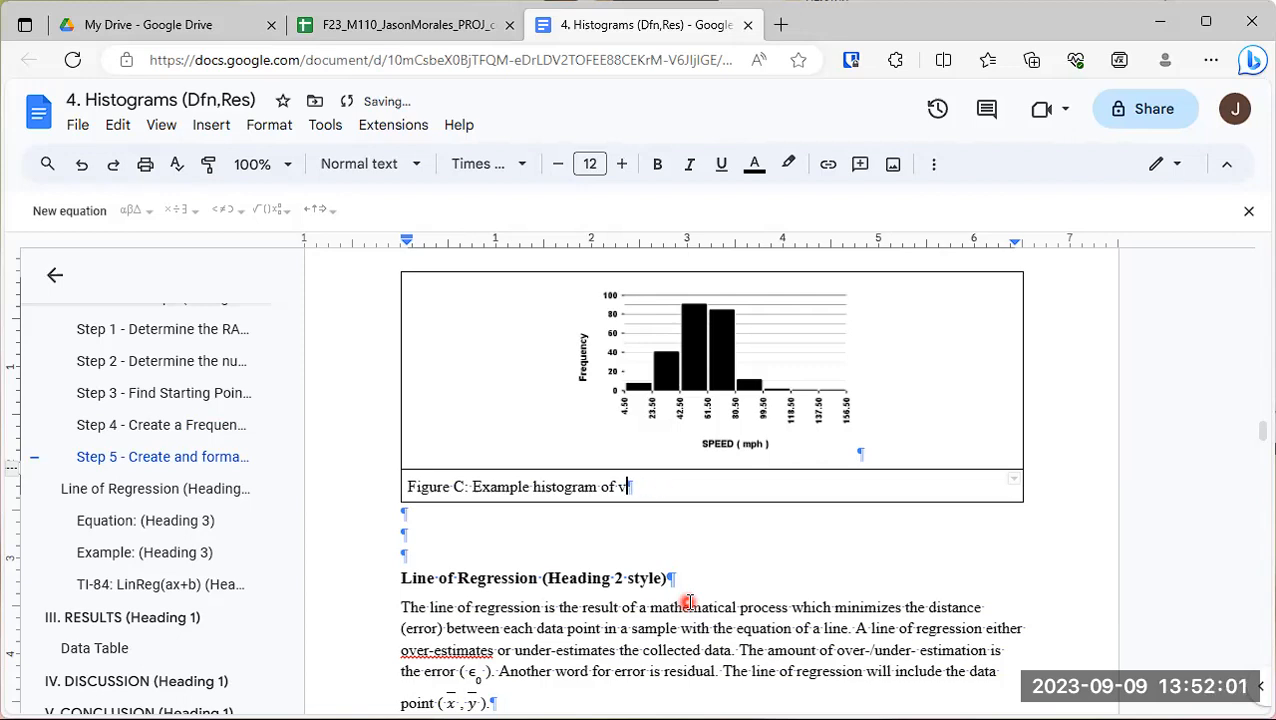
pyautogui.write('Speed (mph) versus frequency. Each class is labelled by the ')
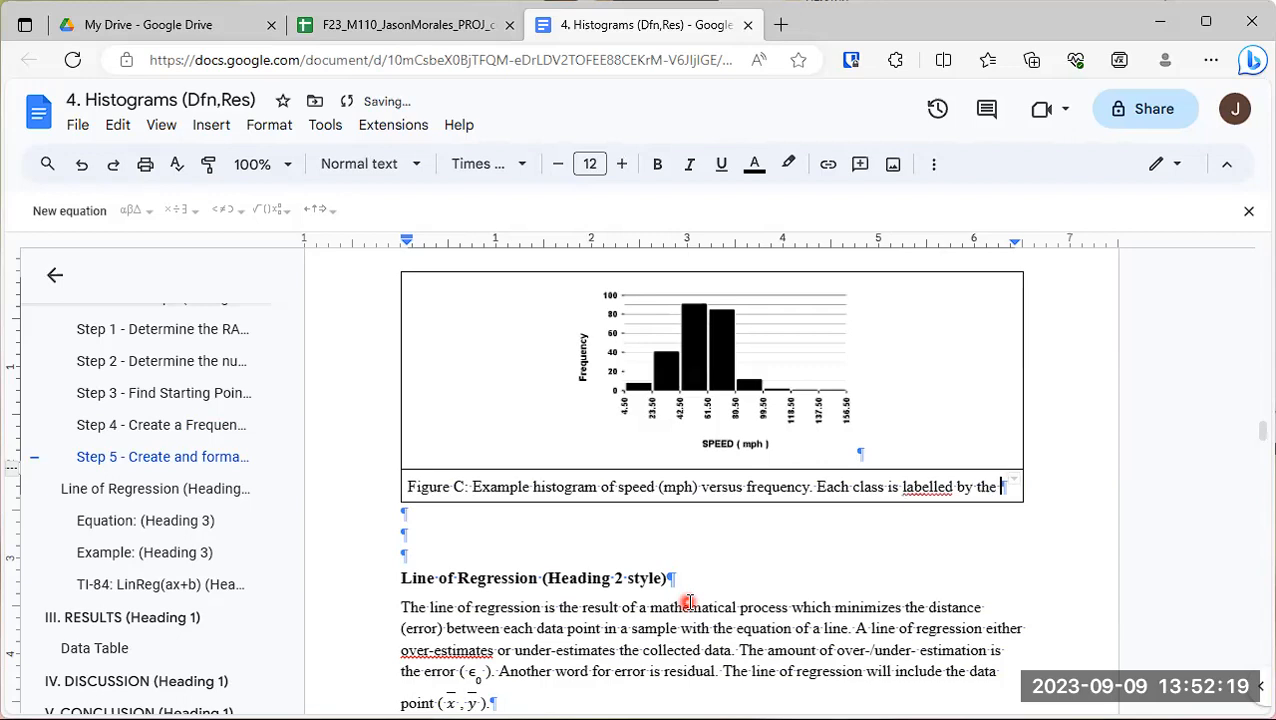
pyautogui.write('corre')
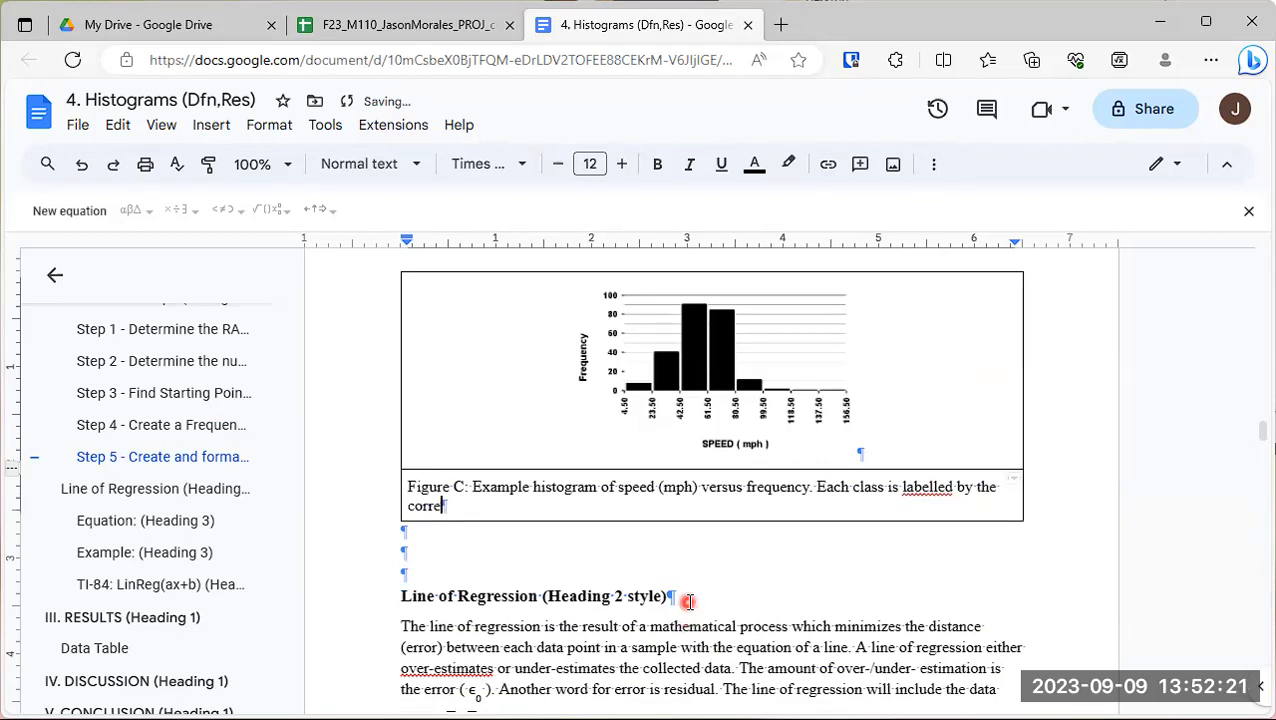
pyautogui.write('sponding')
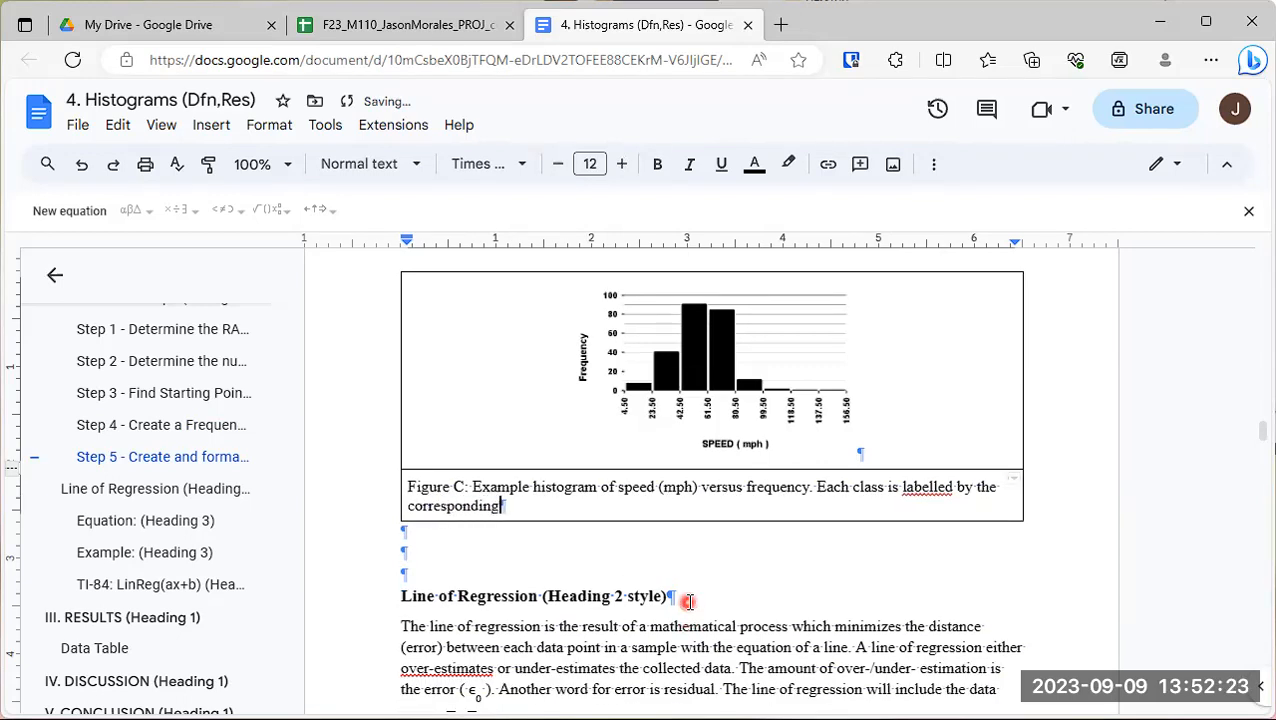
pyautogui.write(' midpoint')
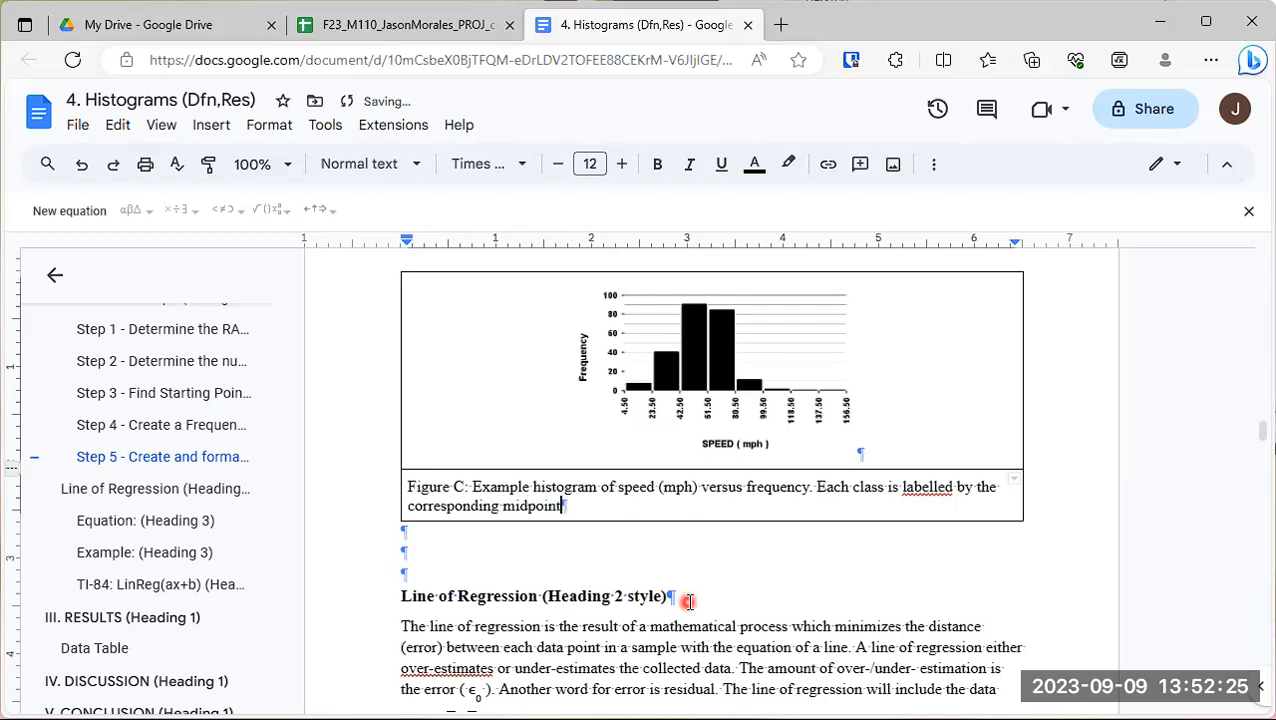
pyautogui.write(' and the heigh')
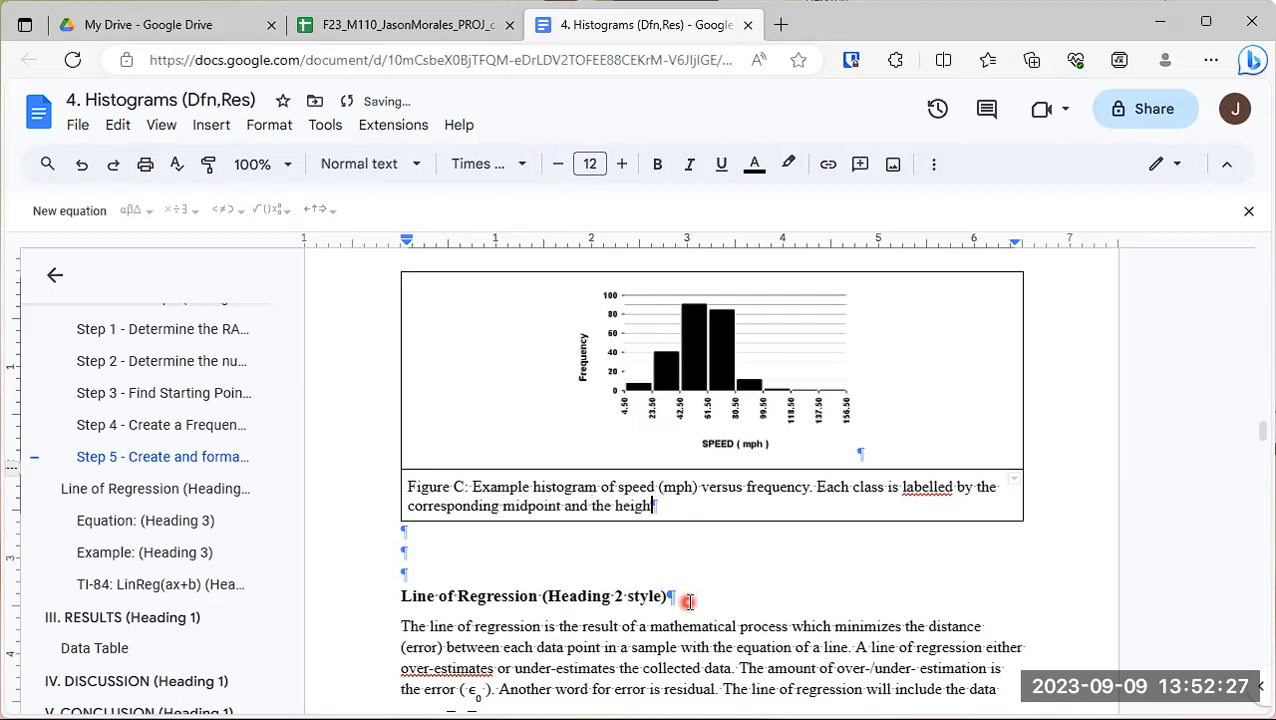
pyautogui.write('t of each class is d')
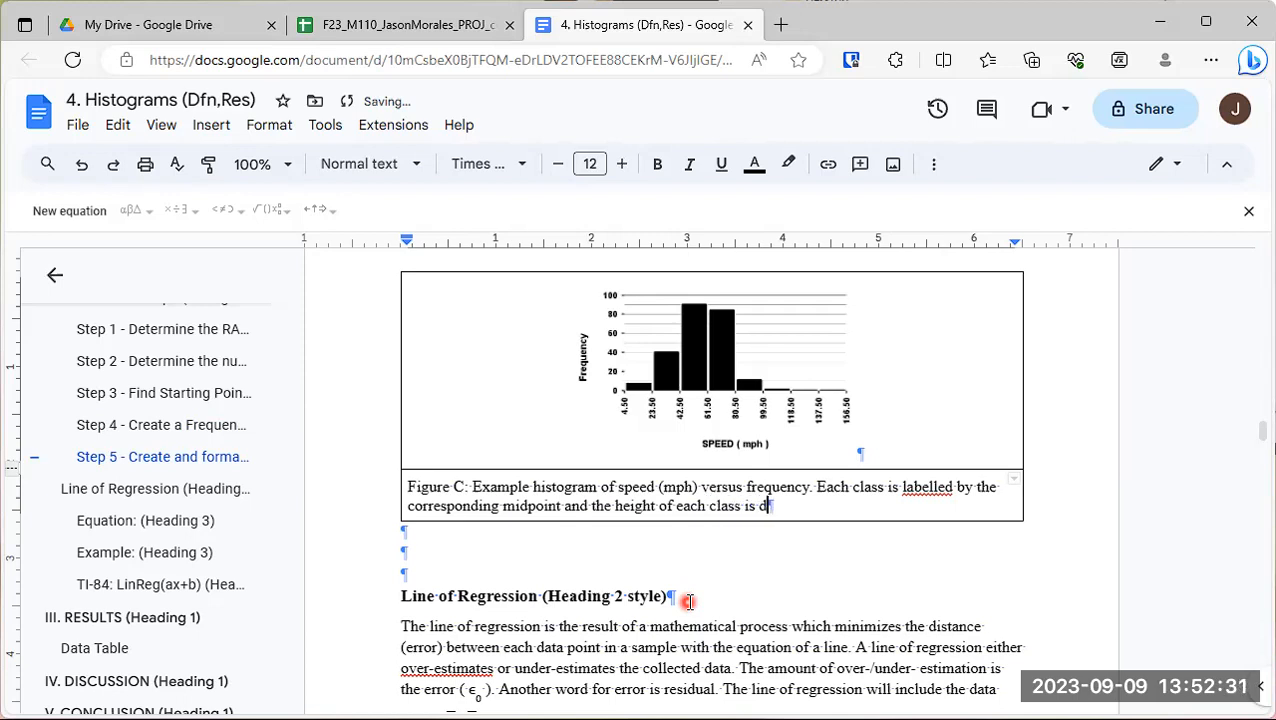
pyautogui.write('efined by th')
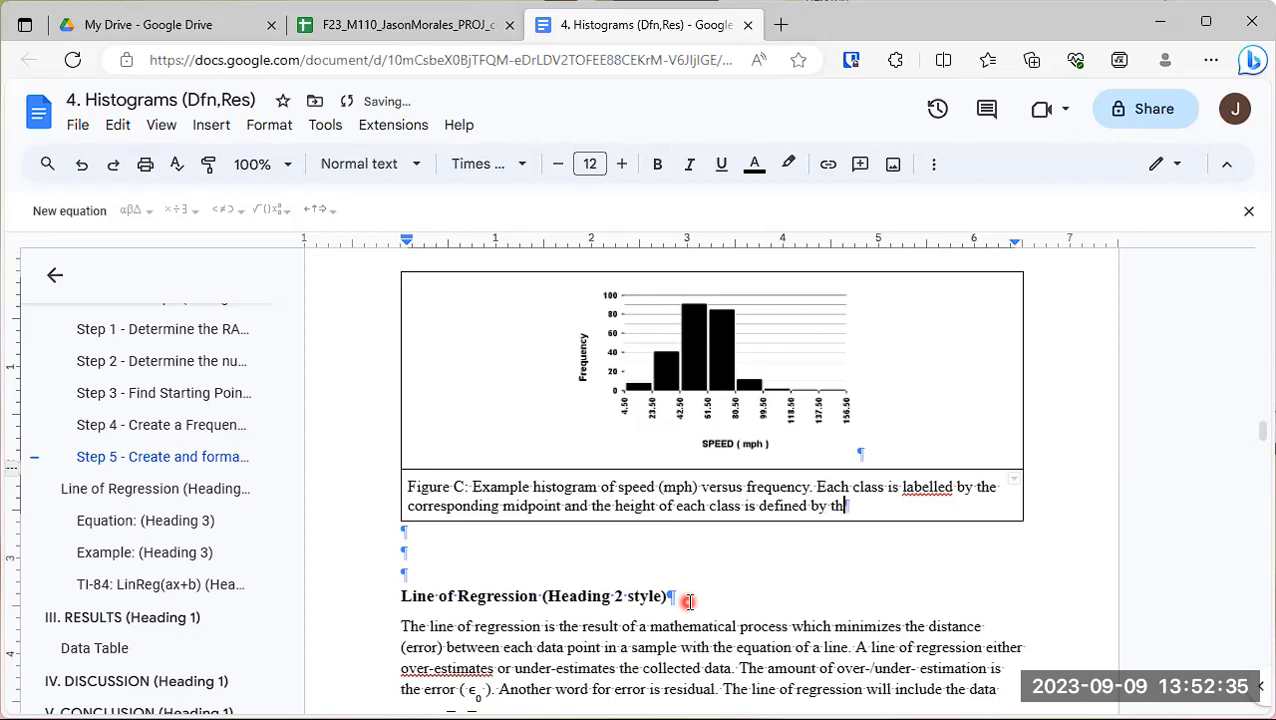
pyautogui.write('e respective frequ')
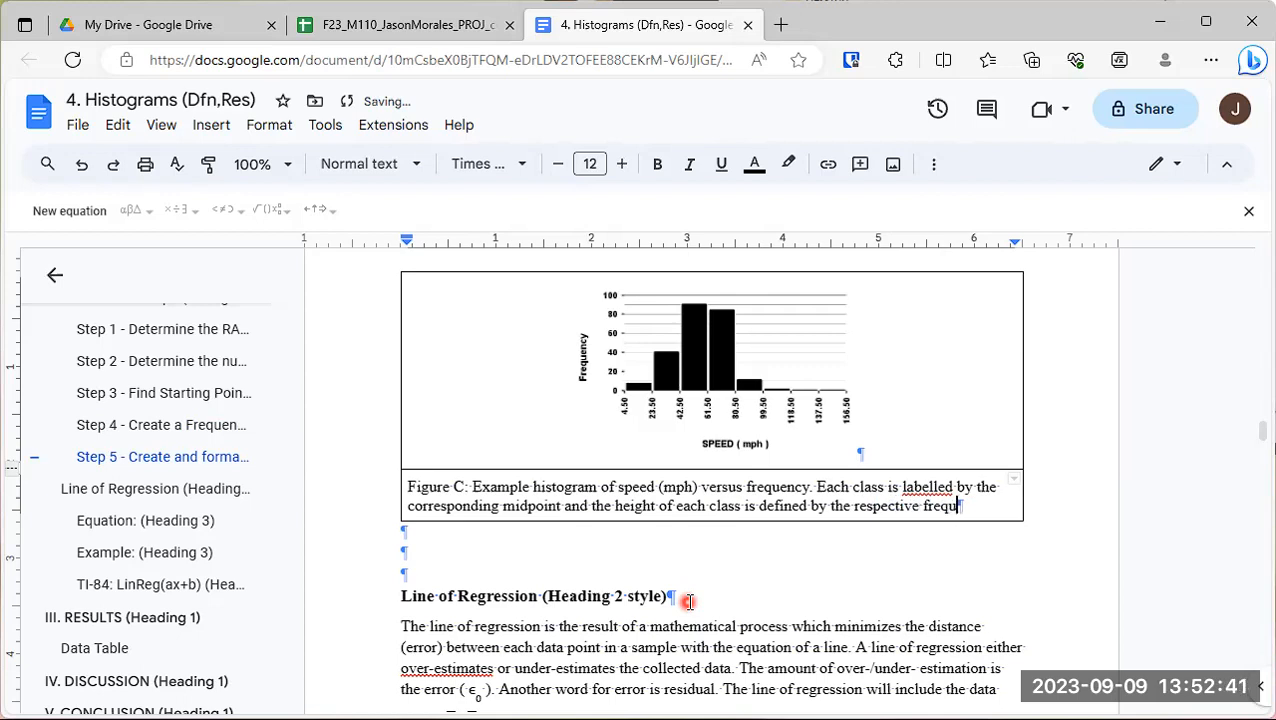
pyautogui.write('ency. There are er')
# - End the frequency sentence with a period and begin a new caption sentence reading "There are eight classes (K=8)"
pyautogui.press('BackSpace')
pyautogui.write('ight ')
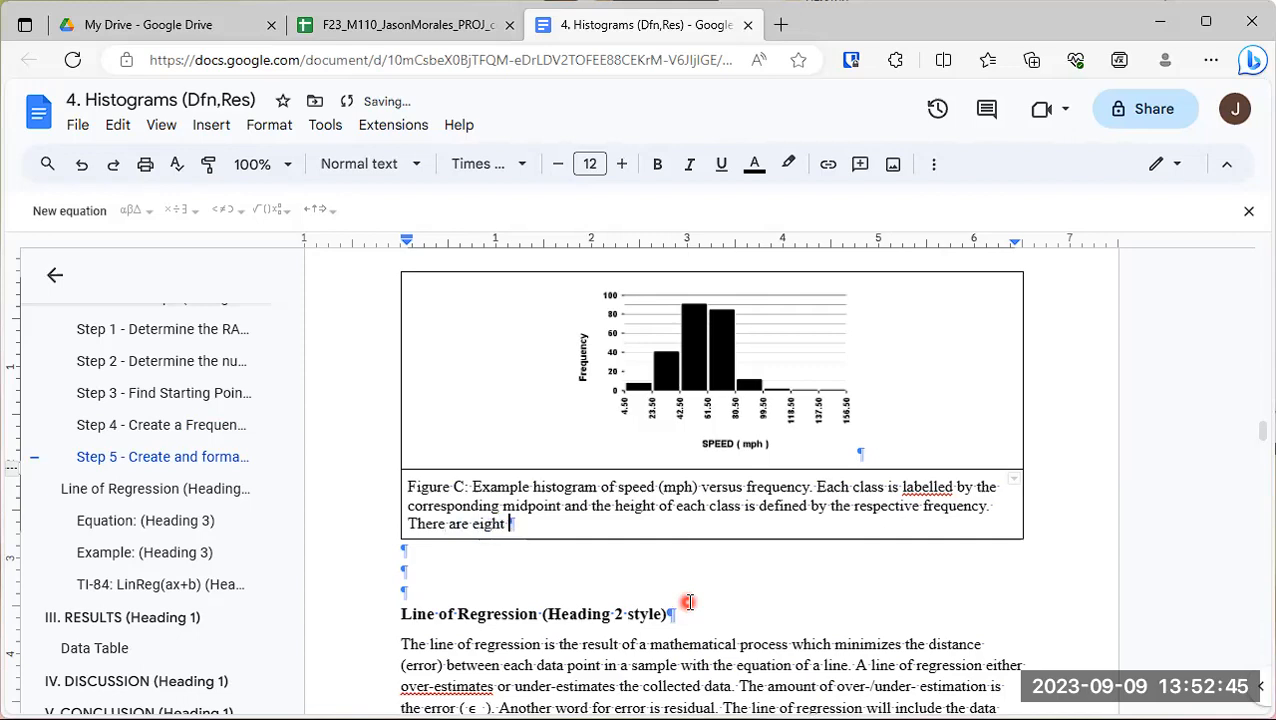
pyautogui.write('classes (K')
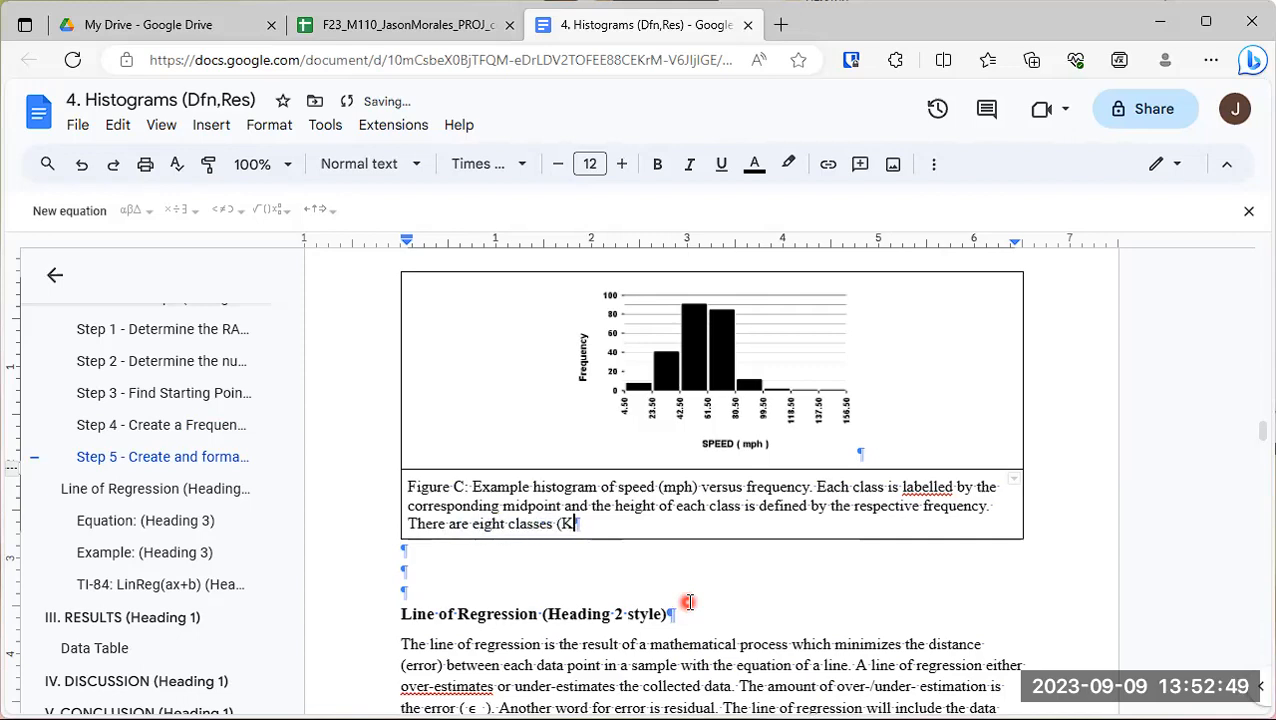
pyautogui.write('=8)')
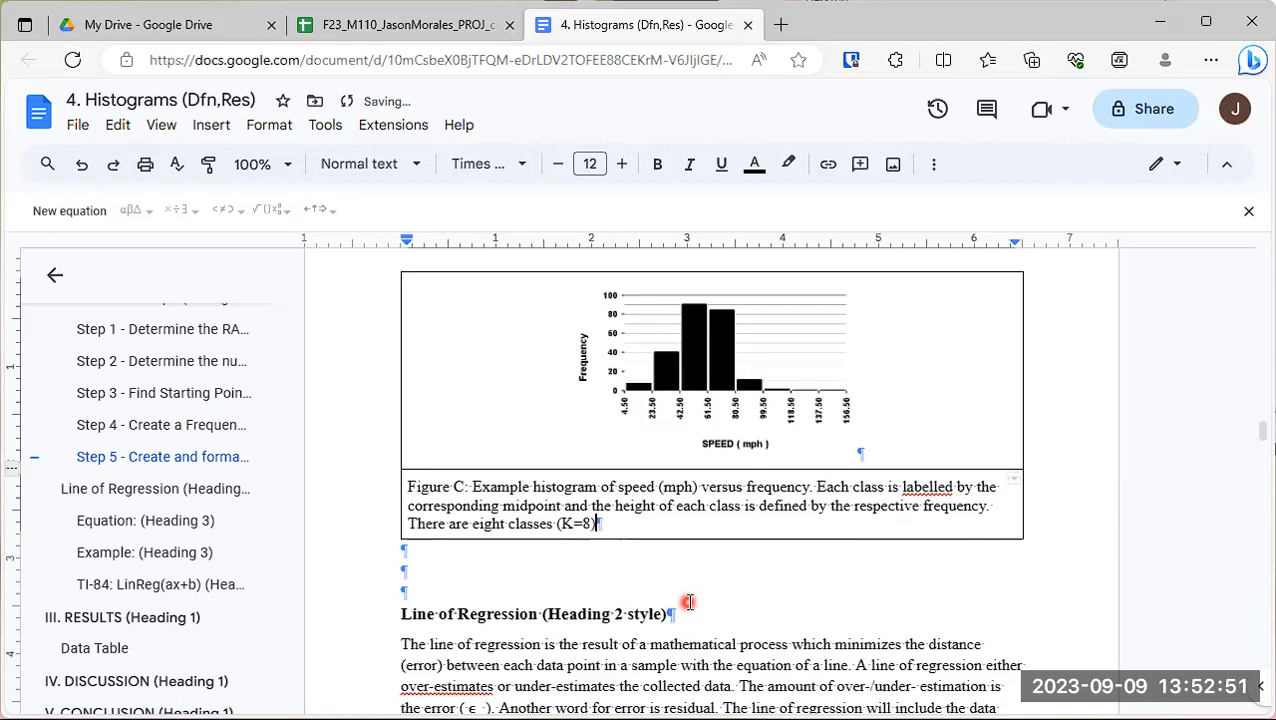
pyautogui.write(' each with a ')
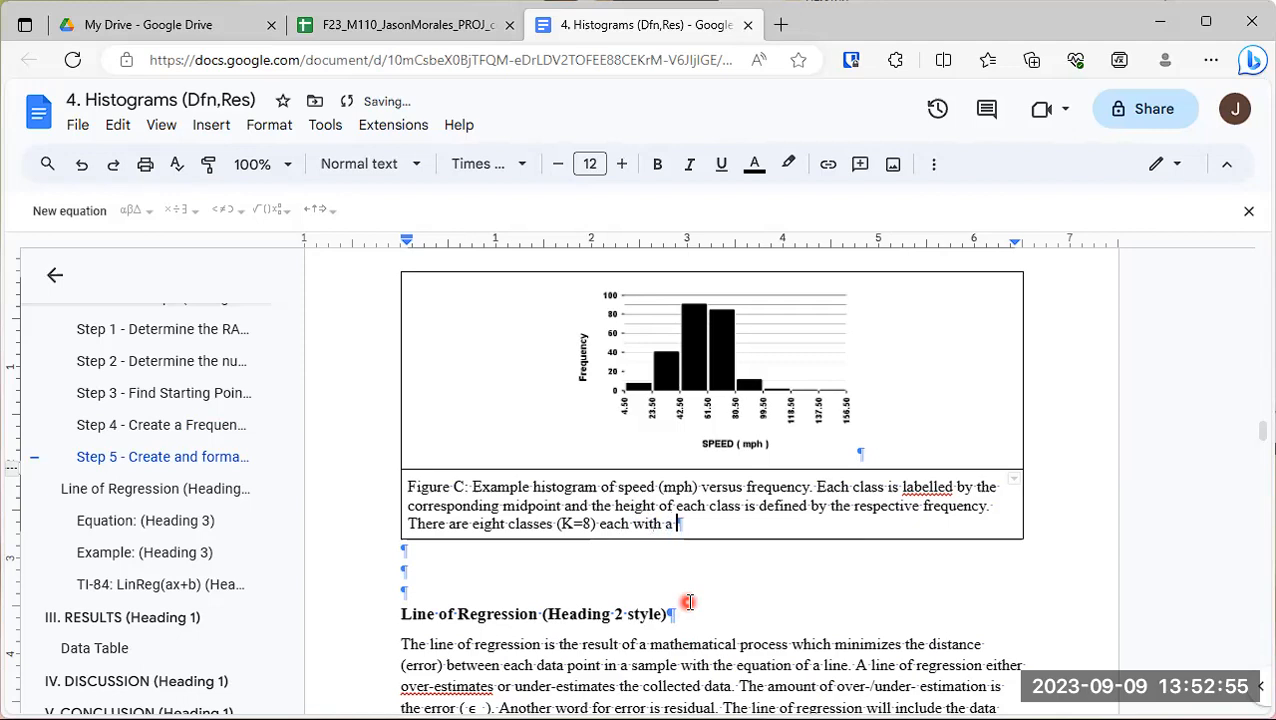
pyautogui.write('width ')
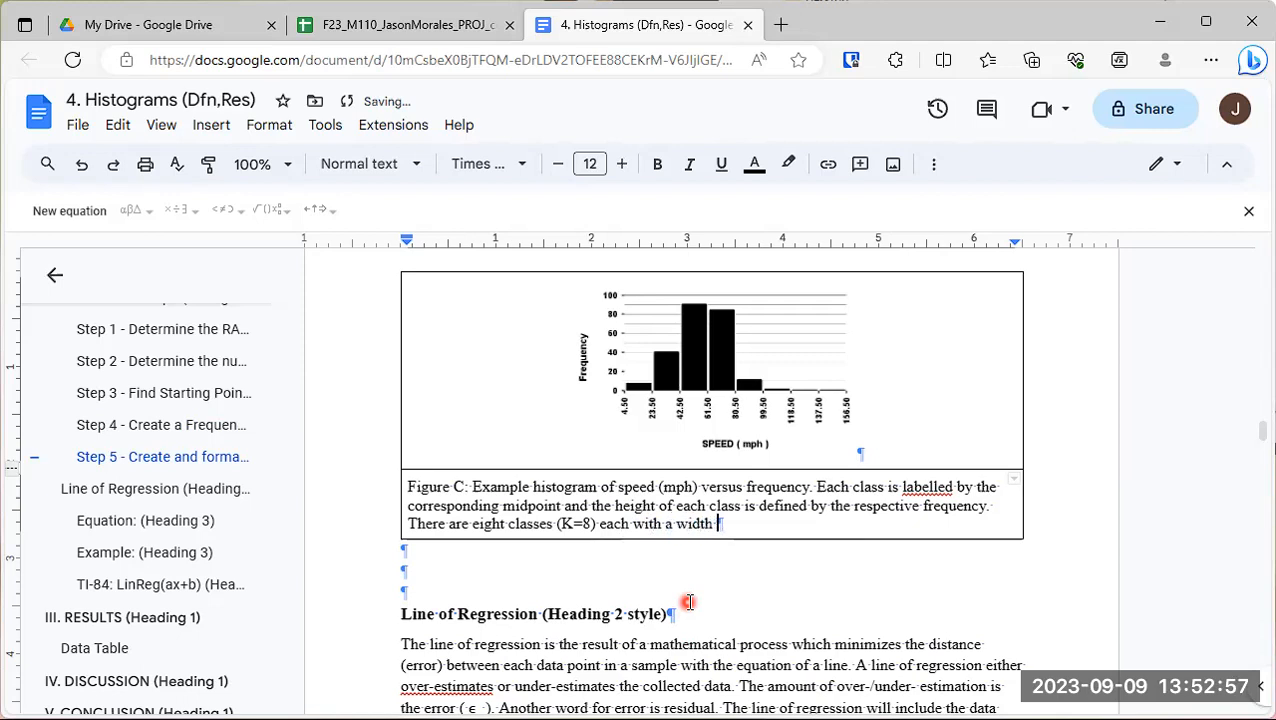
pyautogui.write('of')
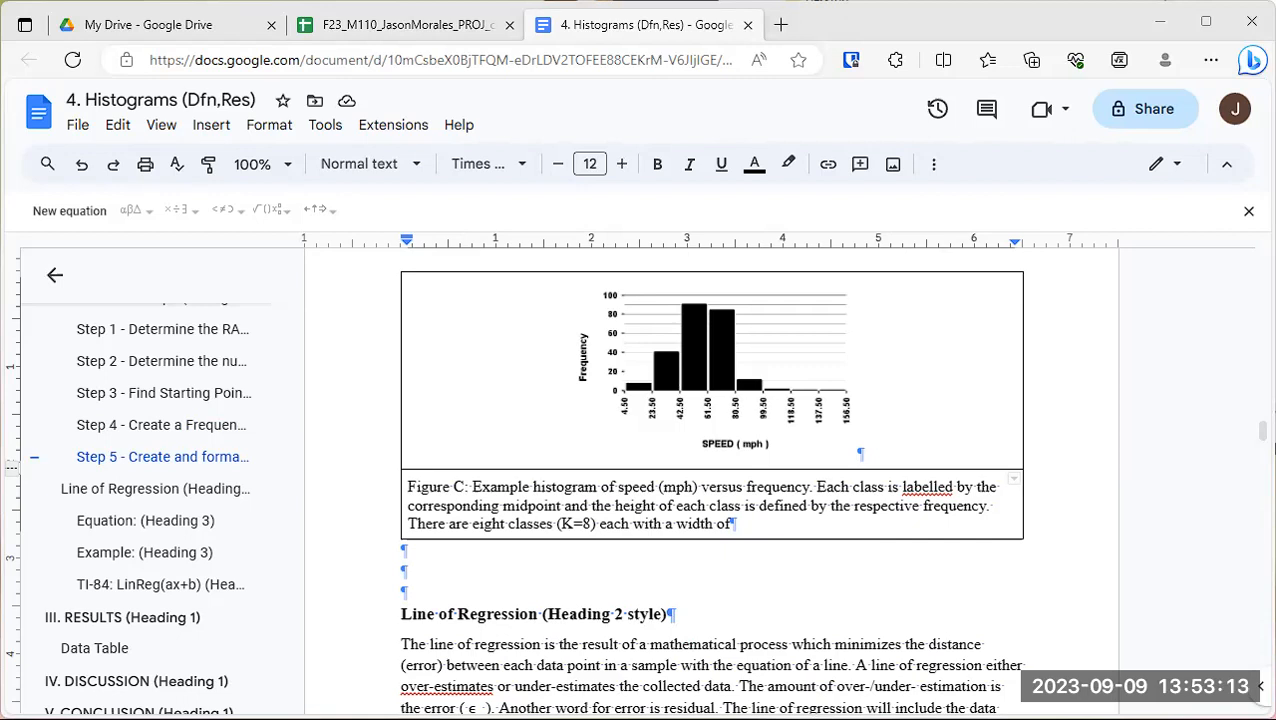
# - Continue the caption's sentence about the eight classes with "each with a width of nineteen (w=19)"
pyautogui.click(792, 541)
pyautogui.click(745, 523)
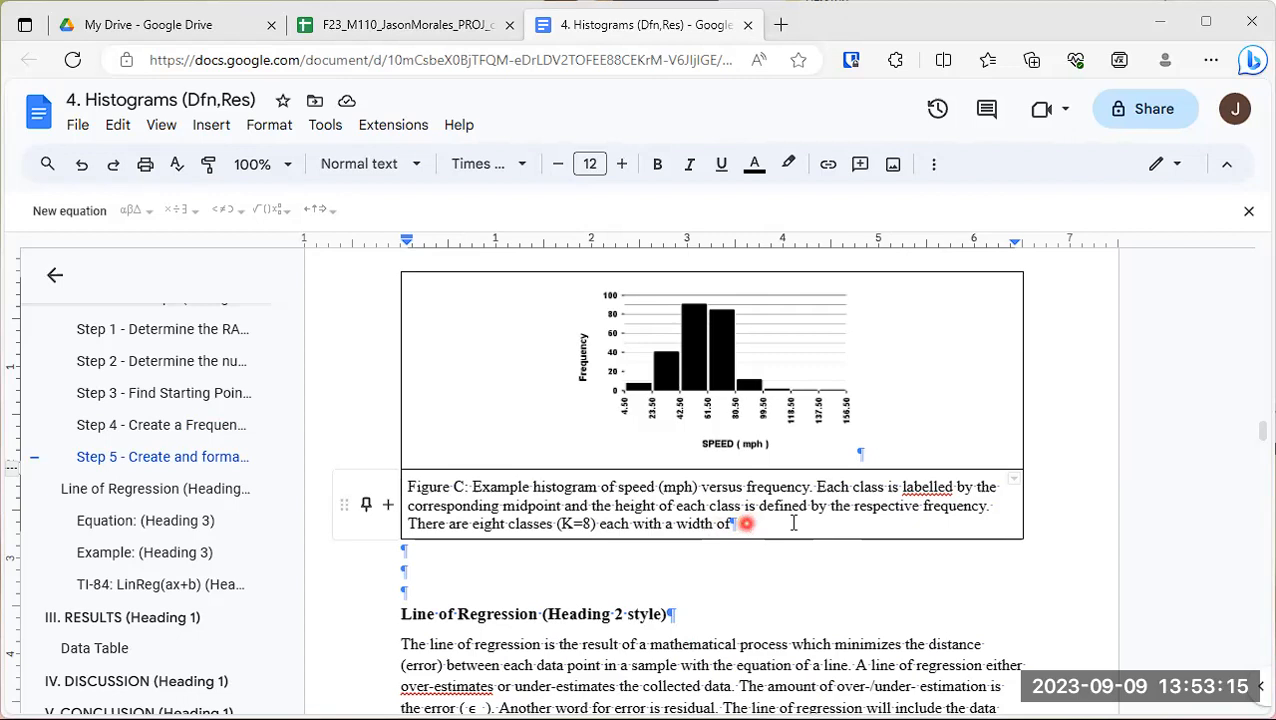
pyautogui.write('nin')
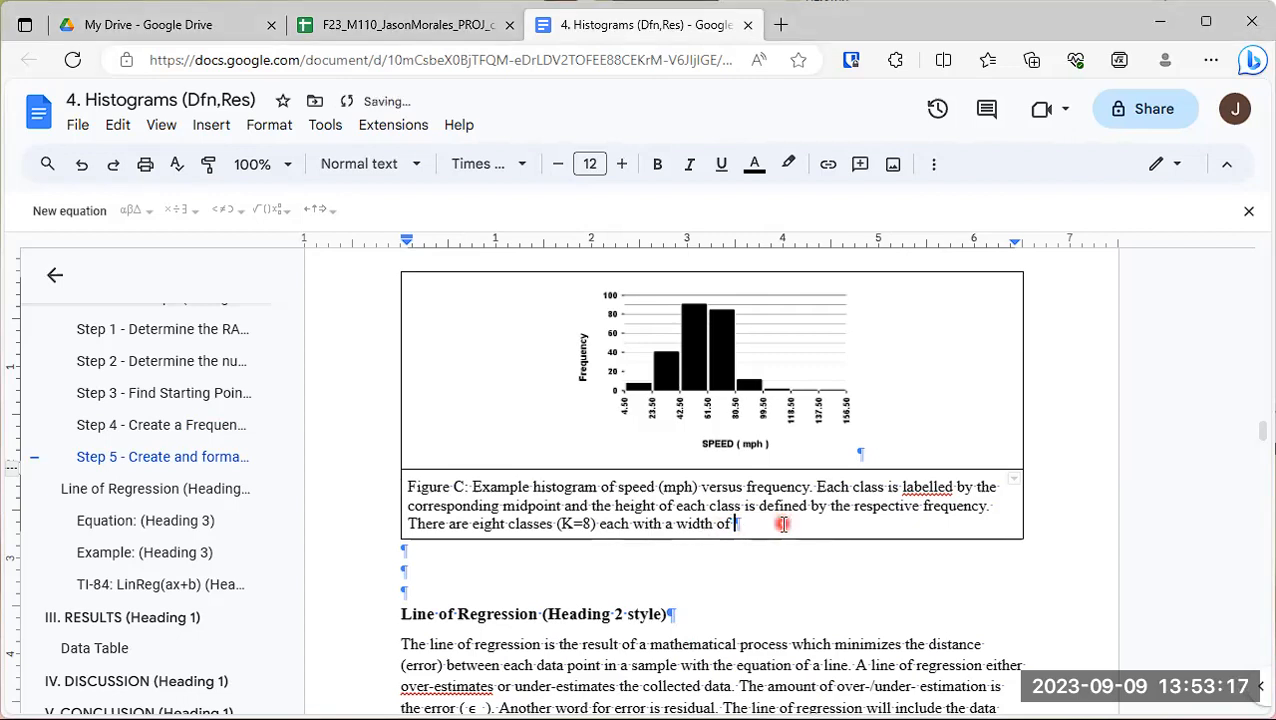
pyautogui.write('eteen')
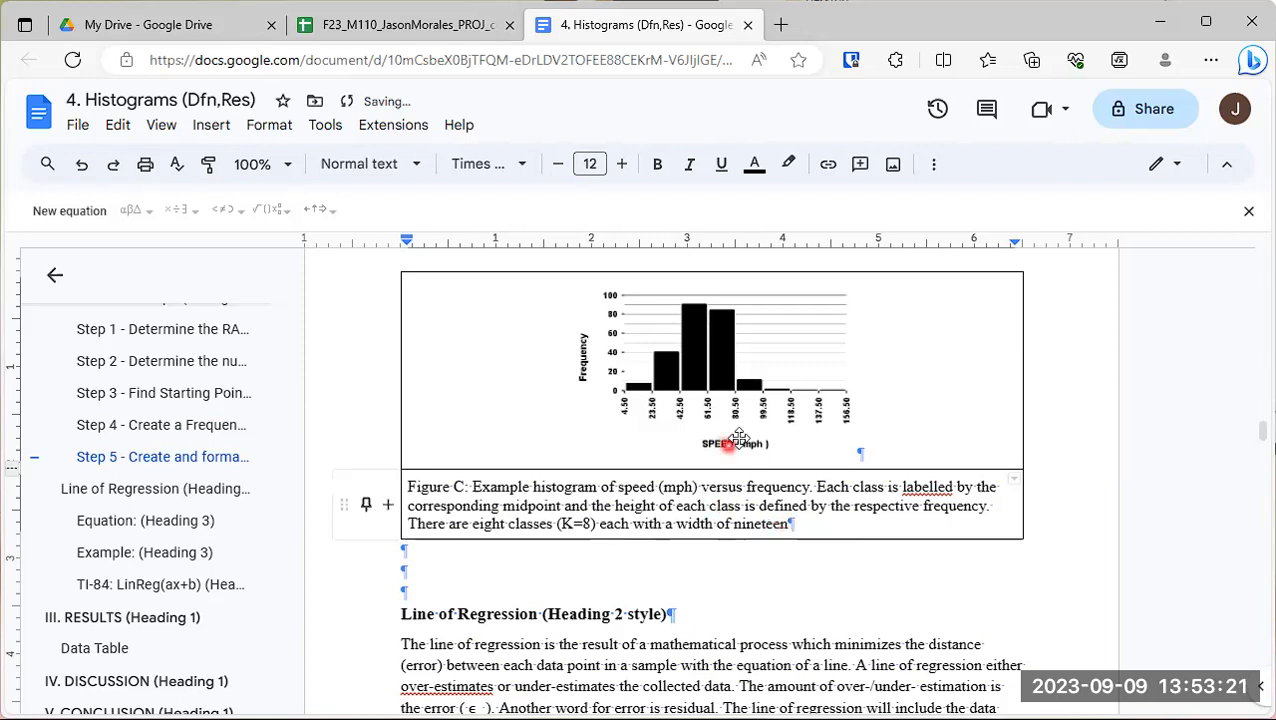
pyautogui.write(' (w')
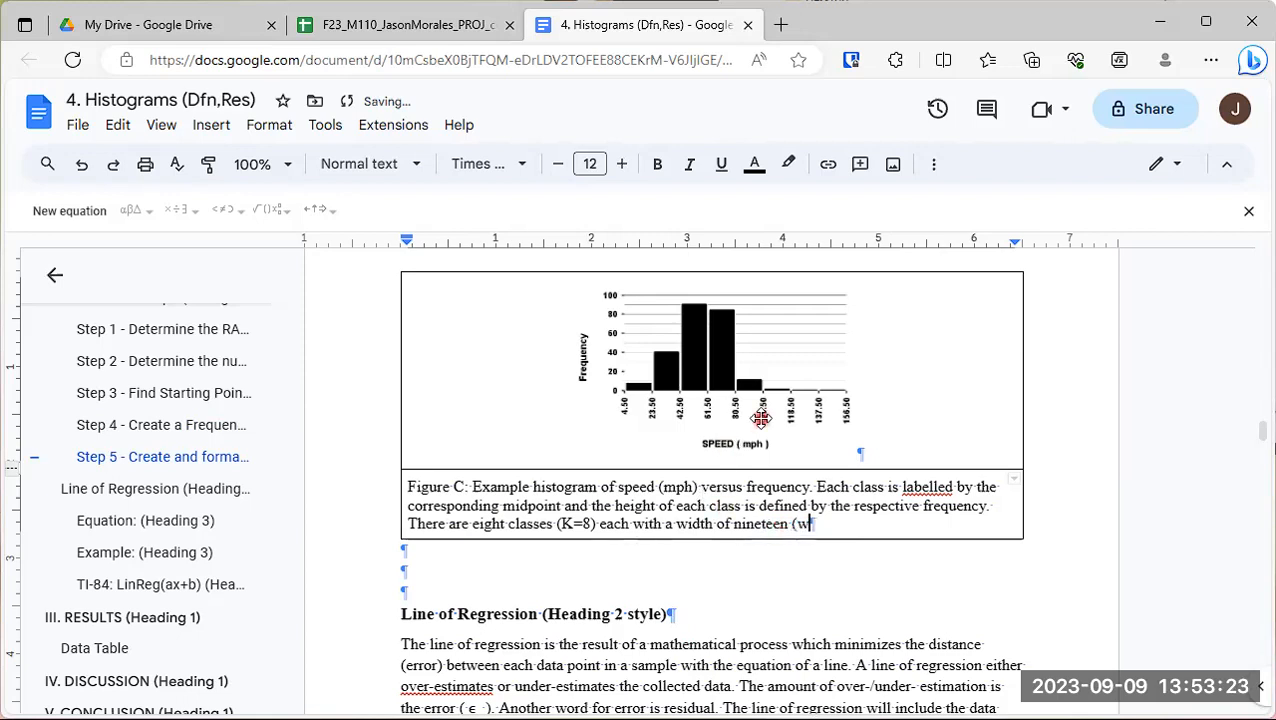
pyautogui.write('=19)')
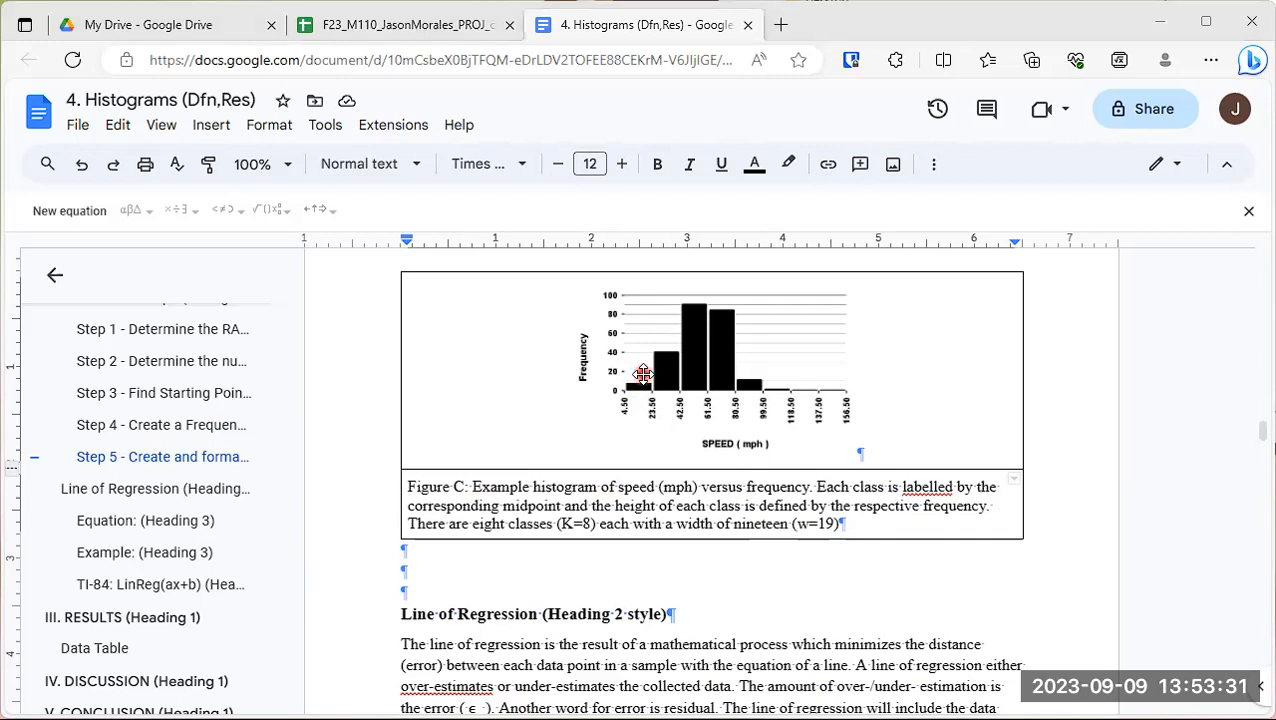
# - Close the class width sentence with a period and add "The starting point is at 4.5 (SP=4.5)." to the Figure C caption
pyautogui.click(873, 518)
pyautogui.write('. The starting point')
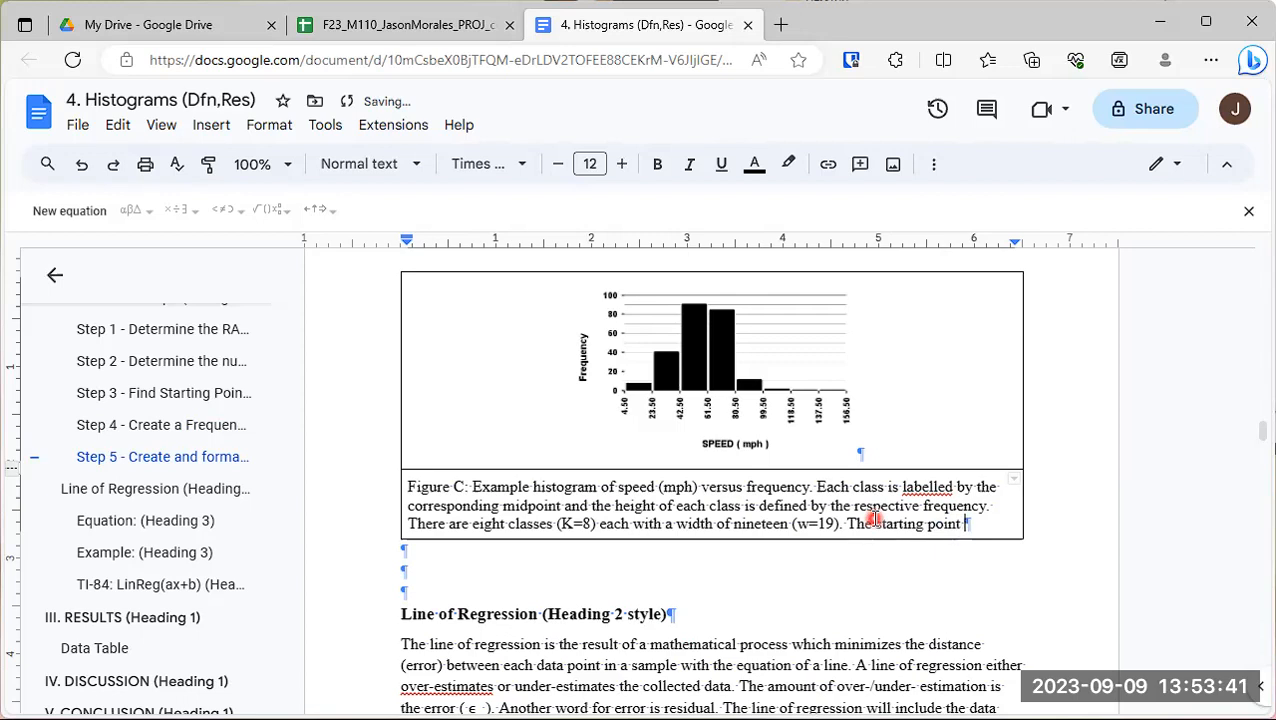
pyautogui.write(' is at 4.5 (')
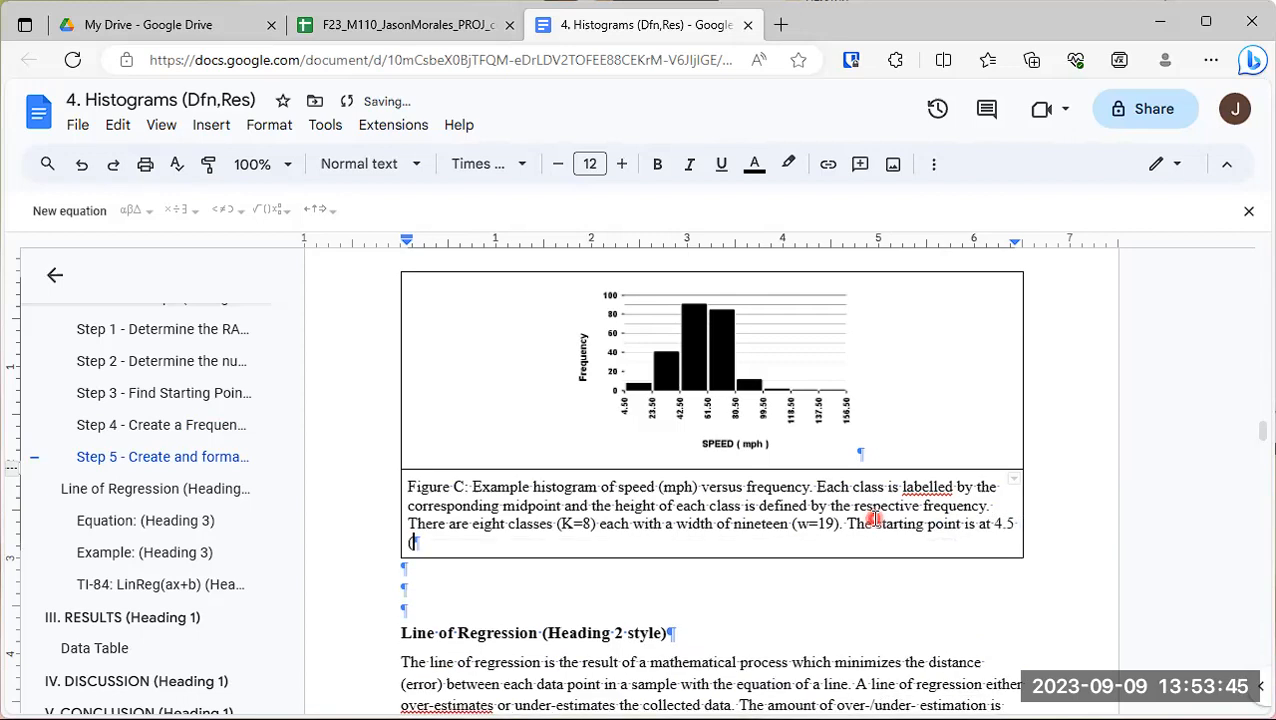
pyautogui.write('SP=4.5).')
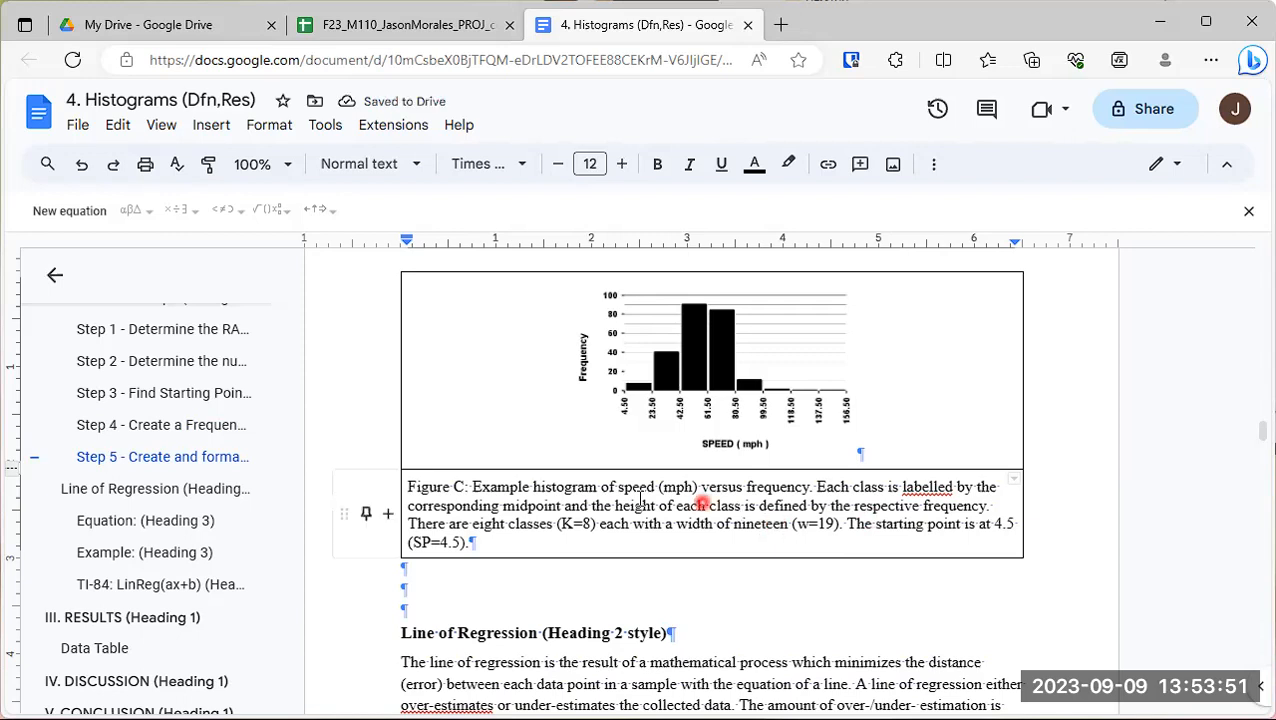
# - Review the Figure C caption text and the whole histogram definition from the Distribution Shape heading down to the example histogram
pyautogui.moveTo(480, 542); pyautogui.dragTo(469, 491)
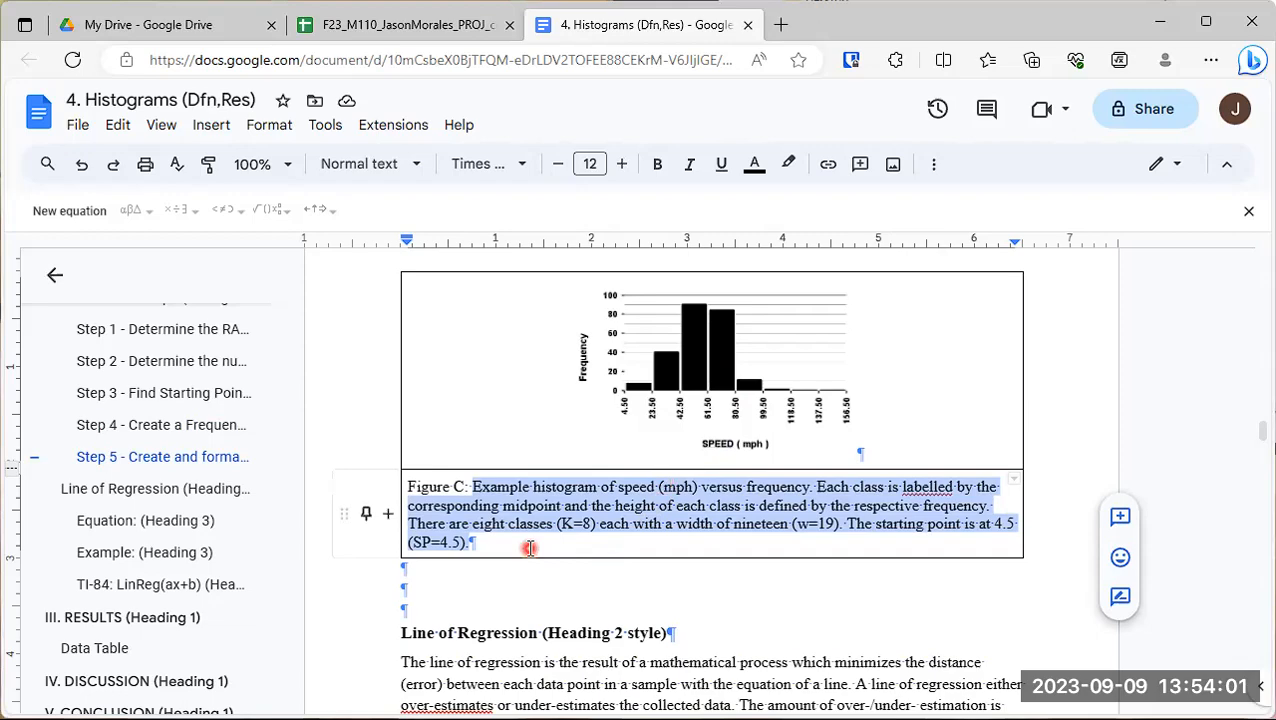
pyautogui.click(489, 570)
pyautogui.scroll(2, 470, 541)
pyautogui.scroll(10, 525, 394)
pyautogui.scroll(5, 535, 406)
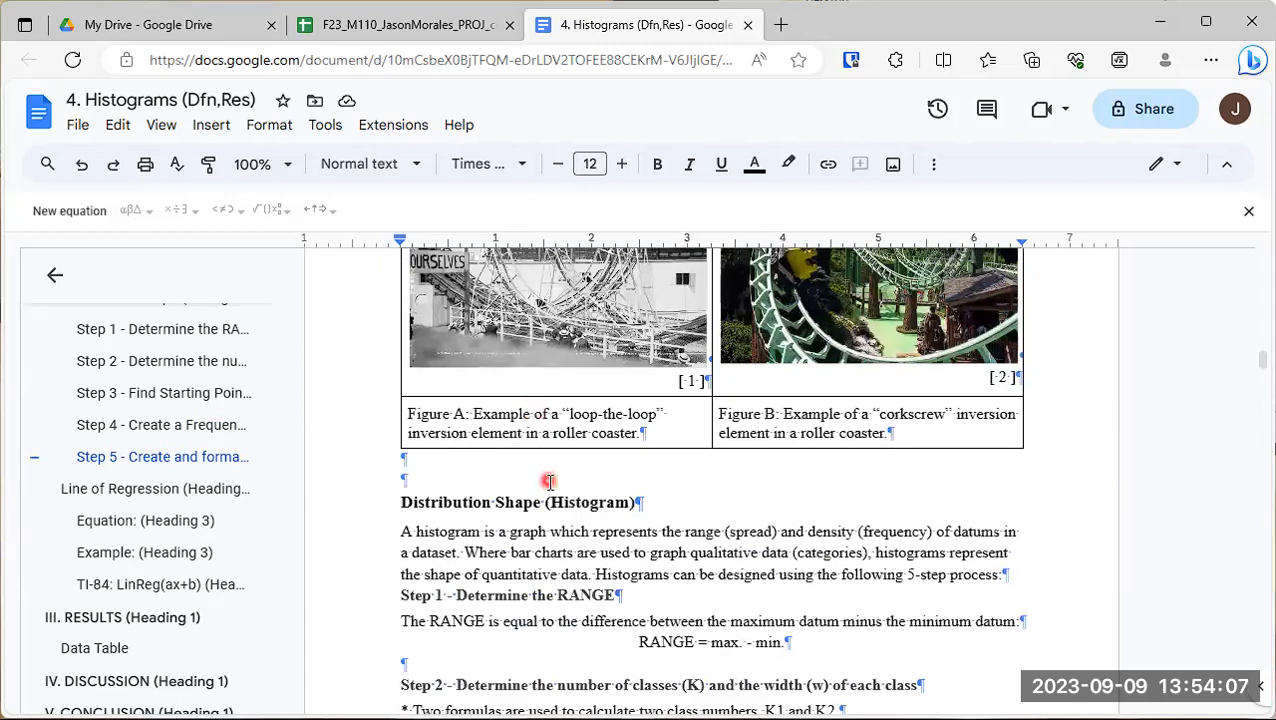
pyautogui.scroll(-2, 549, 483)
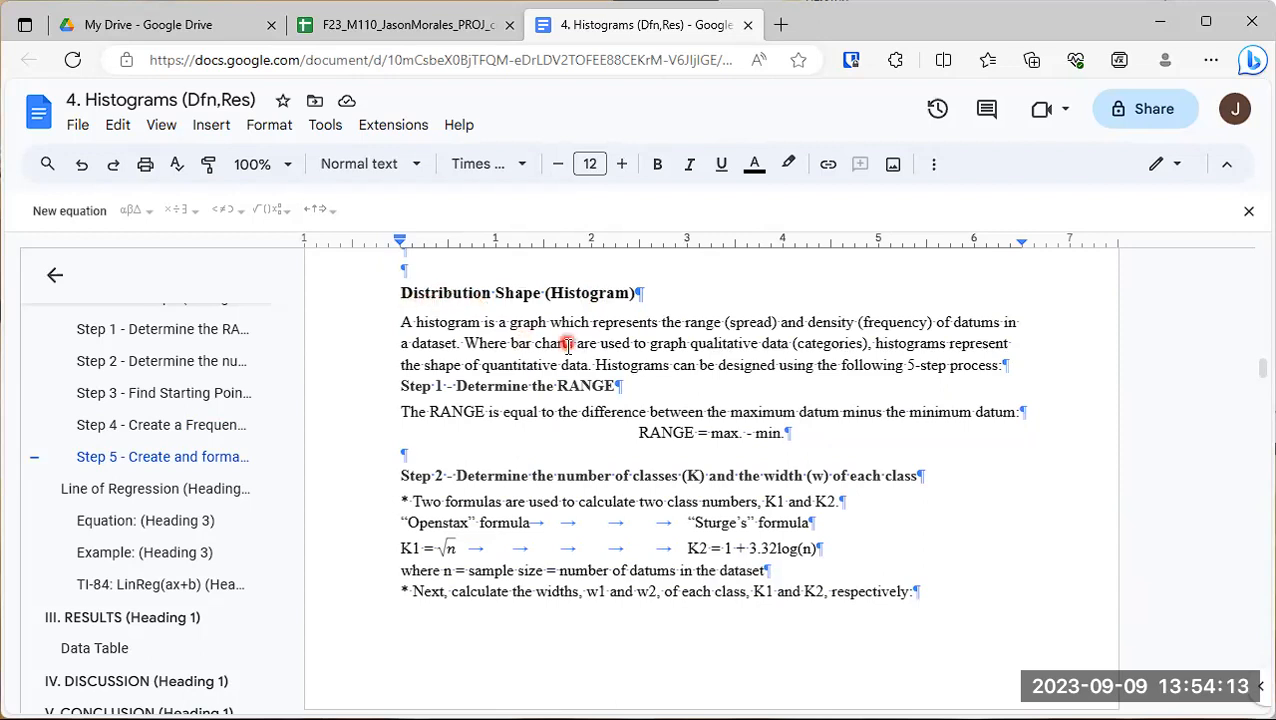
pyautogui.scroll(-9, 568, 358)
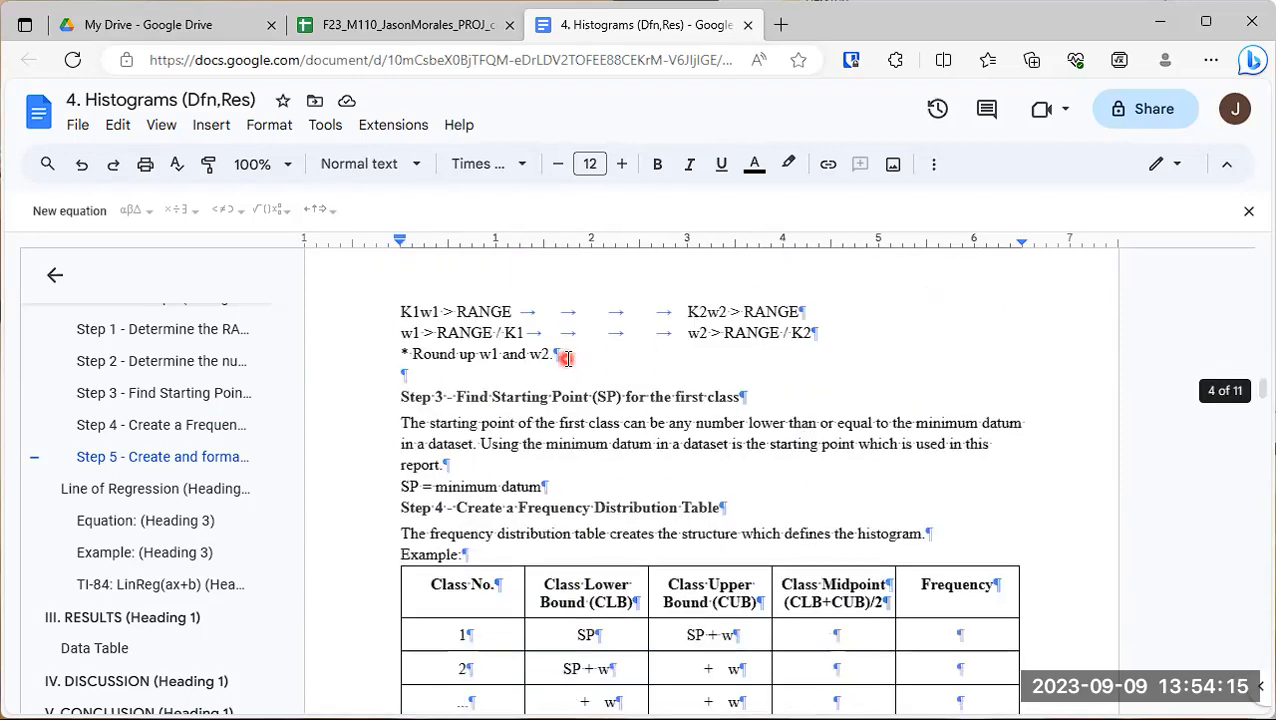
pyautogui.scroll(-9, 566, 358)
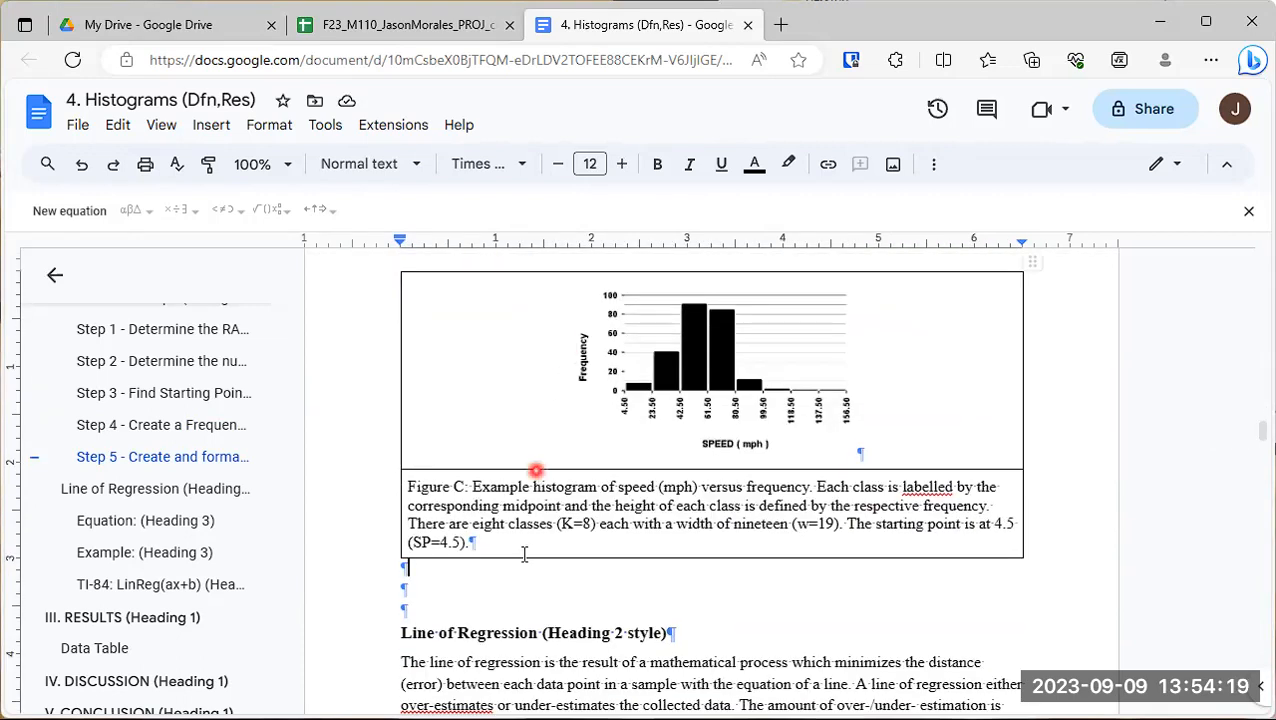
# - Delete the two extra blank lines between the Figure C table and the Line of Regression heading
pyautogui.click(452, 584)
pyautogui.press('Delete')
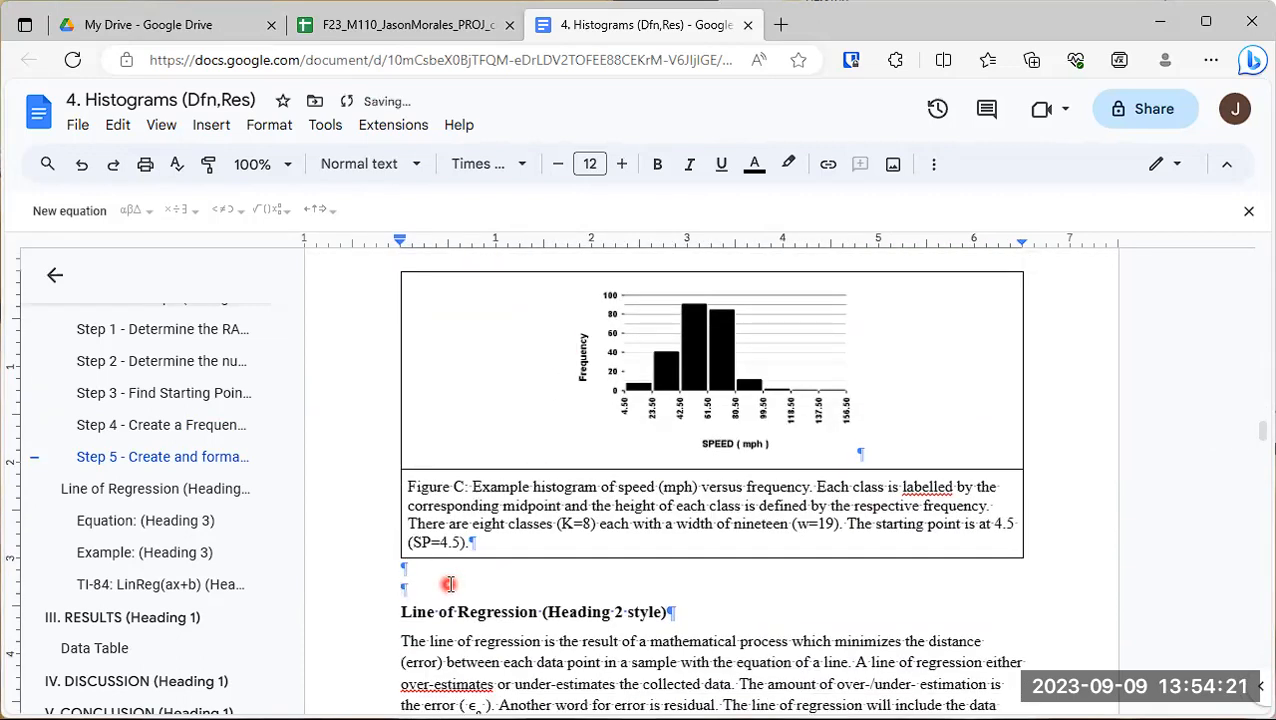
pyautogui.press('Delete')
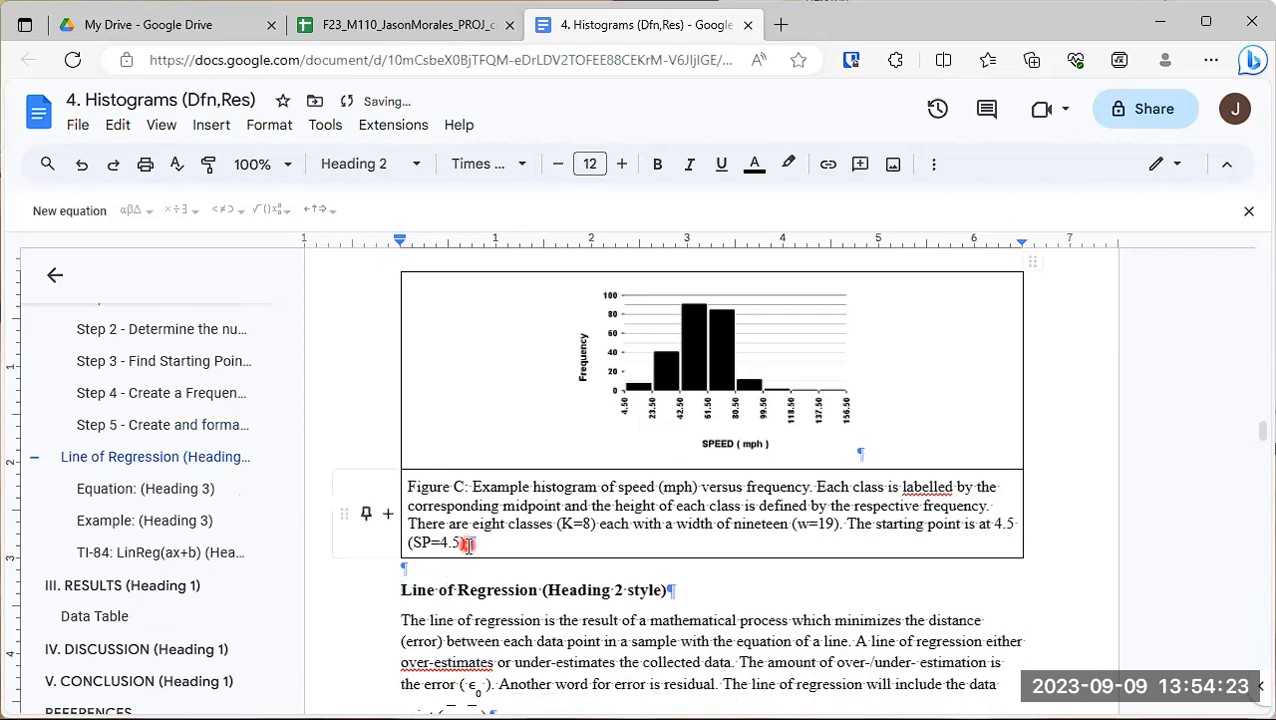
# - Delete the extra blank line between the Figure A and B table and the Distribution Shape (Histogram) heading
pyautogui.scroll(2, 467, 543)
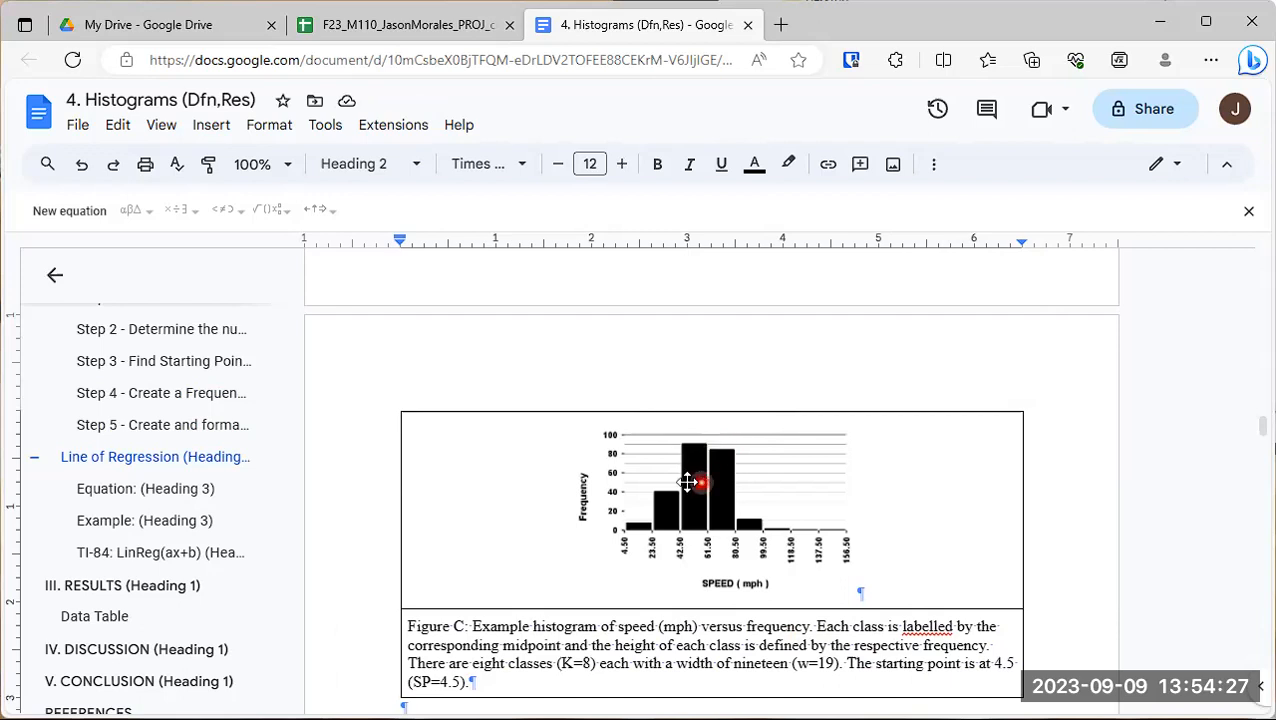
pyautogui.scroll(6, 590, 476)
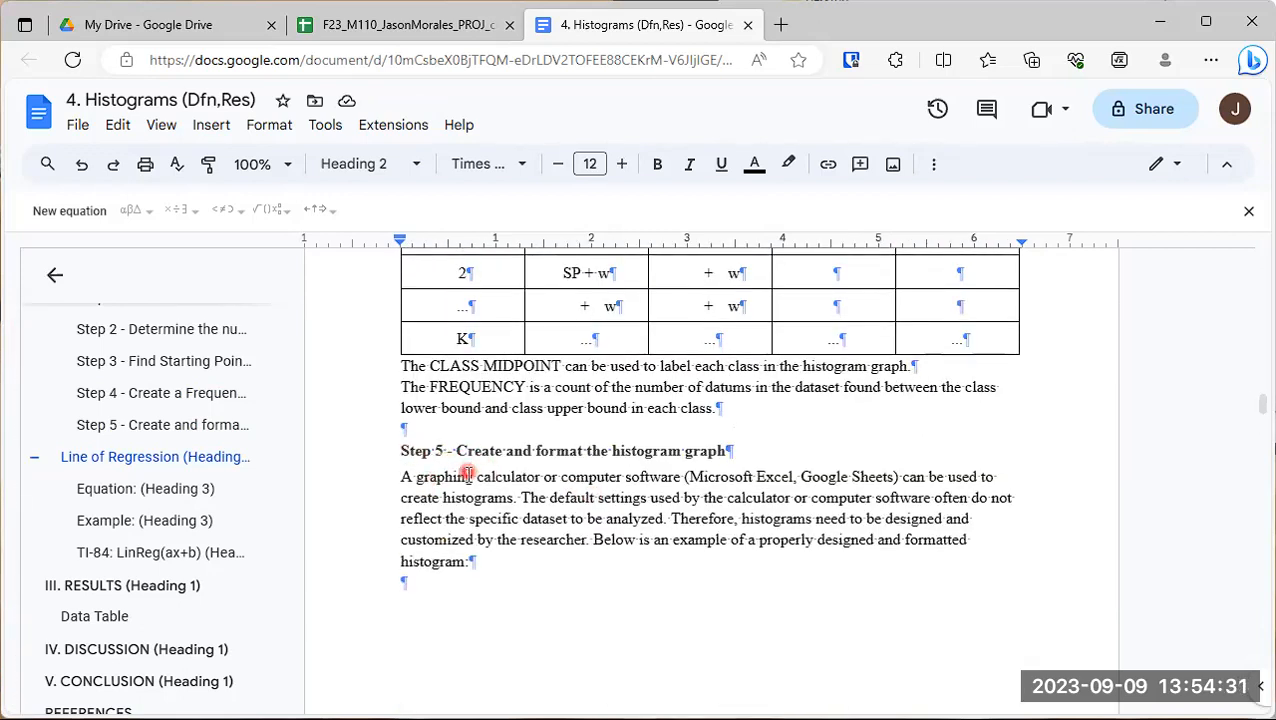
pyautogui.scroll(3, 467, 474)
pyautogui.click(912, 474)
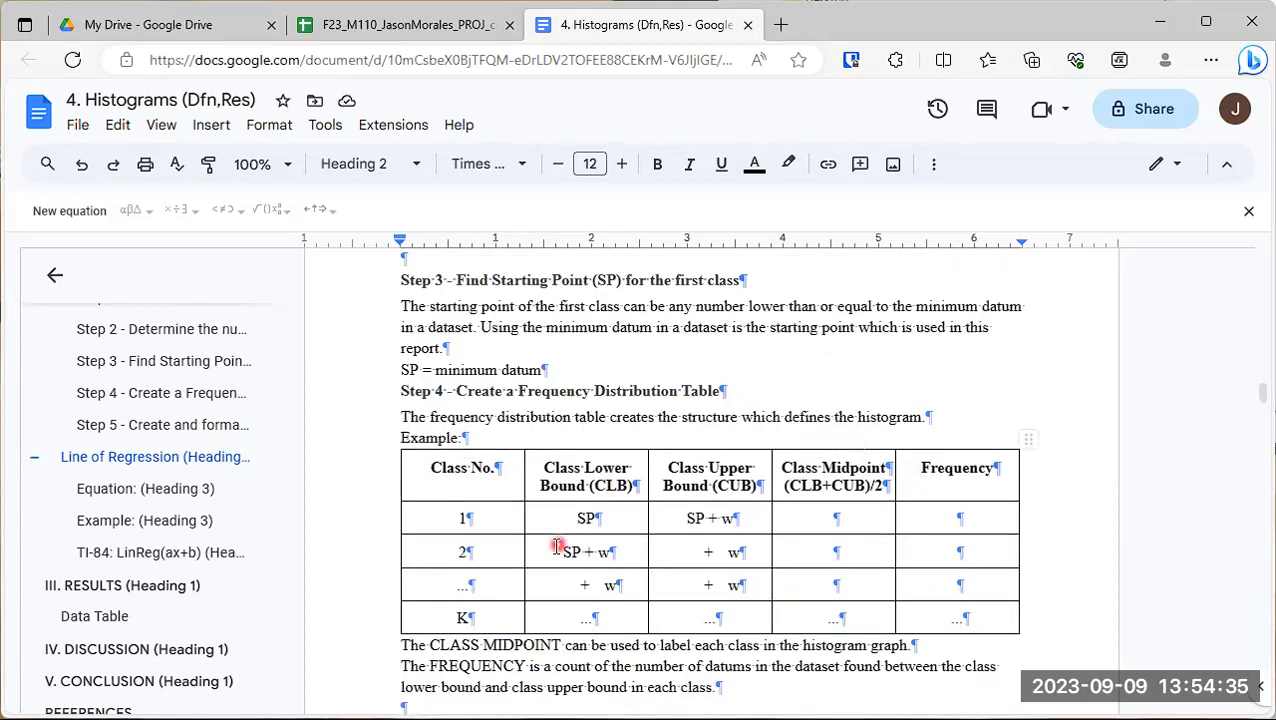
pyautogui.scroll(2, 561, 541)
pyautogui.scroll(6, 541, 547)
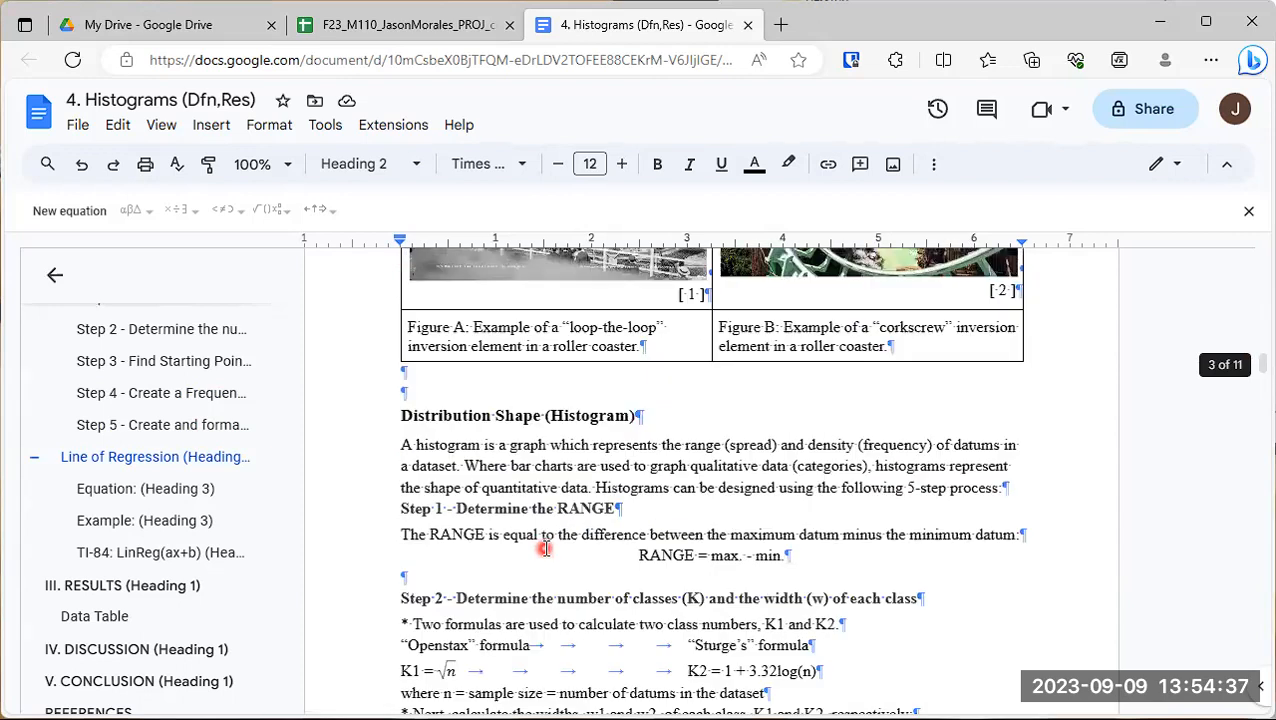
pyautogui.click(427, 411)
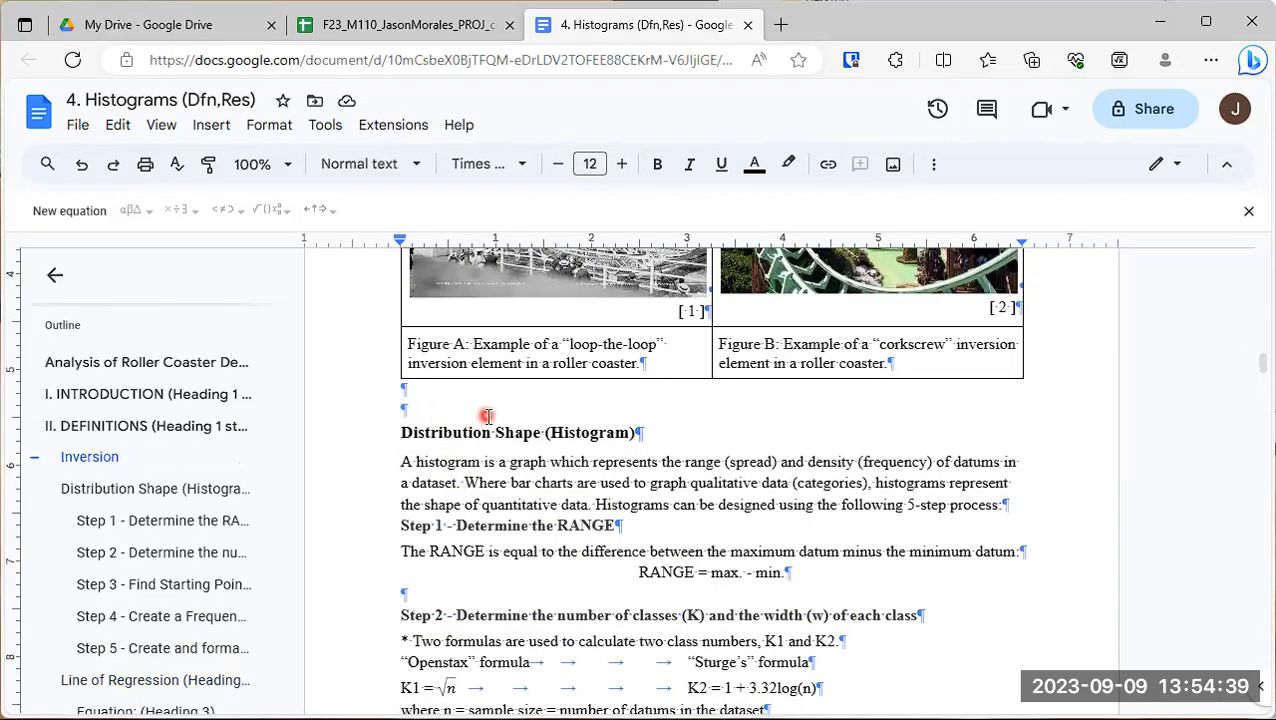
pyautogui.press('BackSpace')
pyautogui.scroll(3, 488, 424)
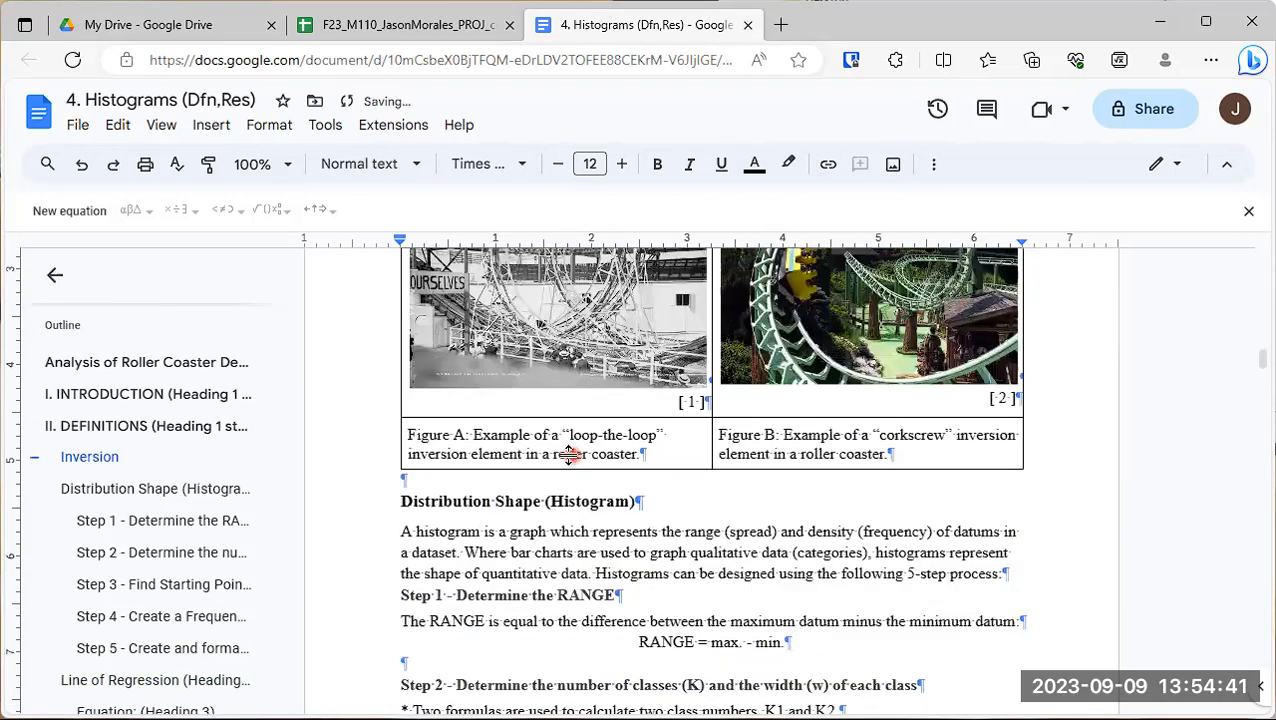
pyautogui.scroll(-1, 541, 487)
pyautogui.scroll(-4, 541, 487)
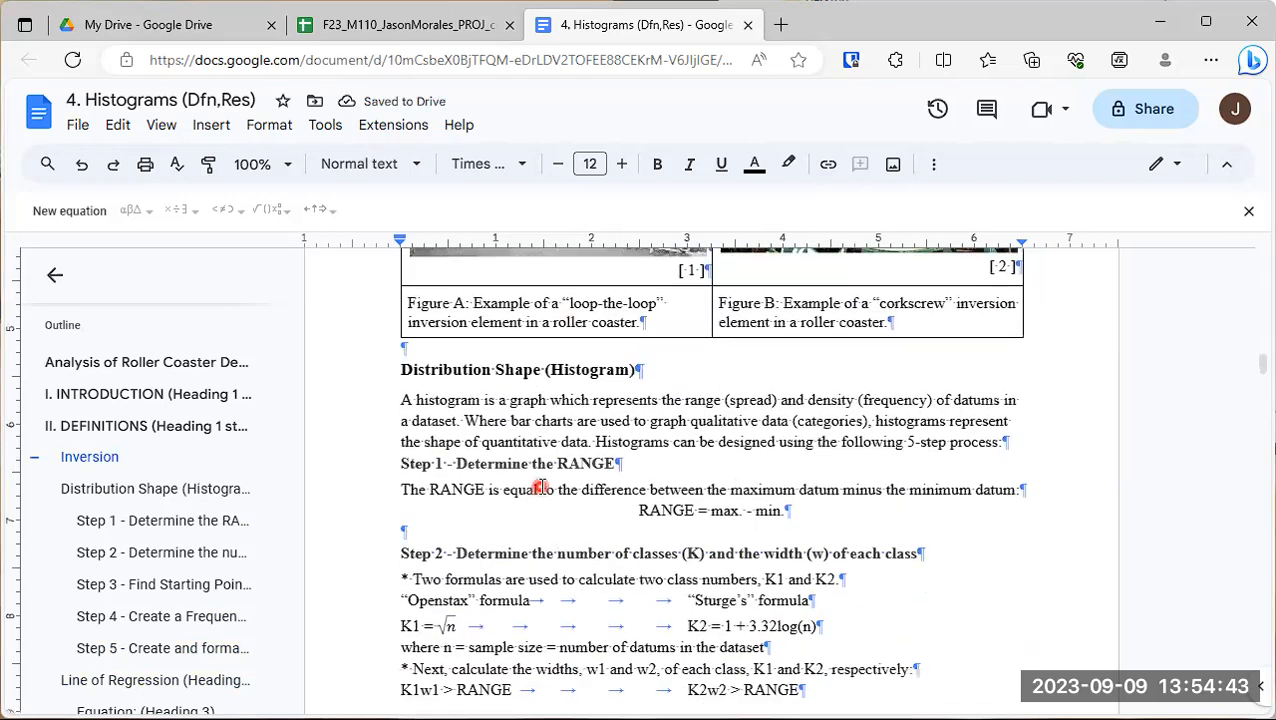